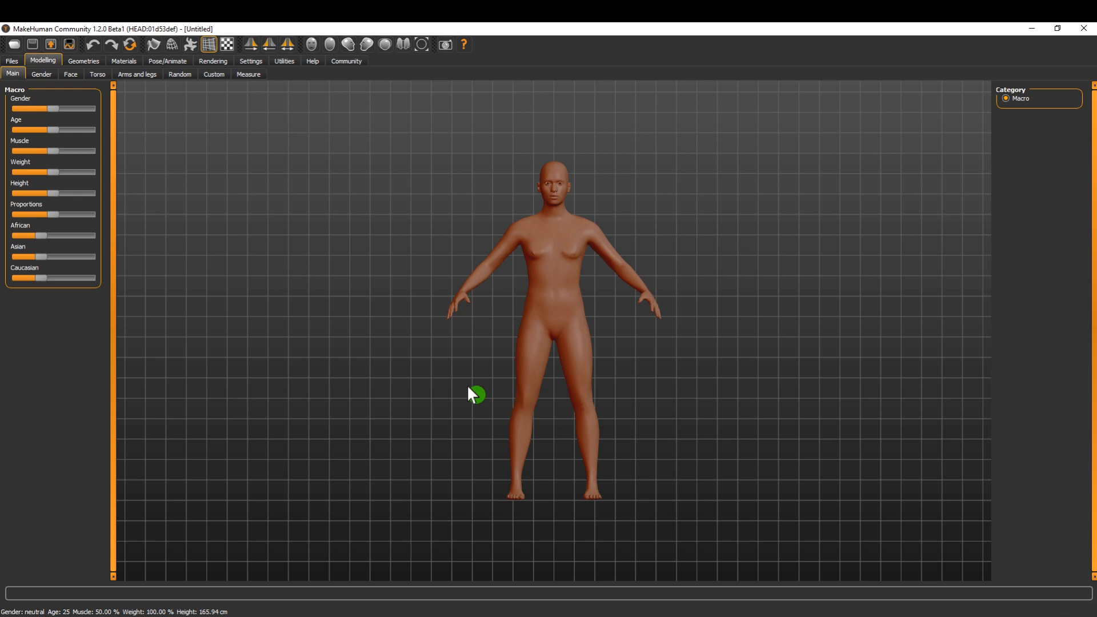
Step: Shape the base body as a 19-year-old male with 43.70% muscle, 111.10% weight and a height of 181.15 cm
drag(51, 109, 65, 195)
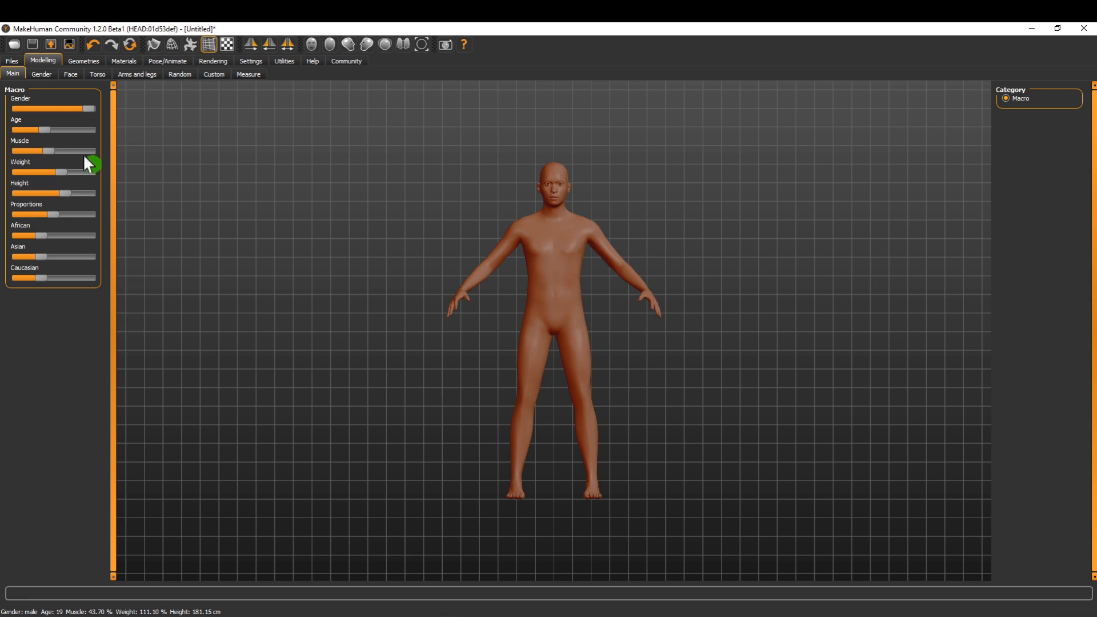
Step: Dress the character in the Male worksuit01 outfit and the Shoes02 shoes
click(82, 61)
click(1039, 511)
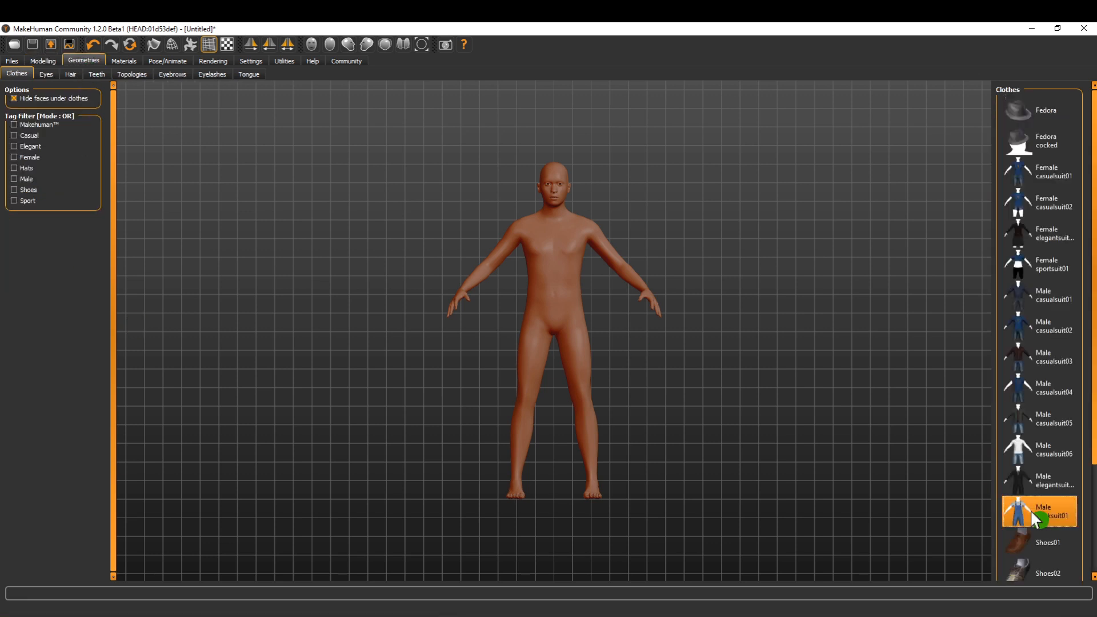
scroll(1047, 543, down, 2)
click(1048, 549)
click(1044, 462)
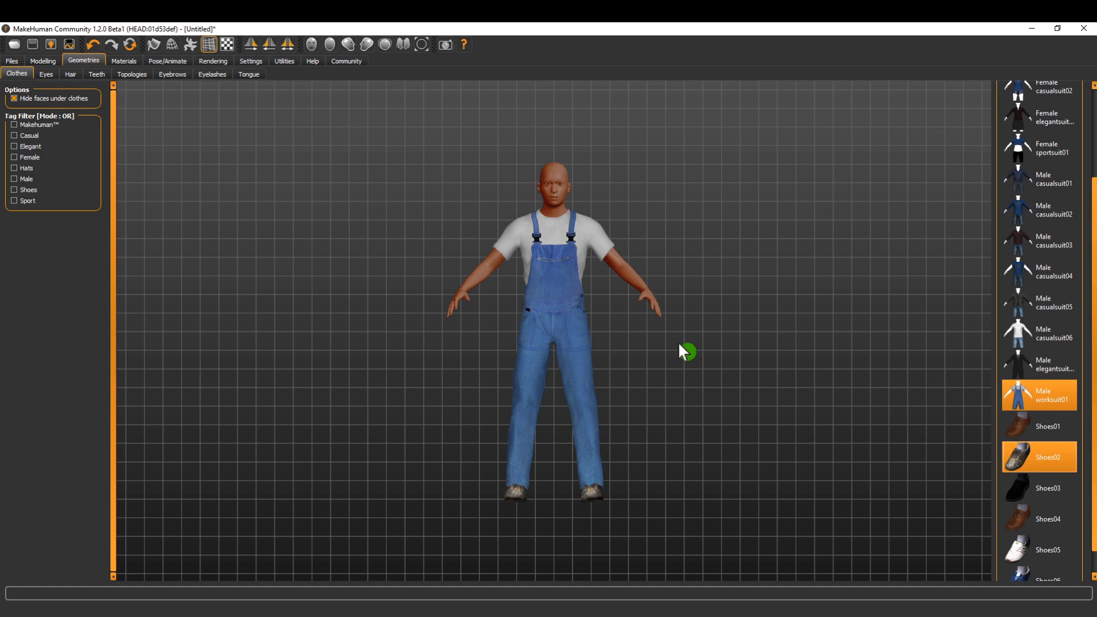
Step: Give the character the Afro01 hair and the Teeth base teeth
click(45, 74)
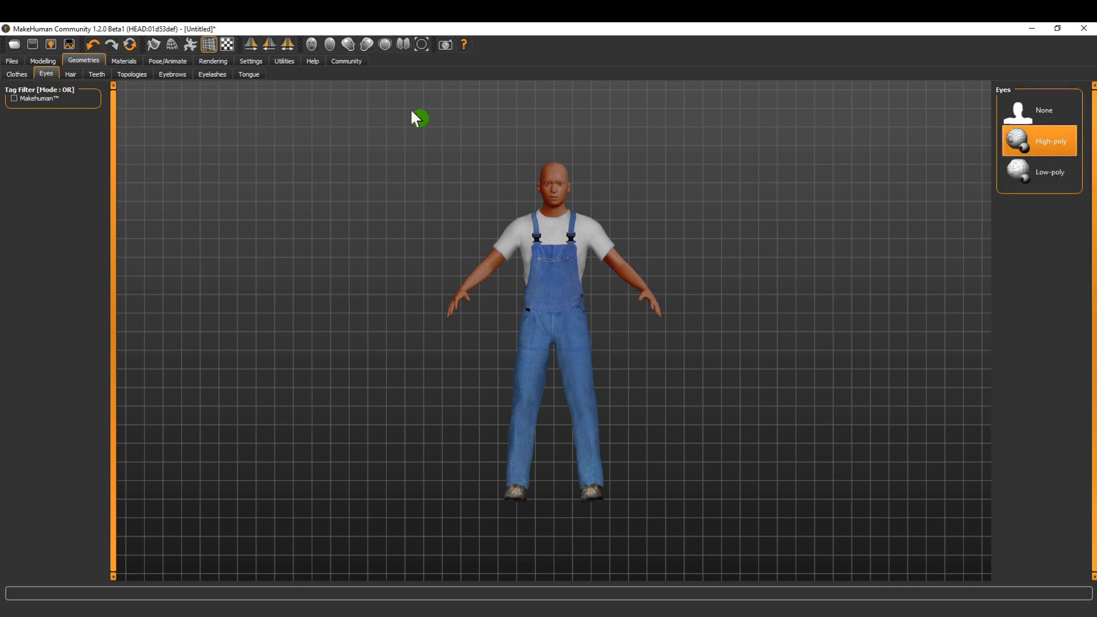
click(71, 75)
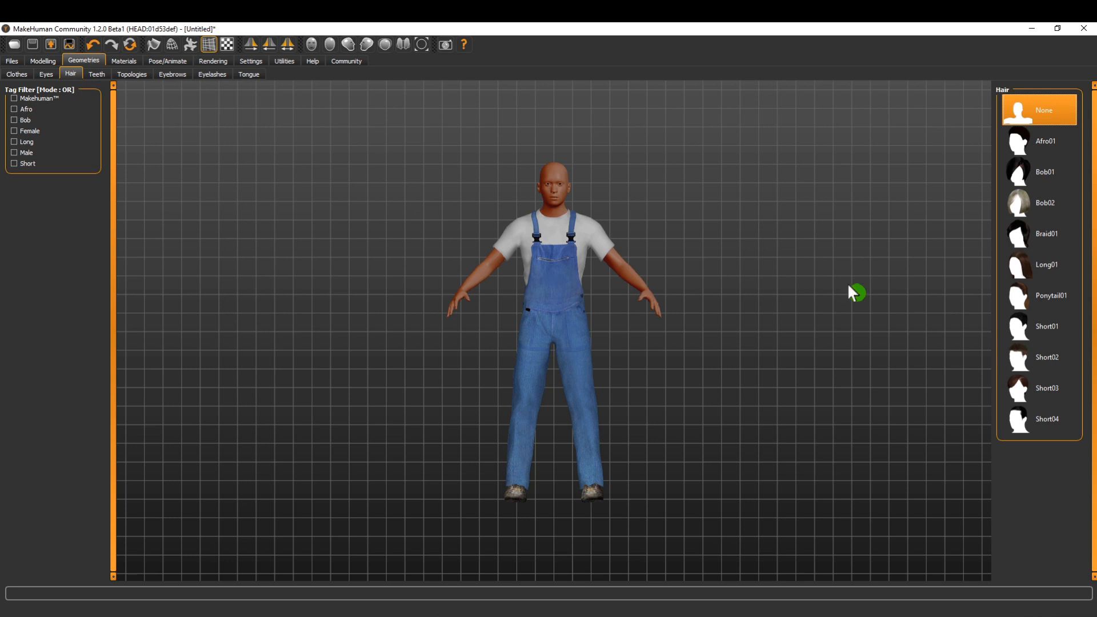
click(1036, 325)
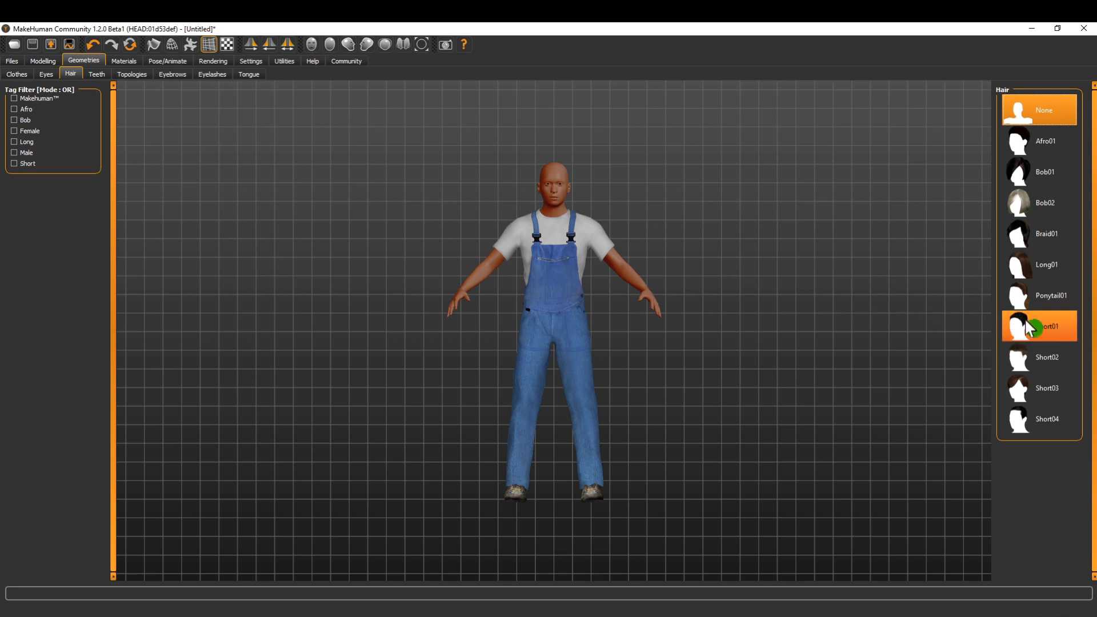
click(1045, 151)
click(97, 74)
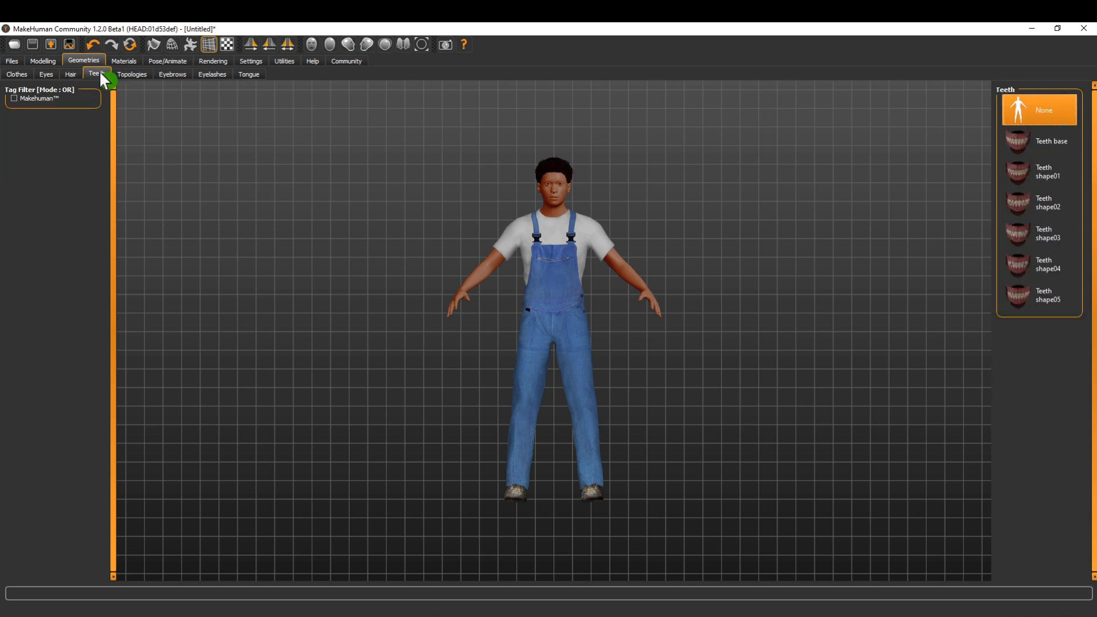
click(1035, 144)
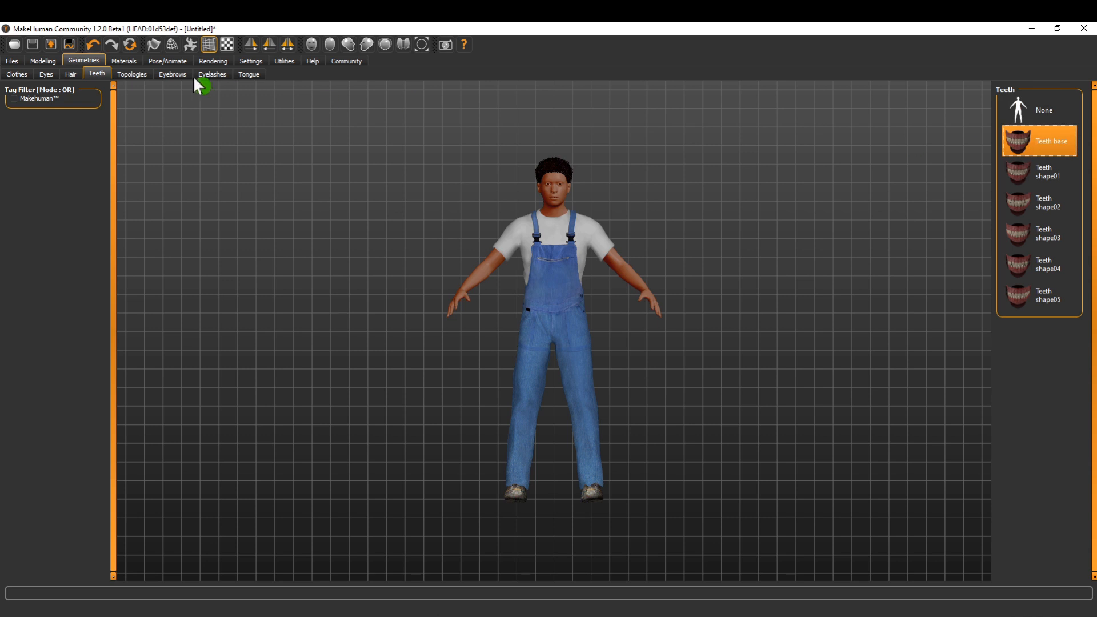
Step: Add the Eyebrow009 eyebrows and the Tongue01 tongue to the character
click(173, 74)
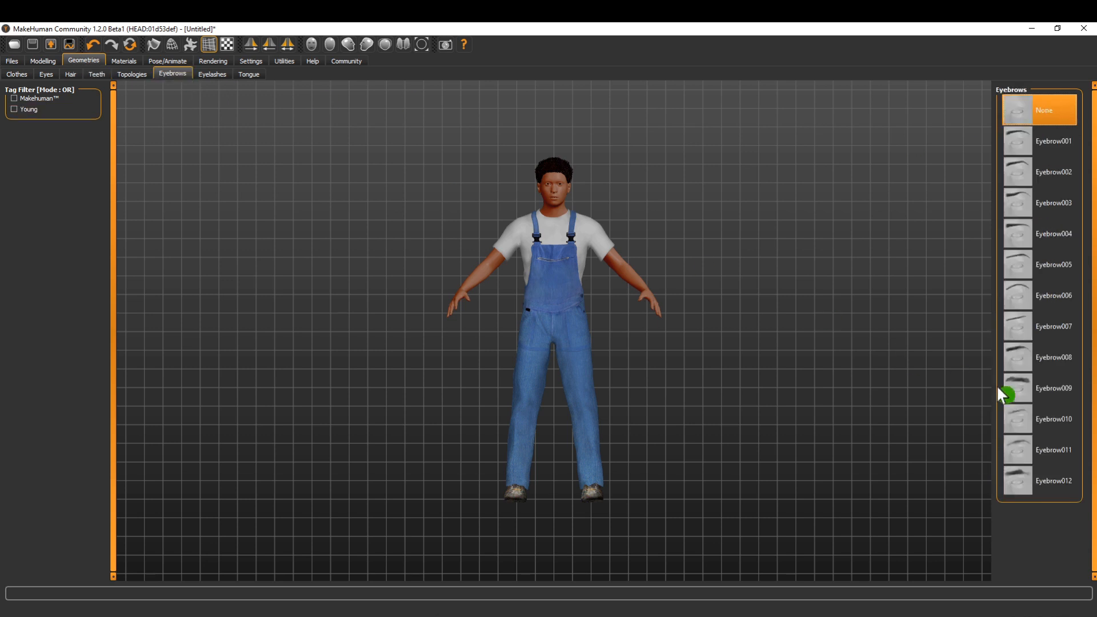
click(1060, 412)
click(1053, 396)
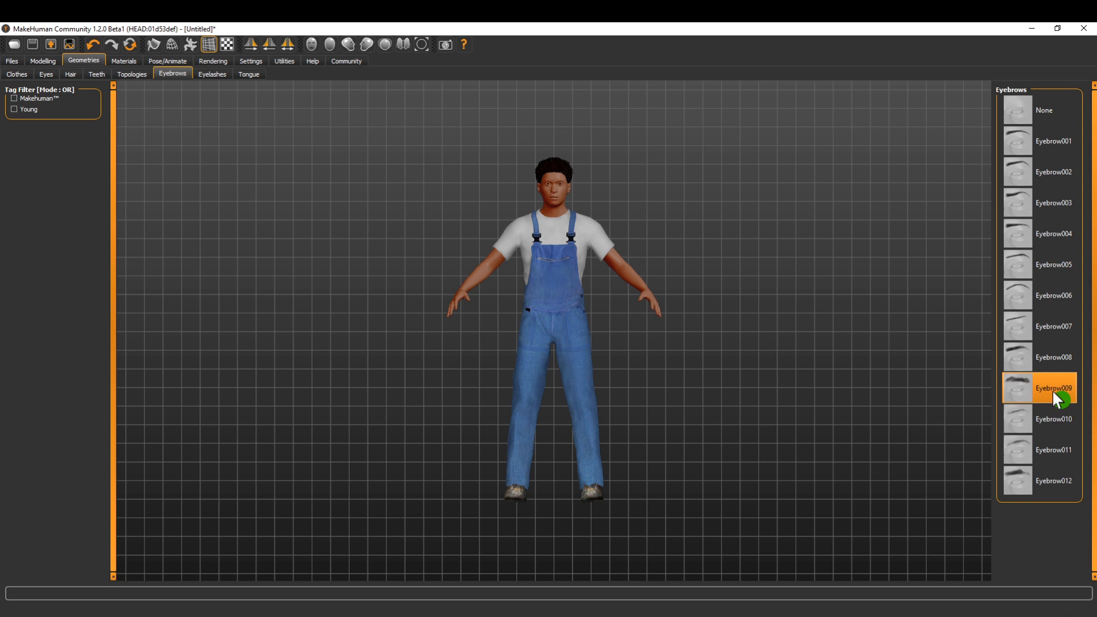
click(249, 75)
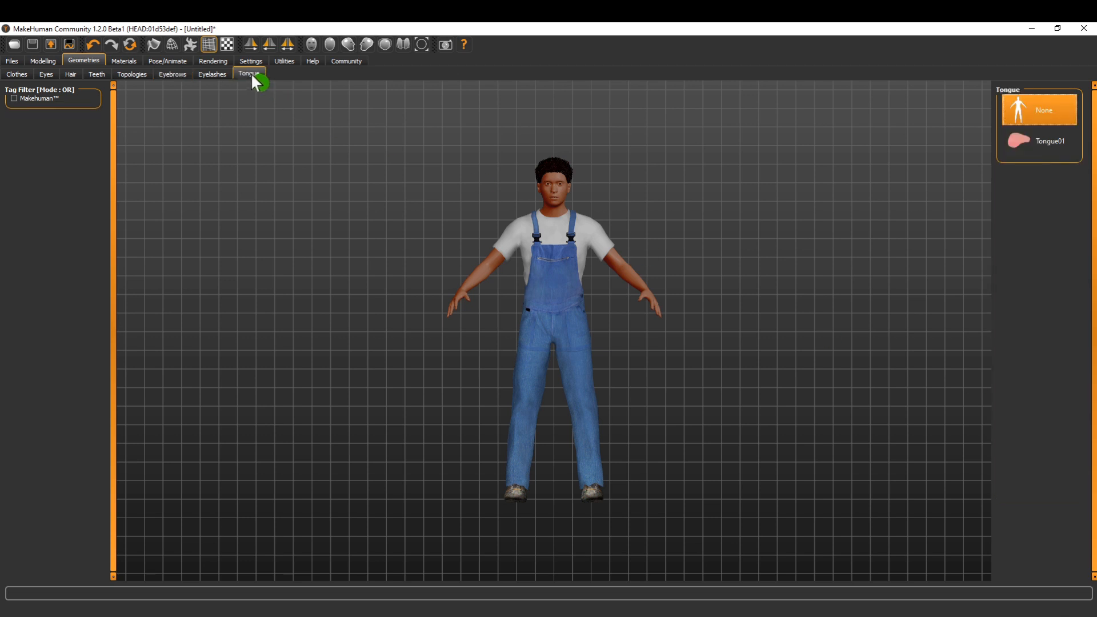
click(1040, 149)
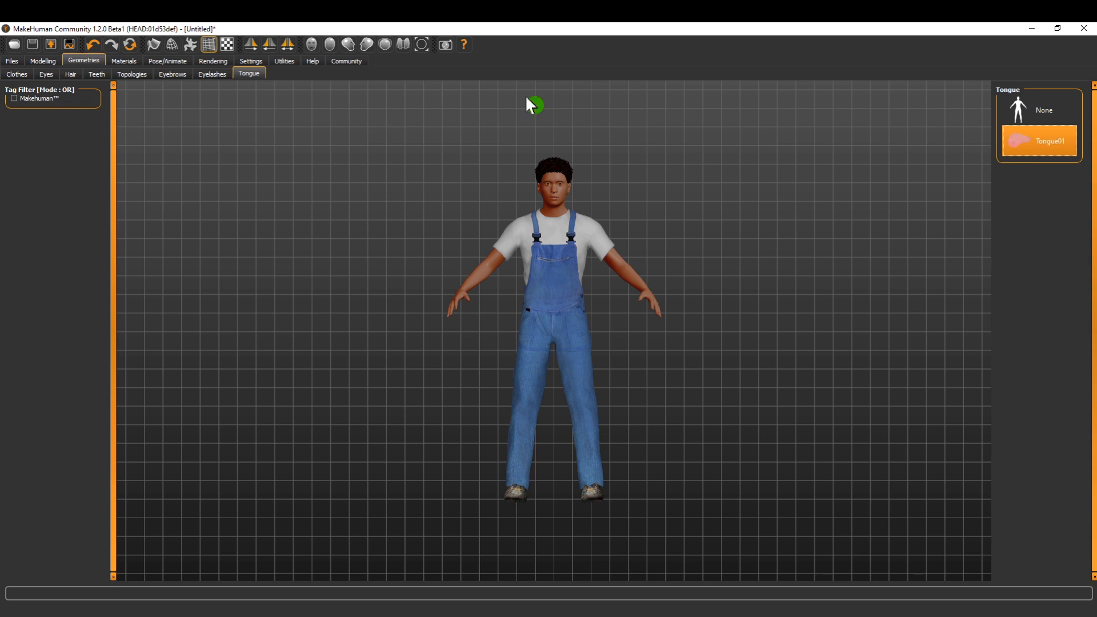
Step: Assign the Default rig preset to the character as its skeleton
click(170, 61)
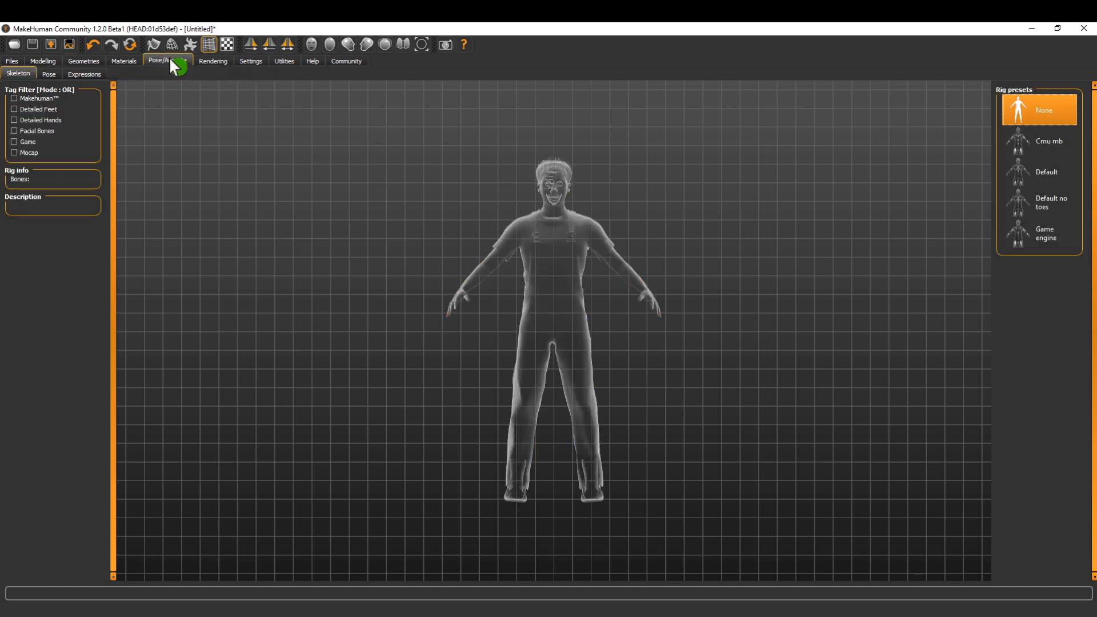
click(1013, 170)
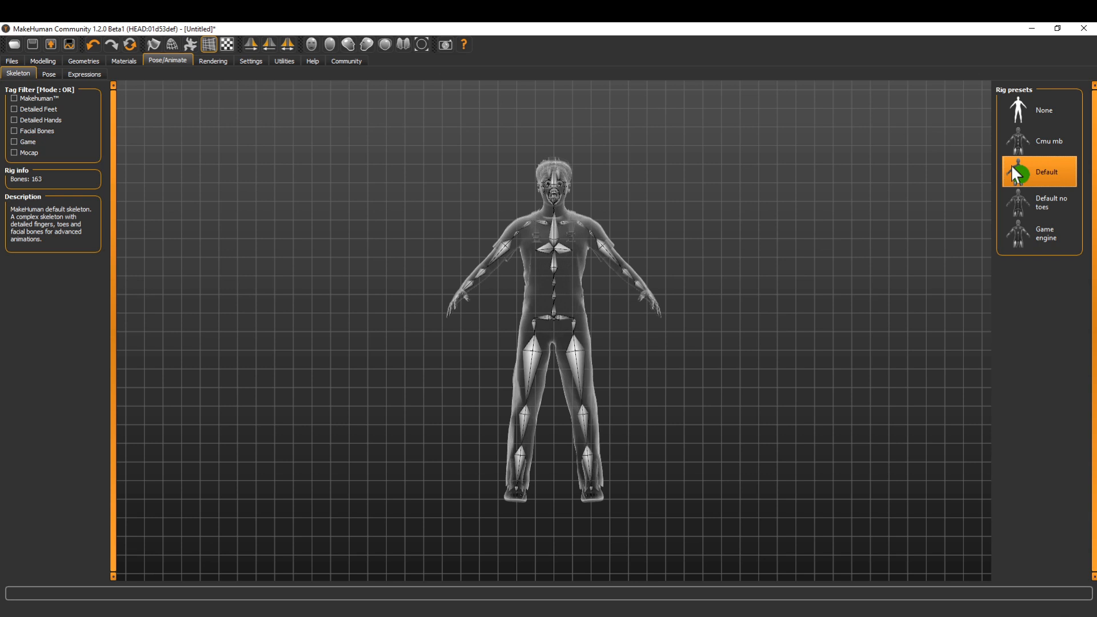
Step: Save the model as Character.mhm in the MakeHumanFiles folder inside the Character folder
click(12, 61)
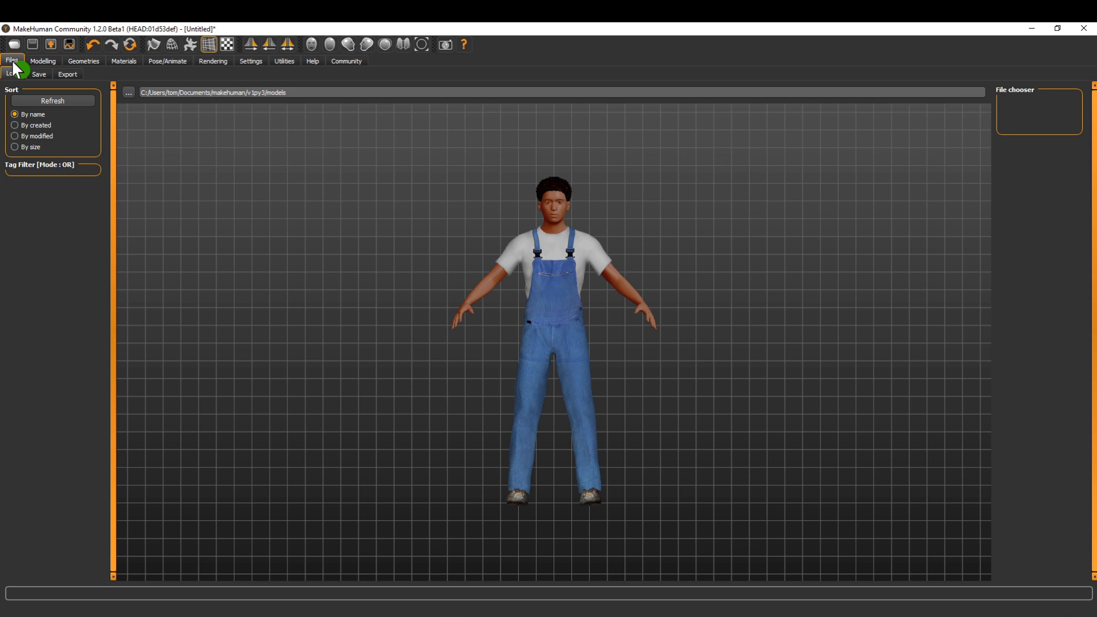
click(39, 74)
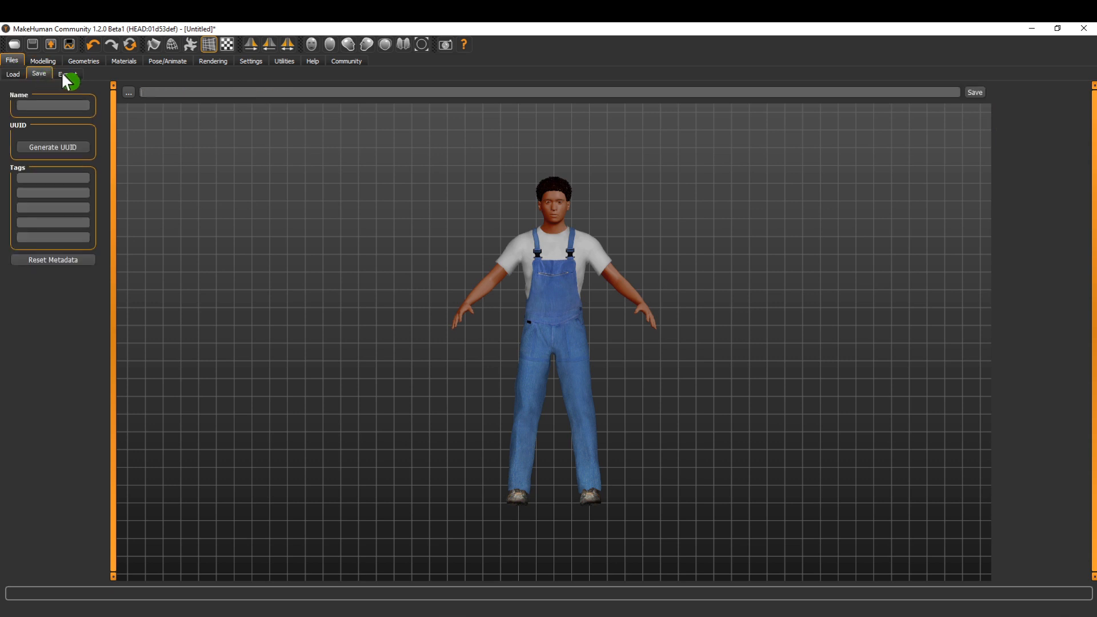
text(Character)
click(131, 92)
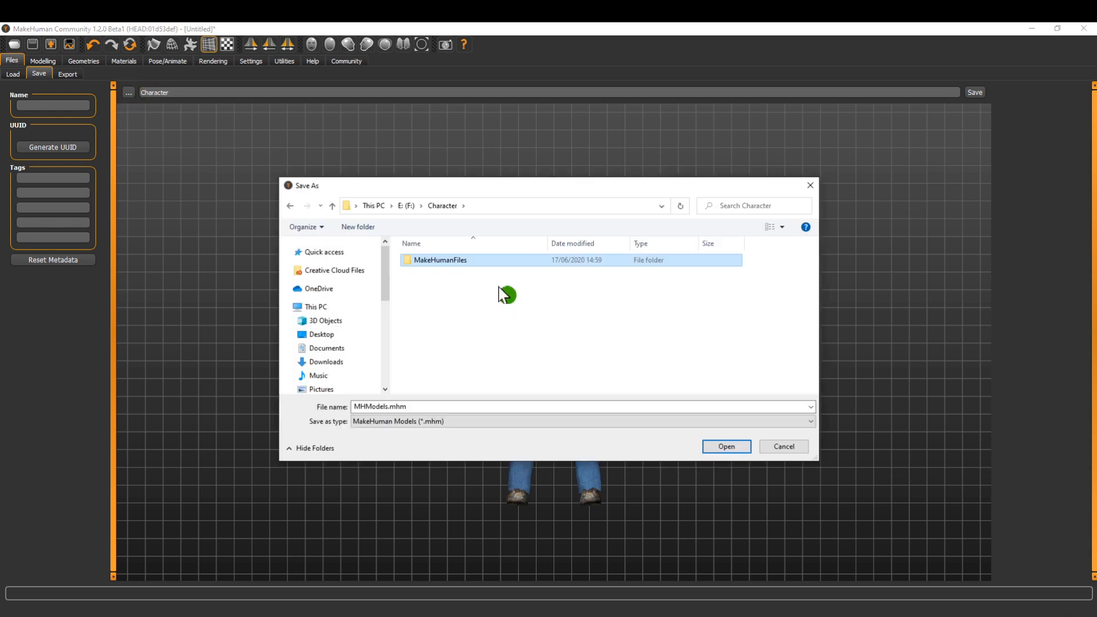
double_click(446, 261)
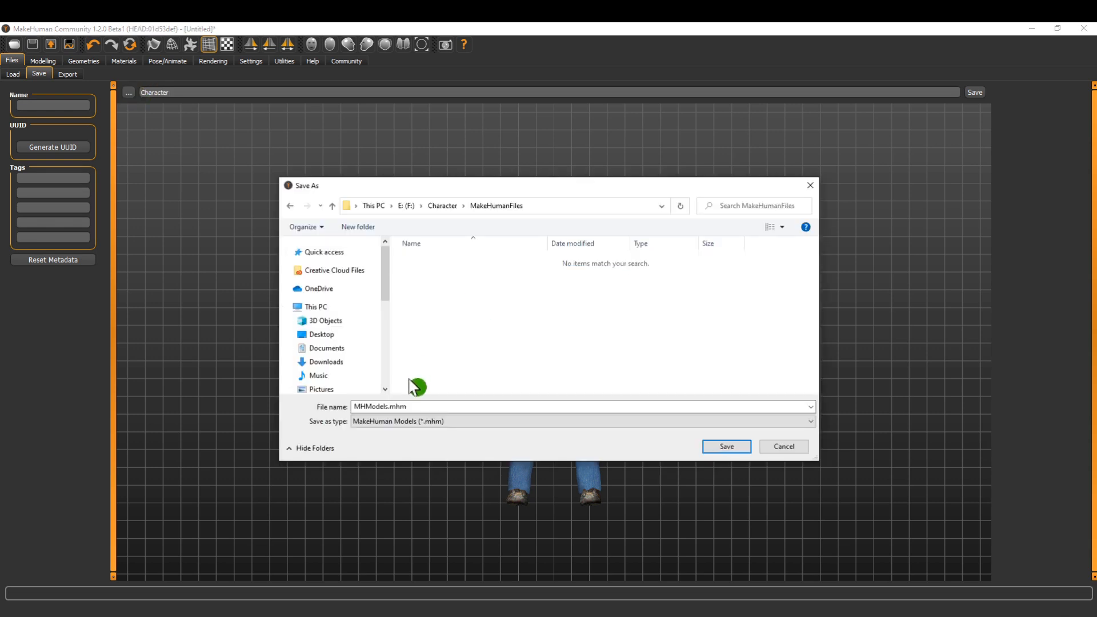
double_click(385, 406)
text(Character)
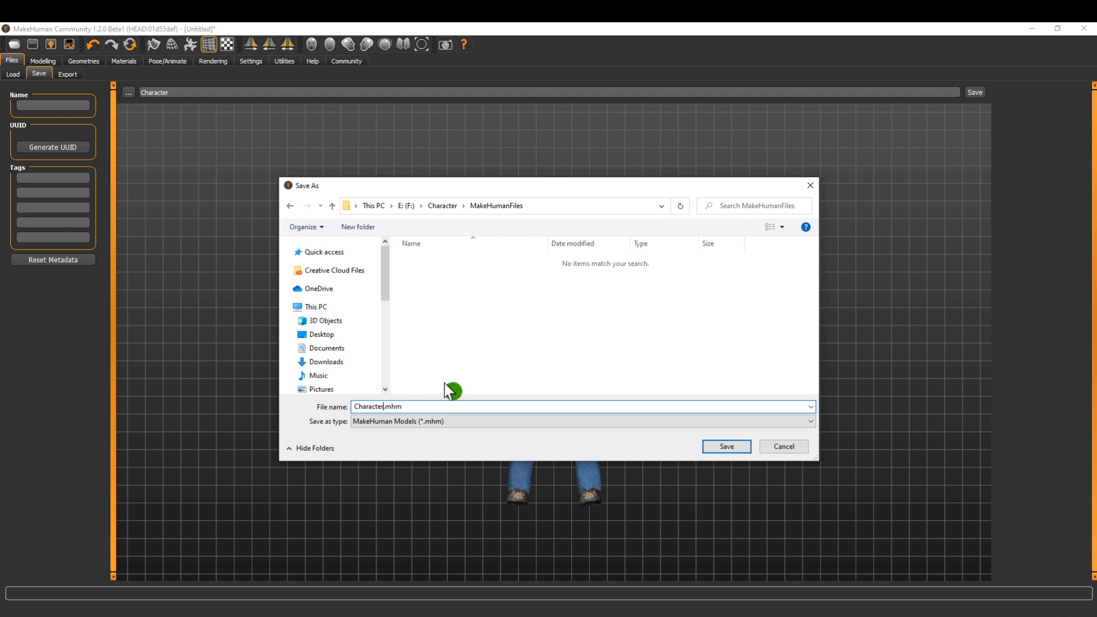
click(727, 448)
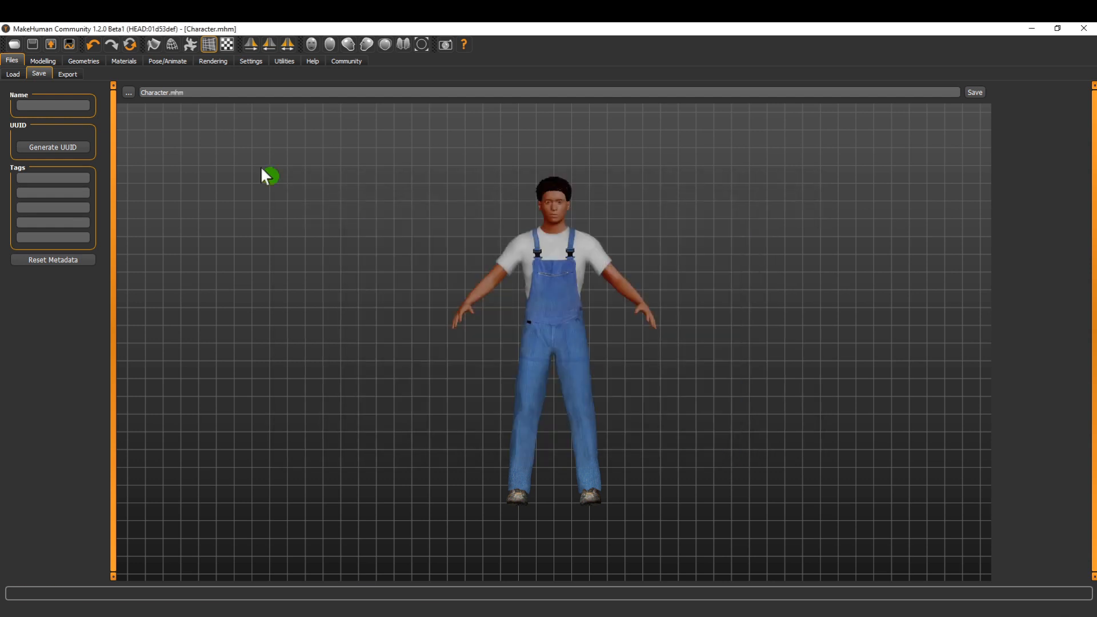
Step: Export the character in MakeHuman Exchange (mhx2) format with centimeter scale units, as Character.mhx2 in the MHX2 folder
click(68, 74)
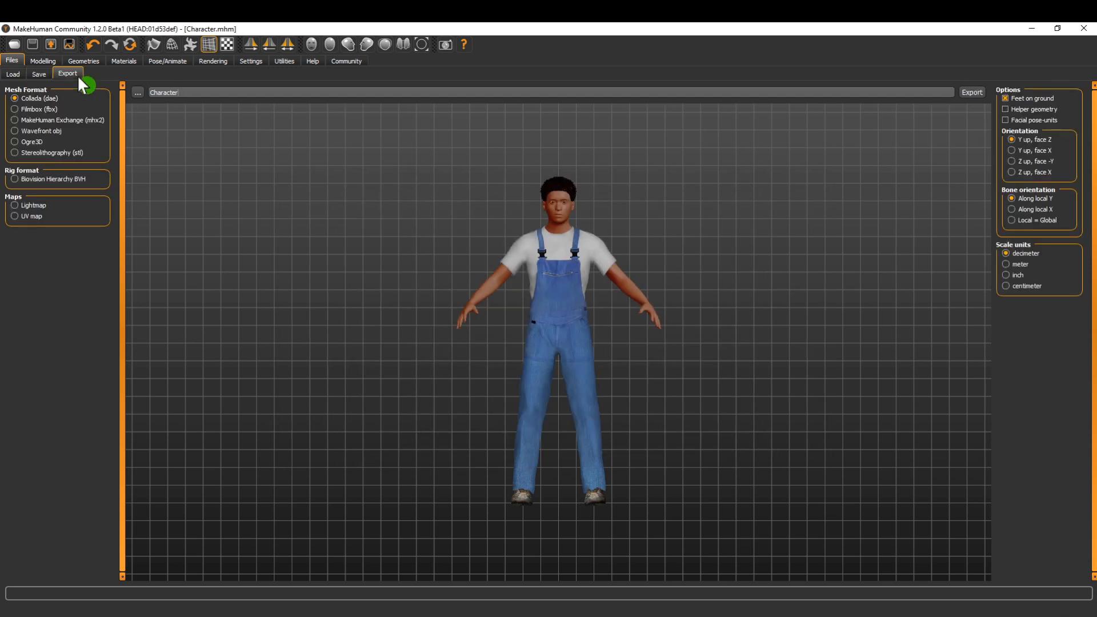
click(19, 120)
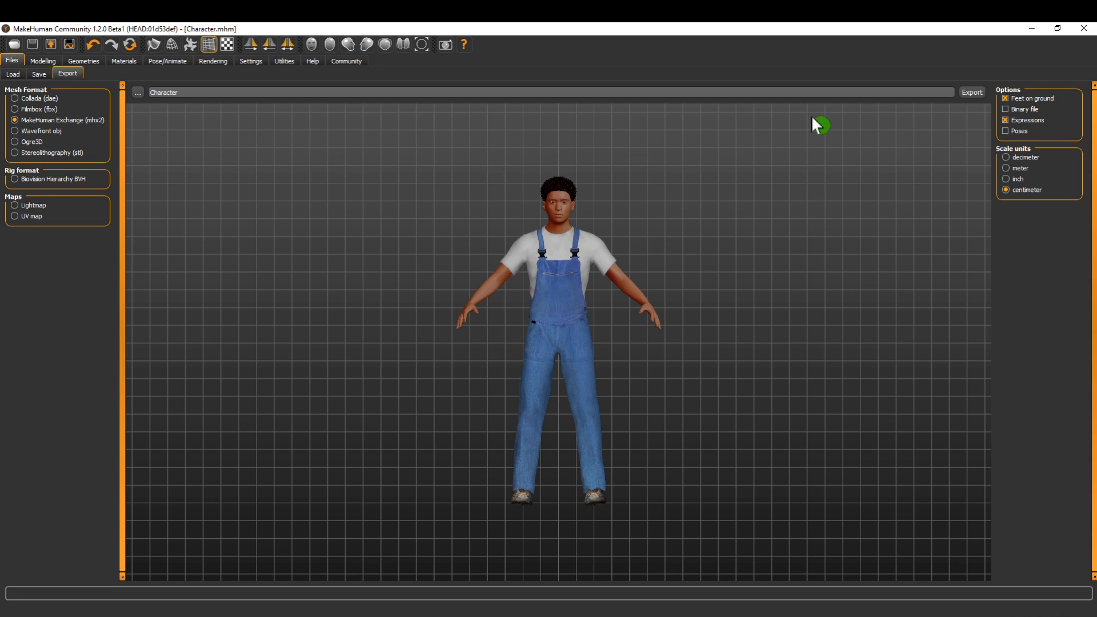
click(138, 92)
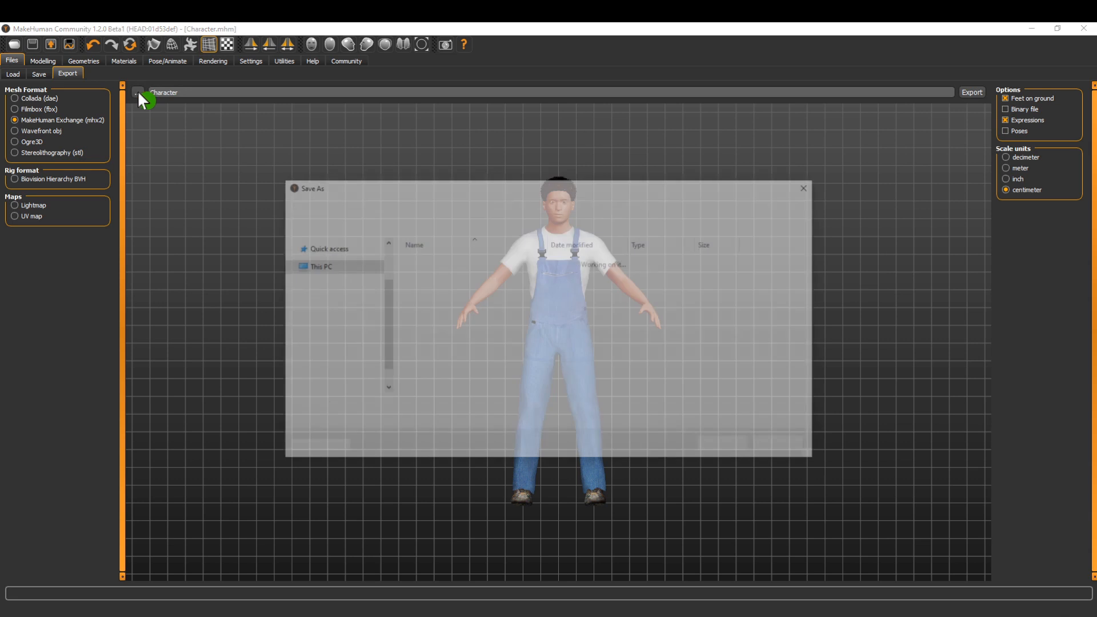
click(372, 429)
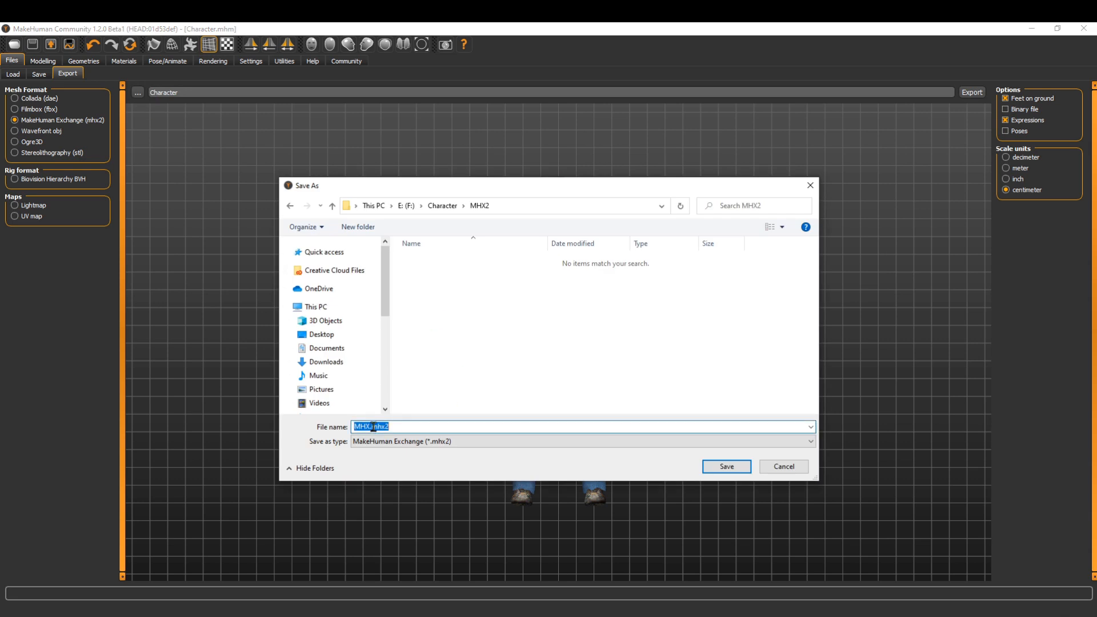
drag(372, 426, 350, 426)
text(Character)
click(720, 466)
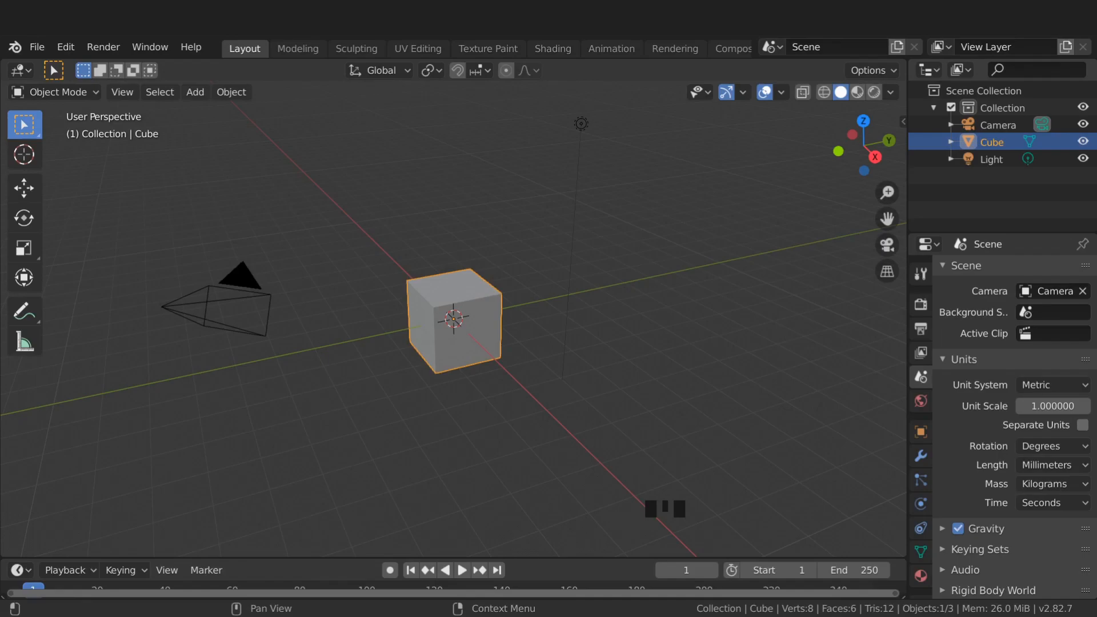
Step: Switch to Blender and delete the default camera, cube and light from the scene
key(a)
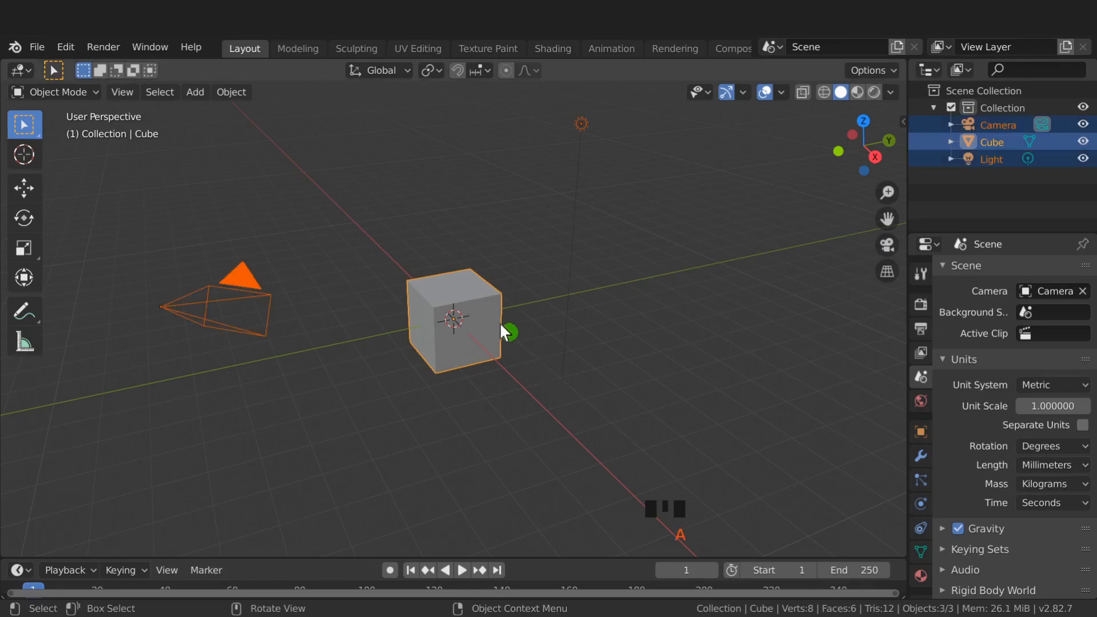
key(Delete)
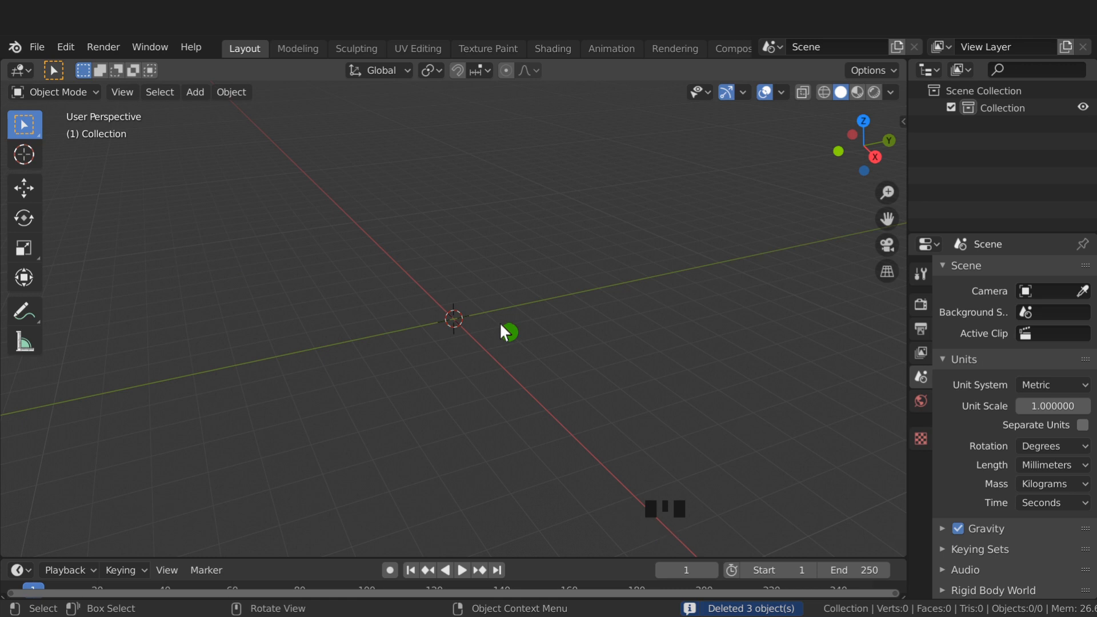
Step: Set the scene's unit scale to 0.01
click(1051, 404)
text(0.01)
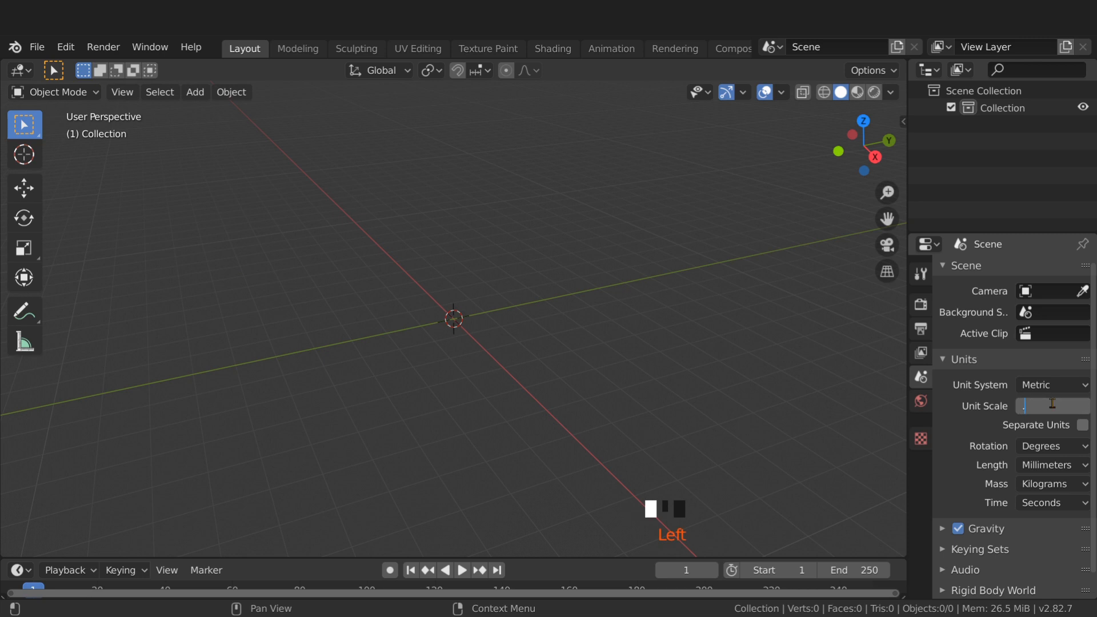
key(Return)
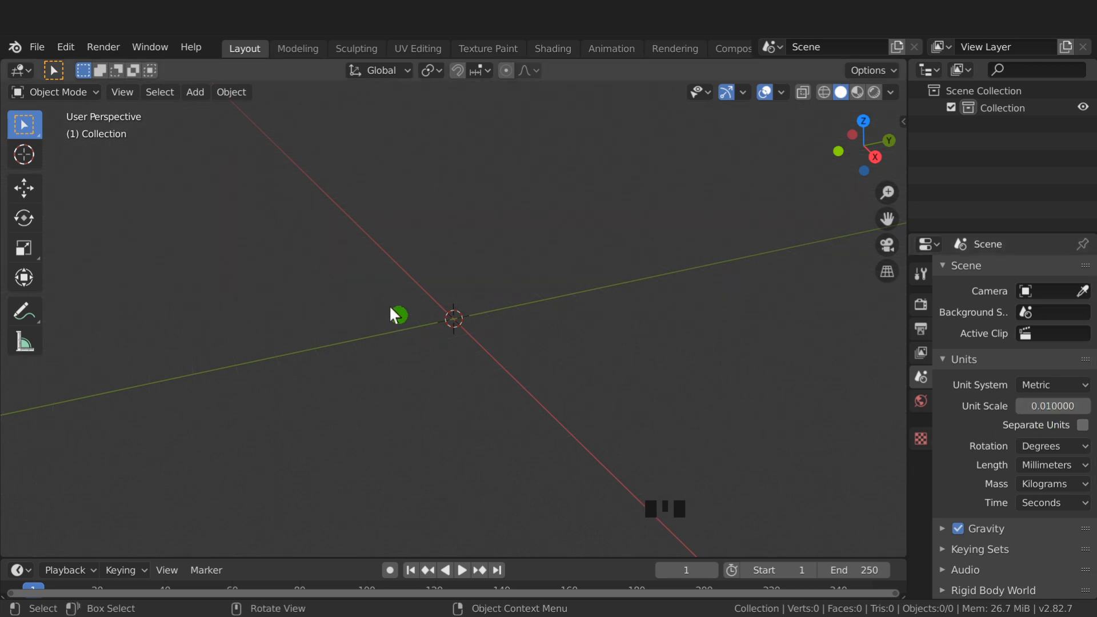
Step: Start a MakeHuman (.mhx2) import and select Character.mhx2 in the MHX2 folder
key(F4)
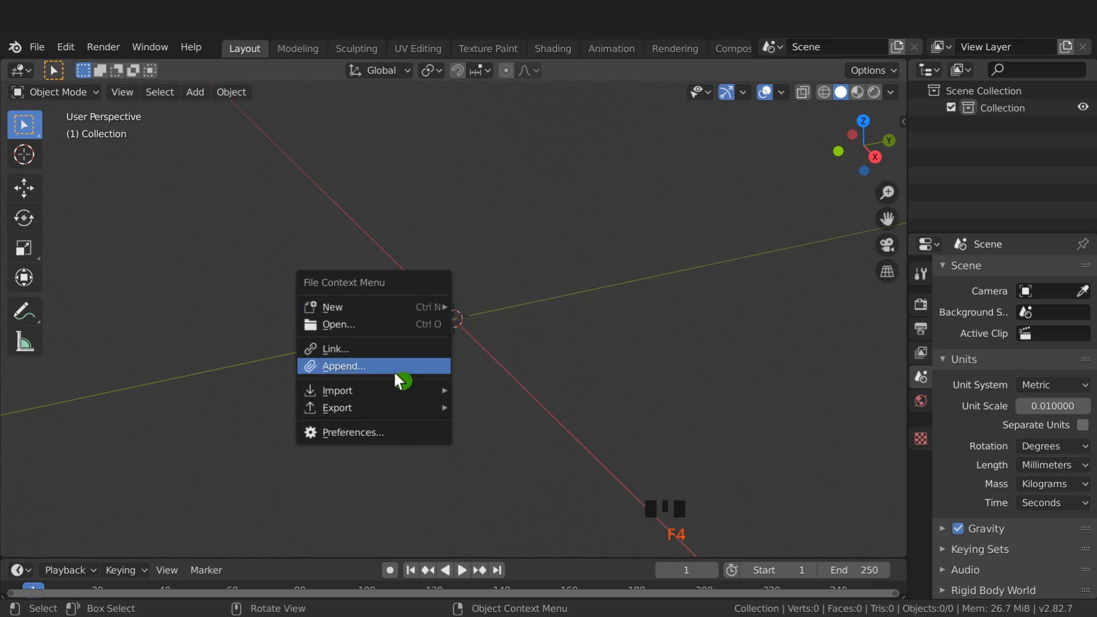
mouse_move(390, 390)
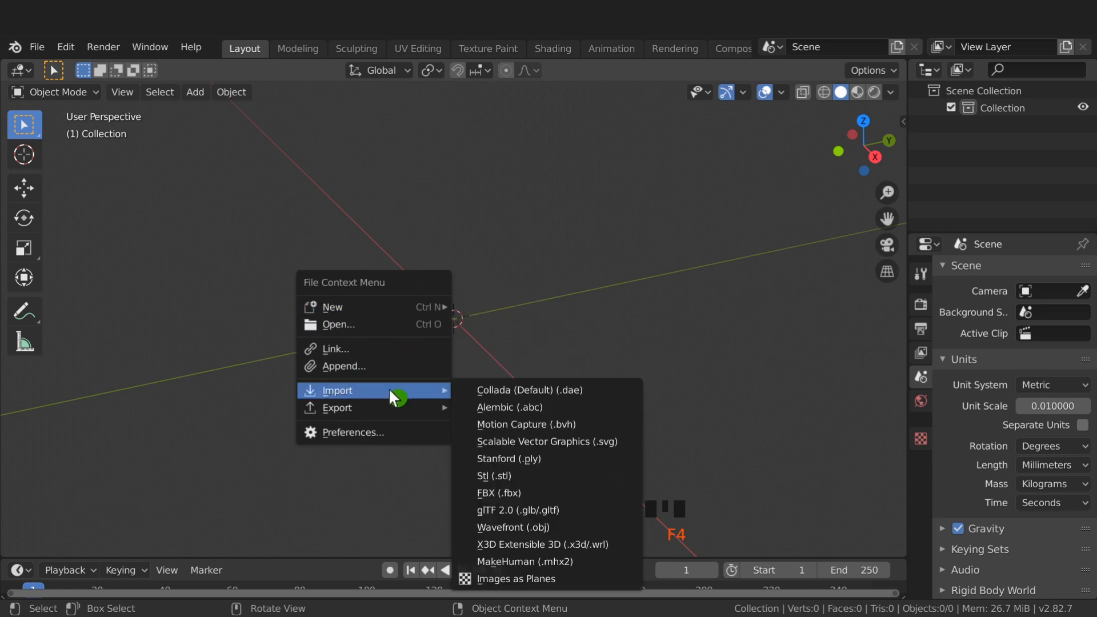
click(517, 562)
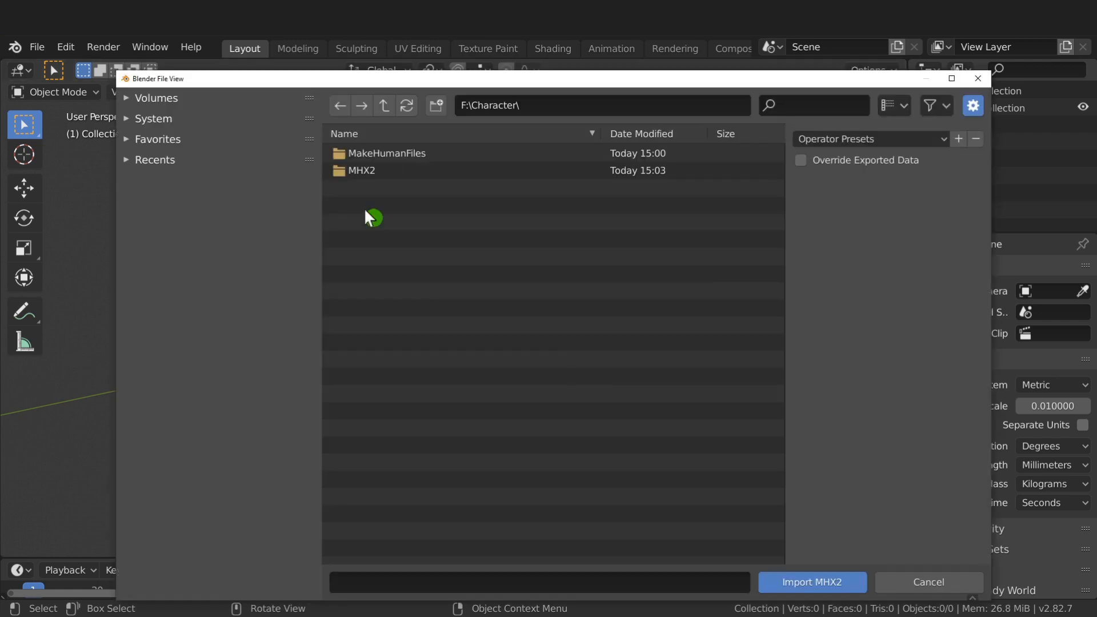
double_click(369, 170)
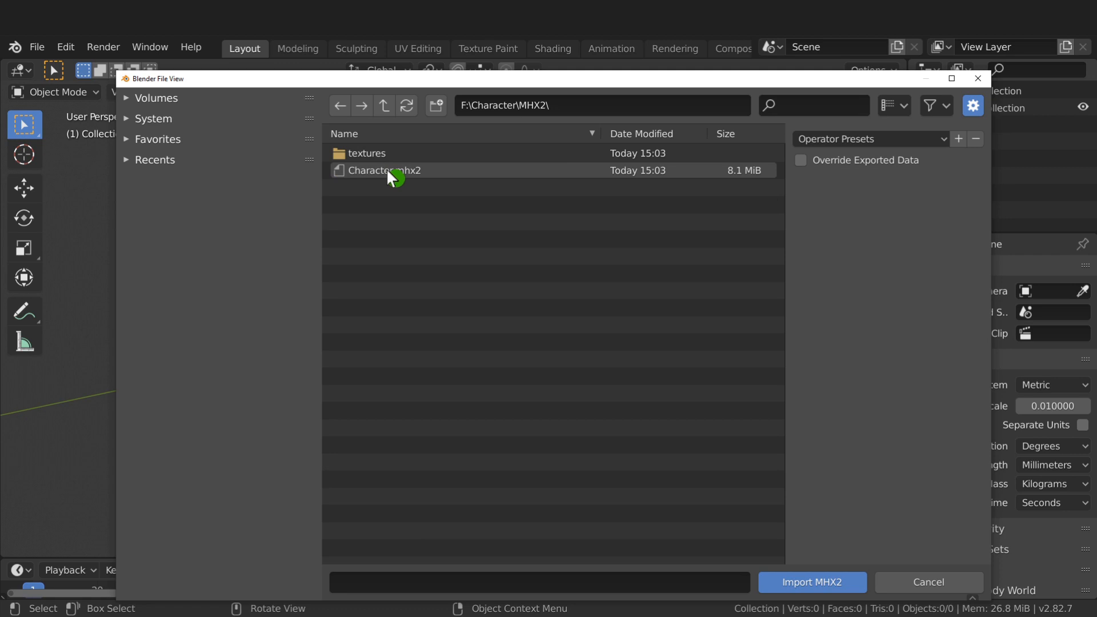
click(387, 171)
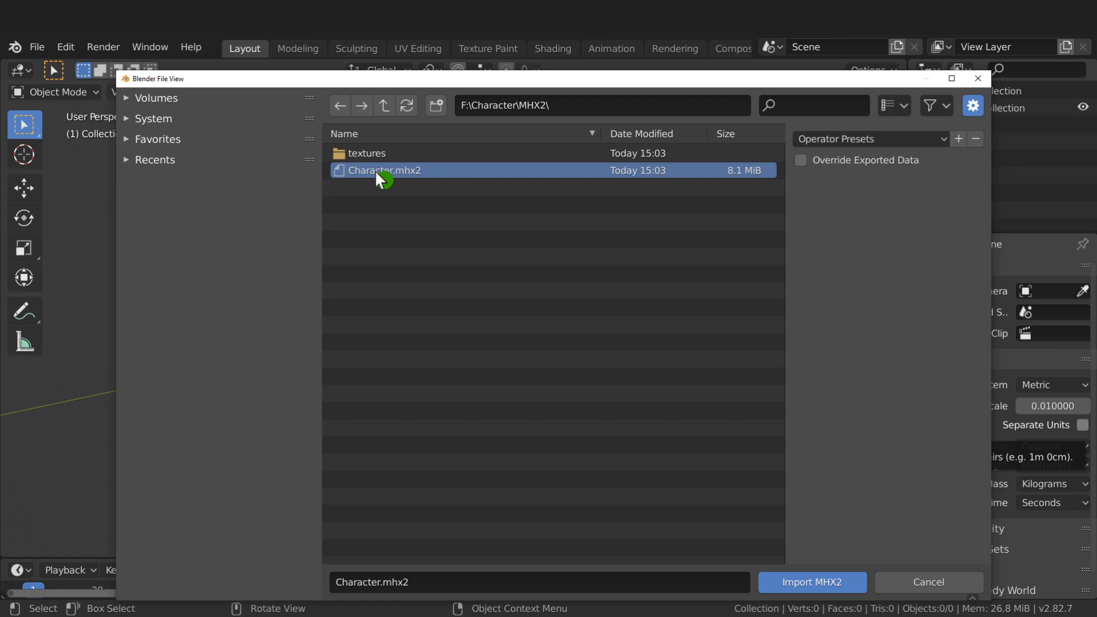
Step: Override the exported data, enable Face Shapes, set the rig type to Exported MHX and import the character
click(801, 160)
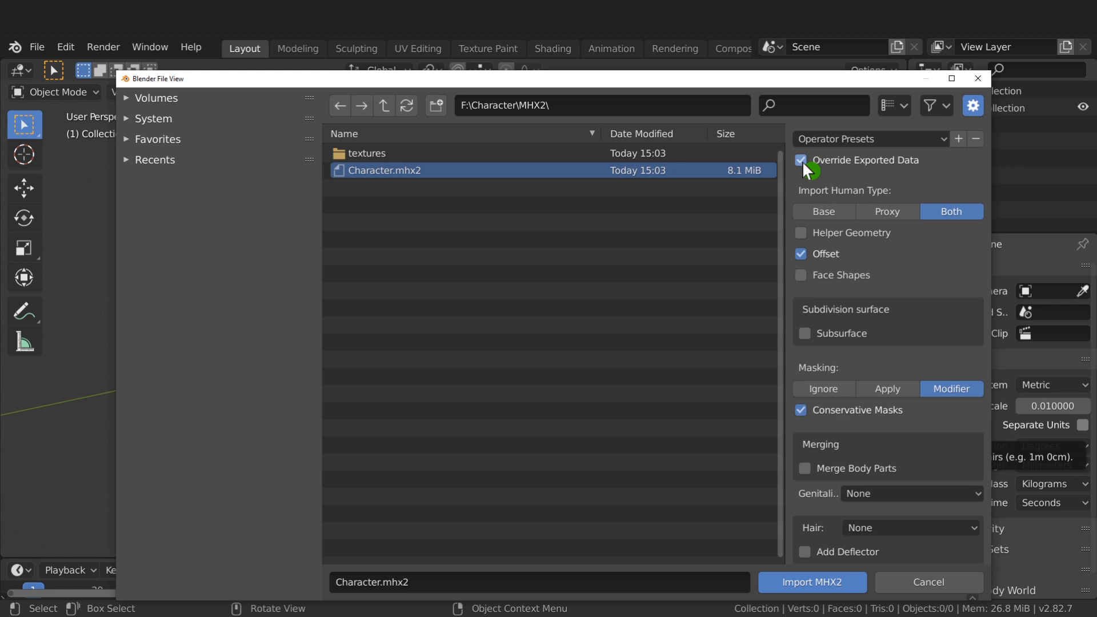
click(803, 274)
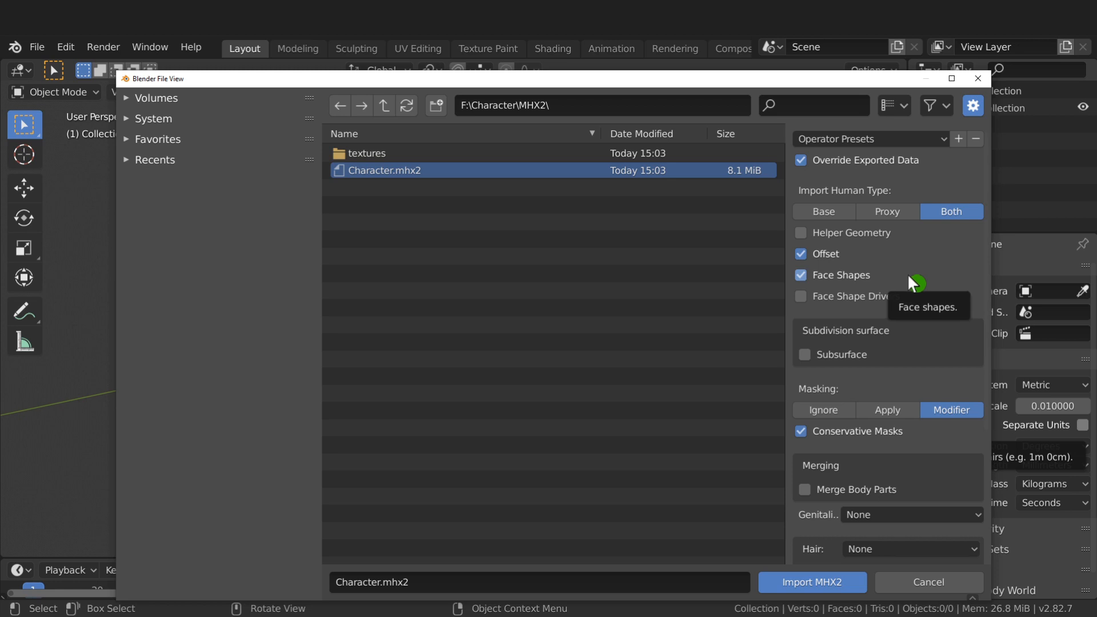
scroll(908, 277, down, 8)
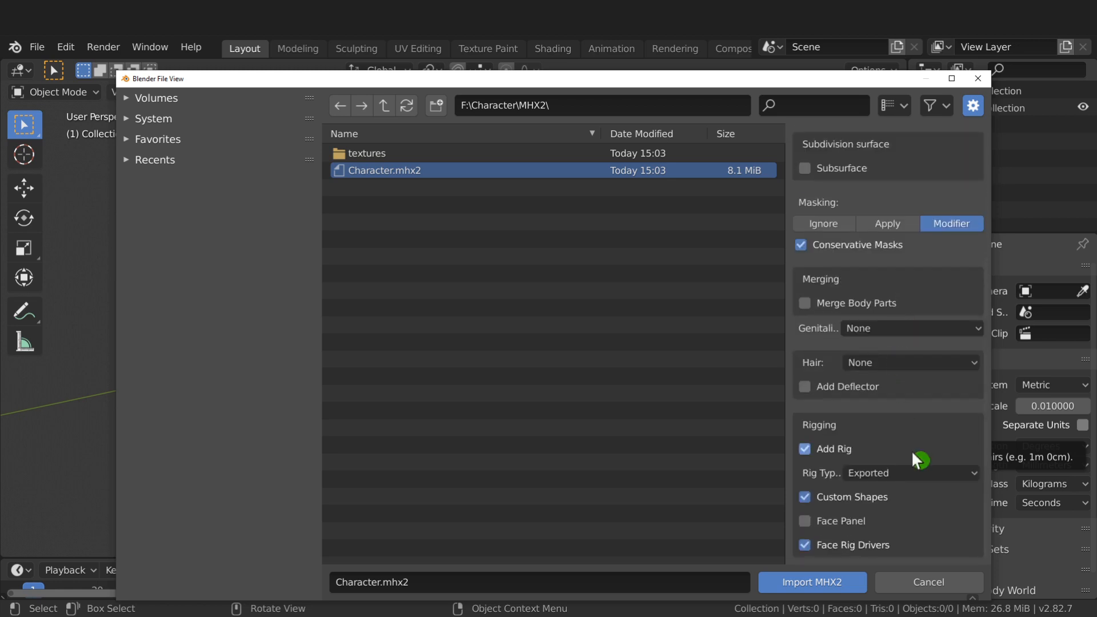
click(914, 473)
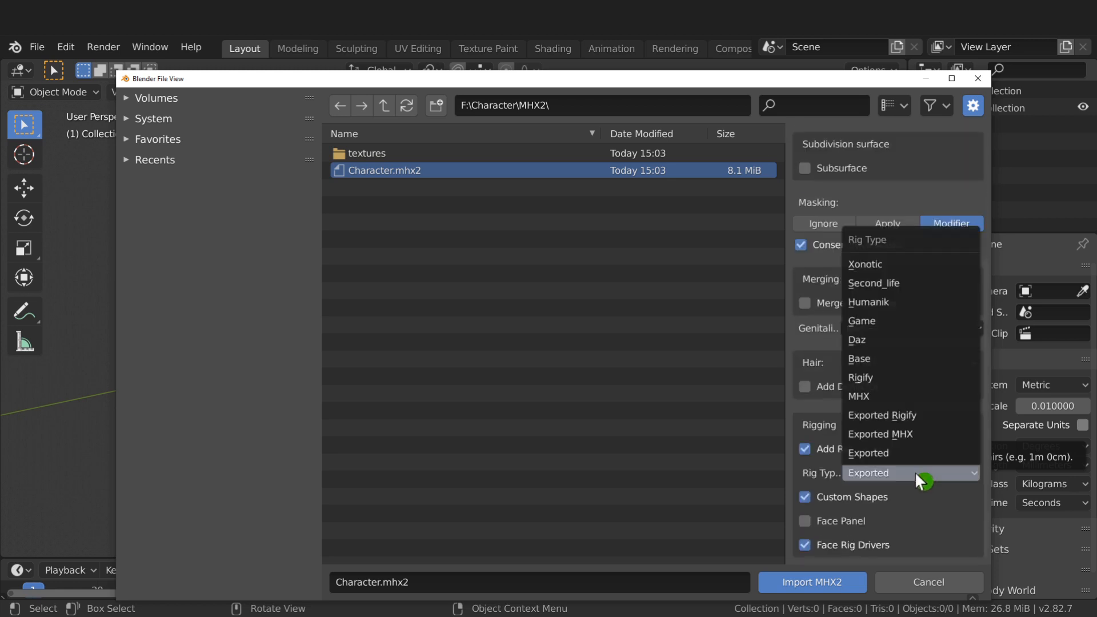
click(904, 431)
scroll(903, 449, down, 1)
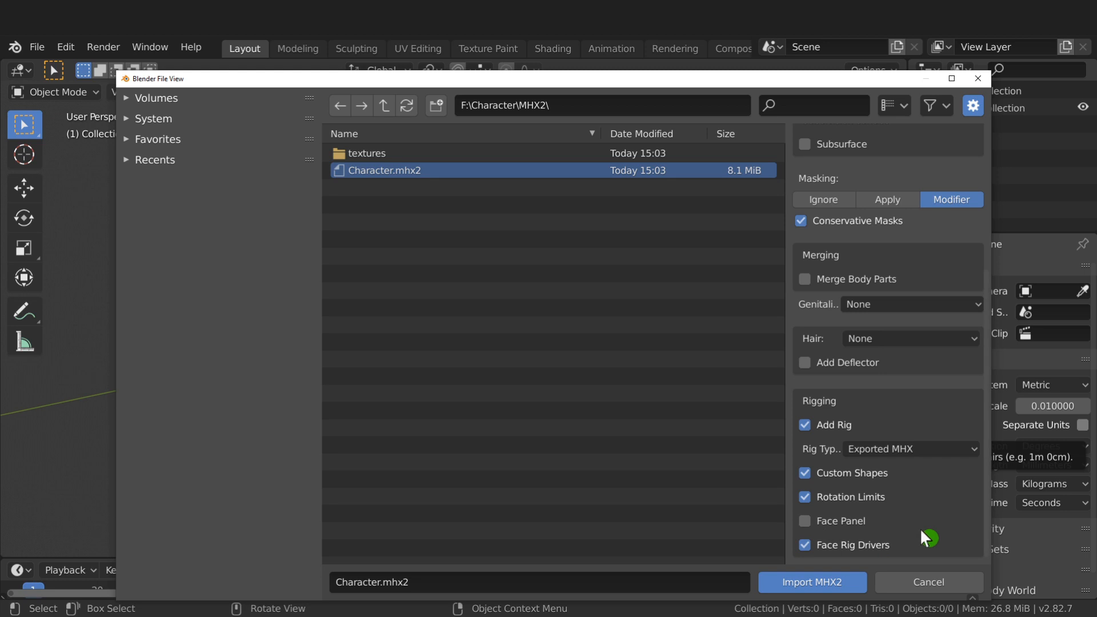
click(805, 583)
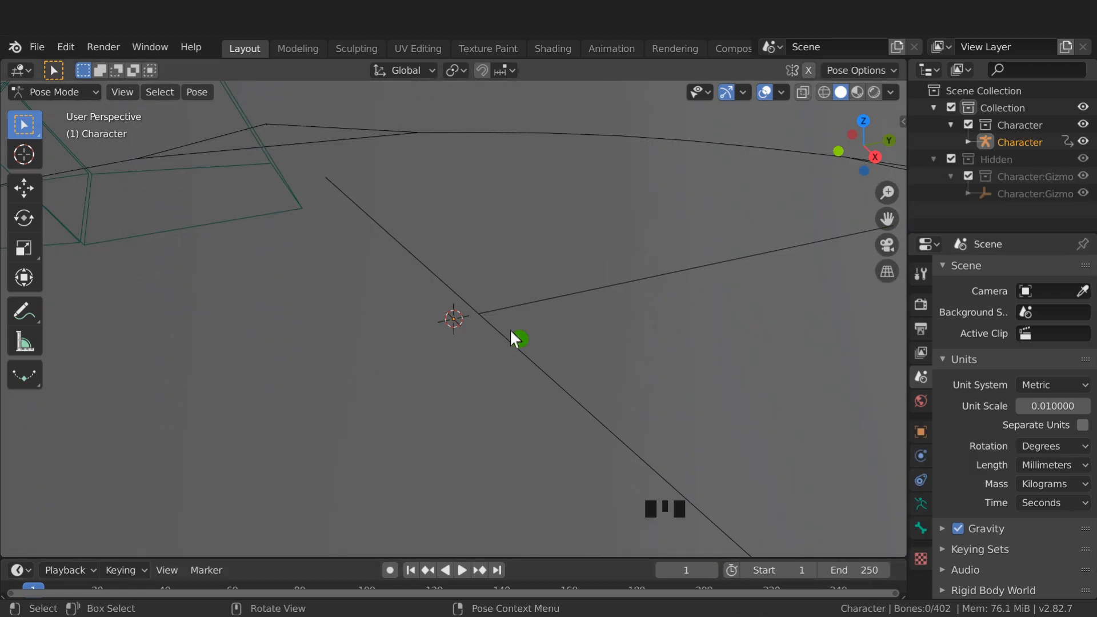
Step: Expand the Visemes controls of the MHX2 Runtime add-on for the imported character
key(Home)
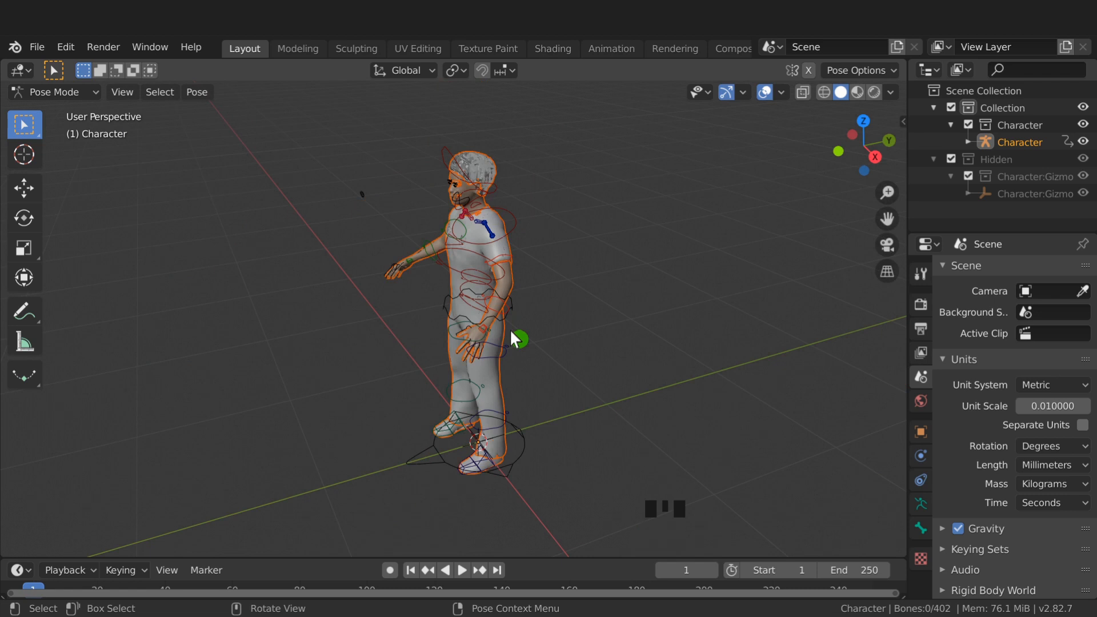
key(n)
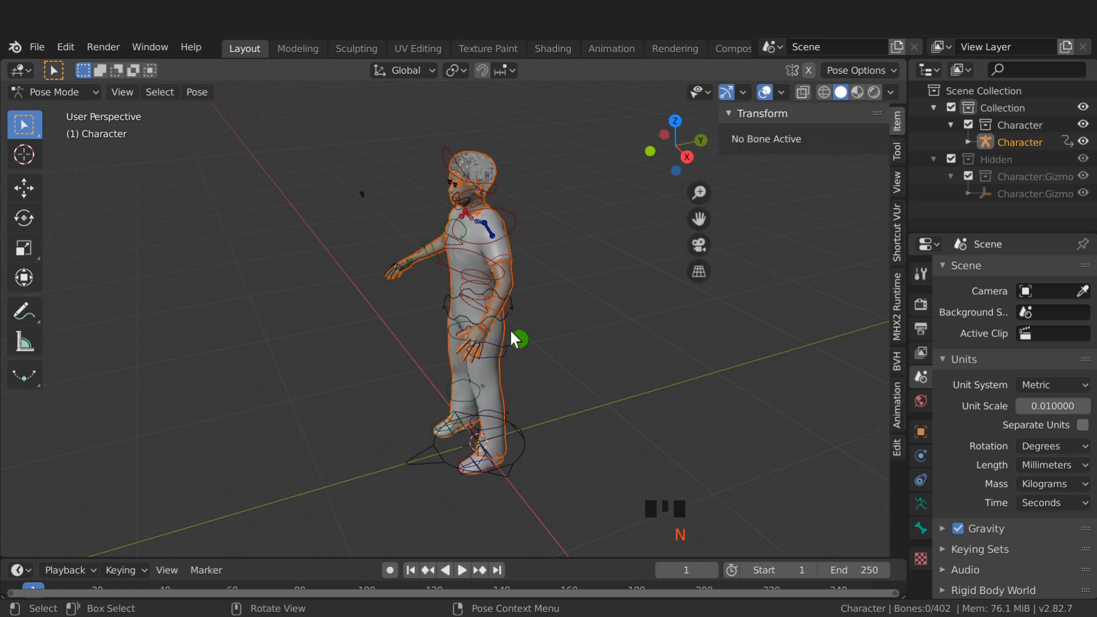
click(895, 297)
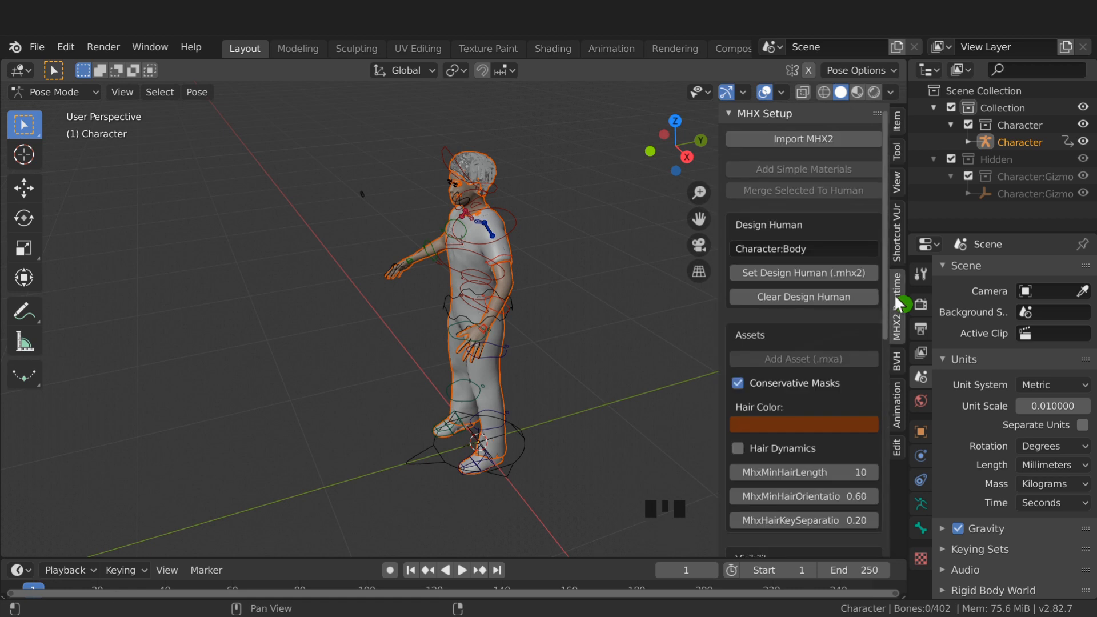
scroll(825, 334, down, 20)
scroll(814, 349, down, 4)
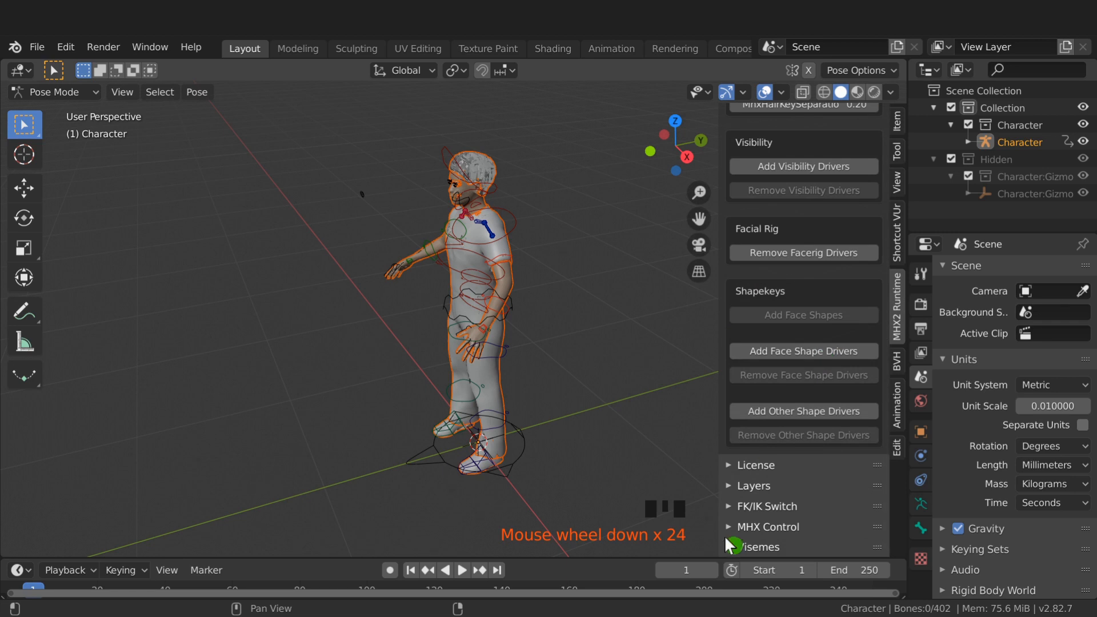
click(726, 547)
scroll(729, 540, down, 11)
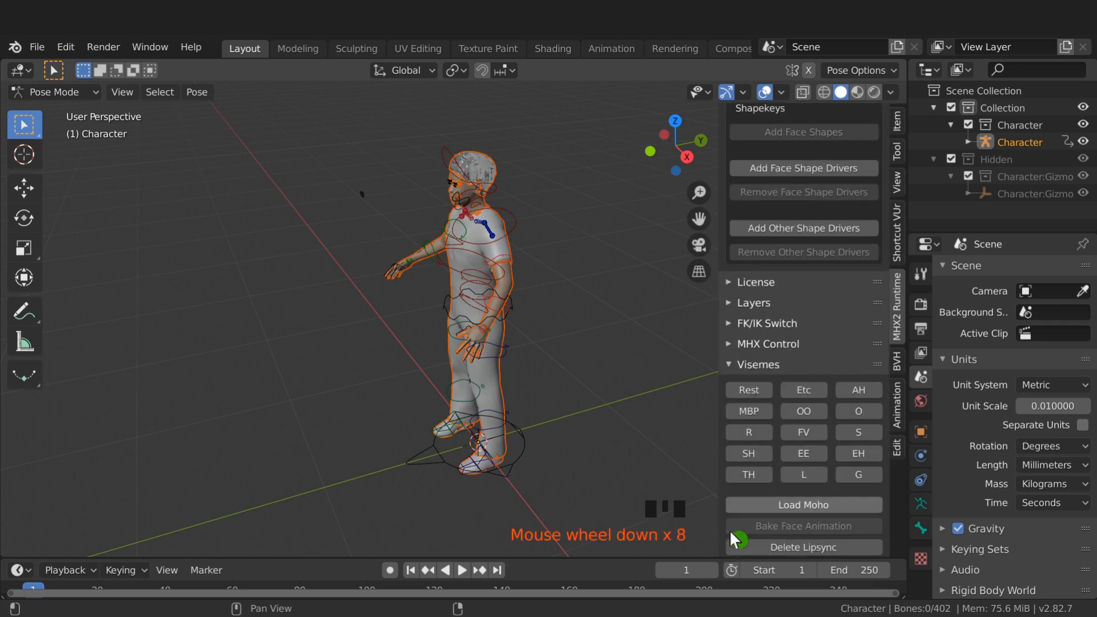
Step: Preview the OO, Etc, AH, O and MBP visemes on the character's face and return the mouth to Rest
key(KP_1)
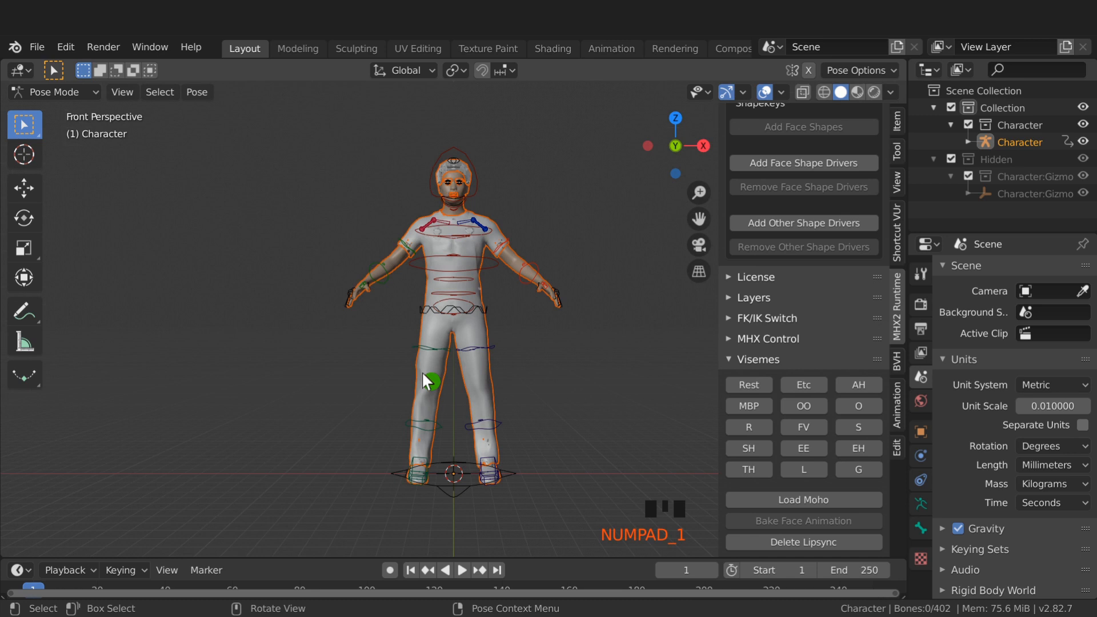
key(KP_5)
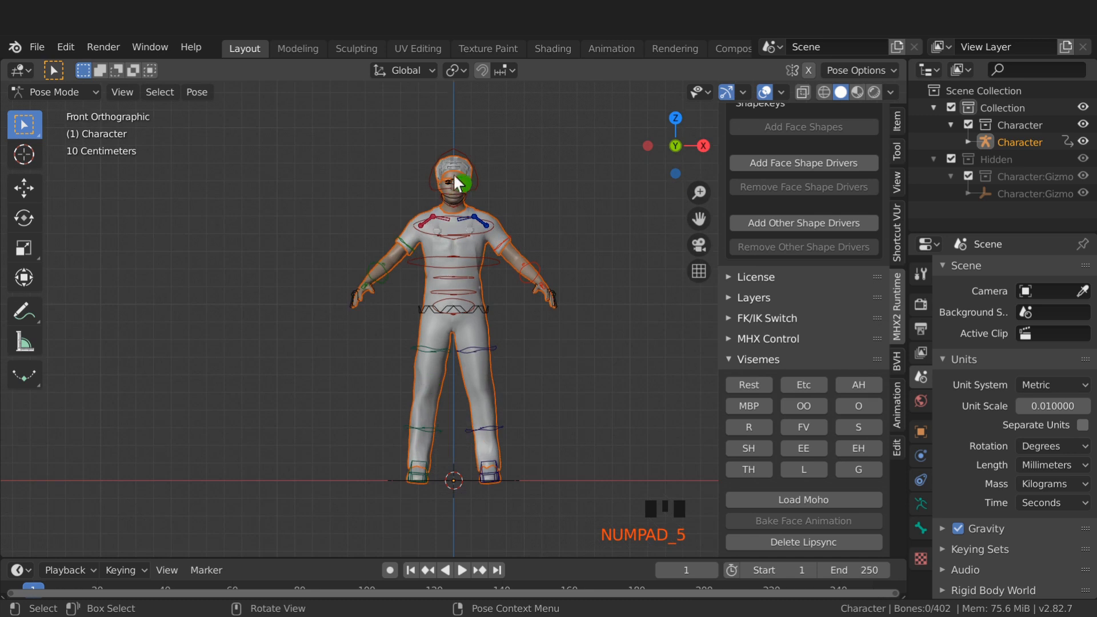
scroll(452, 178, up, 11)
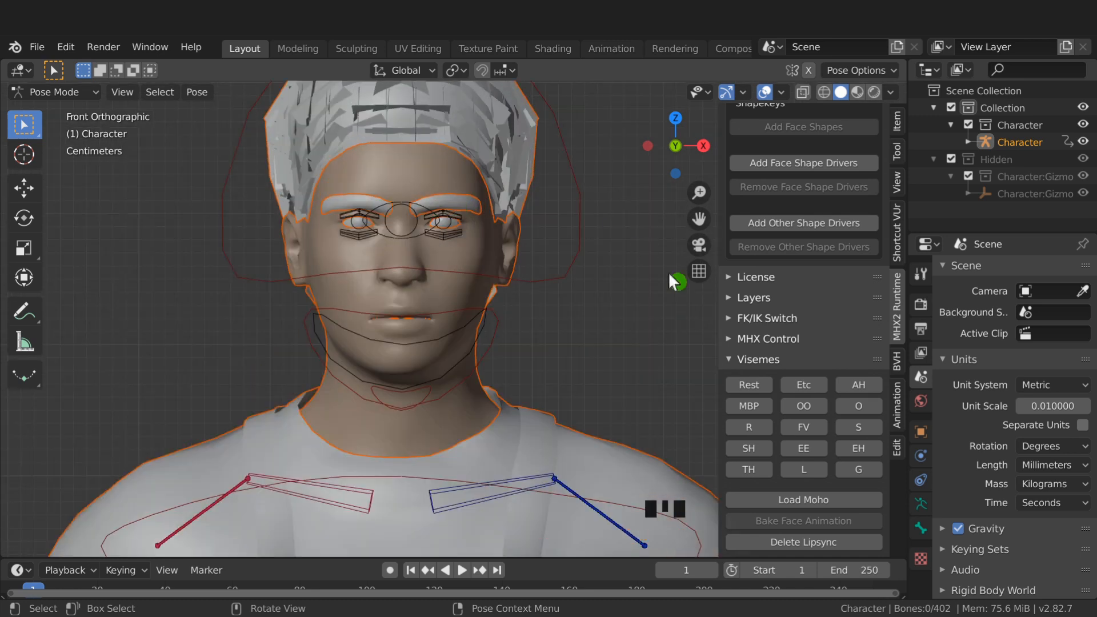
click(800, 407)
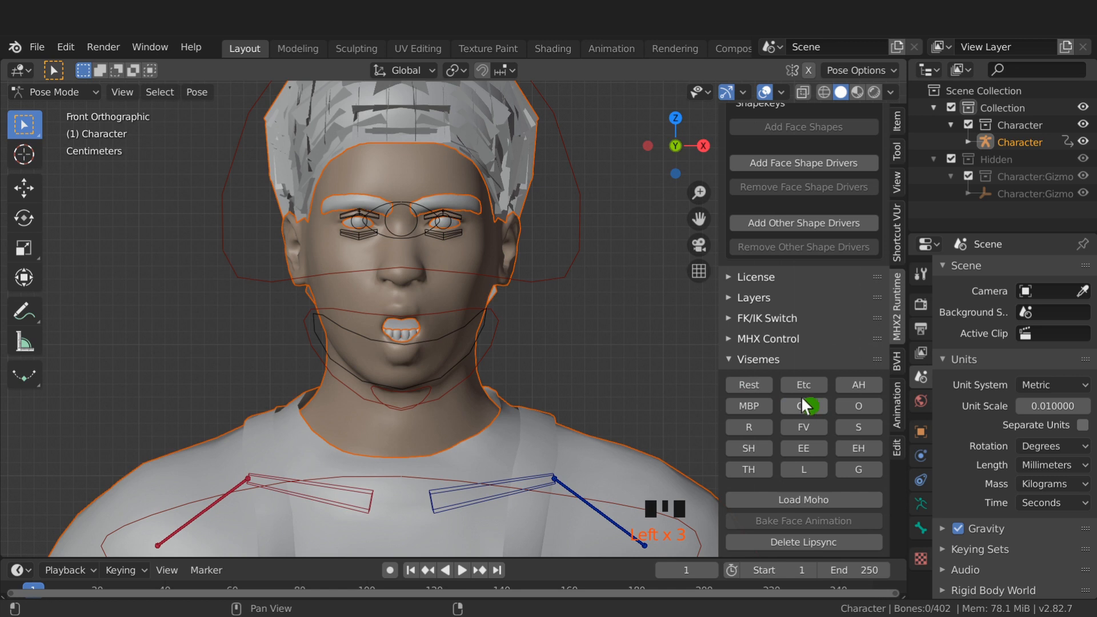
click(803, 384)
click(845, 385)
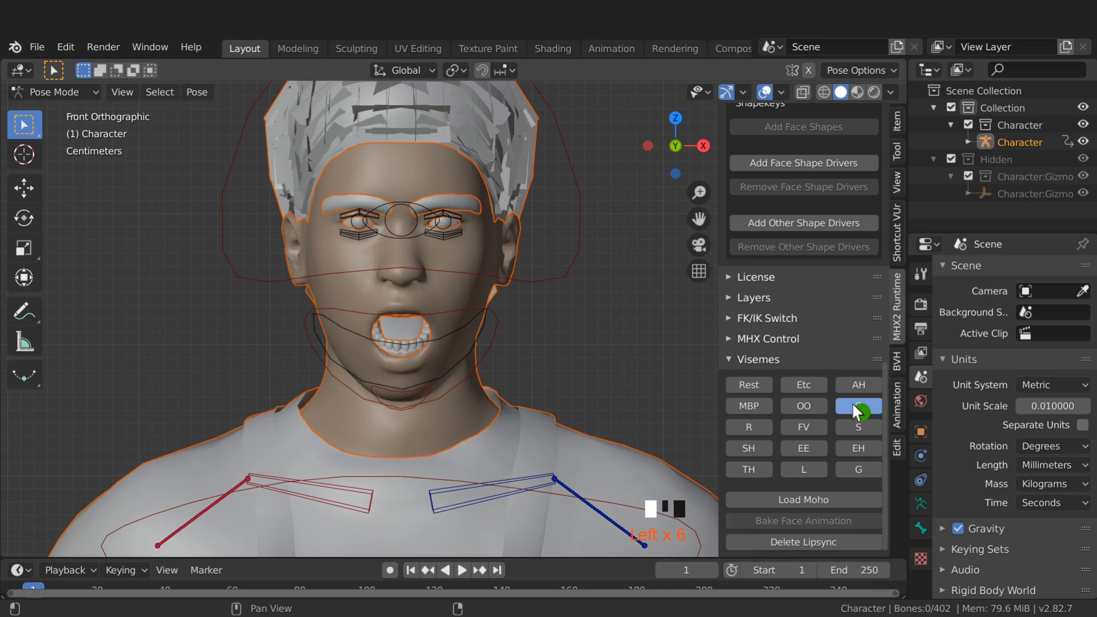
click(851, 404)
click(751, 402)
click(749, 385)
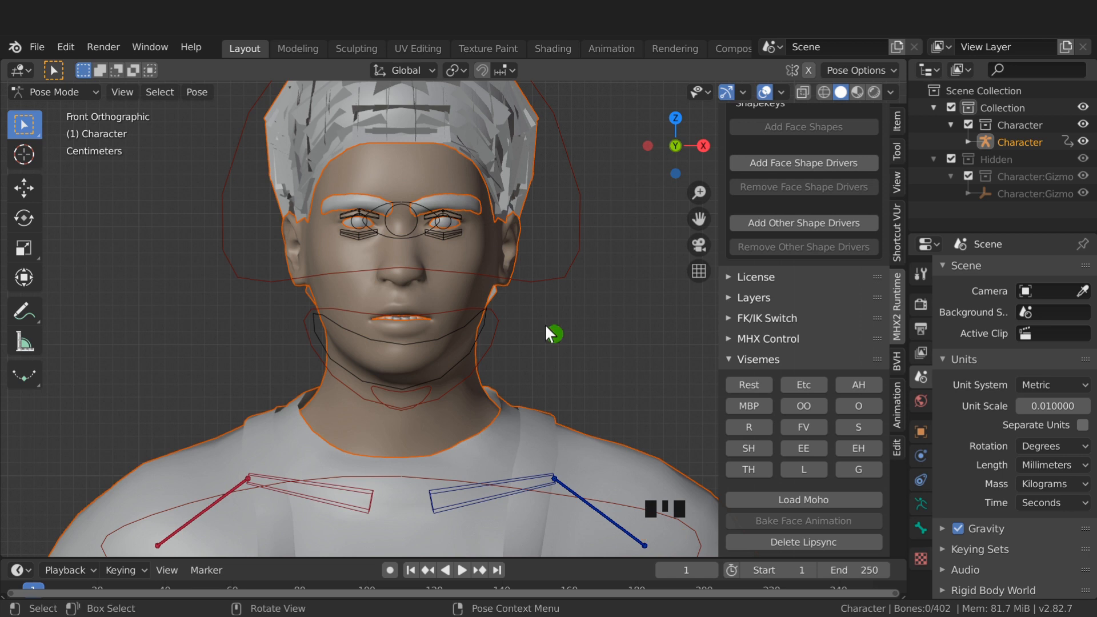
Step: Switch the rig to Object Mode and back to Pose Mode, and additionally show the armature layer holding the face bones
key(ctrl+Tab)
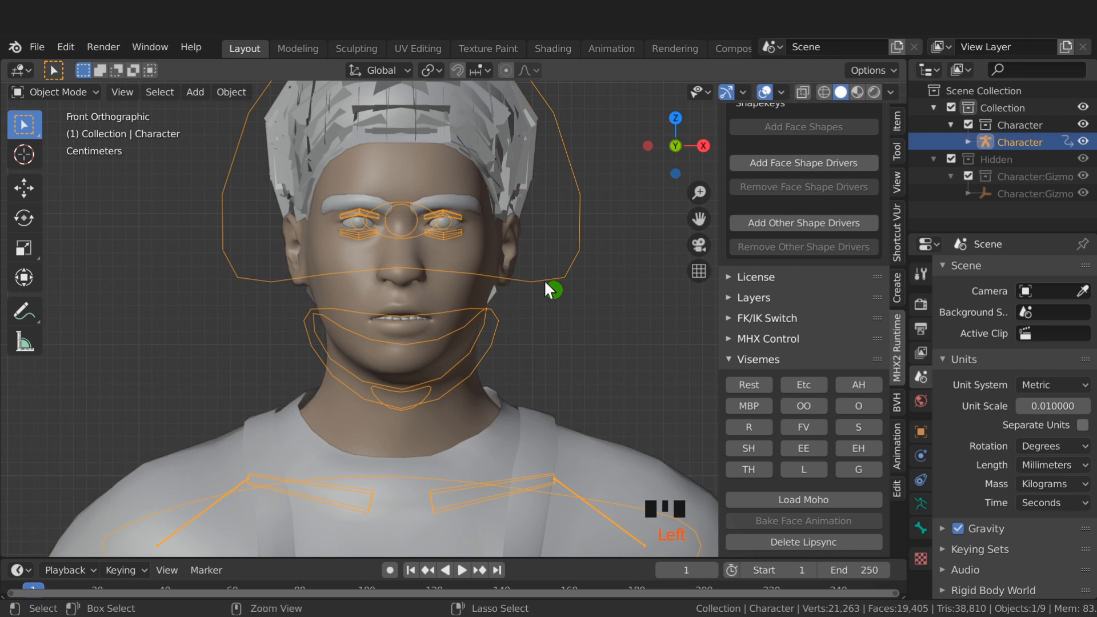
key(ctrl+Tab)
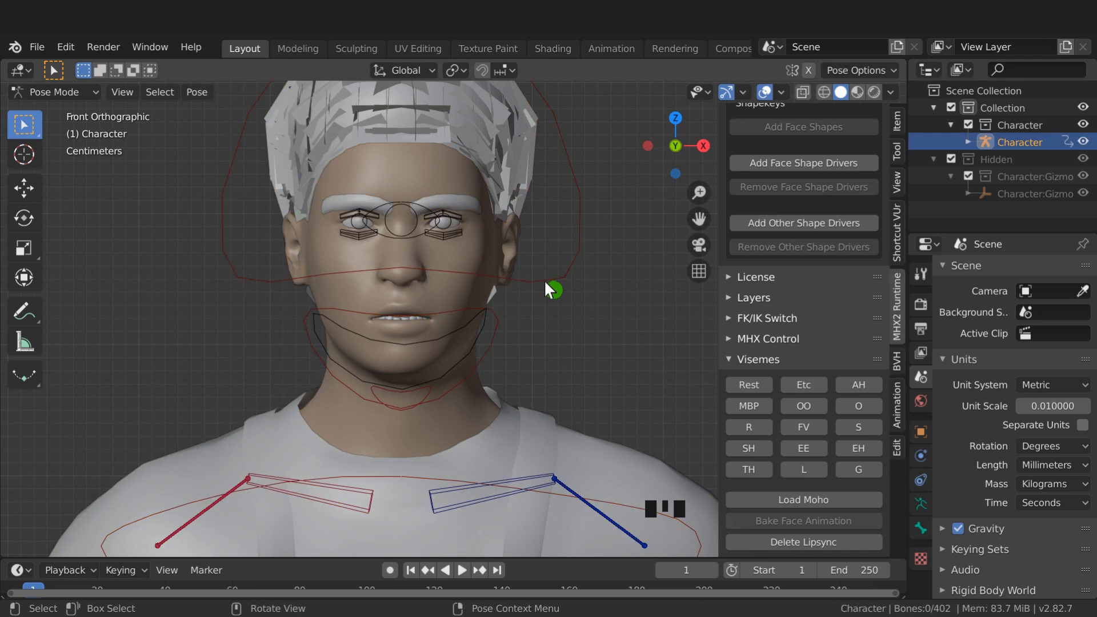
click(920, 501)
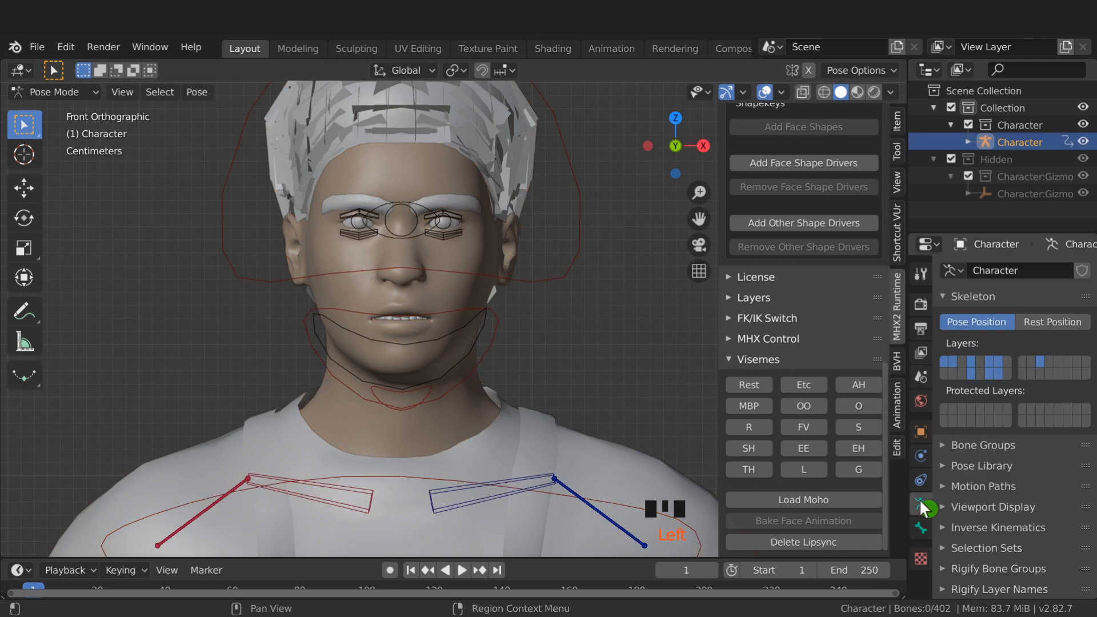
shift+click(1020, 362)
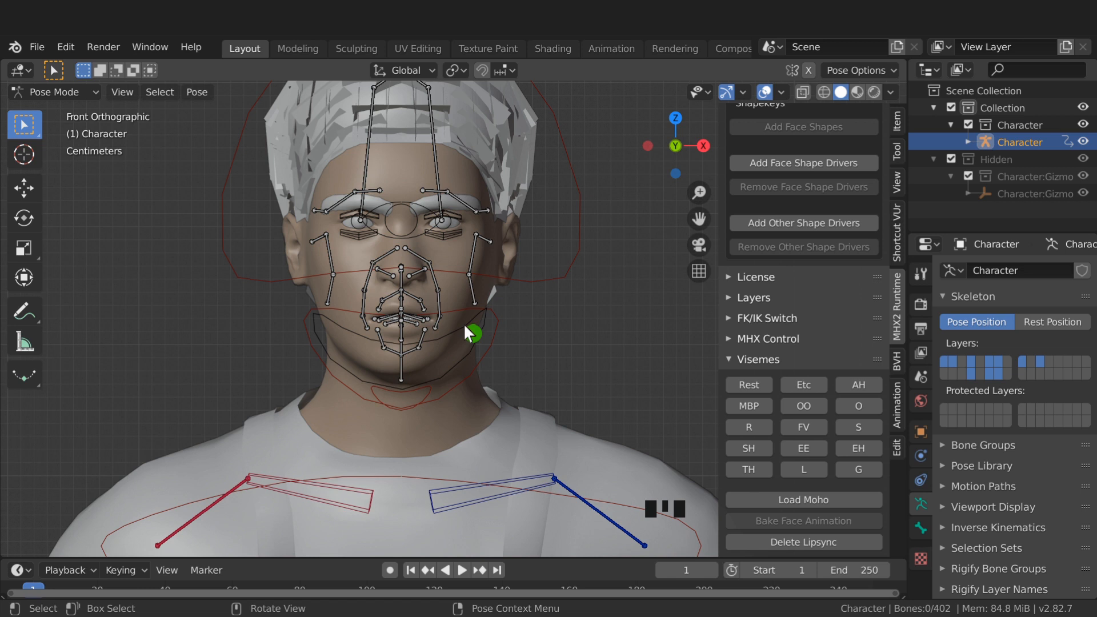
Step: Create a new pose library for the armature, add the current pose to it and name that pose E
click(943, 296)
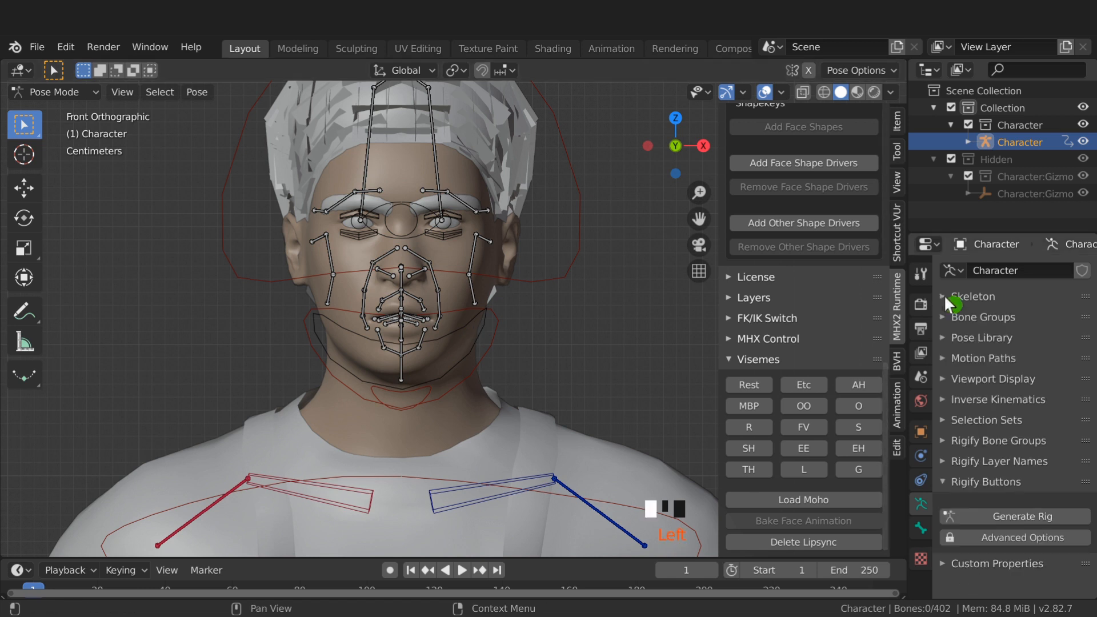
click(943, 335)
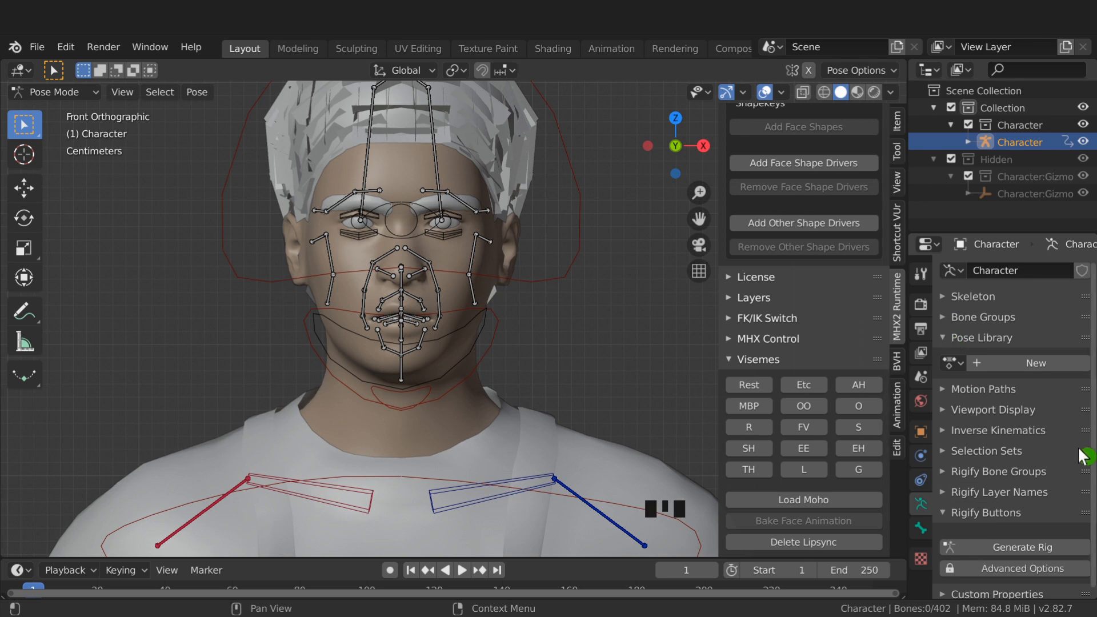
drag(1084, 451, 1082, 389)
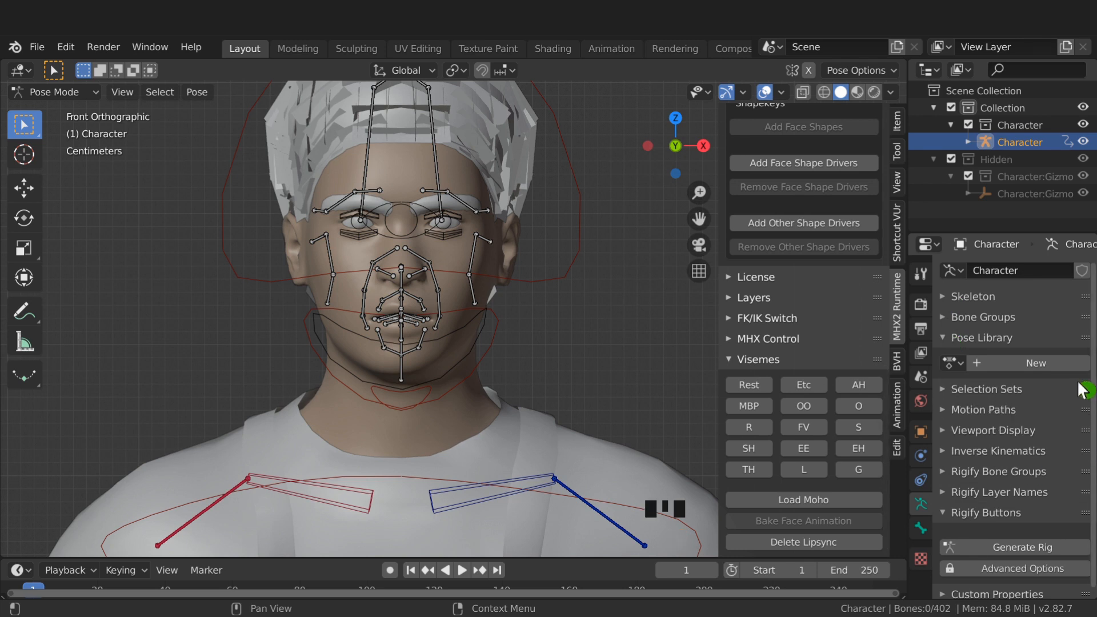
click(1033, 364)
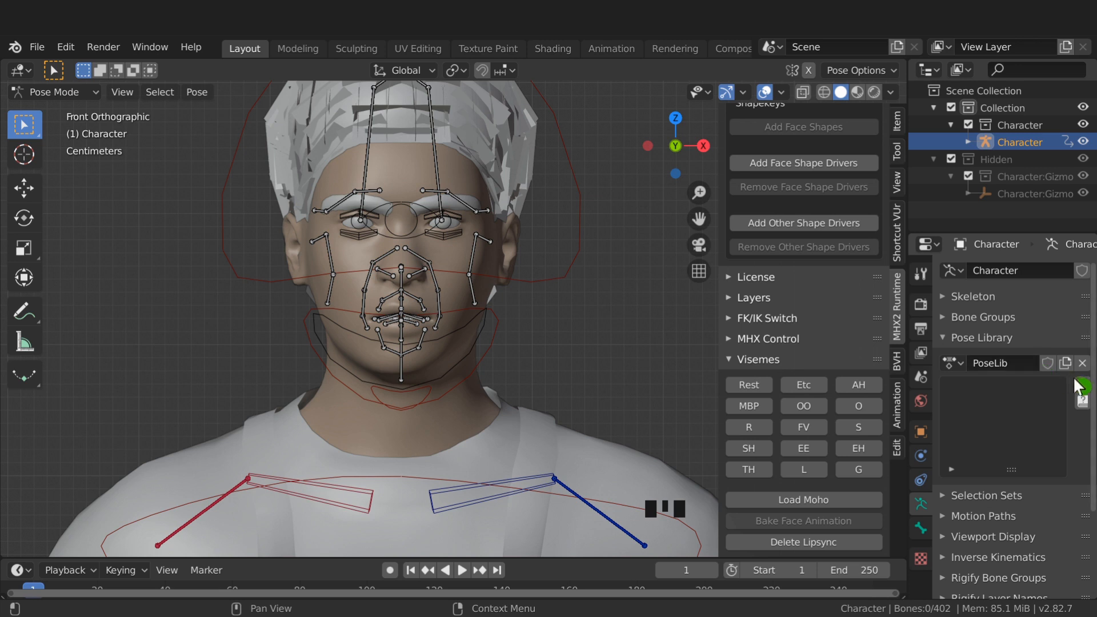
click(1079, 385)
click(1023, 381)
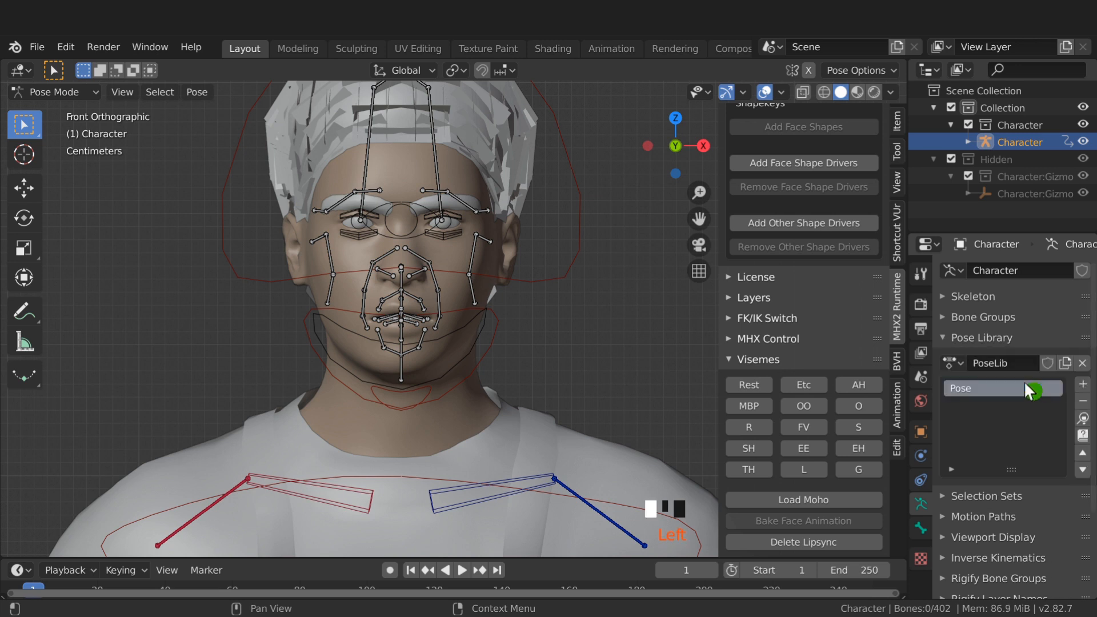
double_click(993, 385)
text(E)
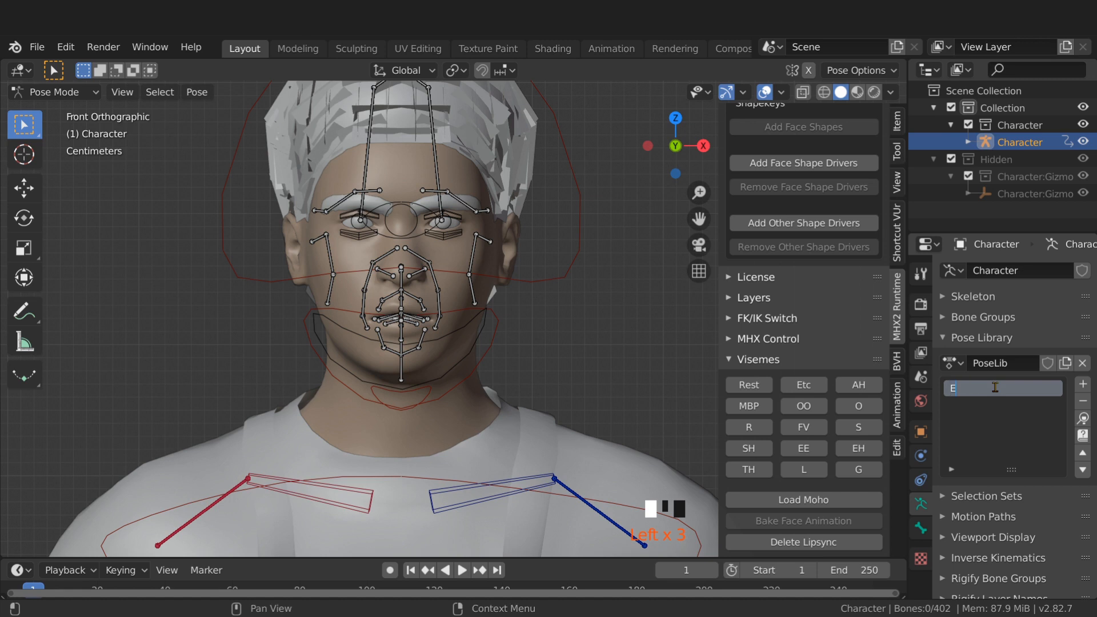
Step: Append the Lib_Phonemes action from the mouth shapes blend file and assign it as the armature's pose library
key(F4)
click(502, 268)
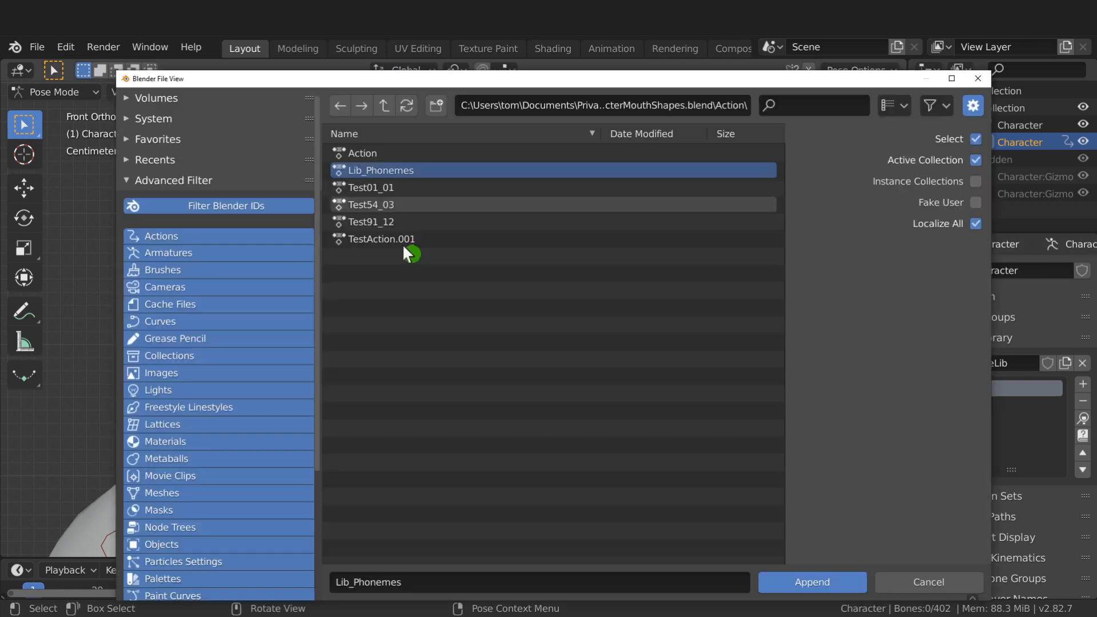
click(804, 583)
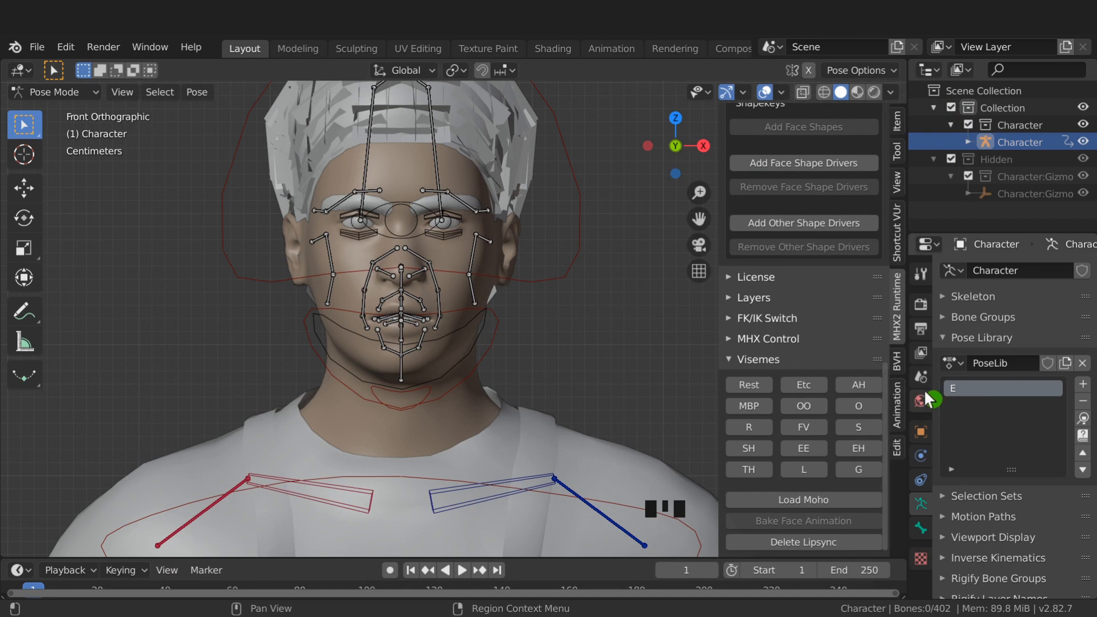
click(952, 363)
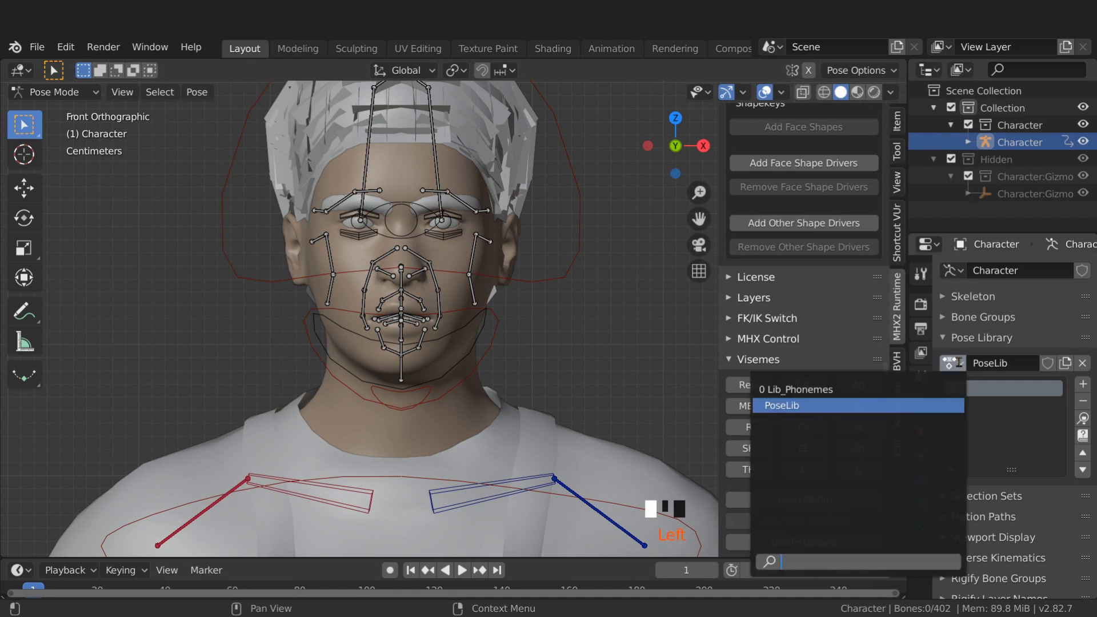
click(807, 389)
mouse_move(1059, 404)
mouse_down()
mouse_move(1069, 452)
mouse_move(1066, 394)
mouse_up()
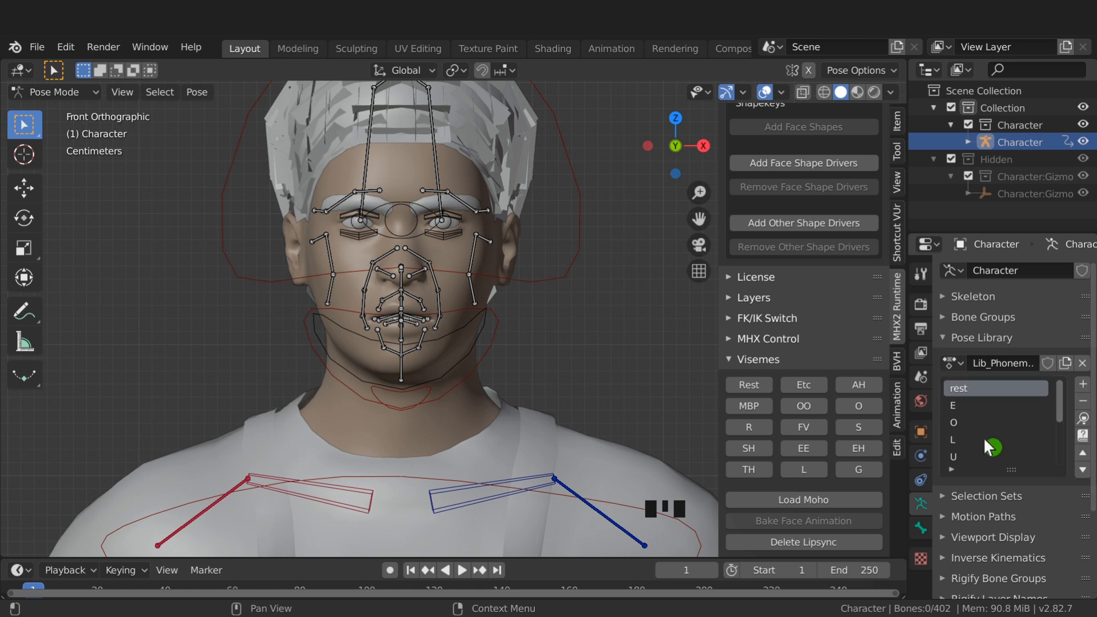
Step: Add a new selection set to the armature and name it FaceSet
click(951, 497)
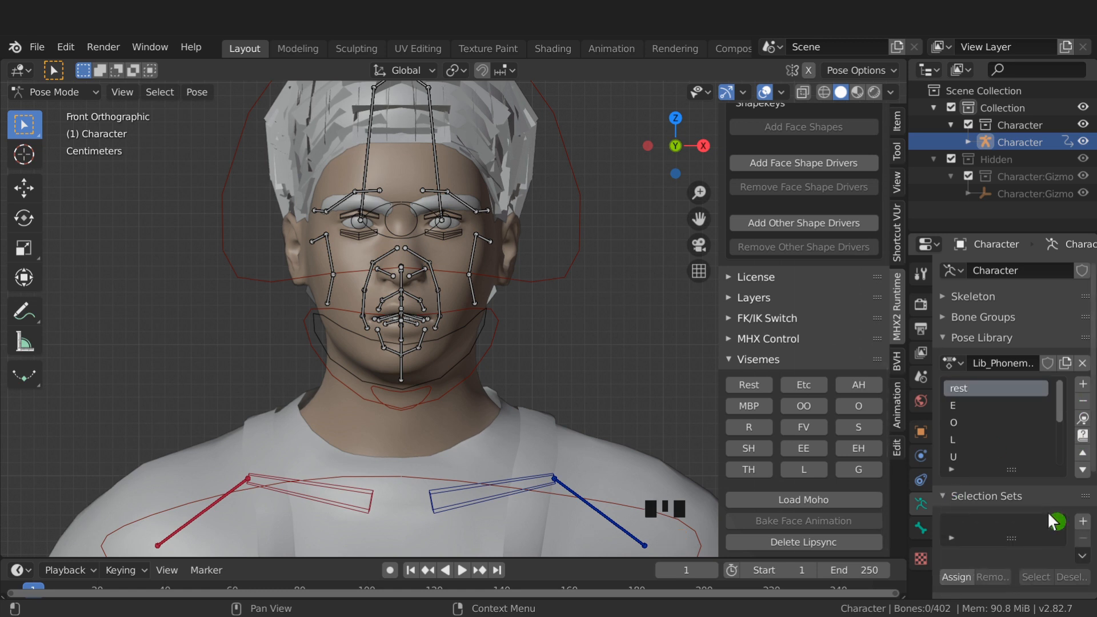
click(1082, 521)
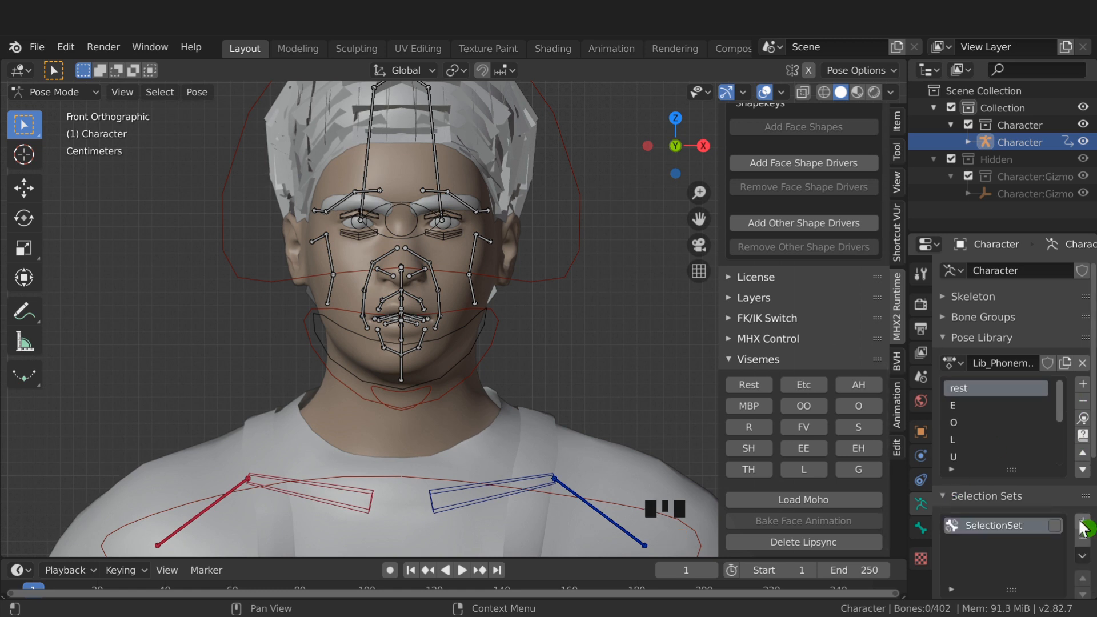
double_click(1002, 526)
text(Face)
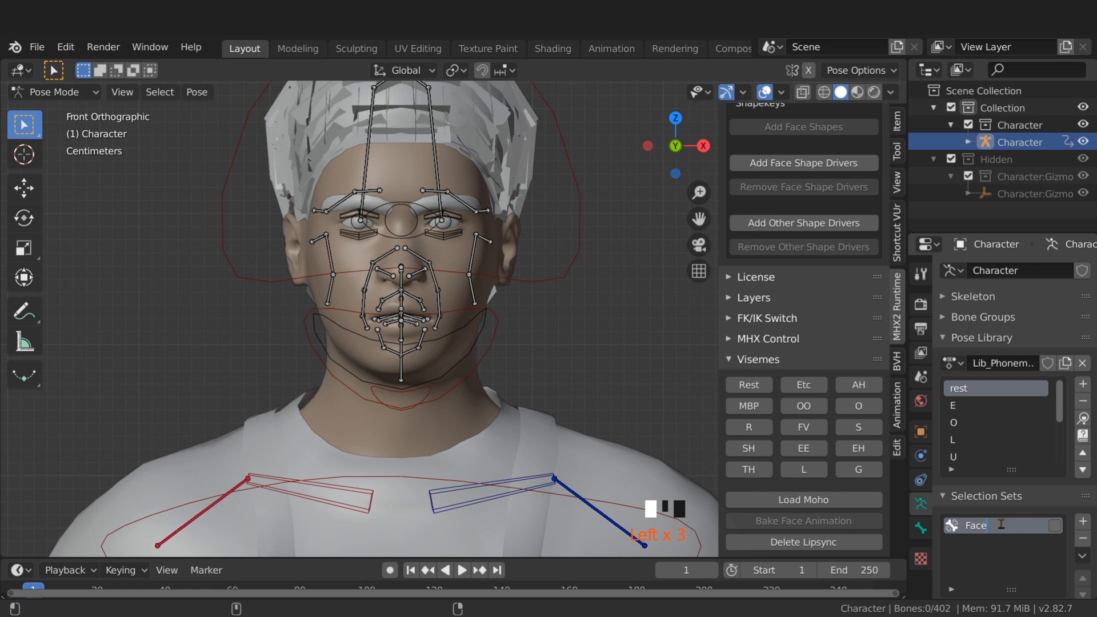
text(Set)
key(Return)
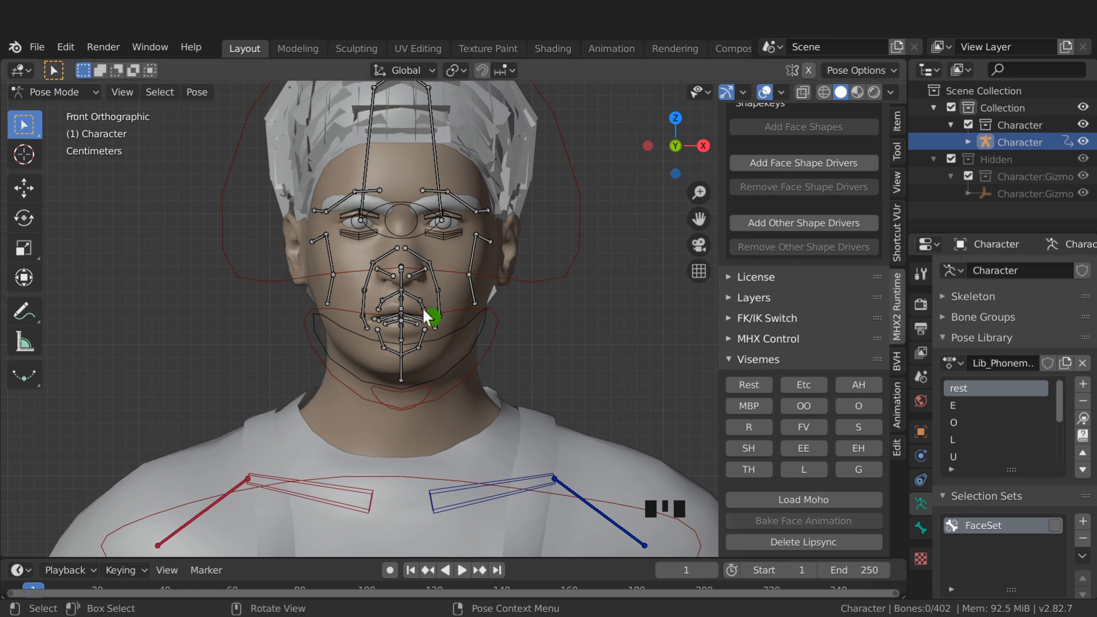
Step: Box-select all bones of the face and head and assign them to FaceSet
drag(27, 121, 108, 165)
drag(31, 123, 120, 140)
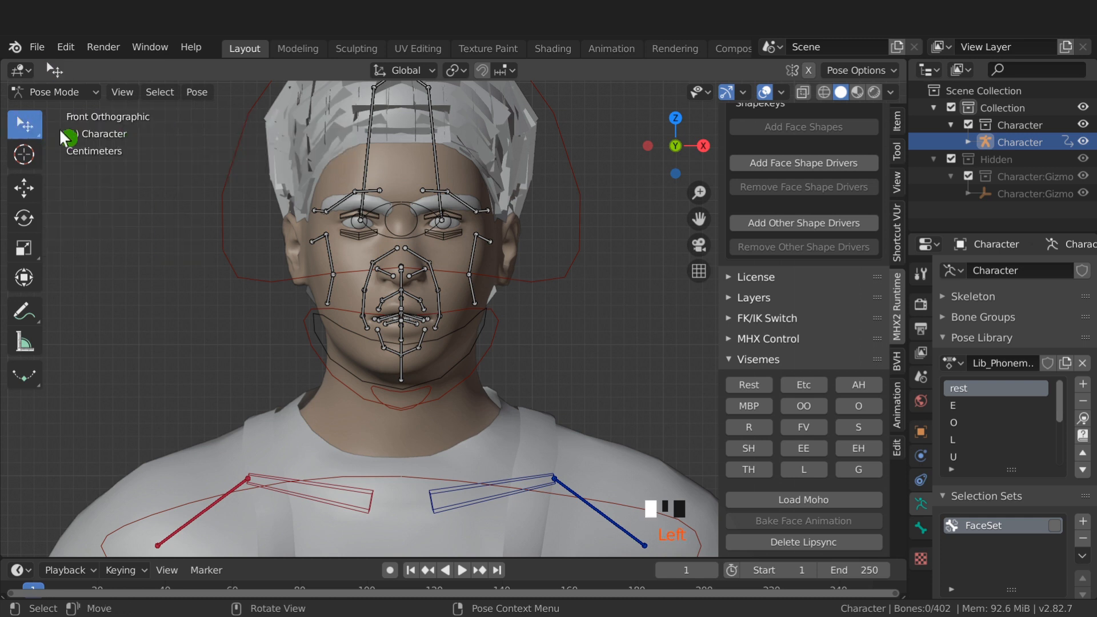
drag(28, 124, 114, 171)
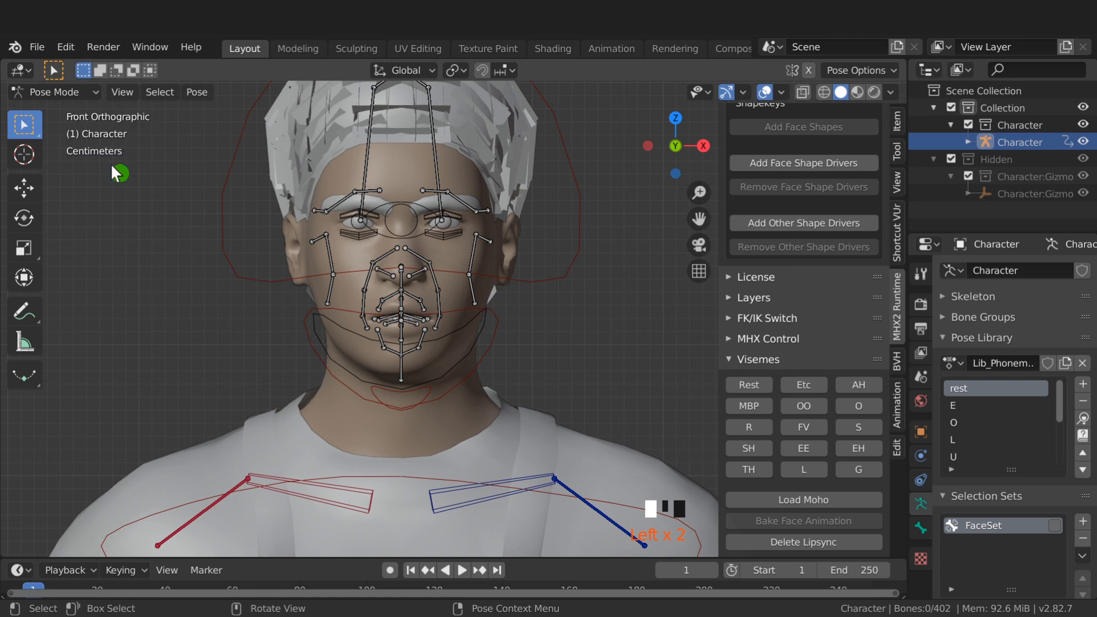
shift+middle_drag(210, 165, 208, 256)
drag(193, 128, 583, 493)
scroll(981, 510, down, 3)
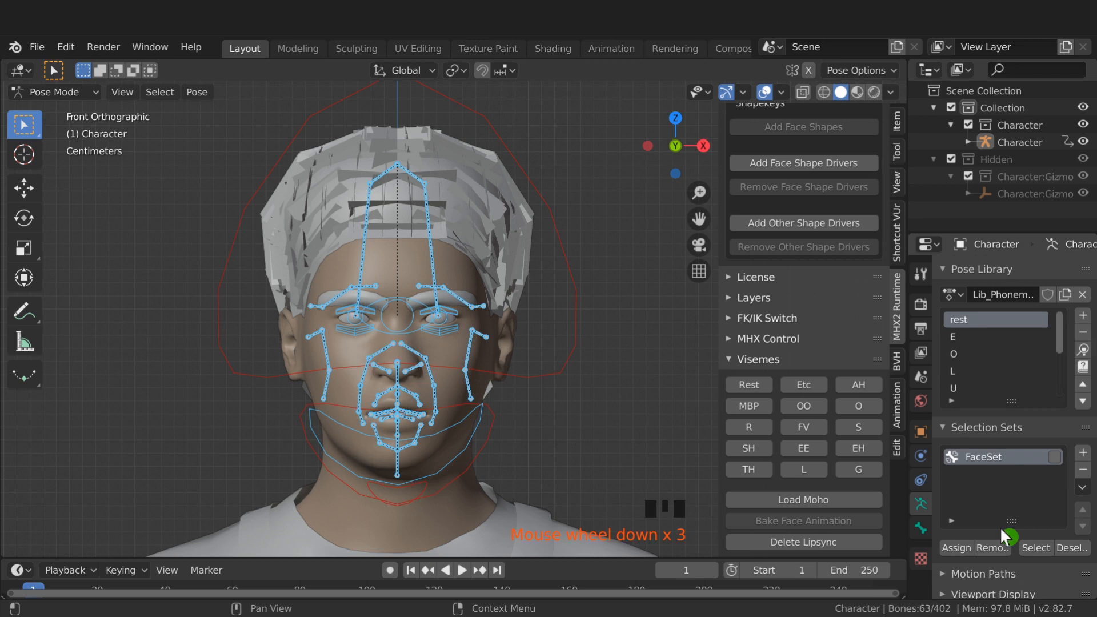
click(957, 548)
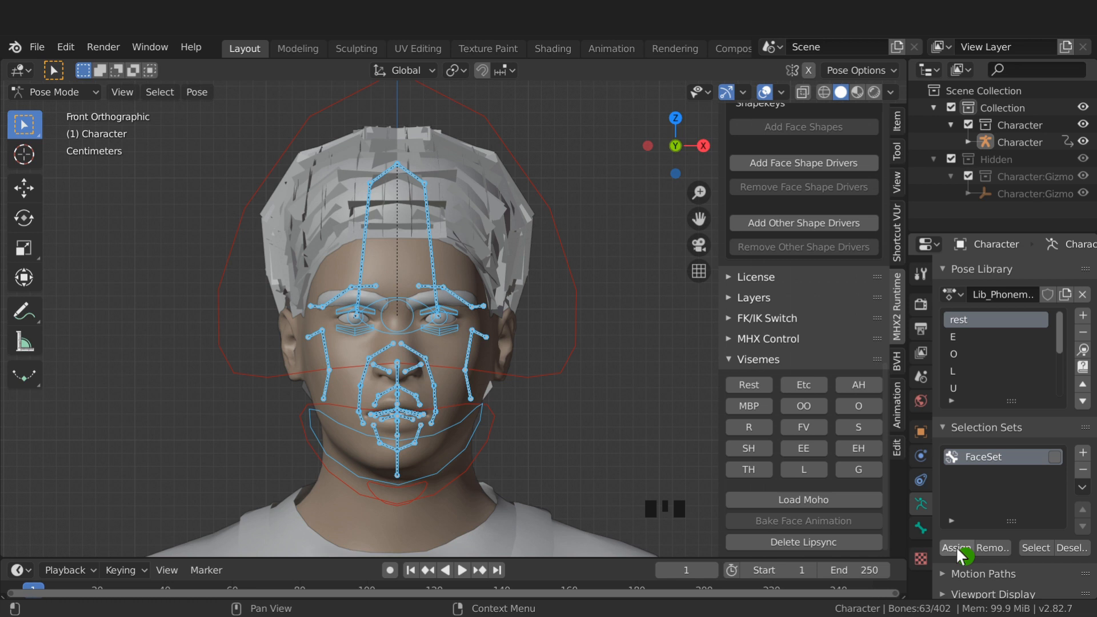
Step: Deselect all bones, reselect the face bones through FaceSet, and make E the active pose in the library
key(alt+a)
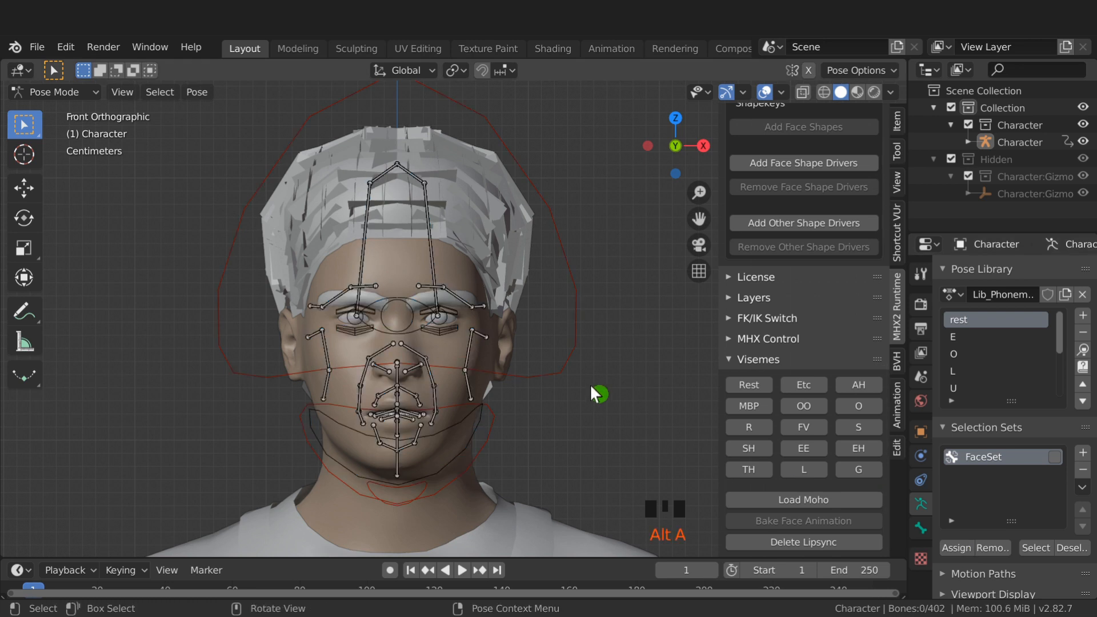
click(1035, 548)
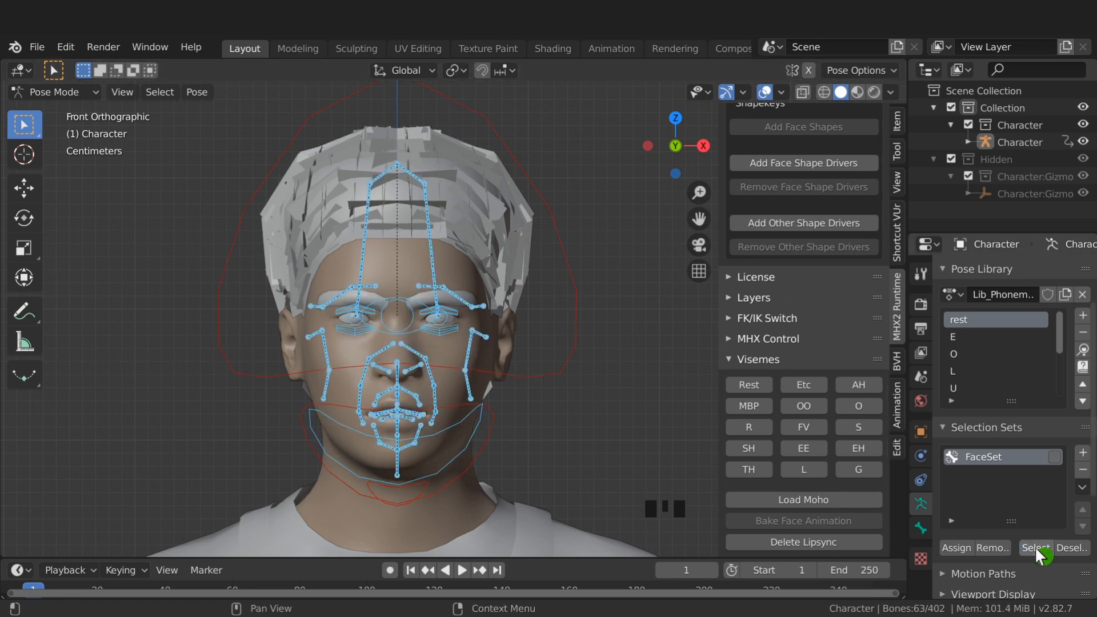
click(965, 338)
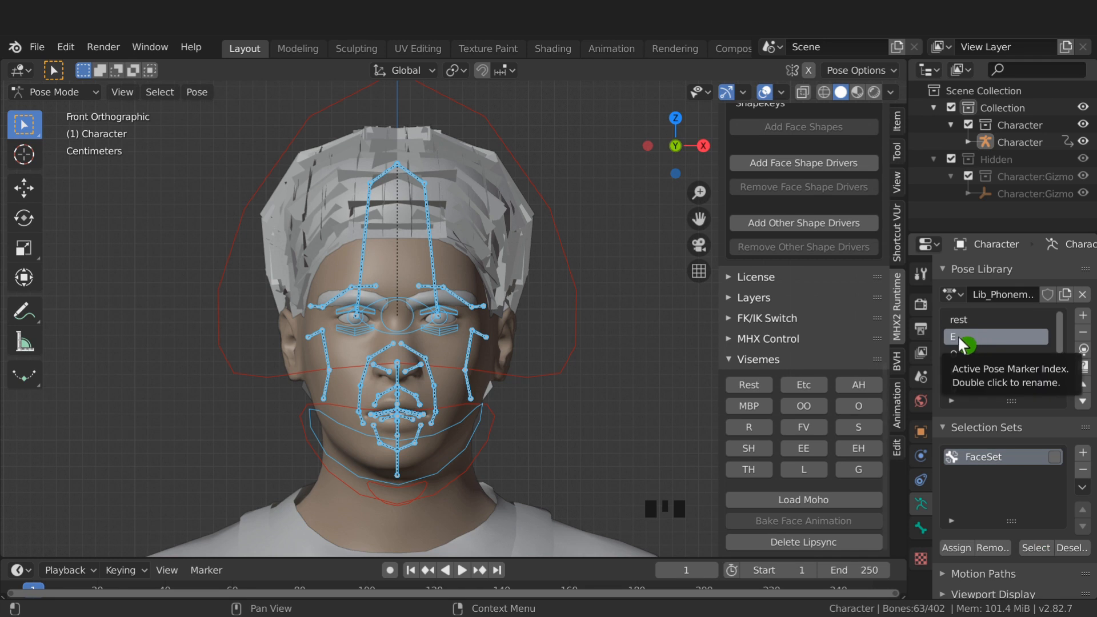
Step: Enable X-Axis Mirror for posing
scroll(900, 177, up, 3)
click(896, 151)
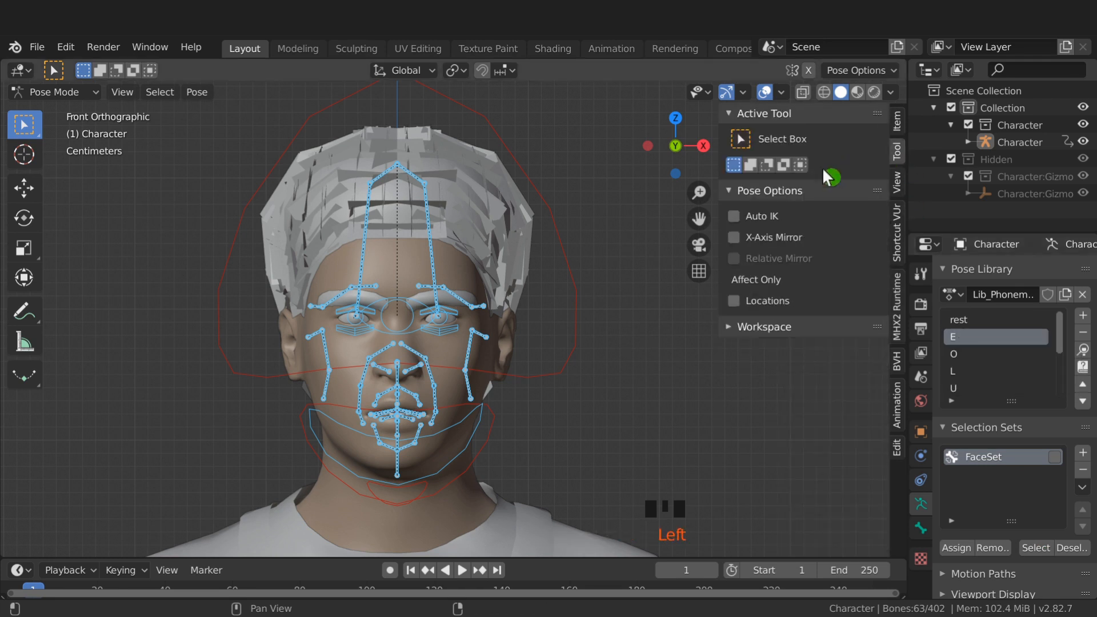
click(733, 237)
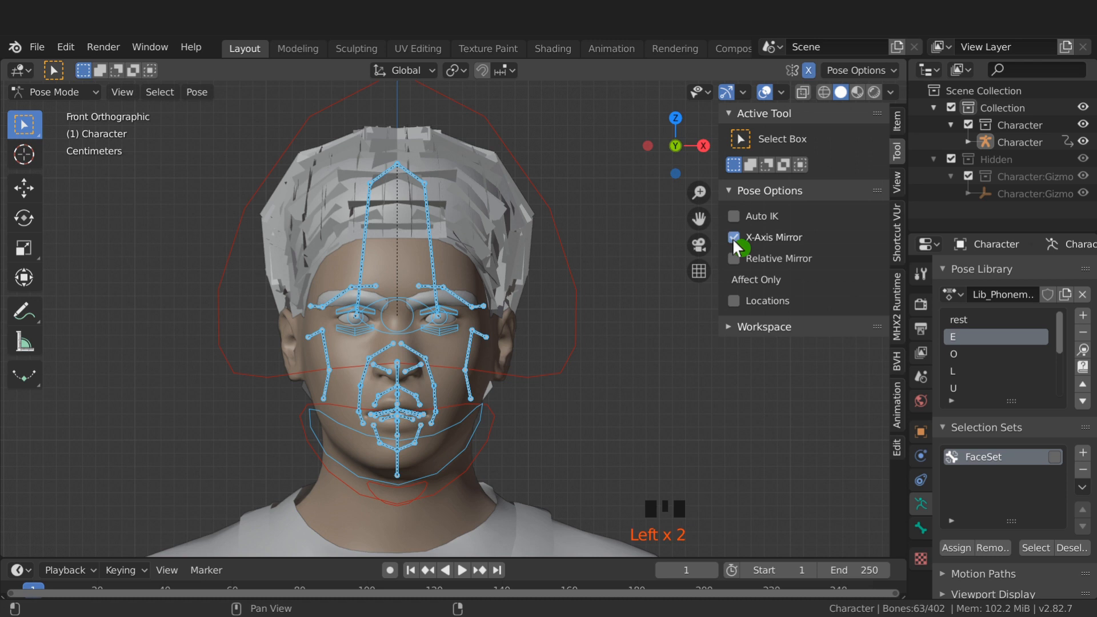
Step: Widen the mouth in front view by rotating levator04-1.L and levator05-1.L outward and oris04-1.L slightly upward
scroll(389, 423, up, 6)
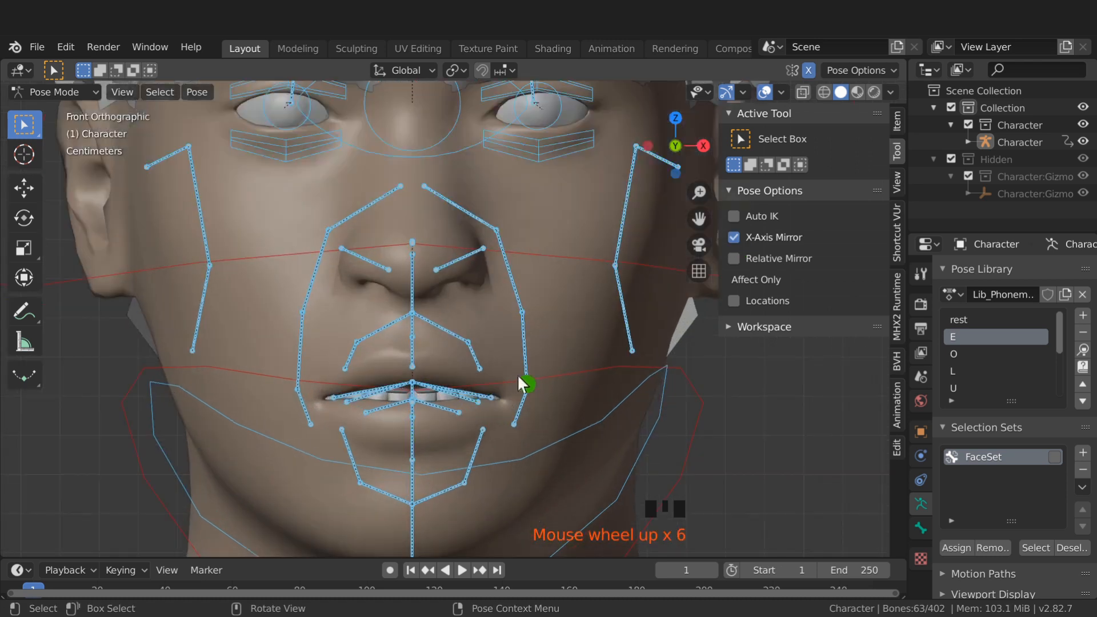
click(527, 366)
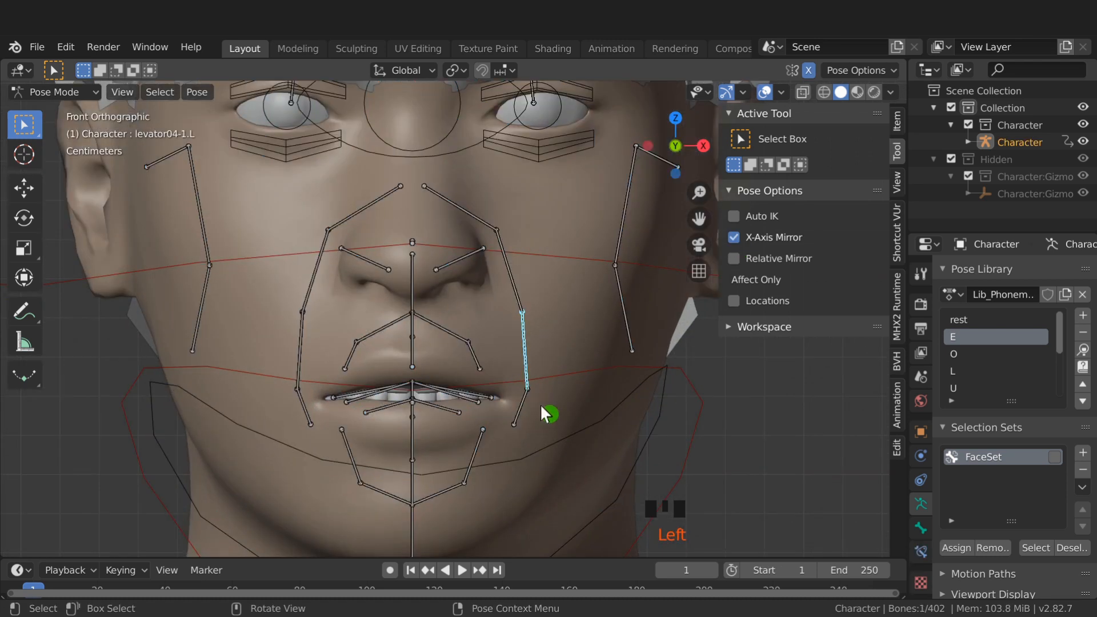
key(r)
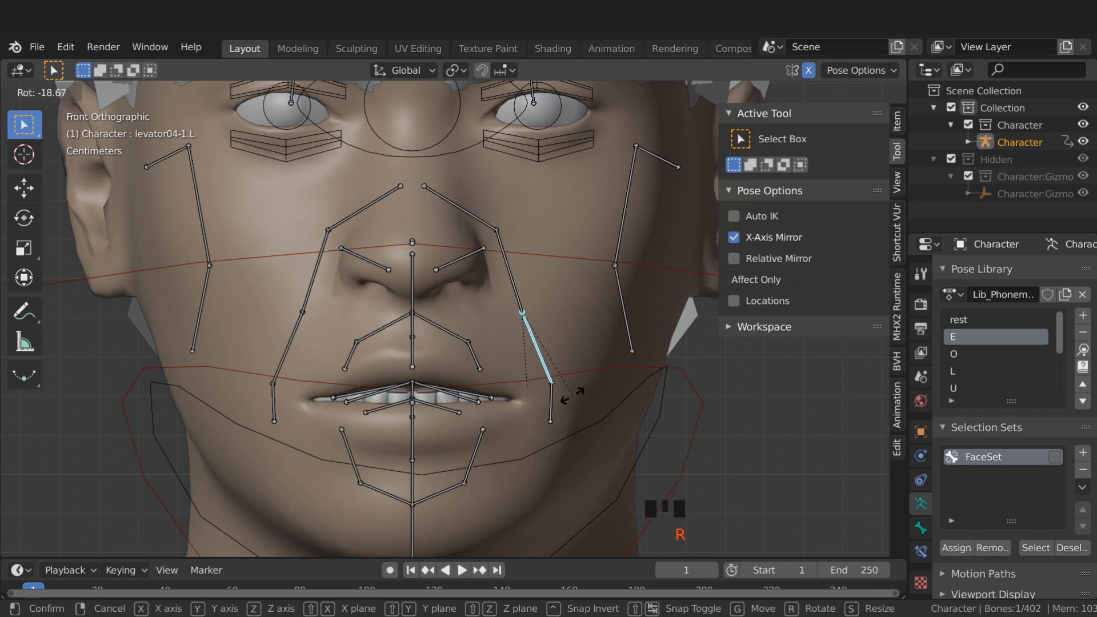
click(562, 392)
click(455, 336)
key(r)
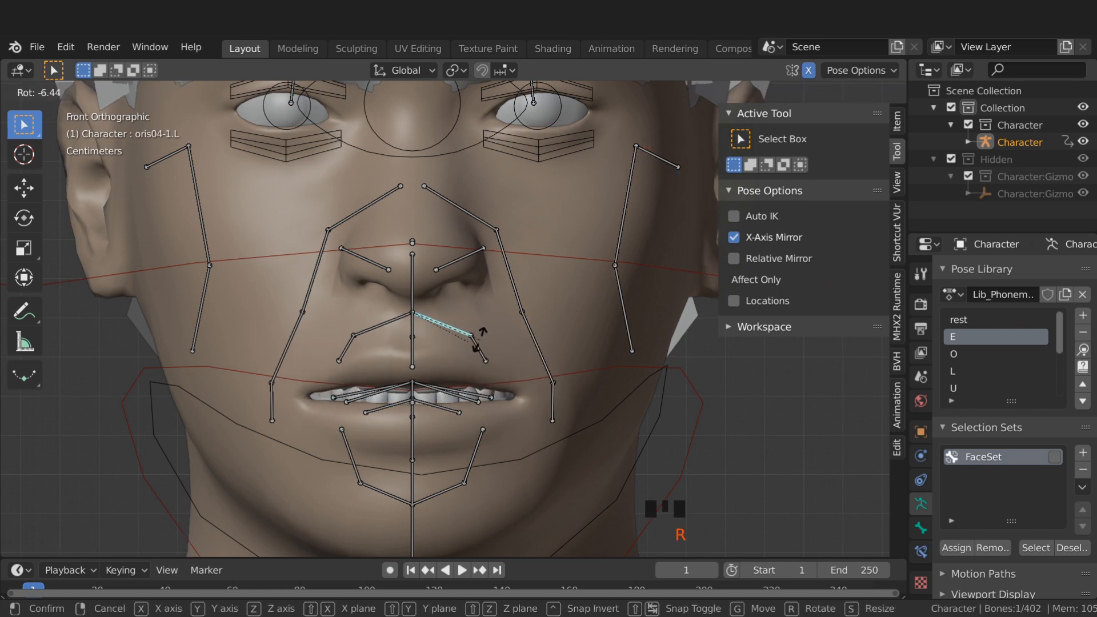
click(480, 342)
click(553, 405)
key(r)
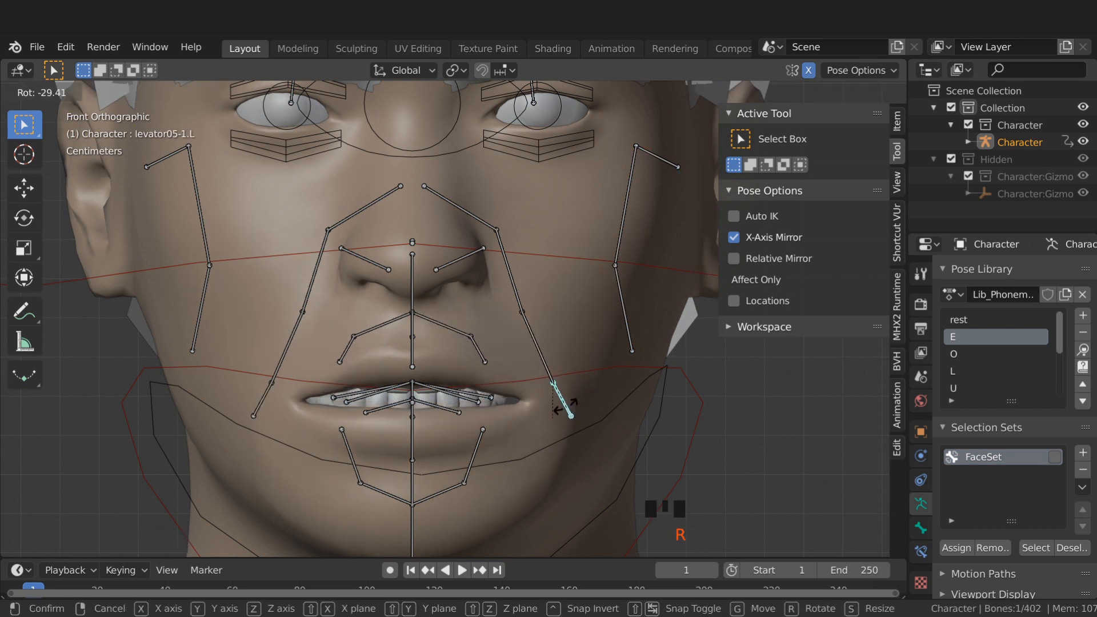
click(568, 405)
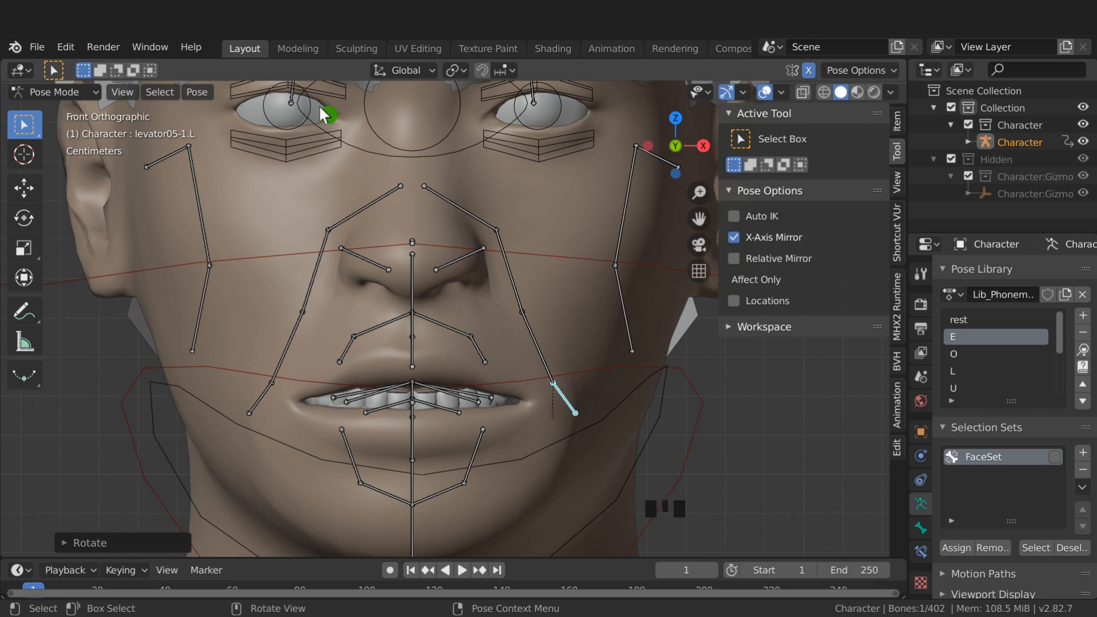
Step: Duplicate the Layout workspace and split its viewport into front and right orthographic views, with toolbars and sidebars hidden
right_click(253, 52)
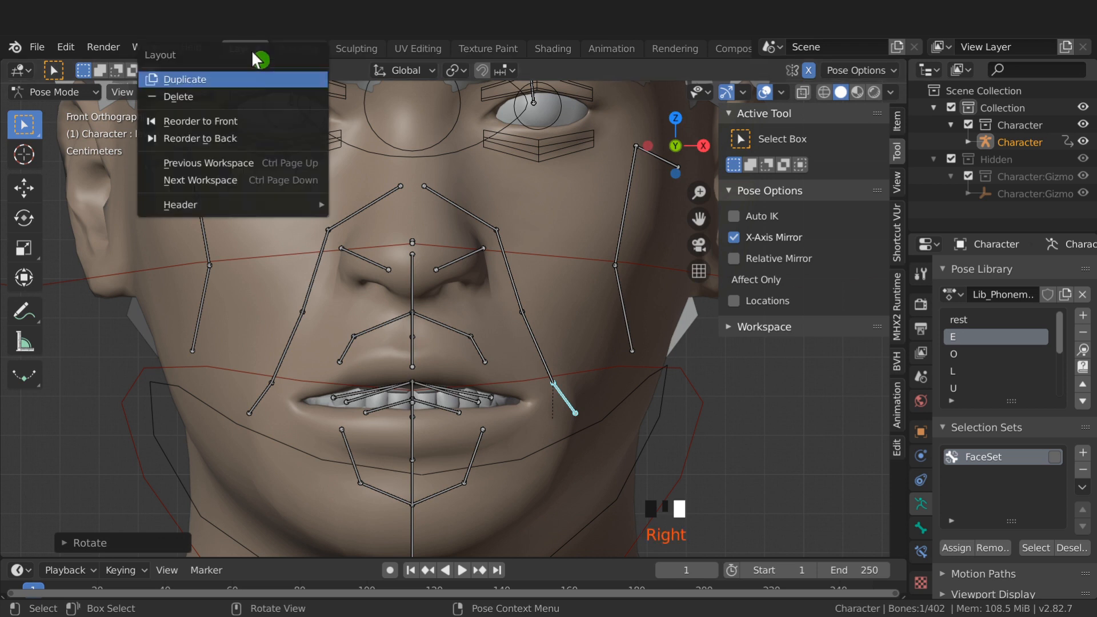
click(233, 79)
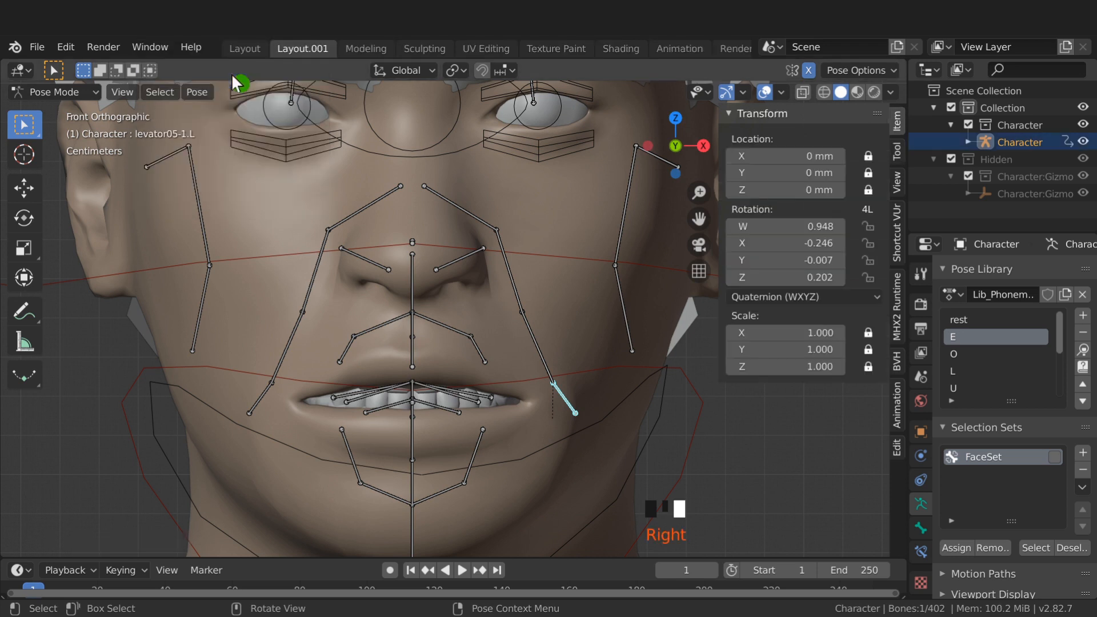
drag(903, 63, 447, 75)
key(t)
key(n)
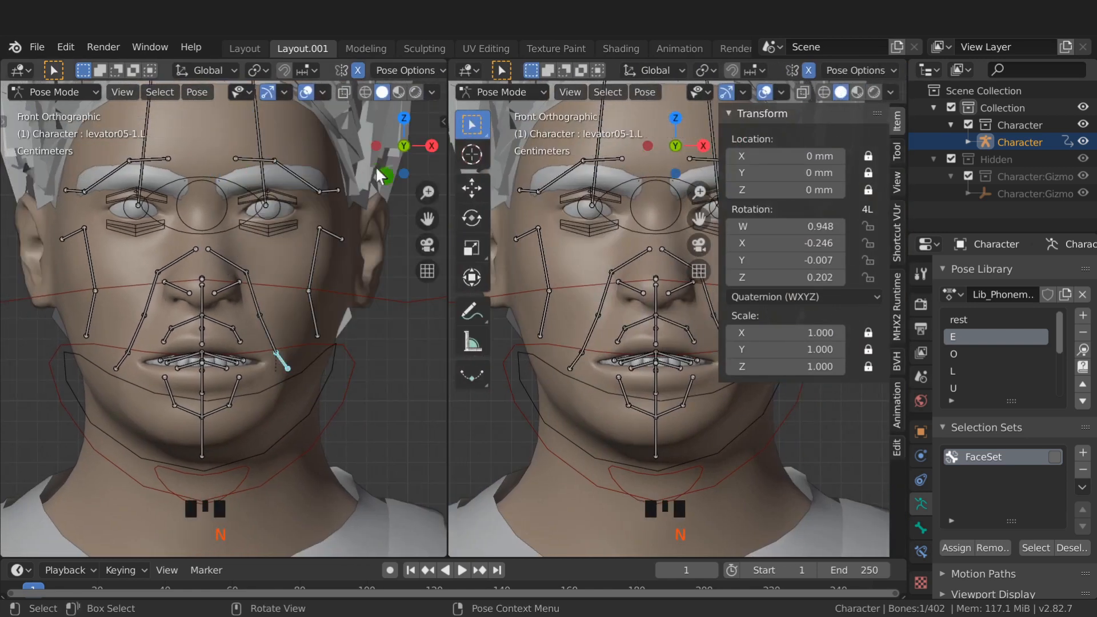
key(t)
key(n)
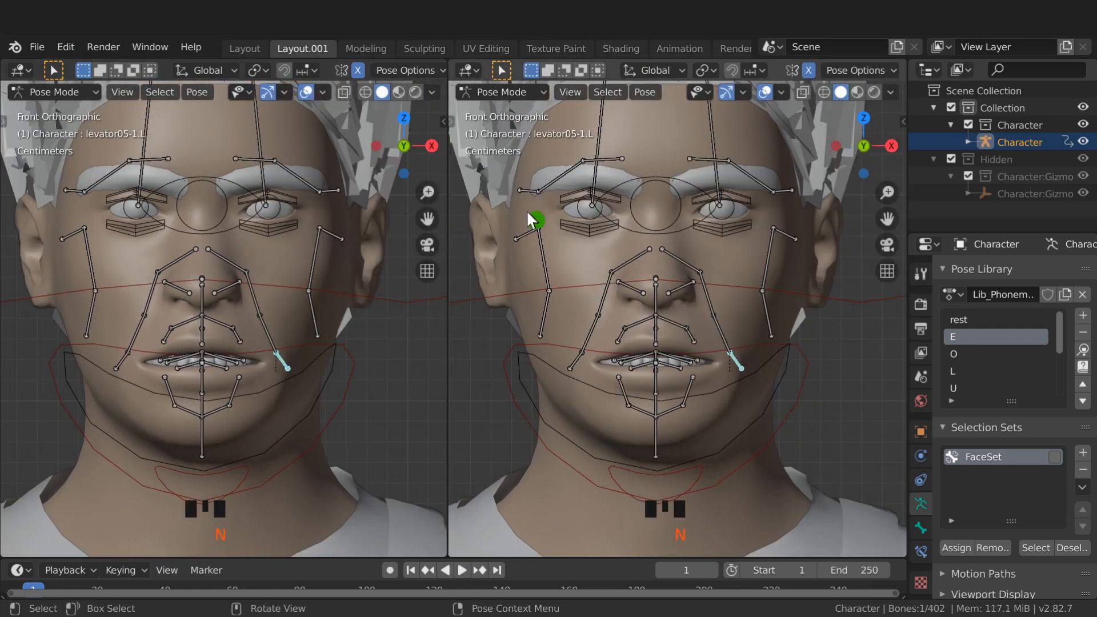
key(KP_3)
scroll(741, 323, down, 2)
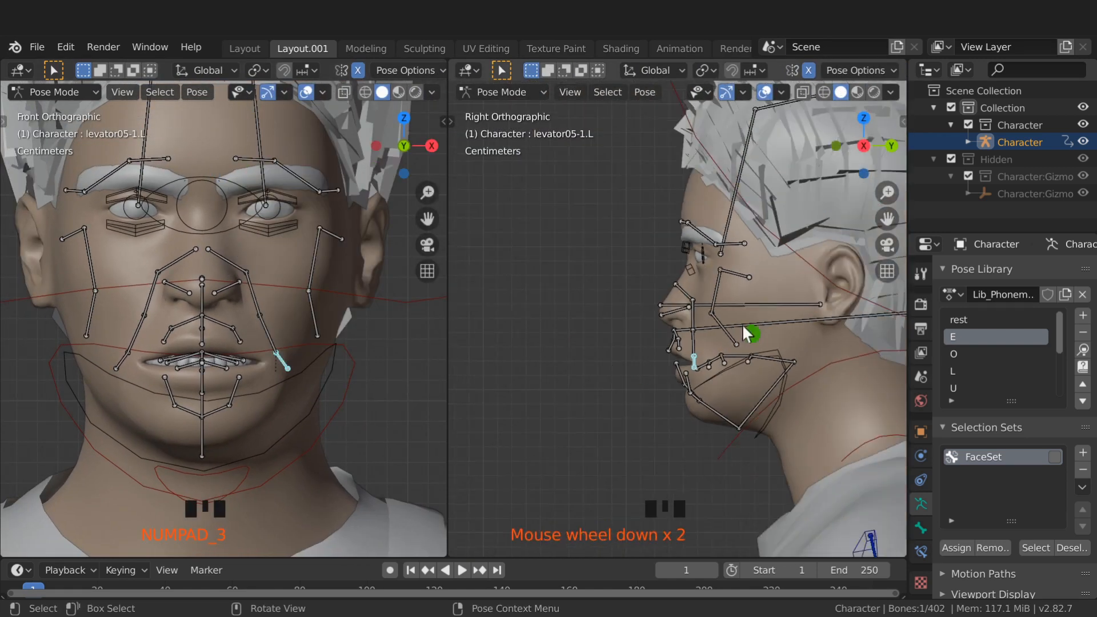
Step: Rotate levator05-1.L and its parent levator04-1.L backward in the right view to pull the mouth corners back
scroll(742, 299, up, 3)
key(r)
right_click(700, 384)
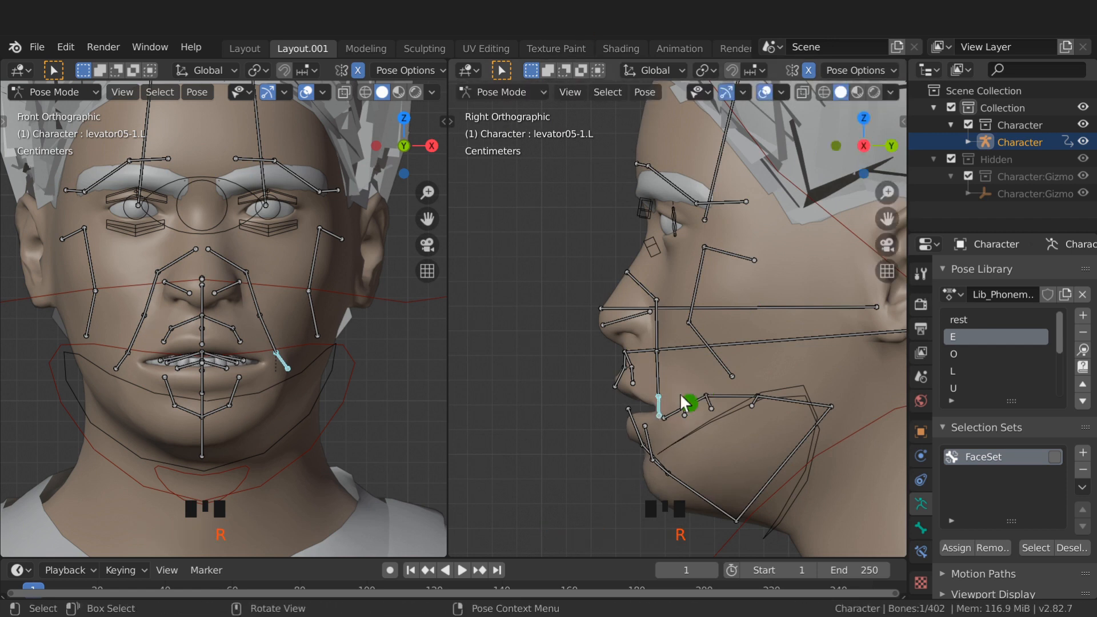
key(r)
click(696, 387)
key(bracketleft)
key(r)
click(707, 372)
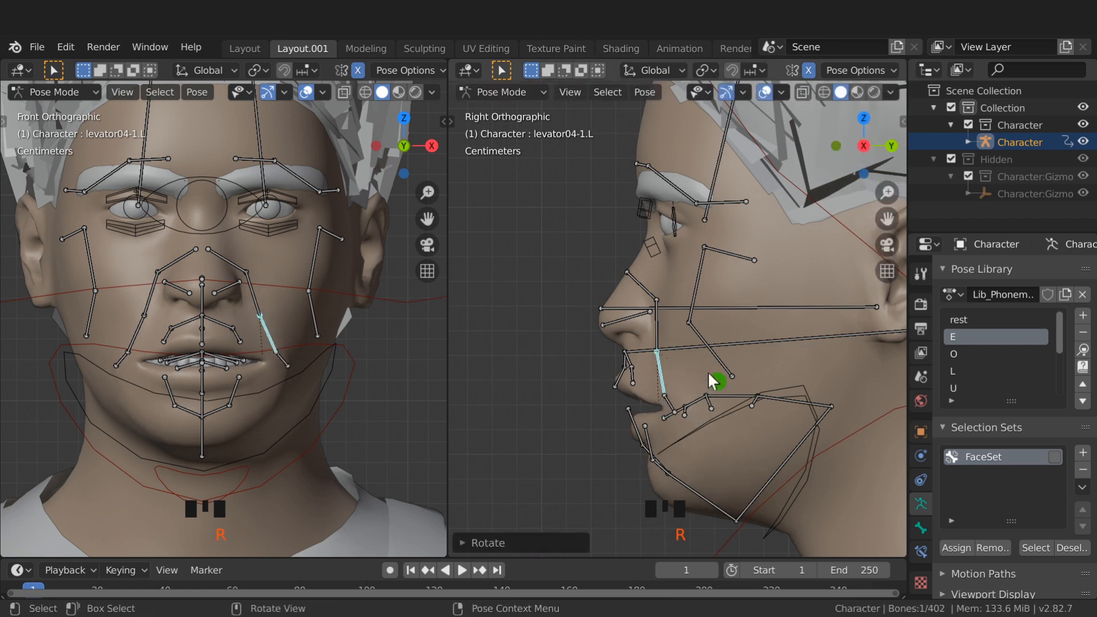
Step: Rotate the lowest risorius cheek bone backward in the right view and risorius02-1.L outward in the front view
click(715, 356)
key(r)
click(725, 344)
click(312, 265)
key(r)
click(320, 262)
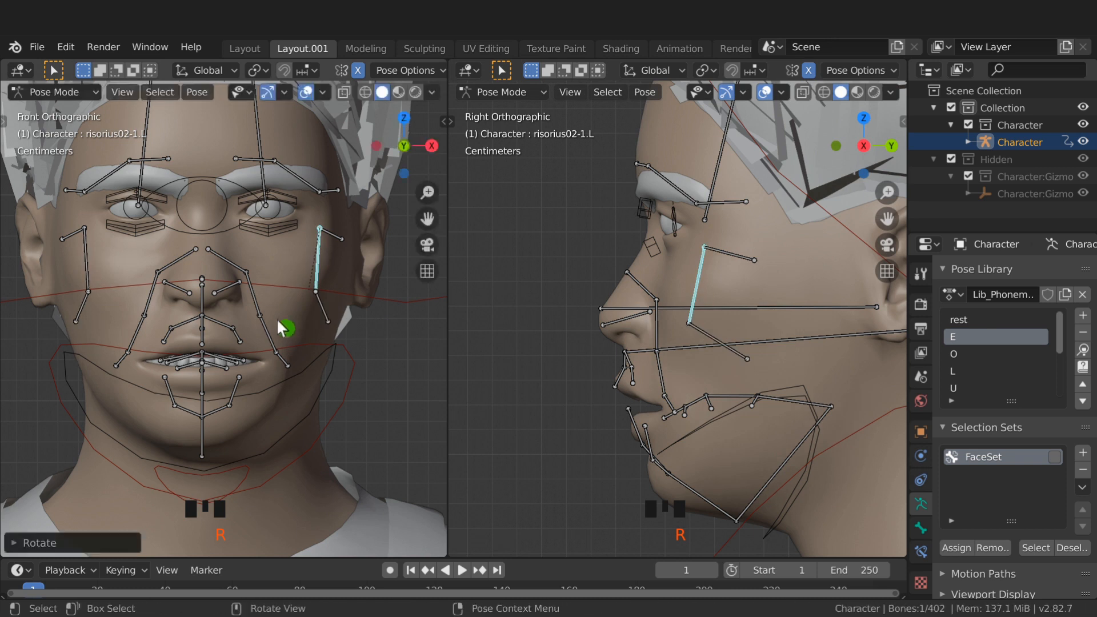
Step: Rotate levator04-1.L further outward and the lower-lip bone oris07-1.L outward in the front view
click(273, 330)
key(r)
click(277, 321)
click(237, 385)
key(r)
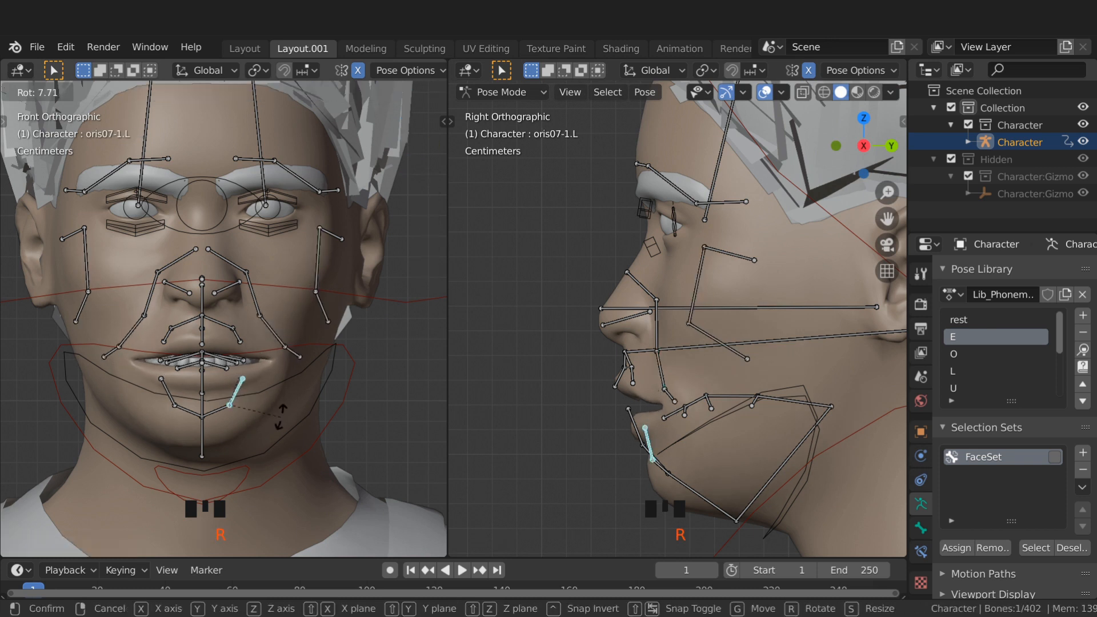
click(284, 420)
Step: Rotate the upper-lip bone oris03-1.L outward in the front view and oris05-1 slightly forward in the right view
click(242, 336)
key(r)
click(240, 332)
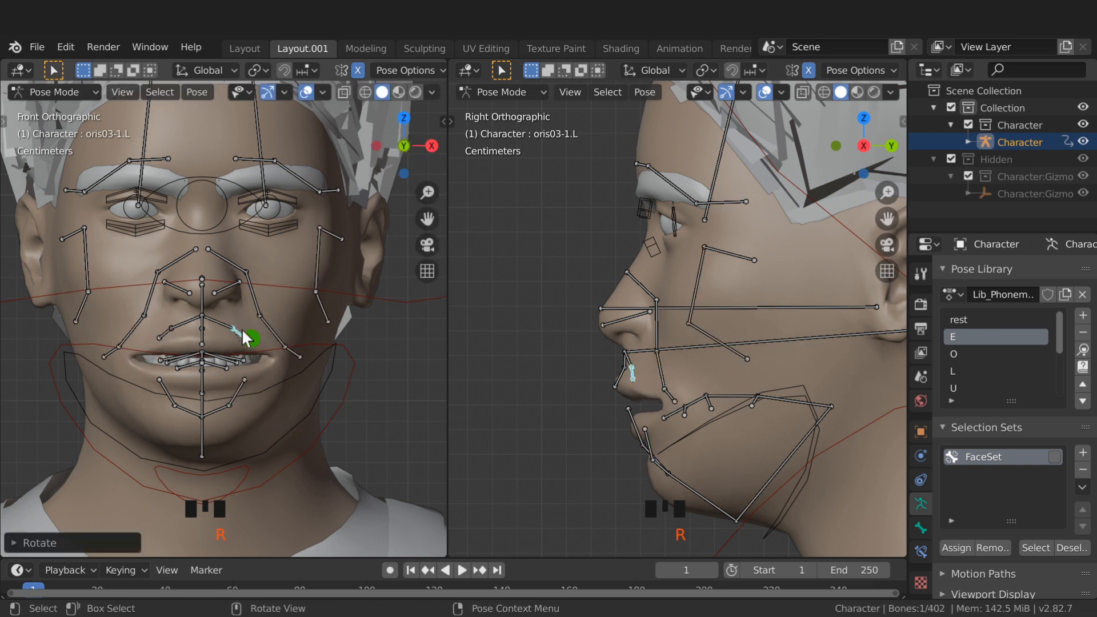
click(627, 409)
key(r)
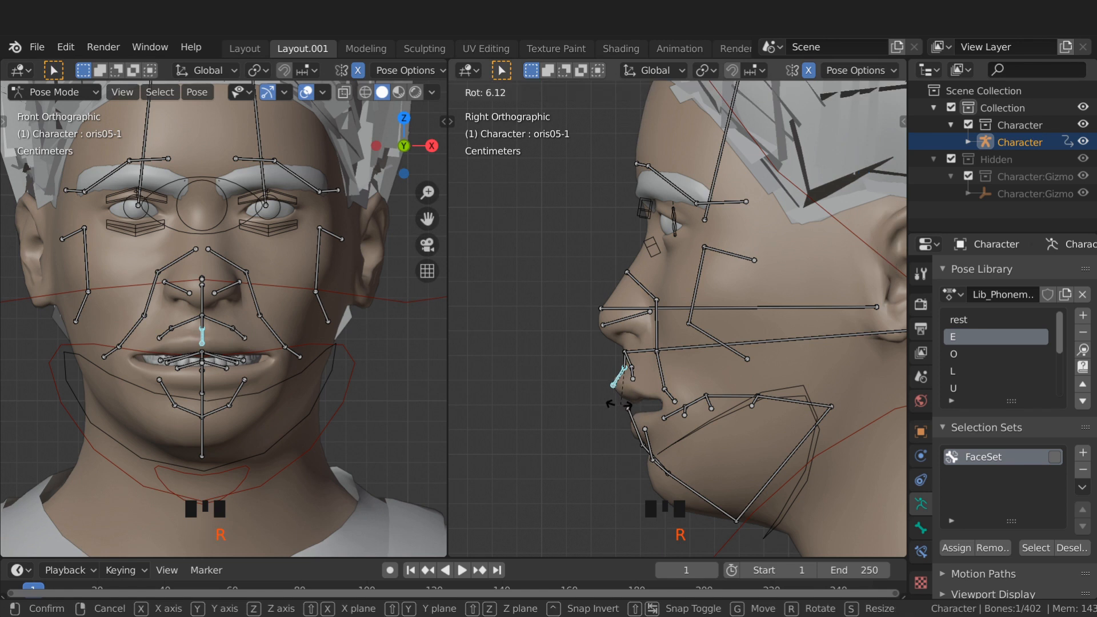
click(576, 393)
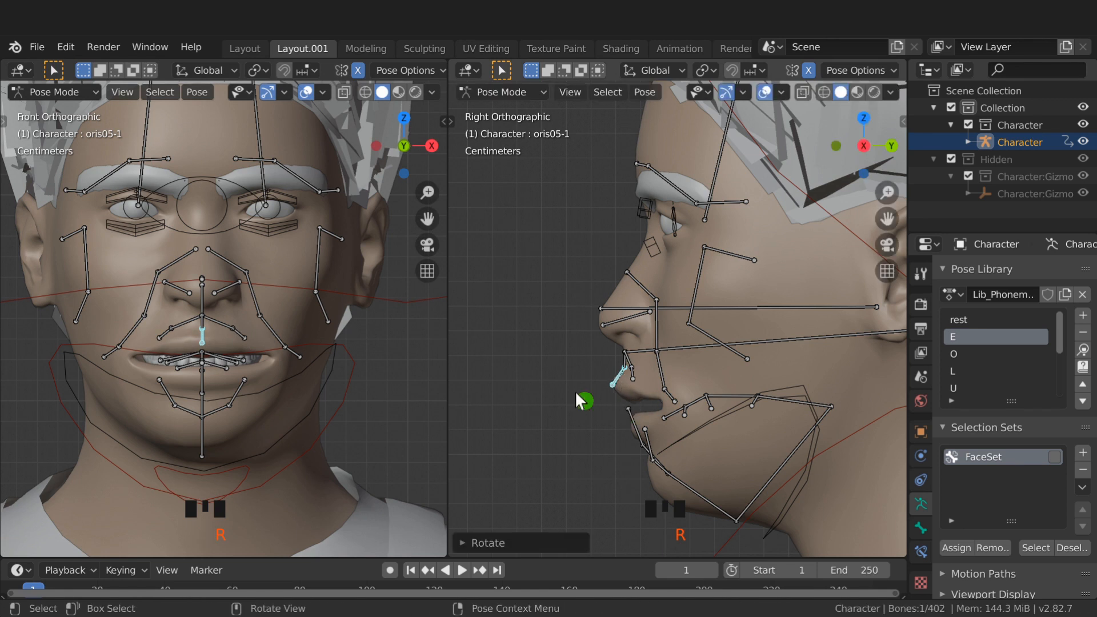
Step: Select all FaceSet bones and store the current mouth pose over the existing E pose in the library
click(1035, 549)
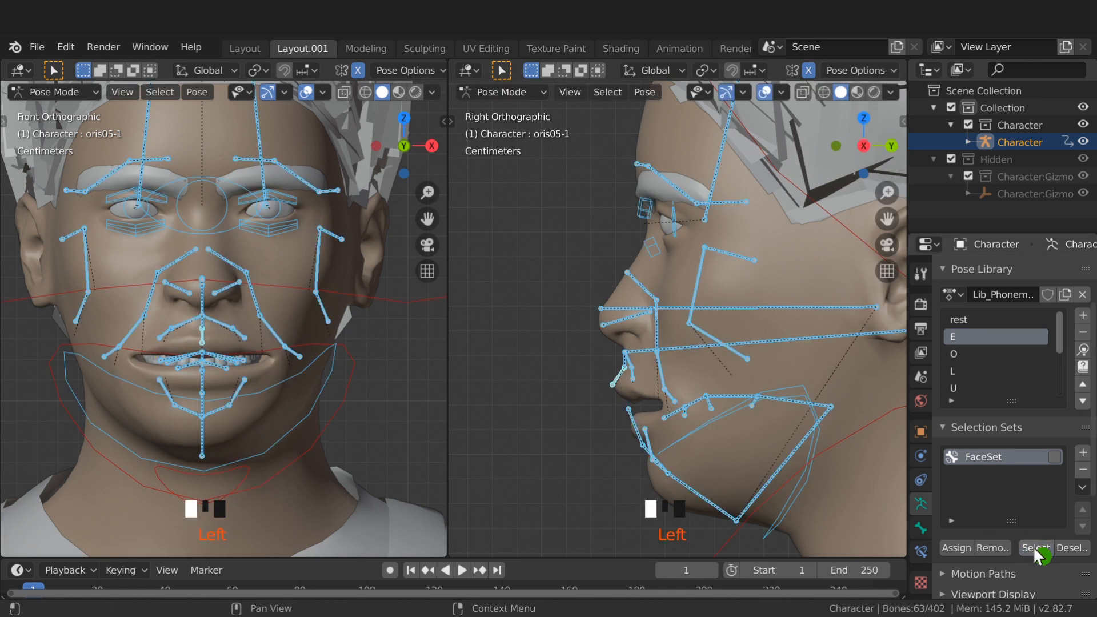
click(1082, 315)
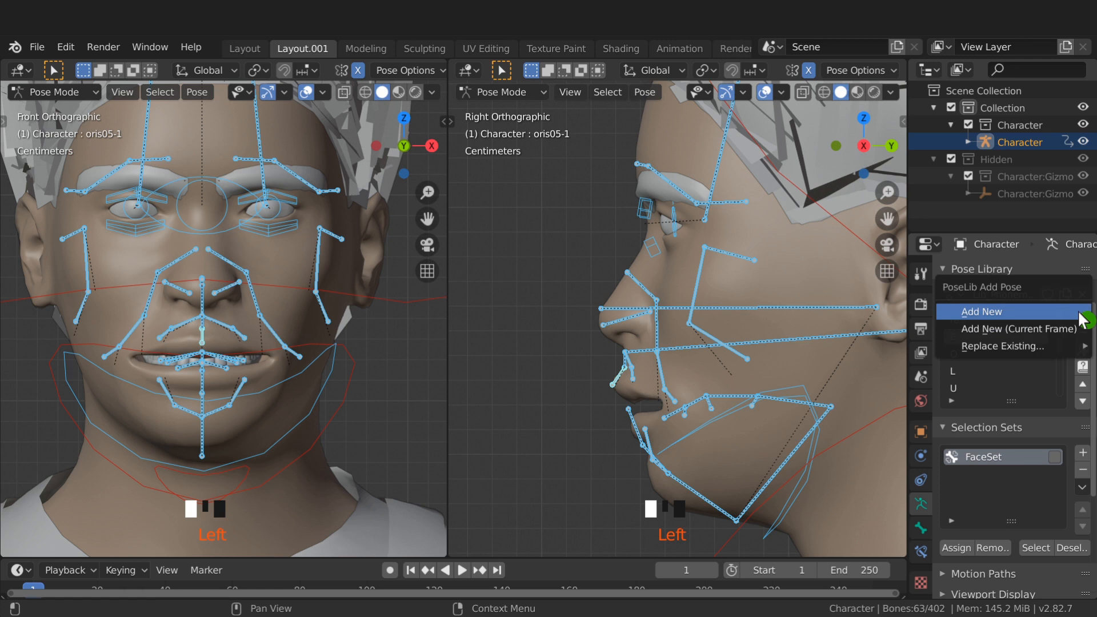
mouse_move(1048, 342)
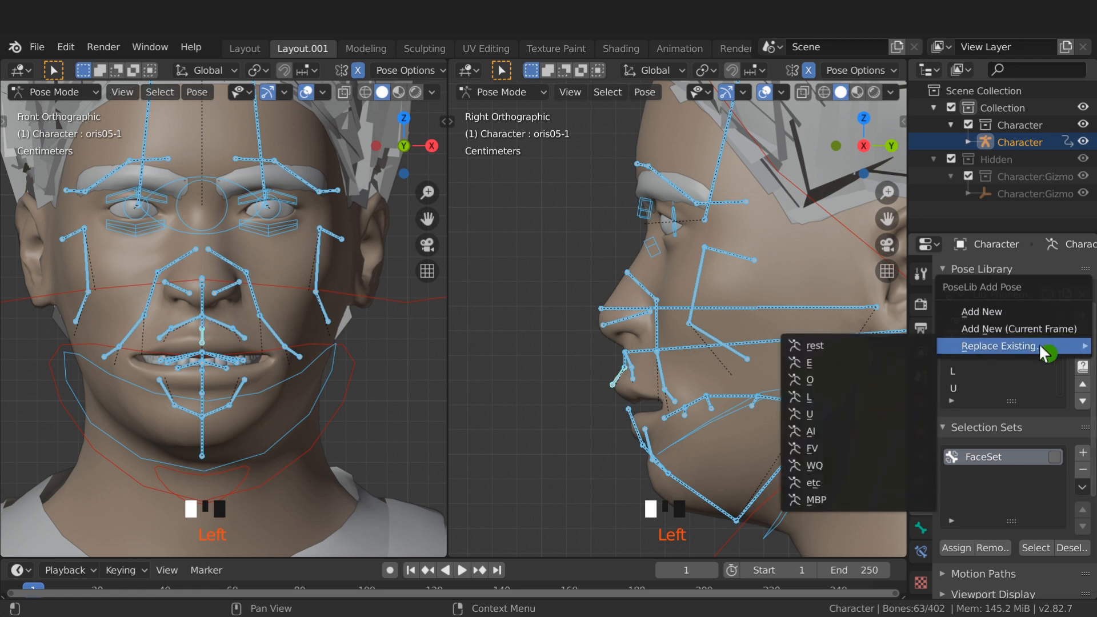
click(830, 362)
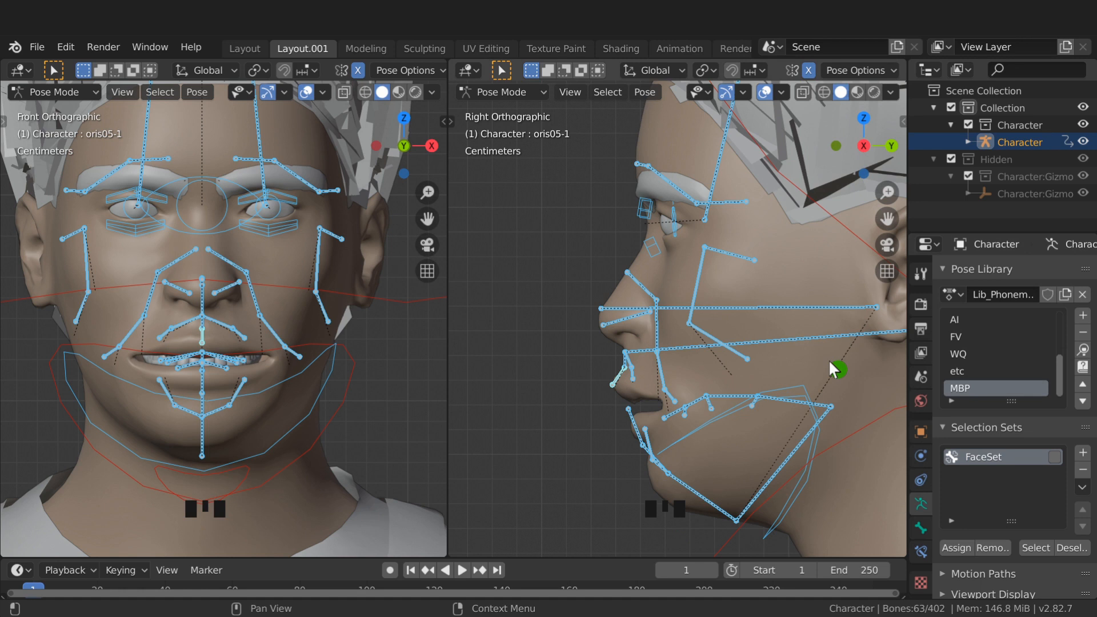
scroll(1027, 387, up, 5)
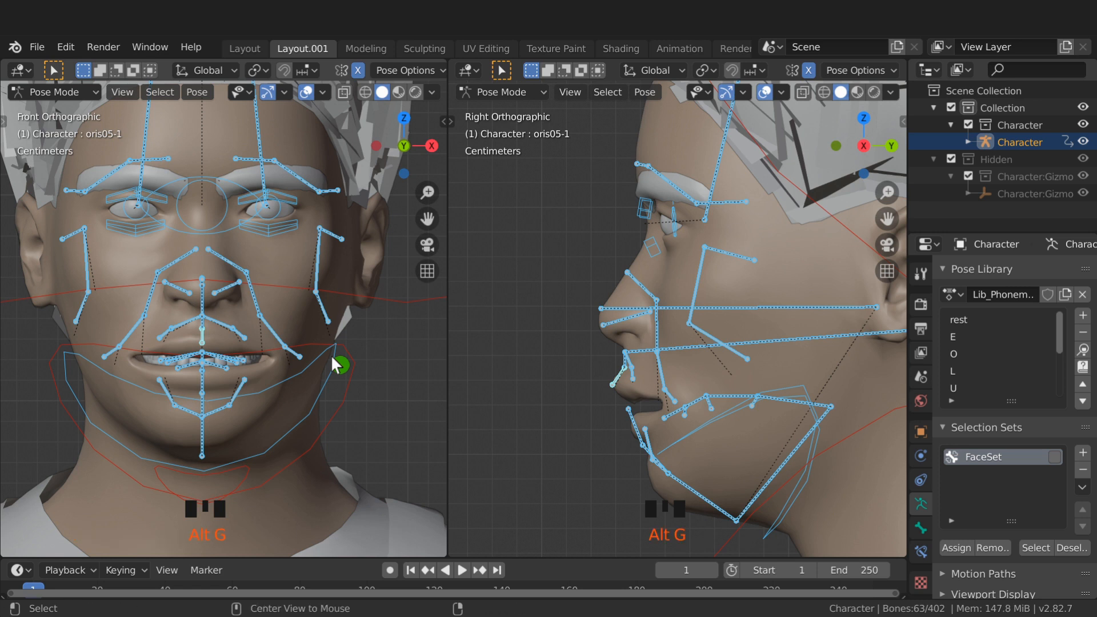
Step: Clear the location, rotation and scale of the FaceSet bones and store the result over the existing rest pose
key(alt+r)
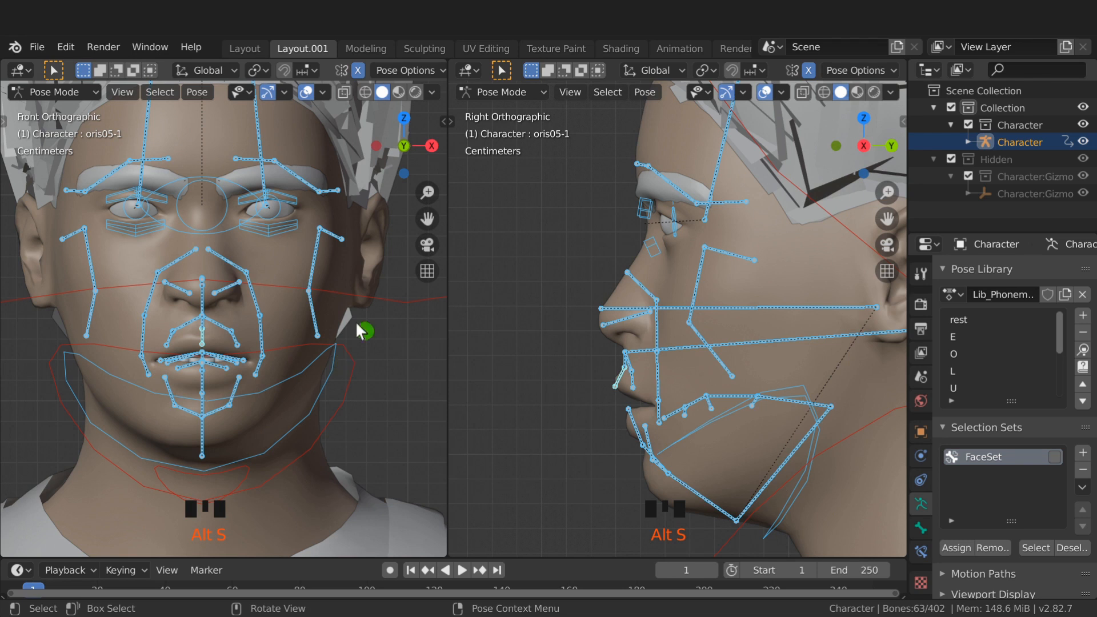
click(990, 320)
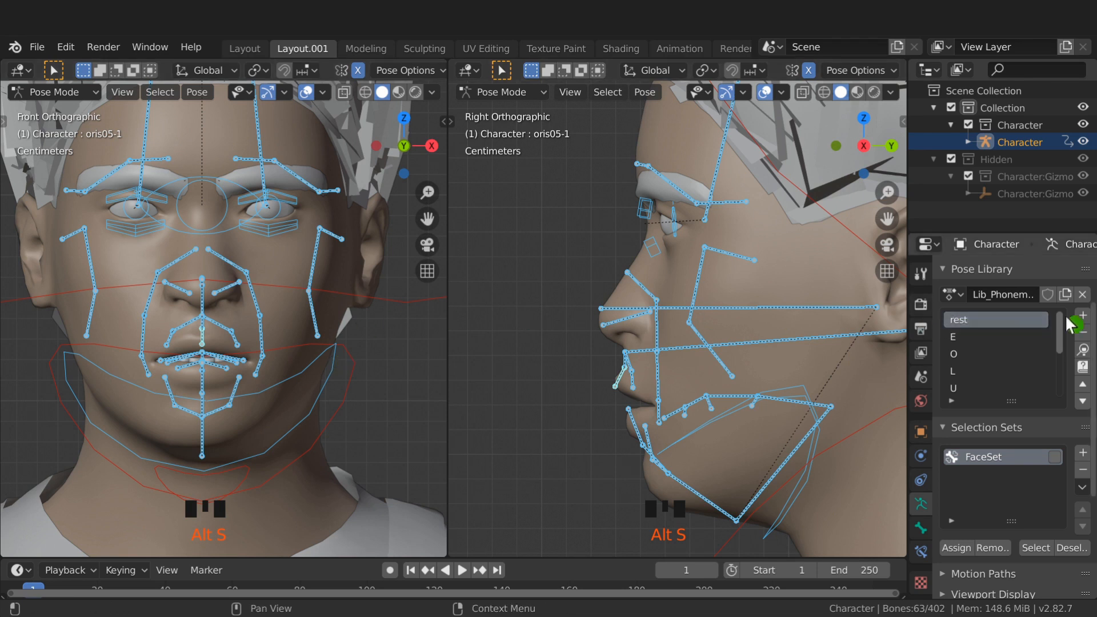
click(1080, 315)
mouse_move(1051, 313)
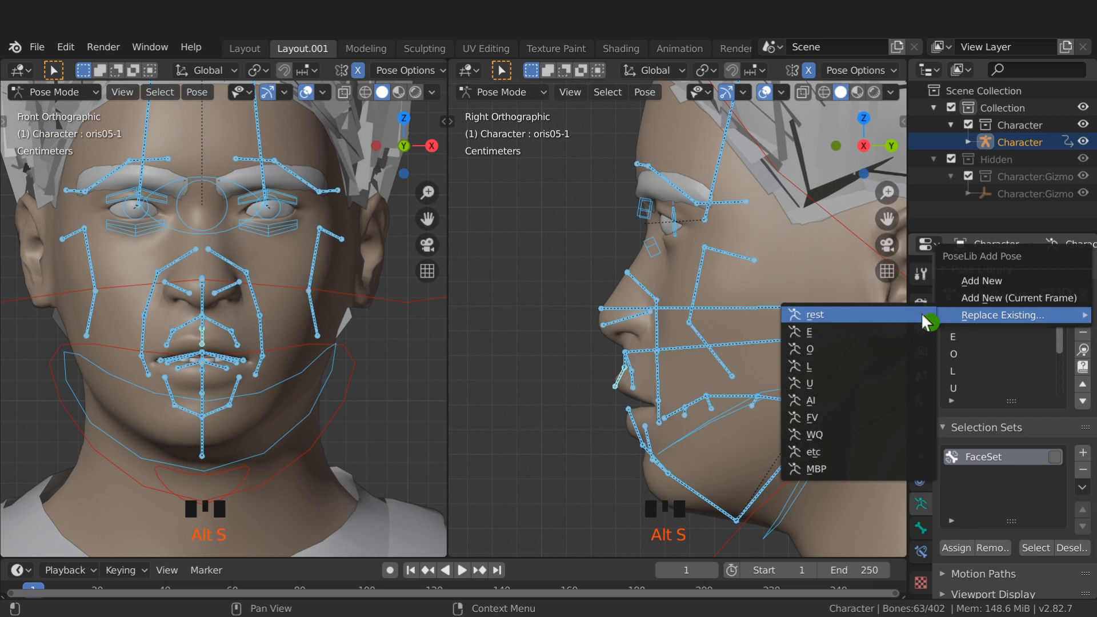
click(868, 310)
Step: Apply the E pose from the library to the FaceSet bones to check it
scroll(970, 332, up, 5)
click(975, 336)
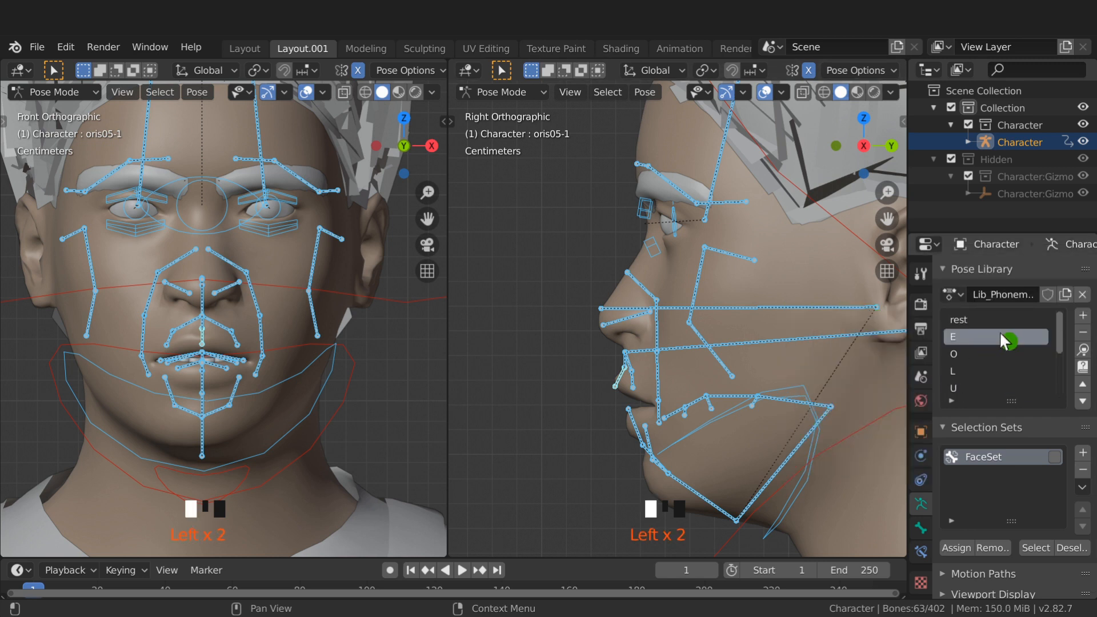
click(1082, 351)
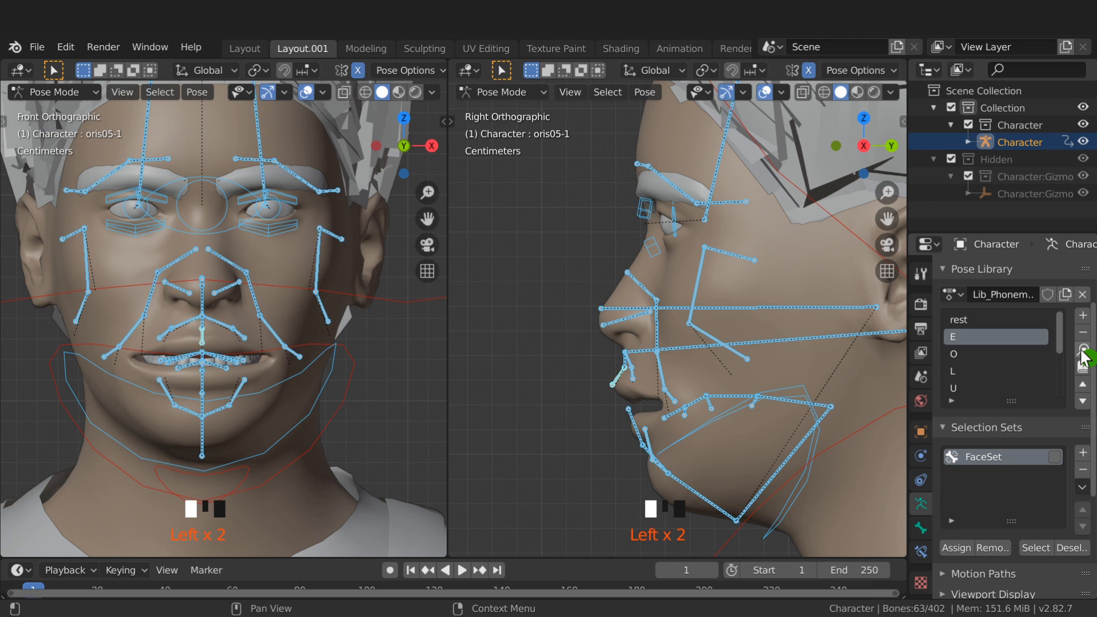
click(786, 511)
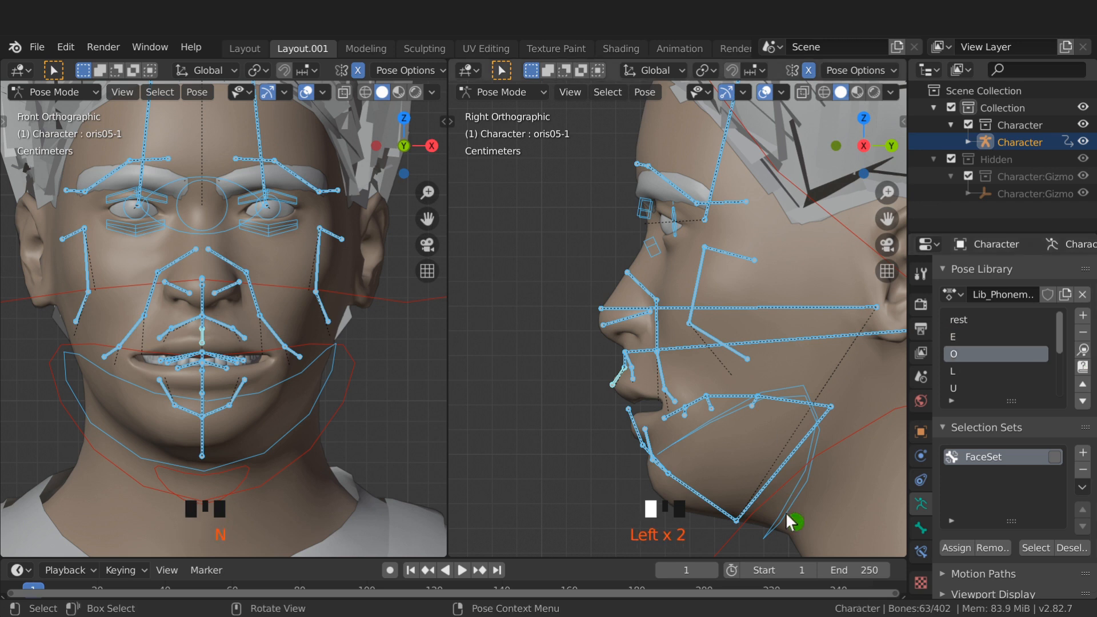
key(r)
click(837, 497)
click(994, 320)
click(1081, 351)
click(994, 355)
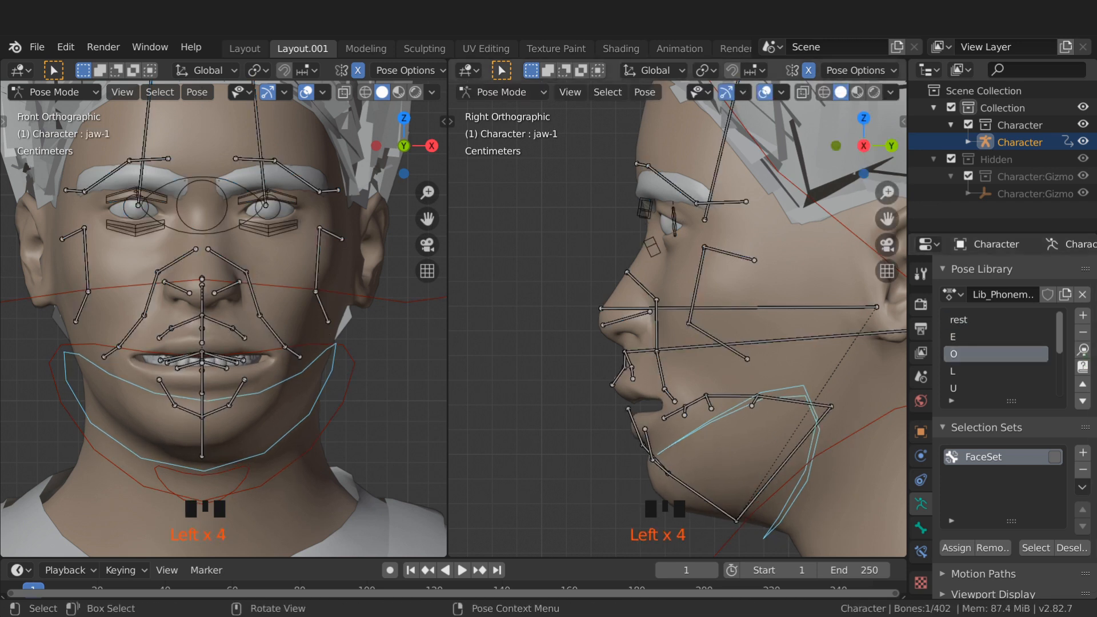
click(971, 320)
key(alt+r)
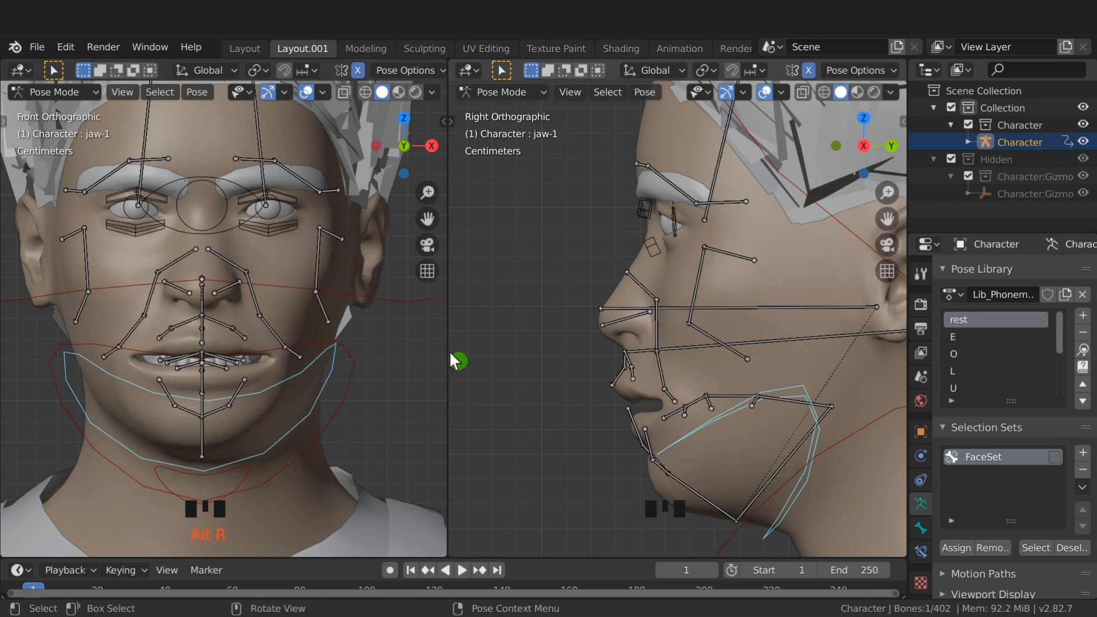
Step: Apply the rest pose to the FaceSet bones and rotate the jaw bone down in the right view to open the mouth
click(1035, 548)
click(1081, 350)
click(805, 477)
key(r)
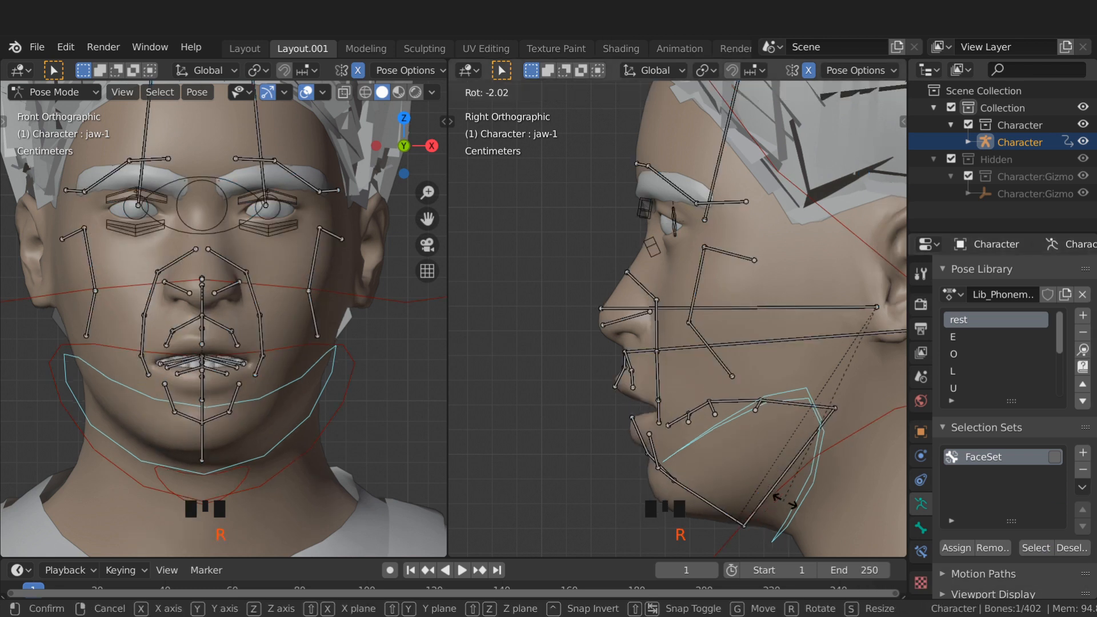
click(806, 505)
Step: Rotate the mouth-corner bone levator05-1.L and the upper-lip bone oris03-1.L inward in the front view
scroll(143, 333, up, 3)
click(343, 389)
key(r)
click(364, 449)
click(301, 344)
key(r)
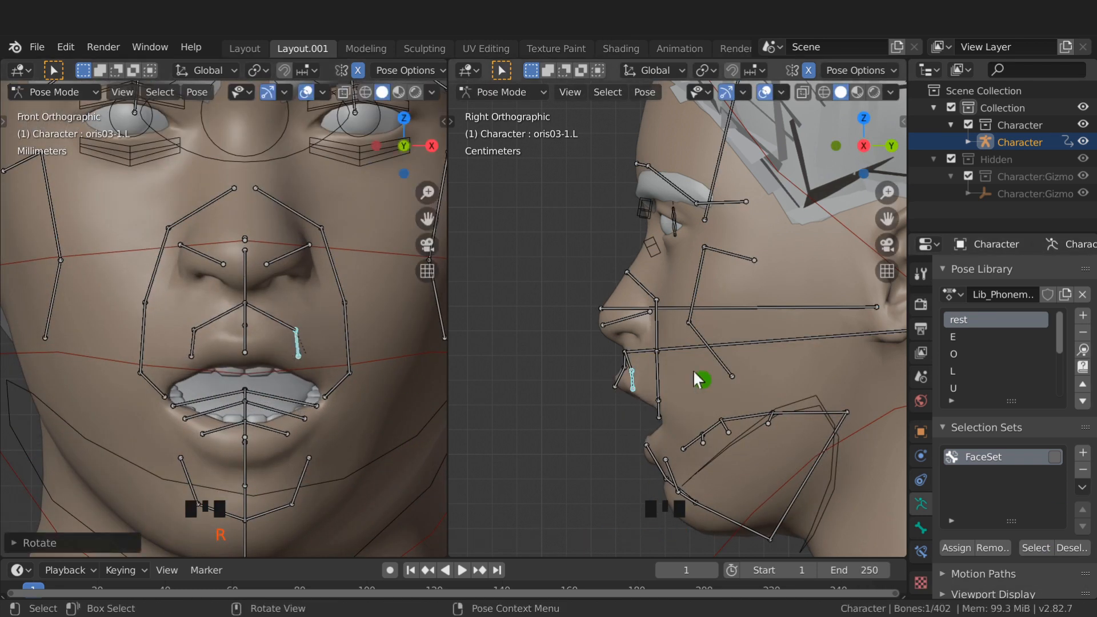
Step: Rotate the lowest cheek bone risorius03-1.L forward in the right view
click(716, 359)
key(r)
click(703, 369)
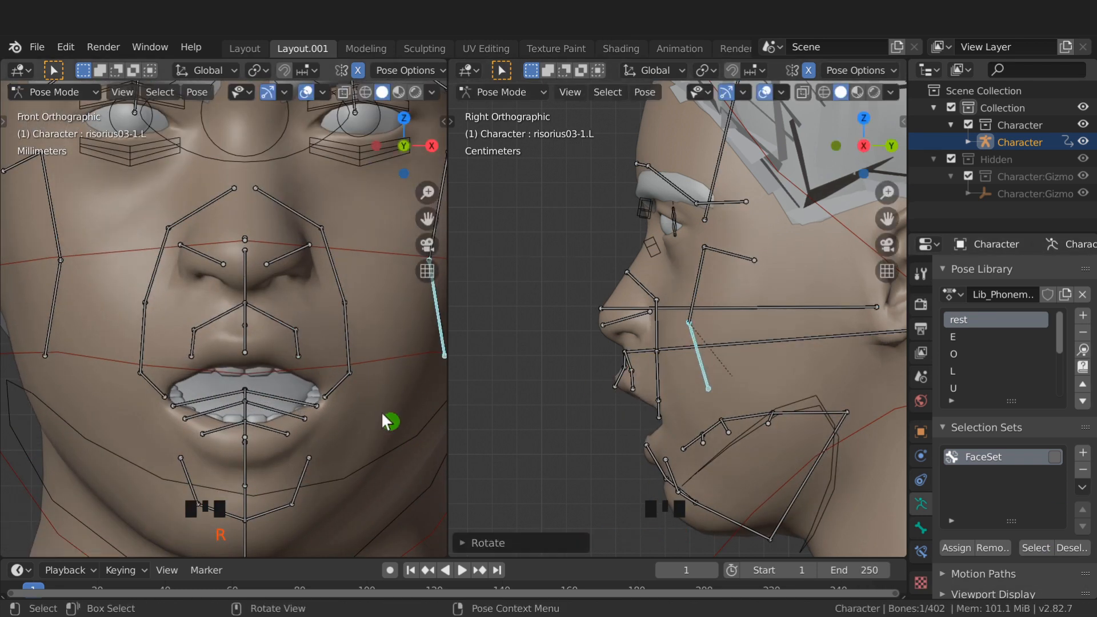
Step: Select all FaceSet bones and store the open-mouth pose over the existing O pose
click(1028, 548)
click(1080, 315)
click(828, 350)
scroll(972, 336, up, 8)
Step: Apply the rest pose and the O pose in turn to compare them
click(972, 323)
click(1083, 350)
click(977, 355)
click(1086, 352)
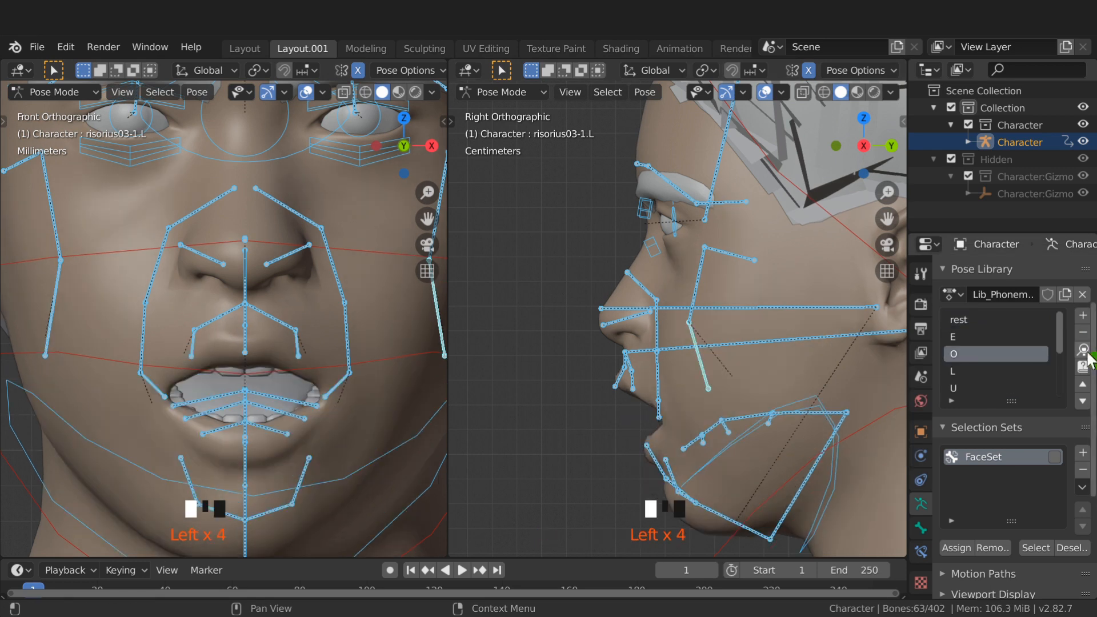
Step: Rotate levator04-1.L and levator02-1.L inward in the front view to narrow the mouth corners
click(340, 337)
key(r)
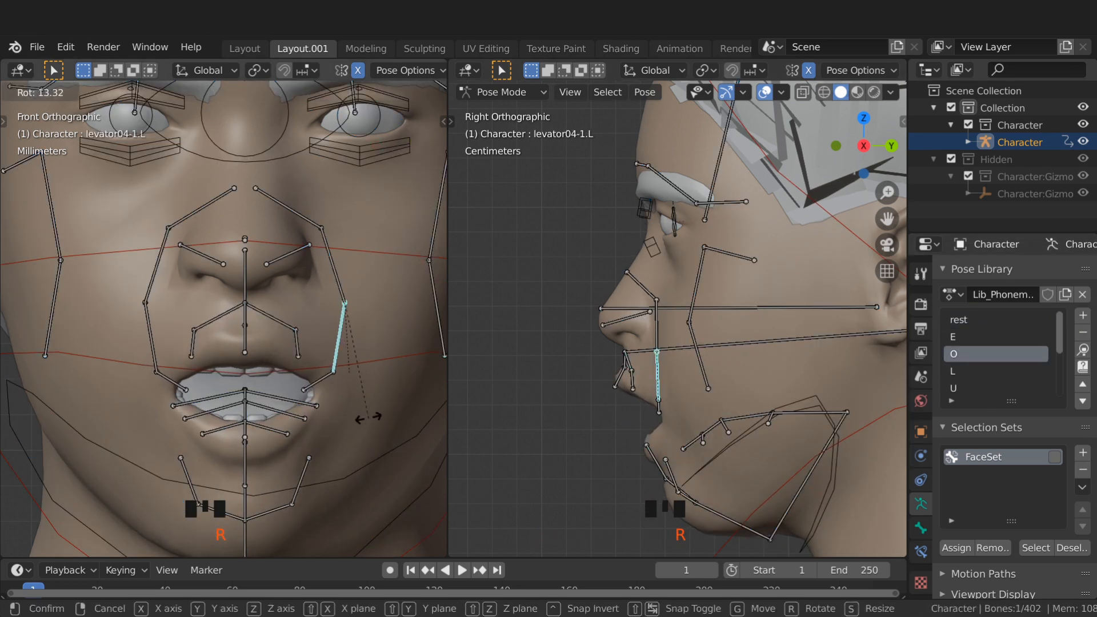
click(367, 419)
click(307, 466)
key(r)
right_click(354, 473)
click(291, 212)
key(r)
click(370, 367)
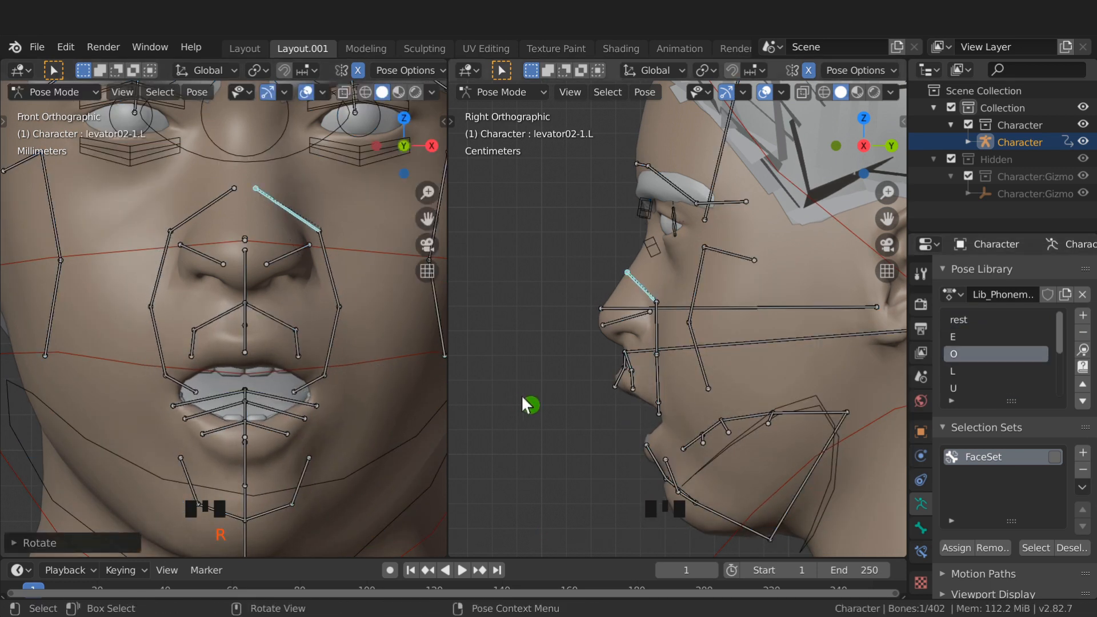
Step: Rotate the long upper-lip bone special01-1 downward in the right view to lower the upper lip
click(728, 345)
key(r)
click(831, 420)
Step: Select all FaceSet bones and replace the O pose with the refined mouth shape
click(1027, 548)
click(1081, 314)
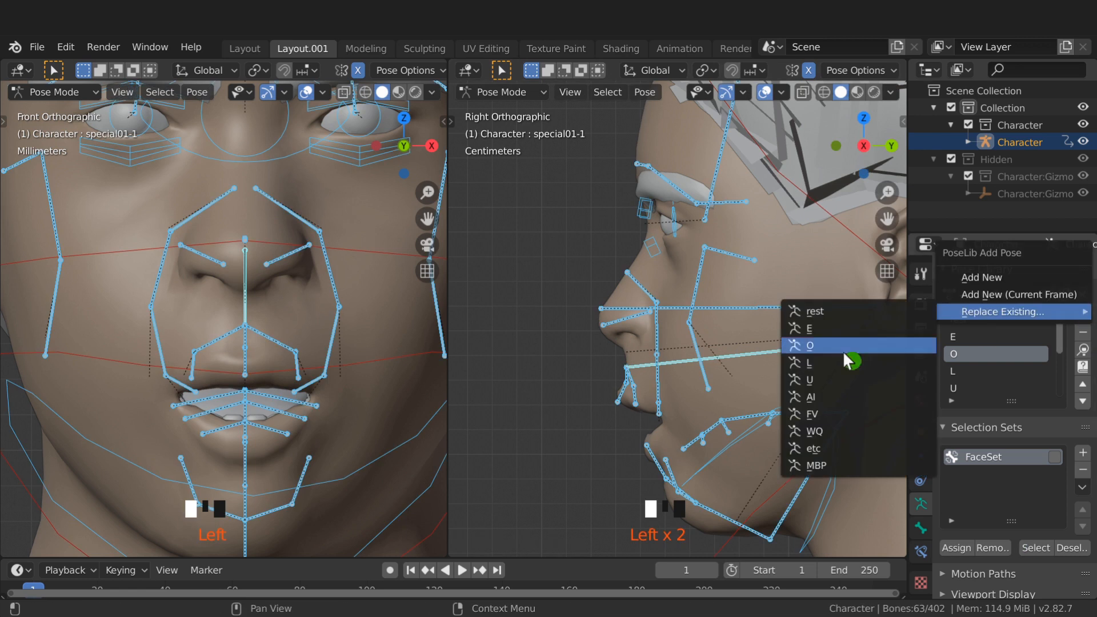
click(815, 465)
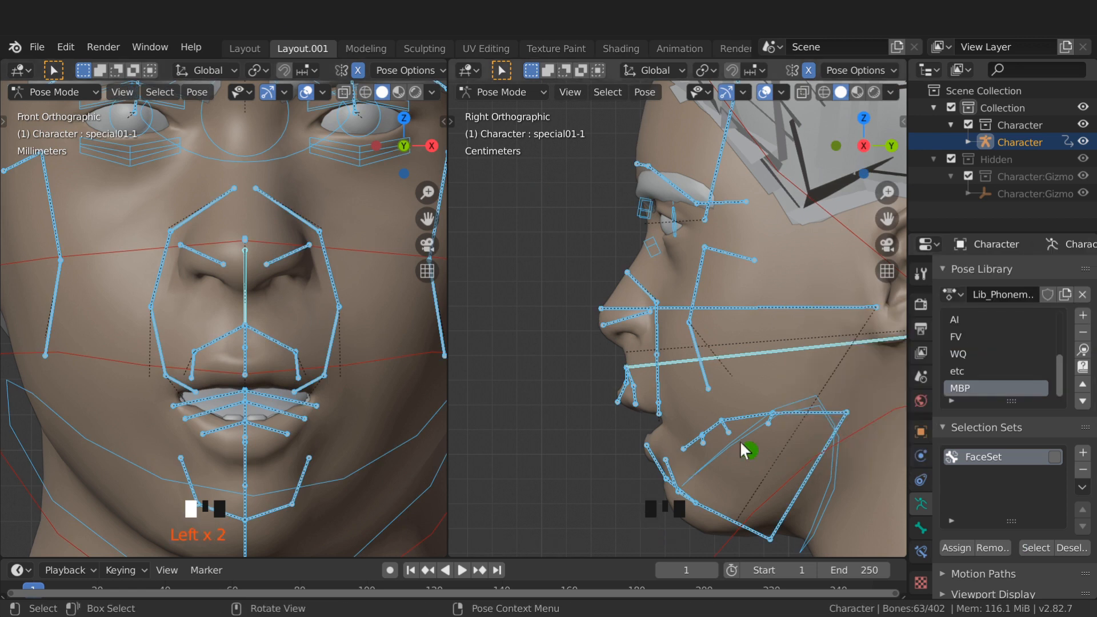
click(745, 417)
scroll(992, 341, up, 5)
click(994, 320)
click(1082, 350)
key(r)
click(785, 460)
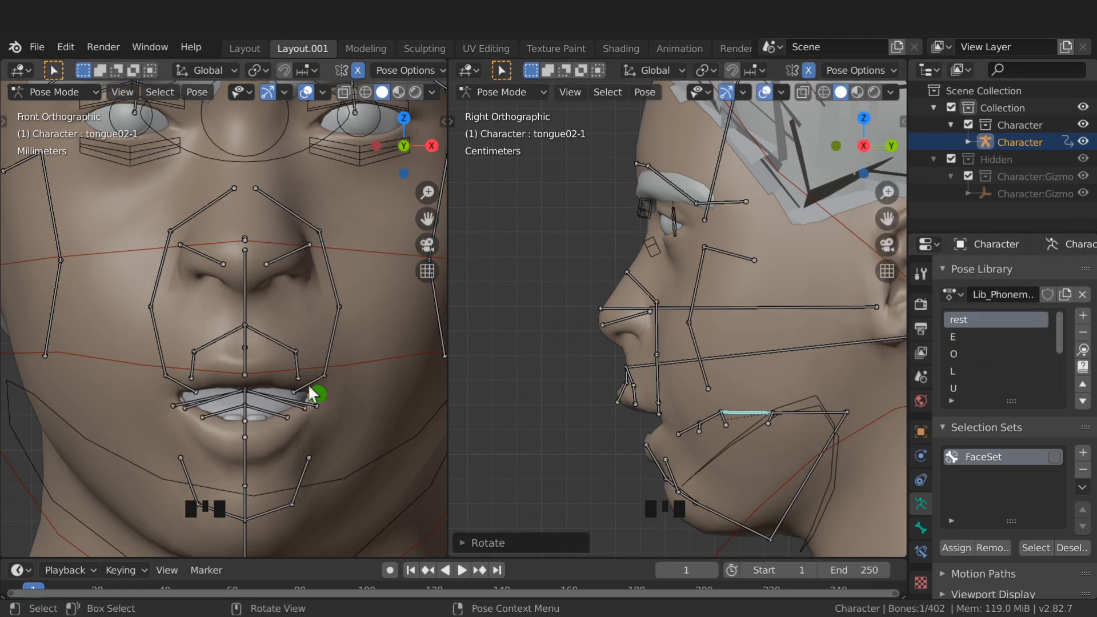
click(308, 385)
Step: Select all FaceSet bones and clear their location, rotation and scale
click(1035, 550)
key(alt+g)
key(alt+r)
key(alt+s)
click(675, 416)
key(r)
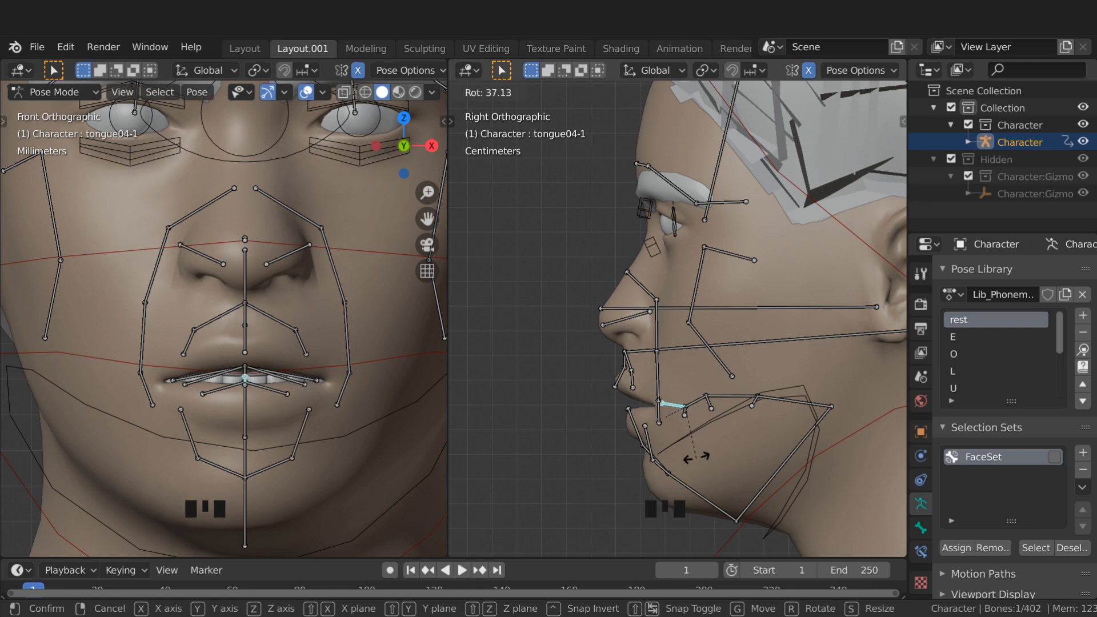
right_click(560, 407)
Step: Rotate the jaw bone down and the tongue bone tongue02-1 slightly upward in the right view
click(796, 499)
key(r)
click(848, 513)
click(702, 414)
key(r)
click(740, 407)
key(r)
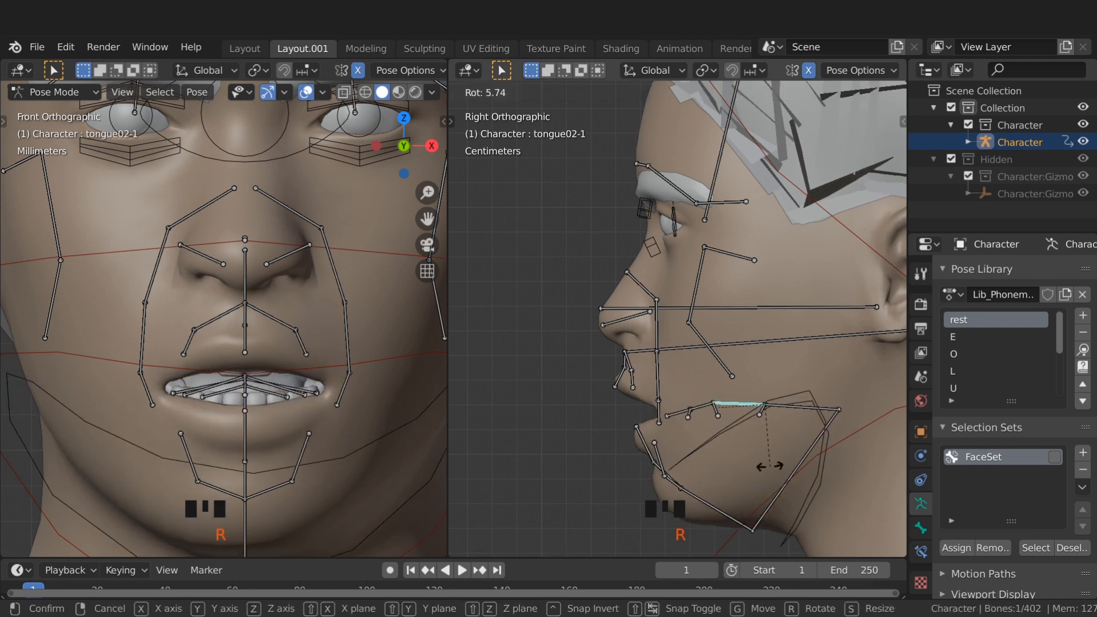
click(759, 465)
Step: Rotate special01-1 slightly upward to raise the upper lip and adjust the rotation of tongue02-1 in the right view
click(680, 348)
key(r)
click(717, 468)
click(741, 404)
key(r)
click(764, 476)
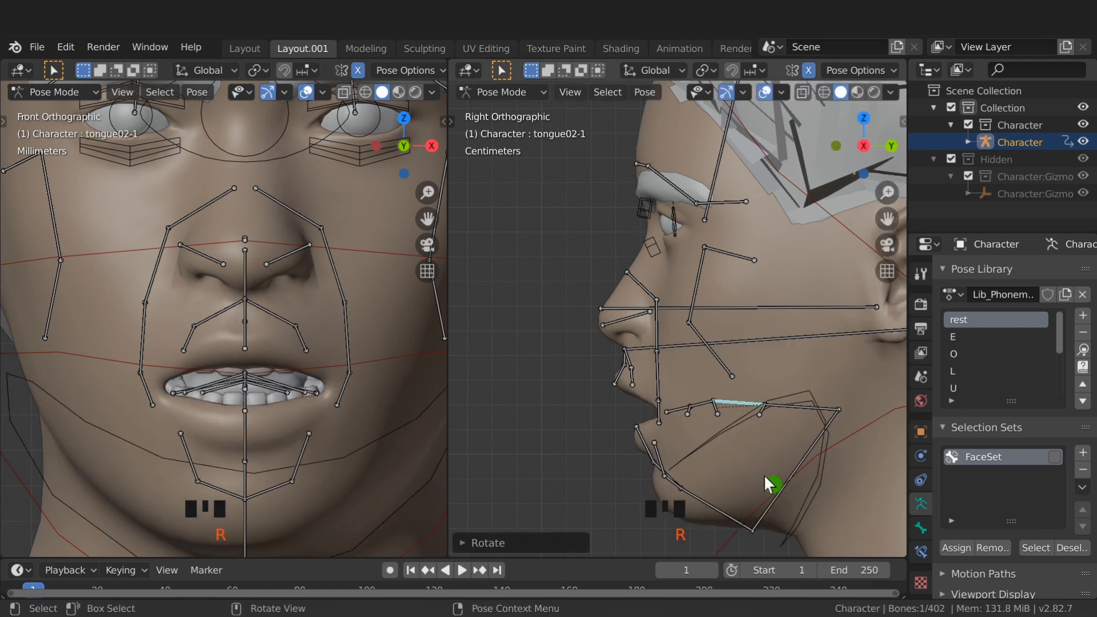
Step: Rotate the jaw bone slightly further down and readjust tongue02-1 to match in the right view
click(751, 522)
click(820, 506)
key(r)
click(844, 517)
click(742, 405)
key(r)
click(800, 467)
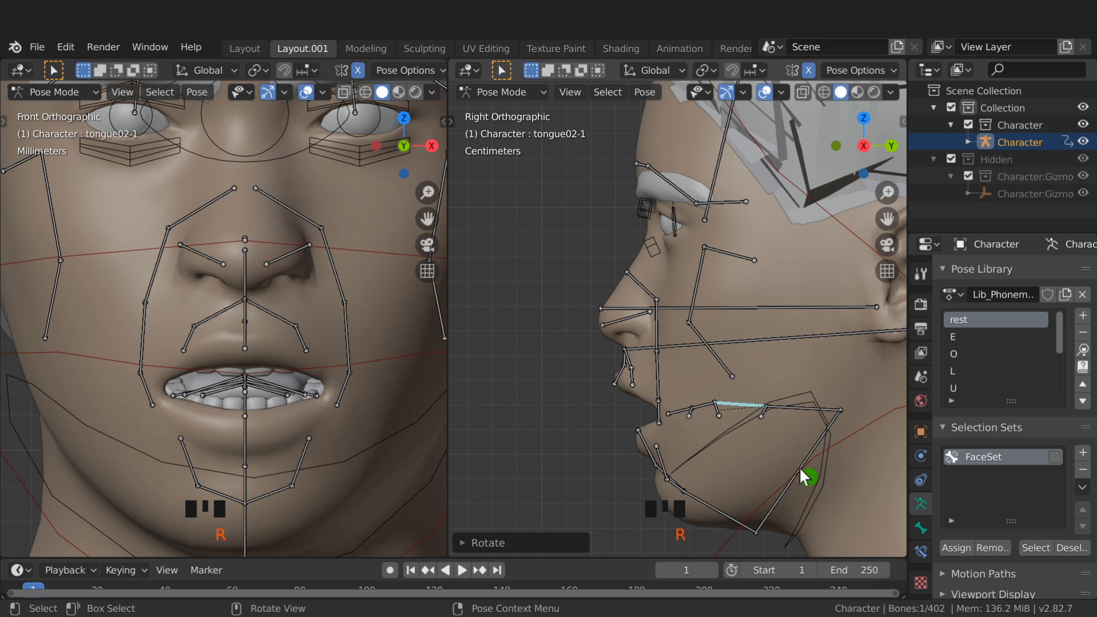
Step: Rotate levator04-1.L outward and adjust levator05-1.L in the front view, and rotate tongue02-1 further upward in the right view
click(347, 340)
key(r)
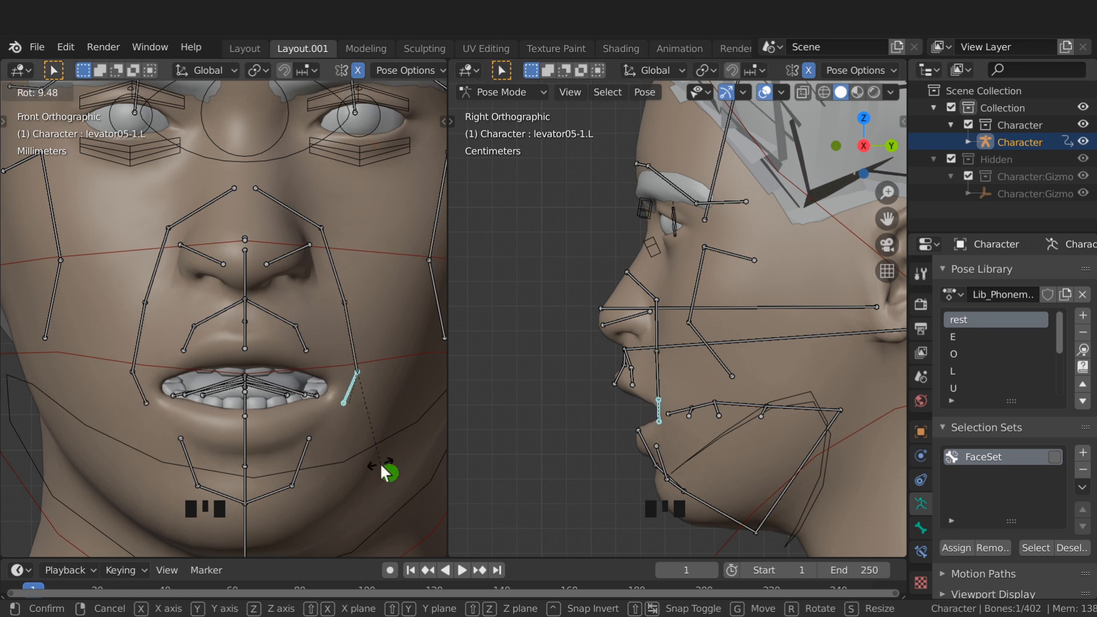
click(381, 467)
click(742, 404)
key(r)
click(768, 484)
Step: Select all FaceSet bones and store the raised-tongue pose over the existing L pose
click(1035, 547)
click(1082, 315)
click(813, 367)
scroll(991, 328, up, 8)
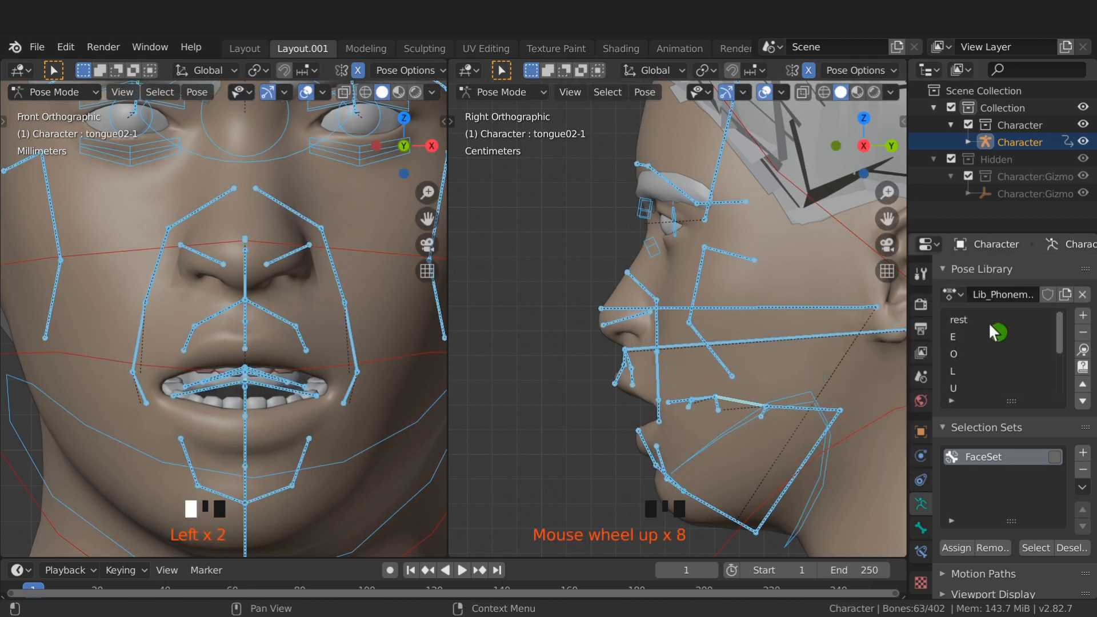
Step: Apply the rest pose to the FaceSet bones and rotate levator04-1.L inward in the front view
click(991, 321)
click(351, 347)
key(r)
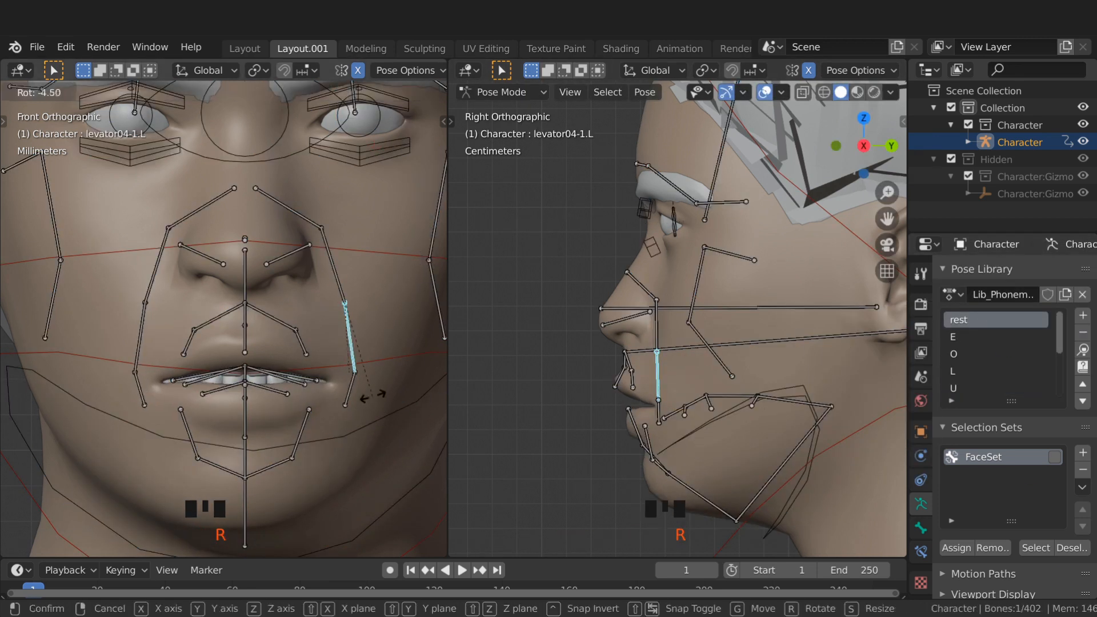
click(337, 402)
Step: Rotate the lower-lip bone forward and levator04-1.L backward in the right view
click(635, 426)
key(r)
click(712, 456)
click(659, 380)
key(r)
click(742, 436)
Step: Rotate the upper-lip bone oris04-1.L and bring levator04-1.L forward in the right view to purse the lips
click(630, 362)
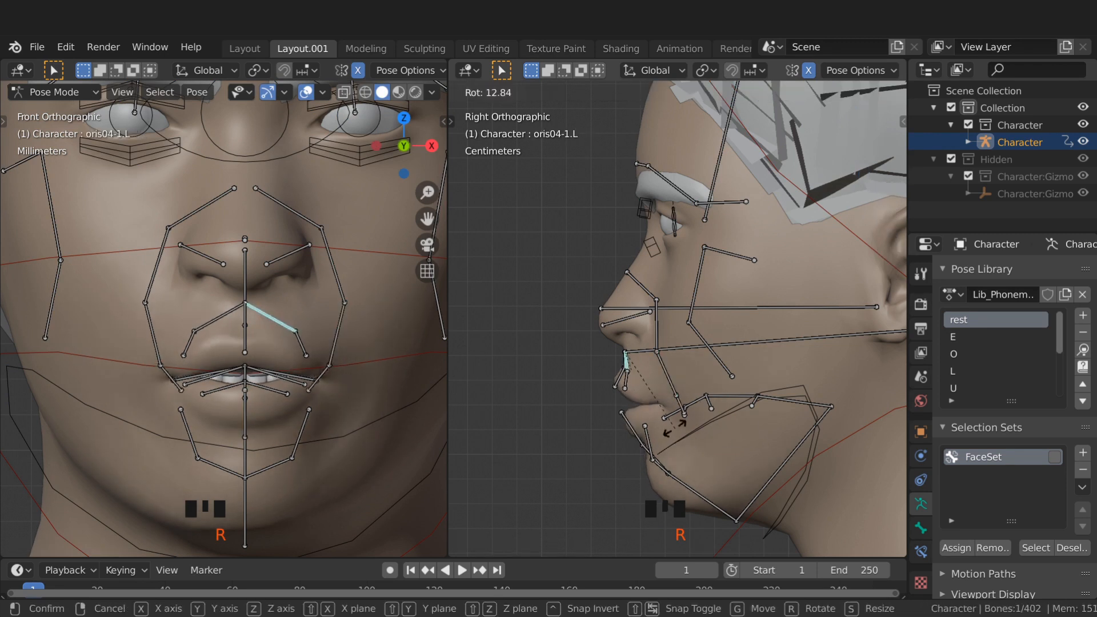
click(654, 448)
click(658, 374)
key(r)
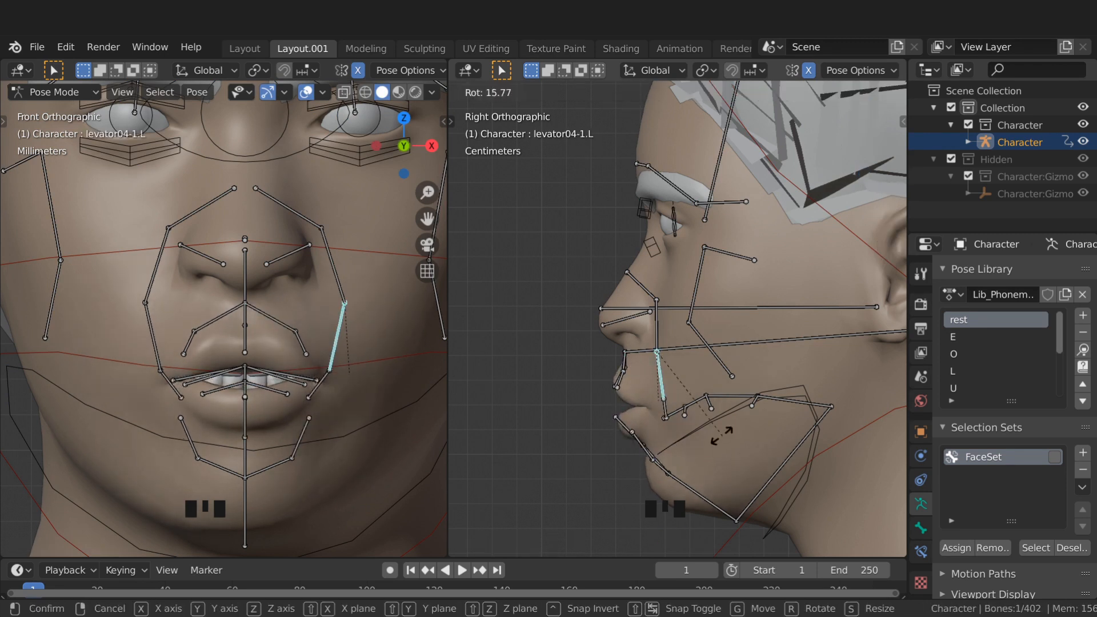
click(721, 437)
click(625, 364)
key(r)
click(705, 436)
Step: Select all FaceSet bones and store the pursed-lip pose over the existing U pose
middle_drag(700, 417, 694, 369)
key(KP_3)
scroll(666, 358, down, 1)
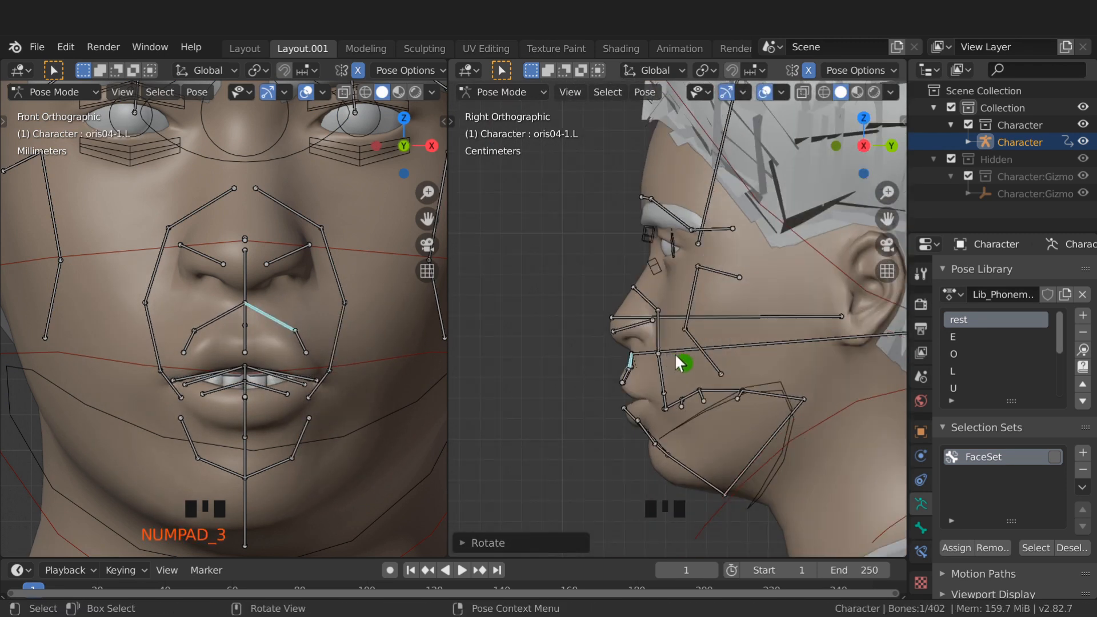
click(1035, 547)
click(1083, 315)
mouse_move(1021, 318)
click(858, 379)
scroll(996, 354, up, 5)
Step: Apply the rest pose from the library to all FaceSet bones
click(995, 320)
click(1082, 350)
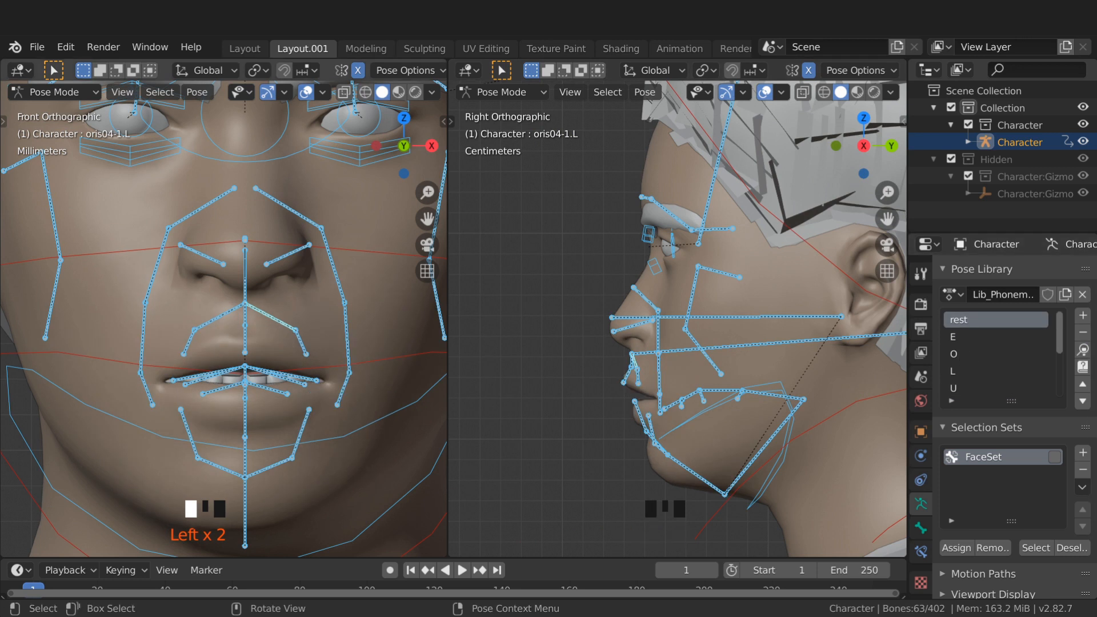
click(1082, 350)
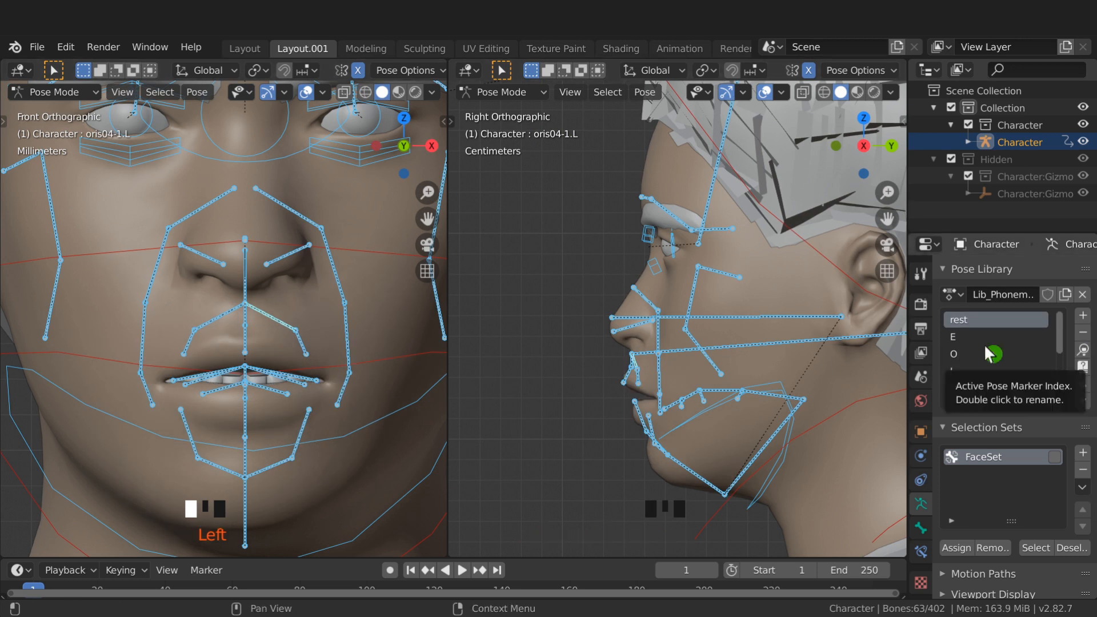
Step: Lower the jaw slightly and rotate levator04-1.L outward to widen the mouth
click(663, 381)
key(r)
click(727, 440)
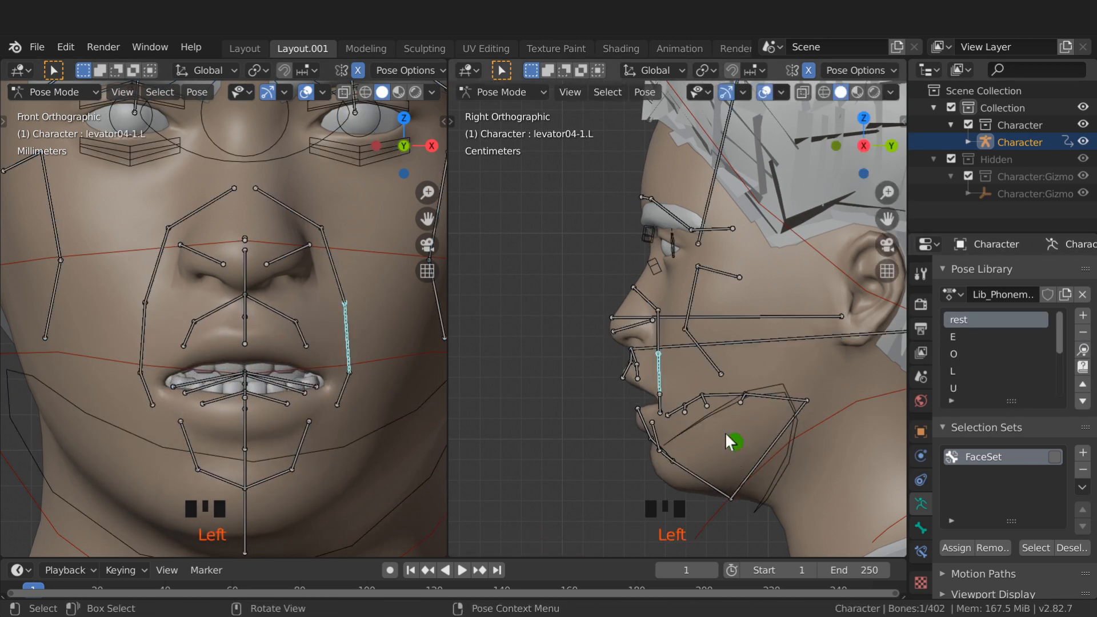
key(r)
click(737, 437)
key(r)
click(413, 383)
Step: Rotate oris03-1.L, risorius03-1.L and levator03-1.L to stretch the mouth corners further outward
click(302, 333)
key(r)
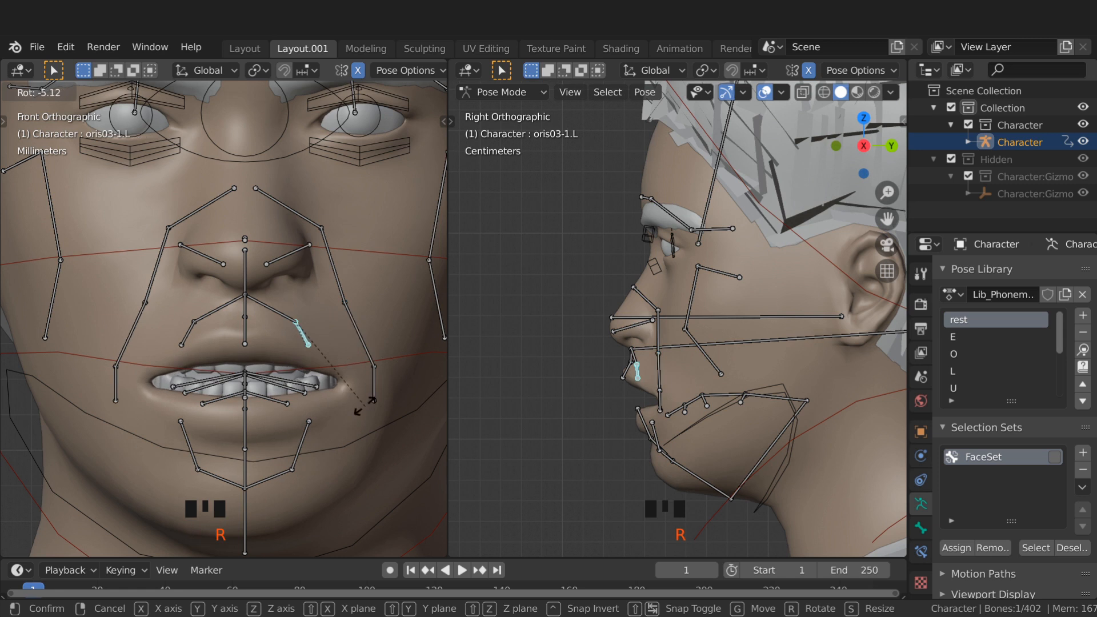
click(338, 448)
click(657, 331)
key(r)
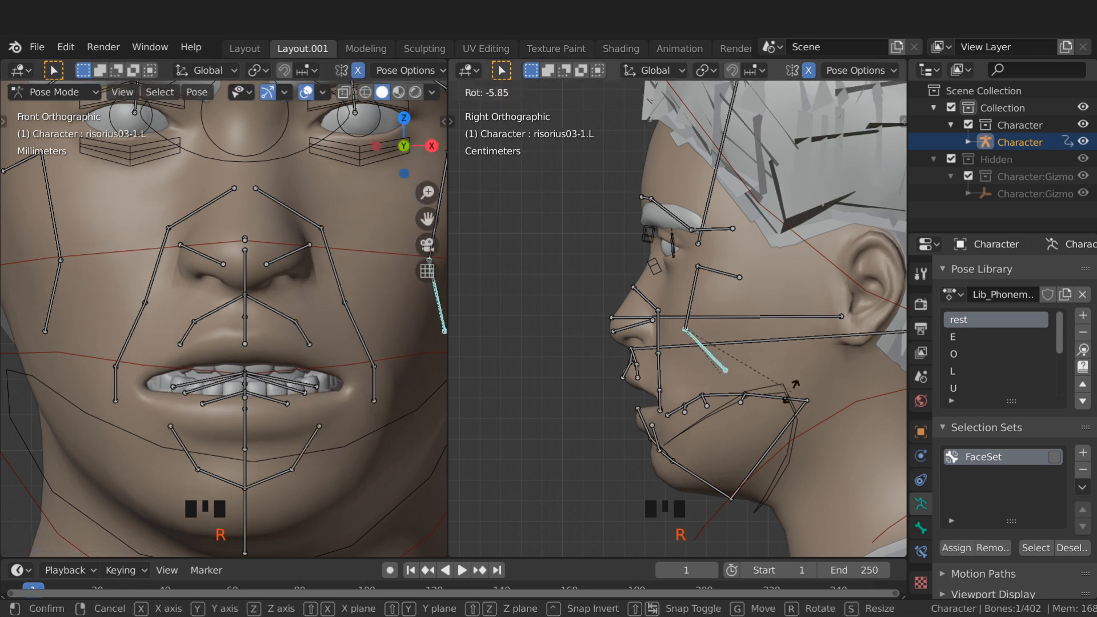
click(419, 342)
Step: Select all FaceSet bones and store the wide open-mouth pose over the existing AI pose
click(1033, 549)
click(1081, 316)
mouse_move(1078, 311)
click(826, 394)
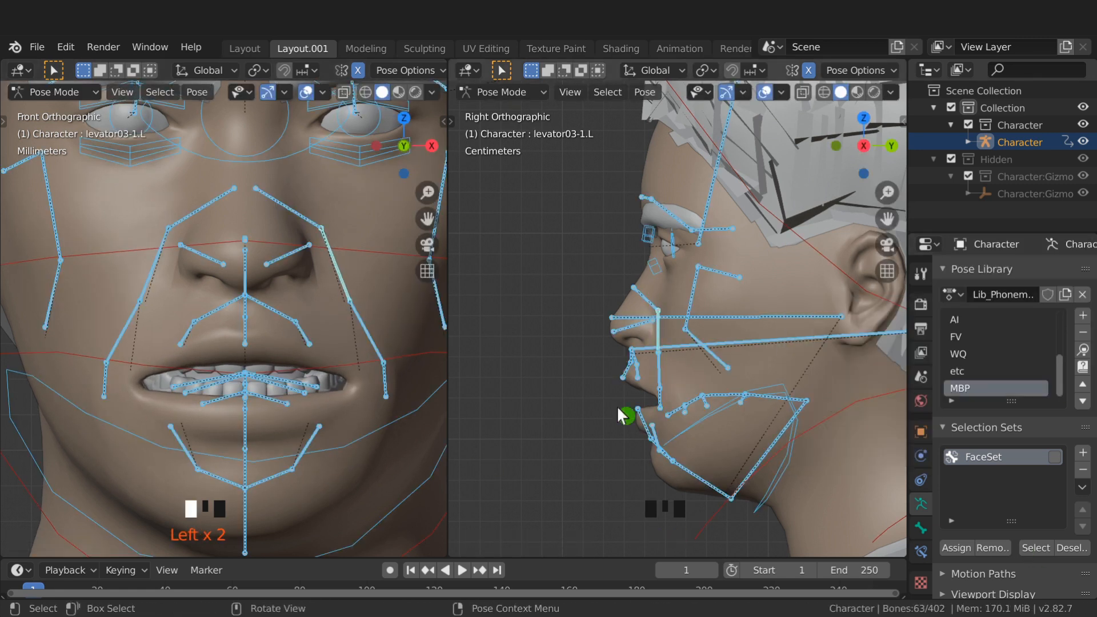
Step: Apply the library's rest pose to all FaceSet bones again
scroll(965, 321, up, 5)
click(965, 320)
click(1078, 350)
Step: Rotate special01-1 upward and close the jaw slightly in the right view
click(708, 344)
key(r)
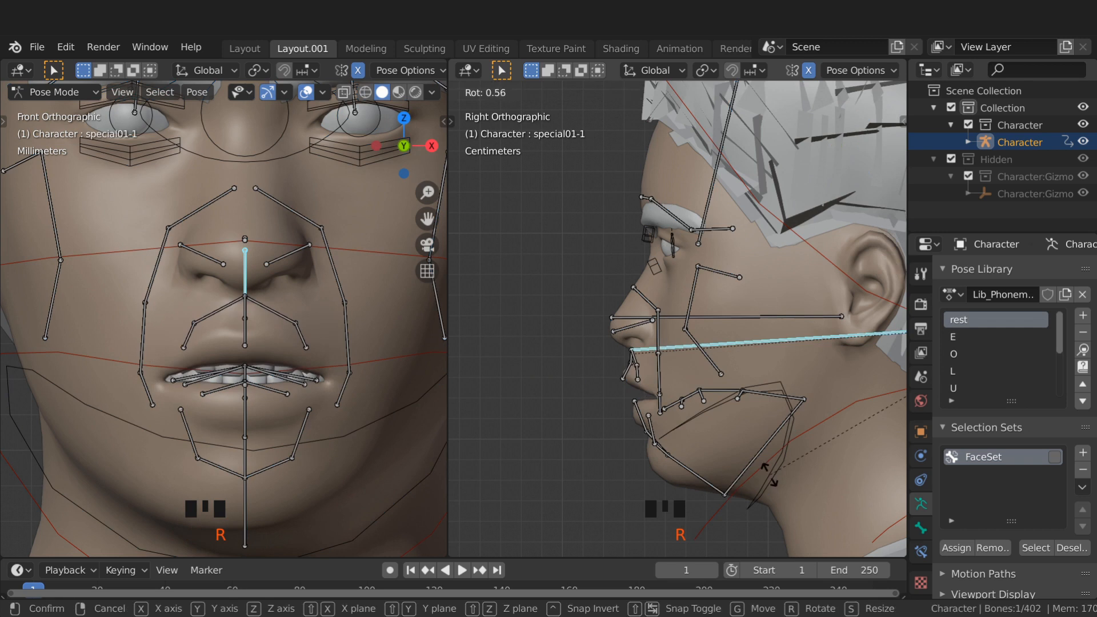
click(731, 476)
click(770, 400)
key(r)
click(761, 408)
click(774, 340)
key(r)
click(833, 462)
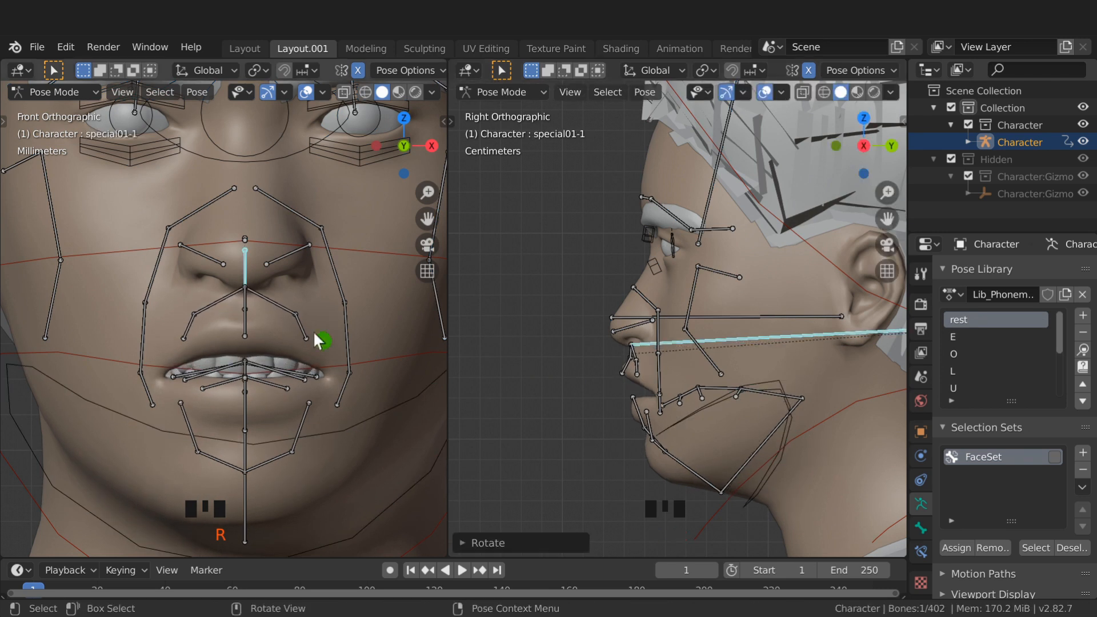
Step: Rotate levator05-1.L outward and adjust the upper-lip bone oris03-1.L in the front view
click(346, 390)
key(r)
click(344, 398)
click(303, 328)
key(r)
click(321, 352)
Step: Rotate the upper-lip bones oris04-1.L and oris05-1 to shape the raised upper lip
click(279, 307)
key(r)
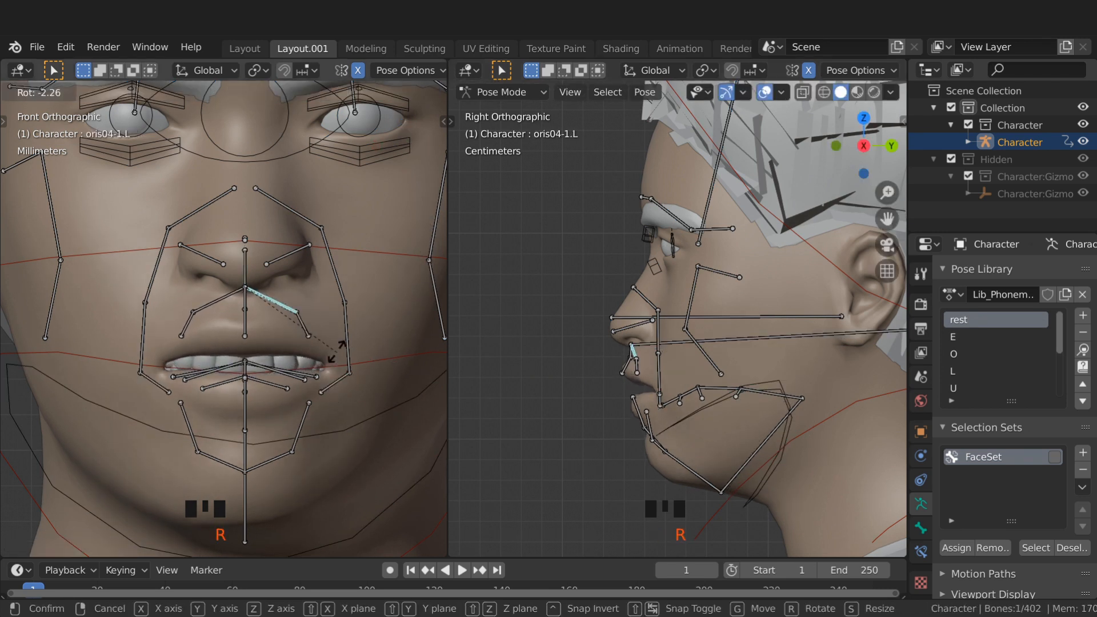
click(323, 366)
click(246, 322)
key(r)
click(681, 421)
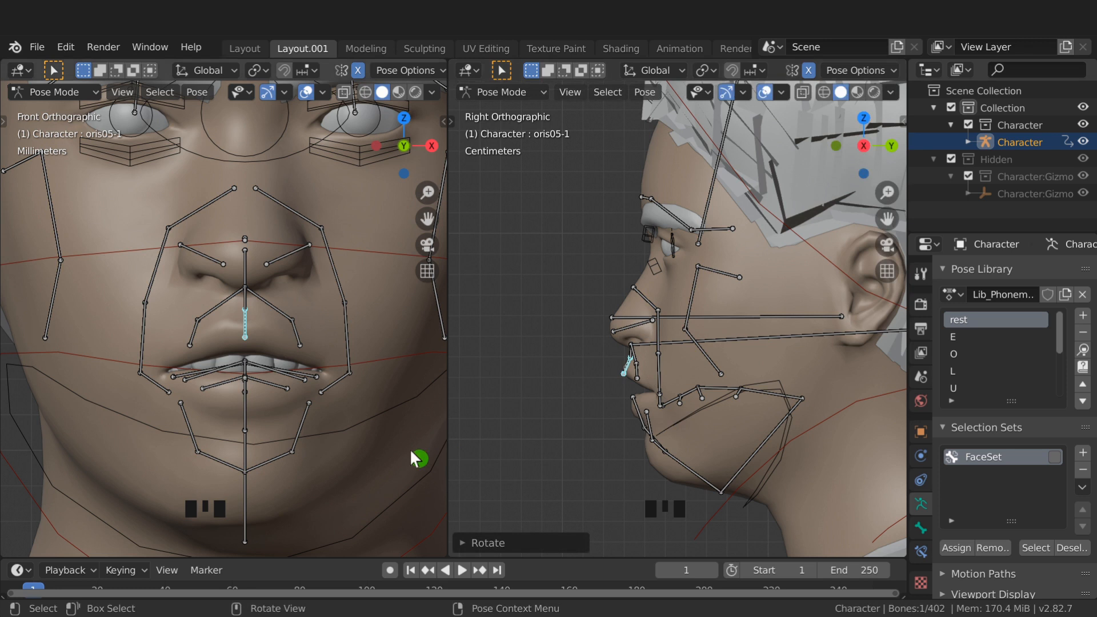
Step: Rotate the lower-lip bones oris01-1 and oris02-1 in the right view to tuck the lower lip under the upper teeth
click(247, 409)
key(r)
click(666, 498)
key(r)
scroll(671, 451, up, 5)
click(680, 450)
key(r)
click(751, 505)
scroll(742, 491, down, 3)
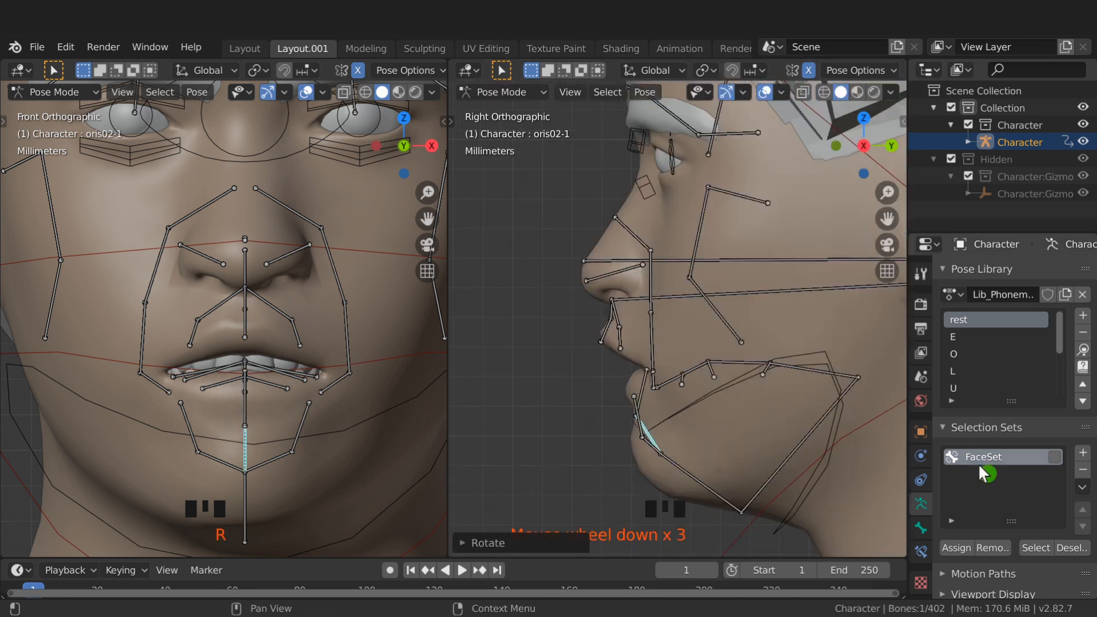
Step: Select all FaceSet bones and store the tucked-lip pose over the existing FV pose
click(1035, 547)
click(1081, 315)
click(832, 430)
Step: Reset all FaceSet bones to the rest pose and apply the library's U pose to them
scroll(996, 343, up, 5)
click(991, 320)
click(1081, 350)
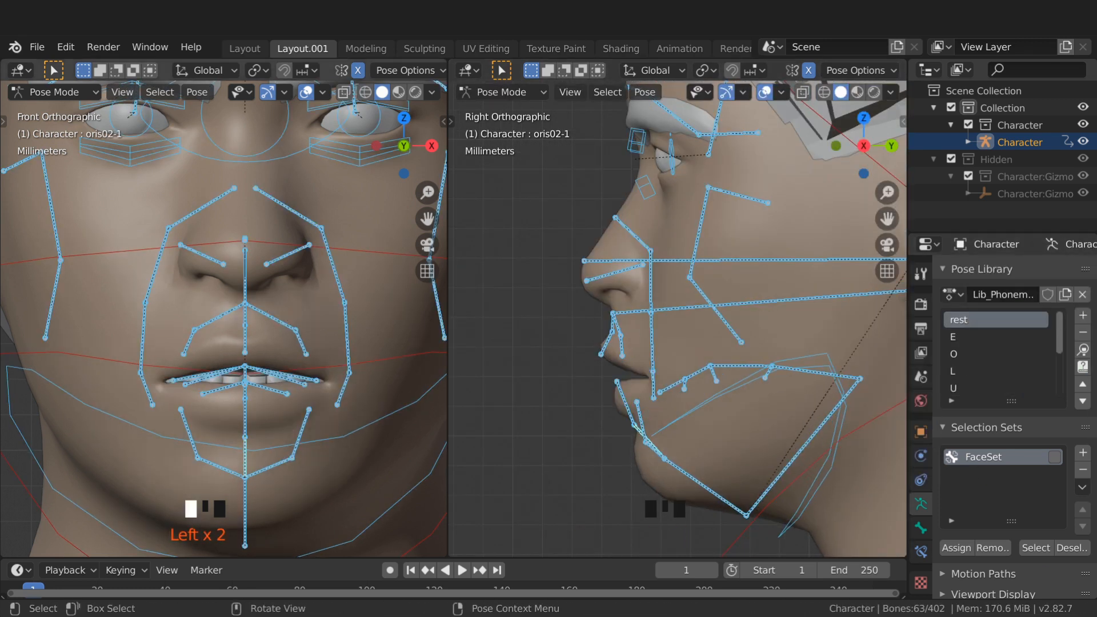
click(962, 389)
click(1082, 349)
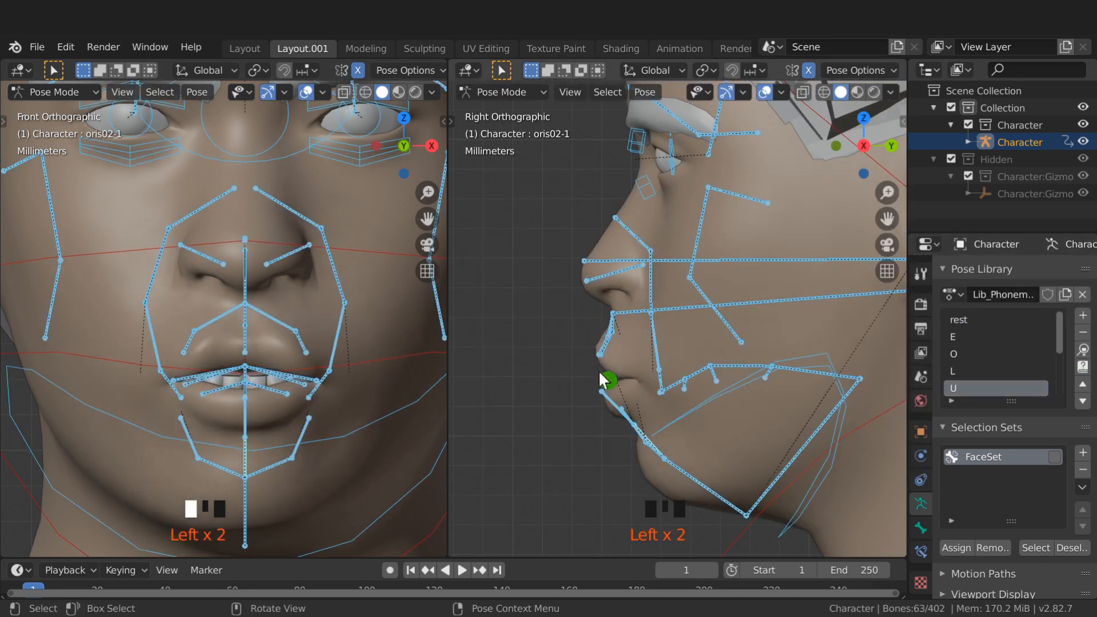
Step: Rotate the lower-lip bones, including oris06-1.L, in the right view to part the pursed lips
click(607, 343)
key(r)
click(619, 408)
key(r)
click(693, 451)
click(655, 450)
key(r)
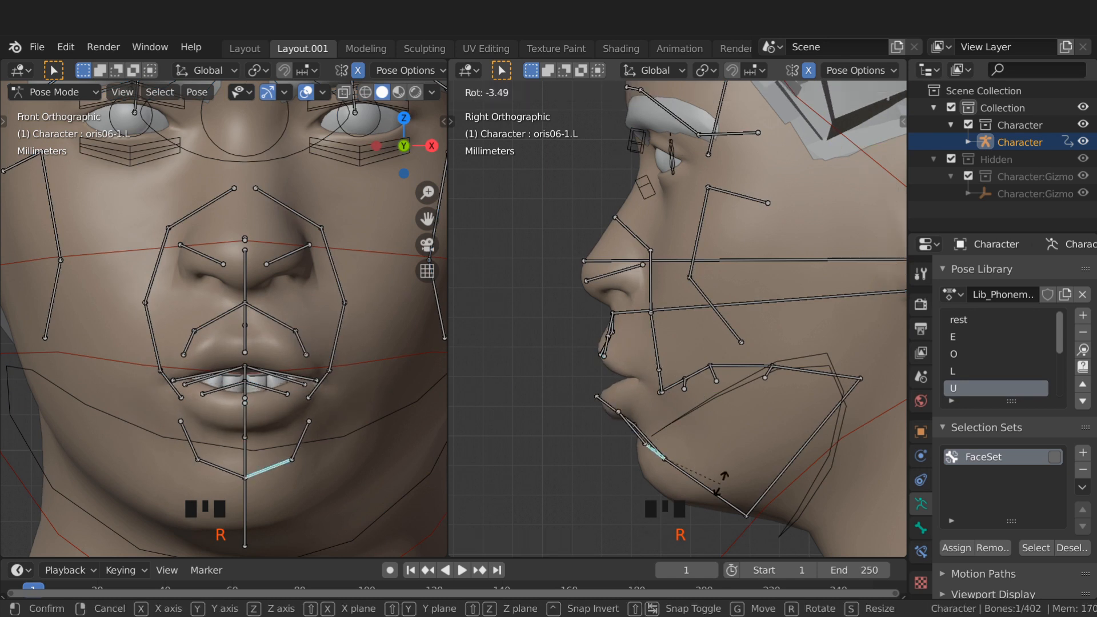
click(724, 481)
Step: Rotate the upper-lip bone oris05-1 forward and special01-1 slightly upward in the right view
click(606, 344)
key(r)
click(661, 456)
click(604, 346)
key(r)
click(652, 409)
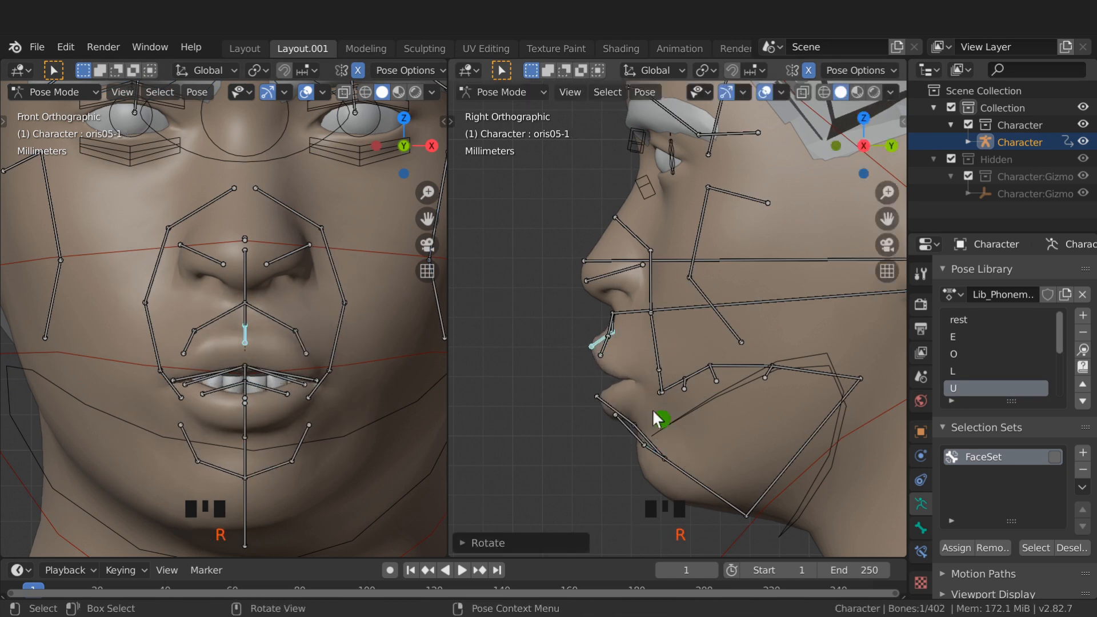
click(685, 307)
key(r)
click(702, 416)
Step: Select all FaceSet bones and store the parted, pursed-lip pose over the existing WQ pose
click(1035, 548)
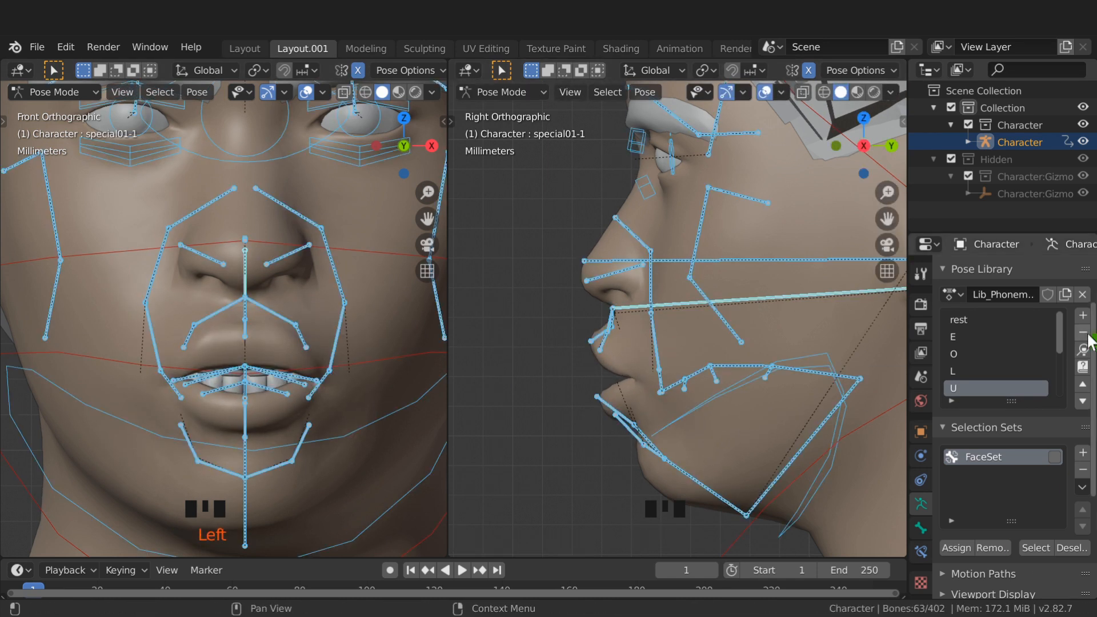
ctrl+scroll(1005, 354, down, 5)
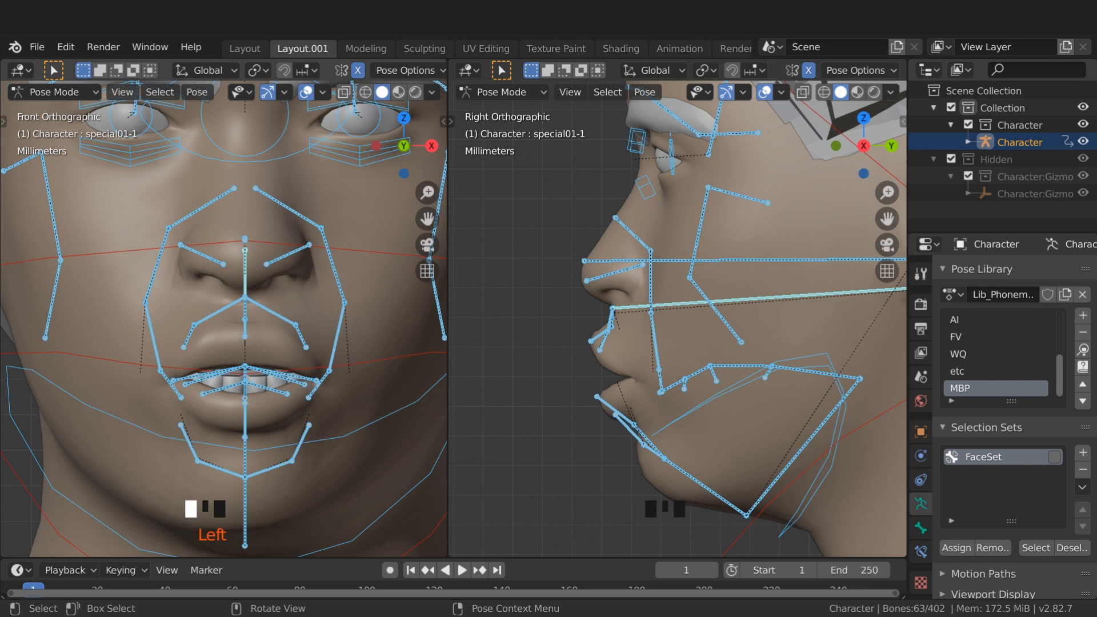
Step: Apply the library's E pose to all FaceSet bones
scroll(979, 359, up, 3)
click(979, 336)
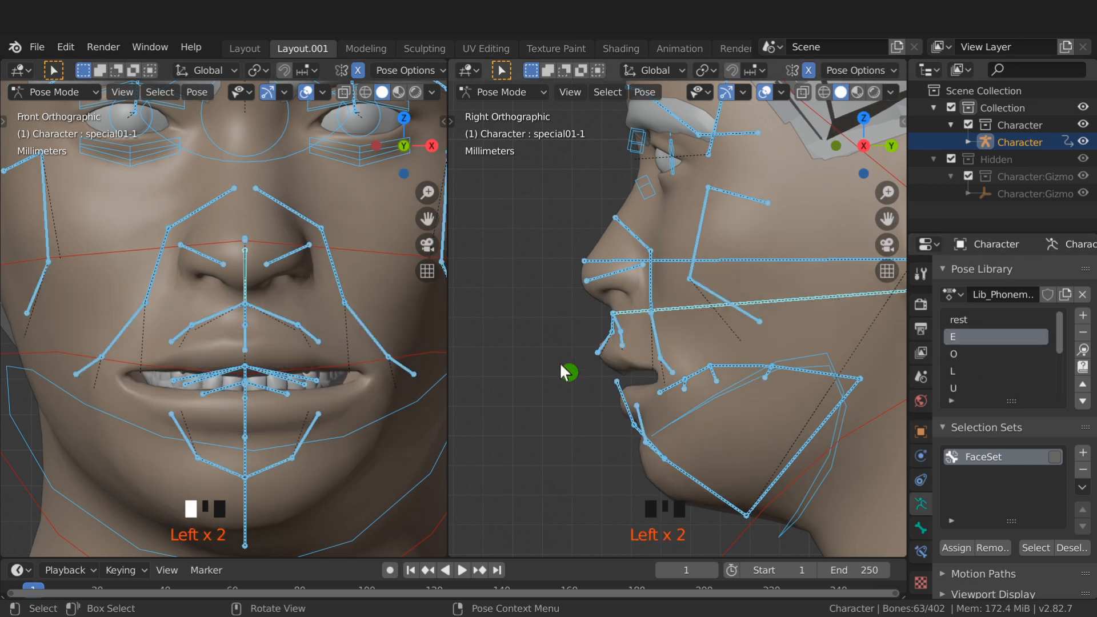
Step: Rotate the lower-lip bone oris01-1 forward and adjust levator05-1.L in the right view
click(611, 374)
click(676, 393)
click(665, 365)
key(r)
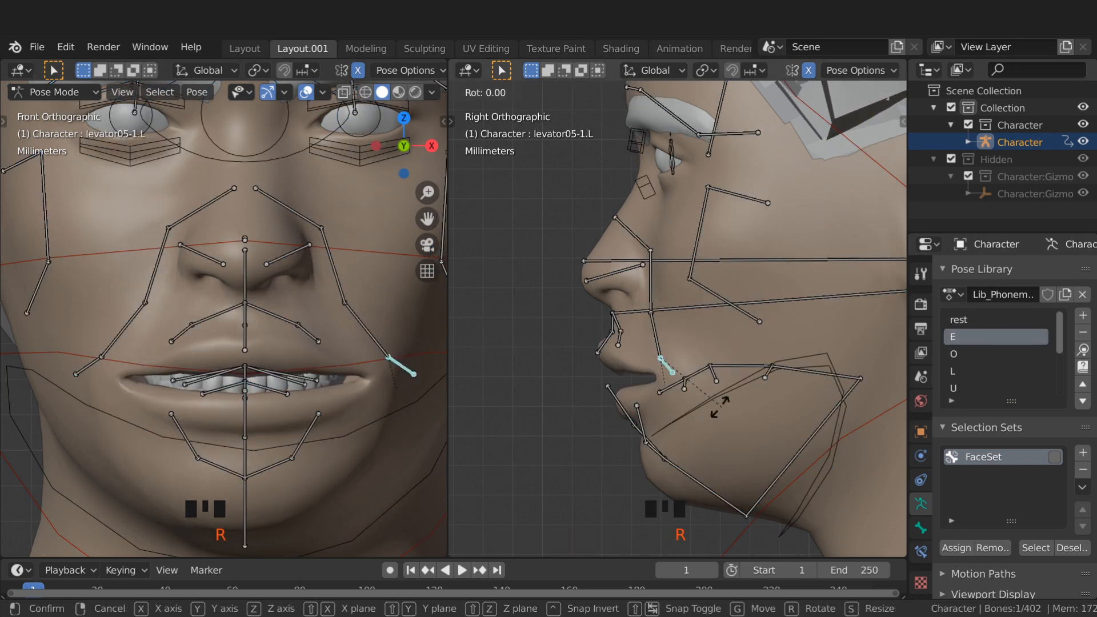
click(700, 385)
Step: Rotate special01-1 and jaw-1 slightly upward in the right view
click(679, 309)
key(r)
click(676, 357)
click(801, 515)
key(r)
click(804, 530)
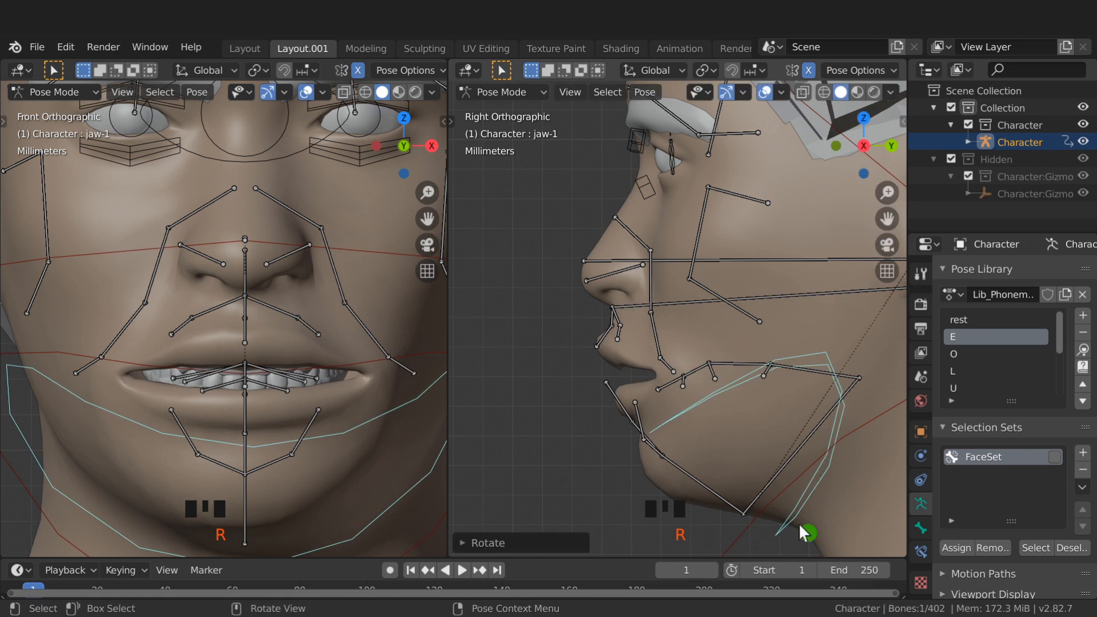
Step: Choose the MBP entry and bring the lips together by lowering special01-1 and rotating oris03-1.L
scroll(1000, 360, down, 3)
click(970, 388)
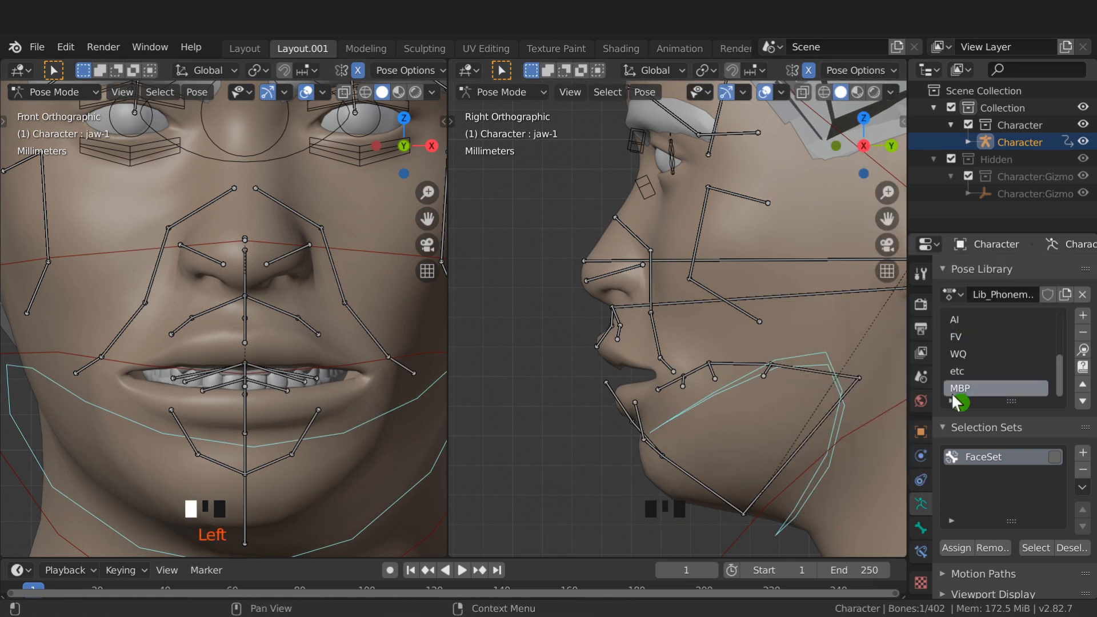
click(711, 377)
key(r)
click(713, 383)
click(312, 345)
key(r)
click(407, 418)
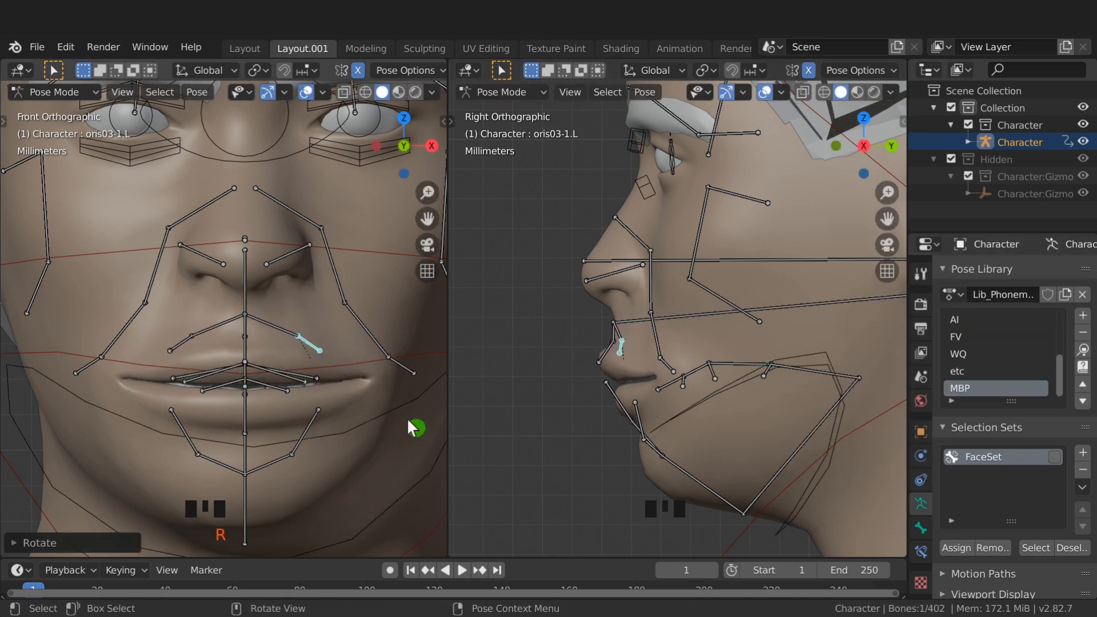
Step: Rotate the upper-lip bone oris05-1 and special01-1 in the right view to press the upper lip down
click(609, 353)
key(r)
click(709, 417)
click(737, 312)
key(r)
click(739, 439)
Step: Rotate the lower-lip bones oris01-1 and oris06-1.L in the right view to seal the lips
click(621, 404)
key(r)
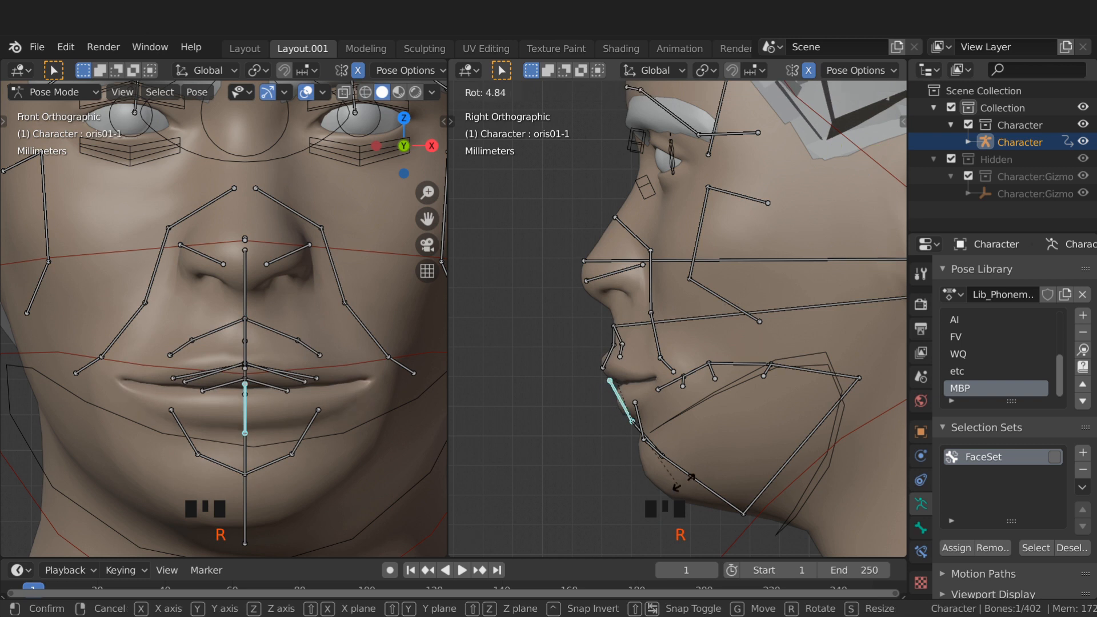
click(684, 475)
click(650, 450)
key(r)
click(674, 489)
Step: Select all FaceSet bones and store the closed-lip pose over the existing MBP pose
click(1035, 548)
click(1083, 315)
mouse_move(1029, 313)
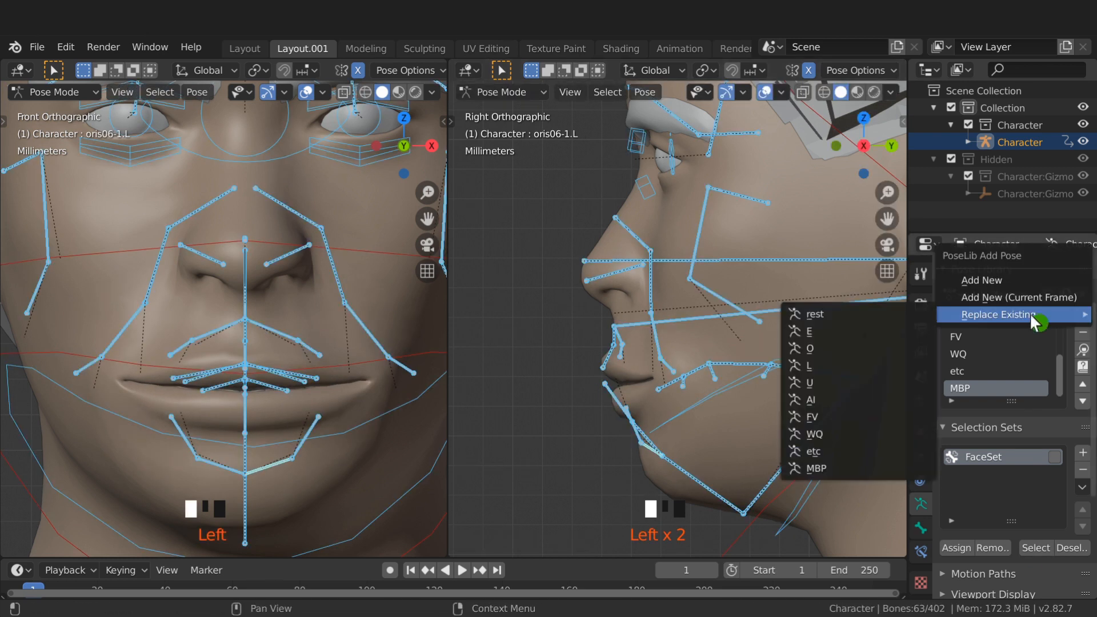
click(825, 462)
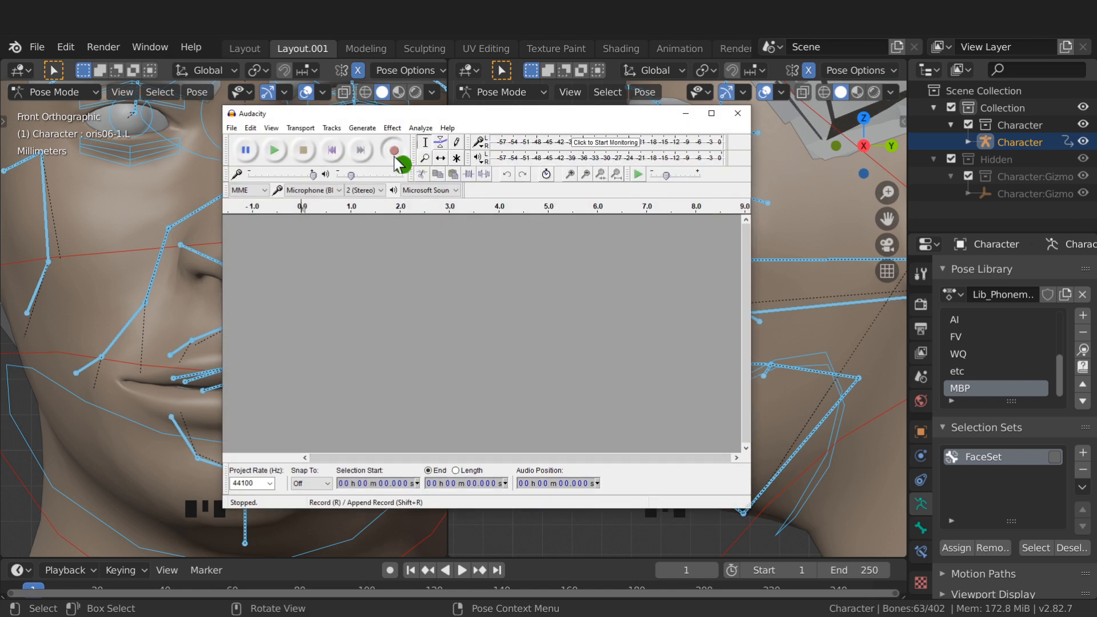
Step: Switch to Audacity and record a short voice clip
click(394, 151)
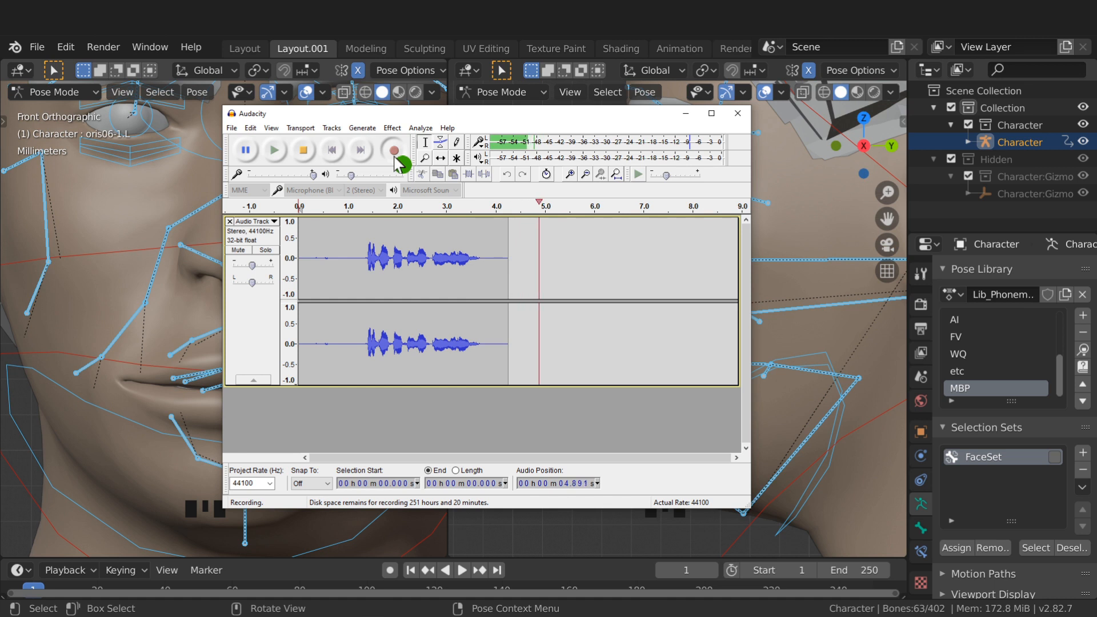
click(304, 152)
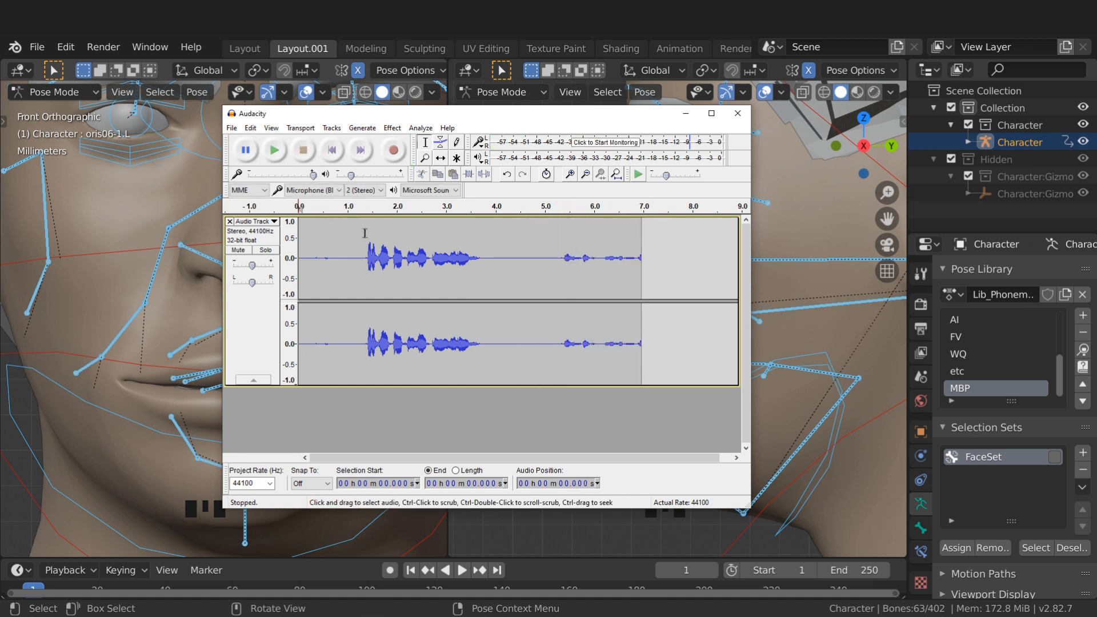
Step: Trim the recording by deleting its first 1.382 s and everything past 2.357 s of the remaining audio
drag(366, 236, 298, 243)
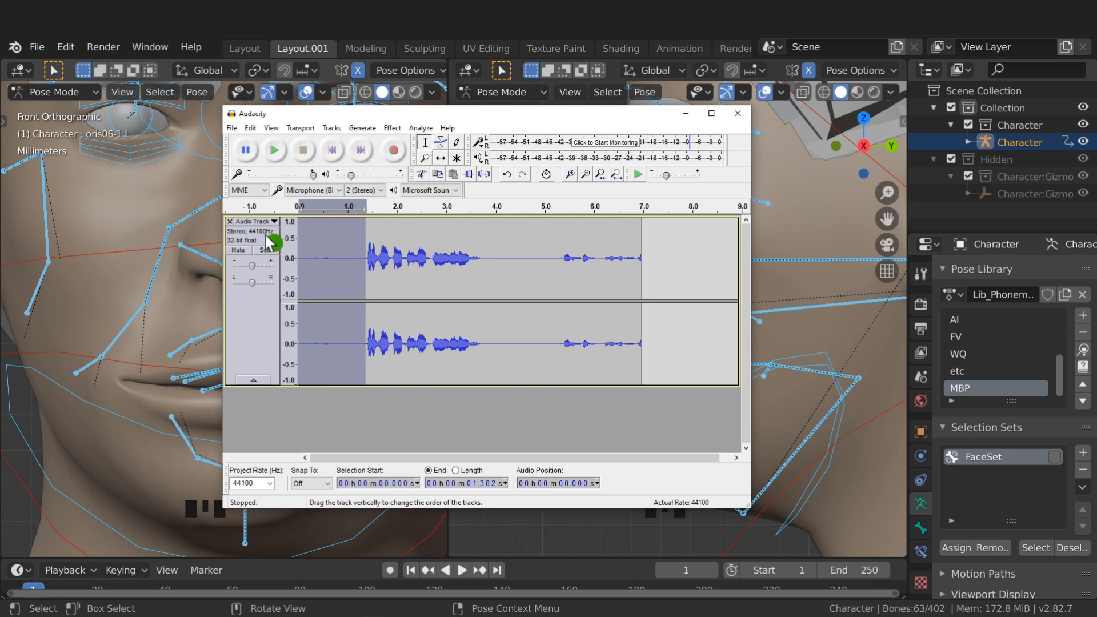
key(Delete)
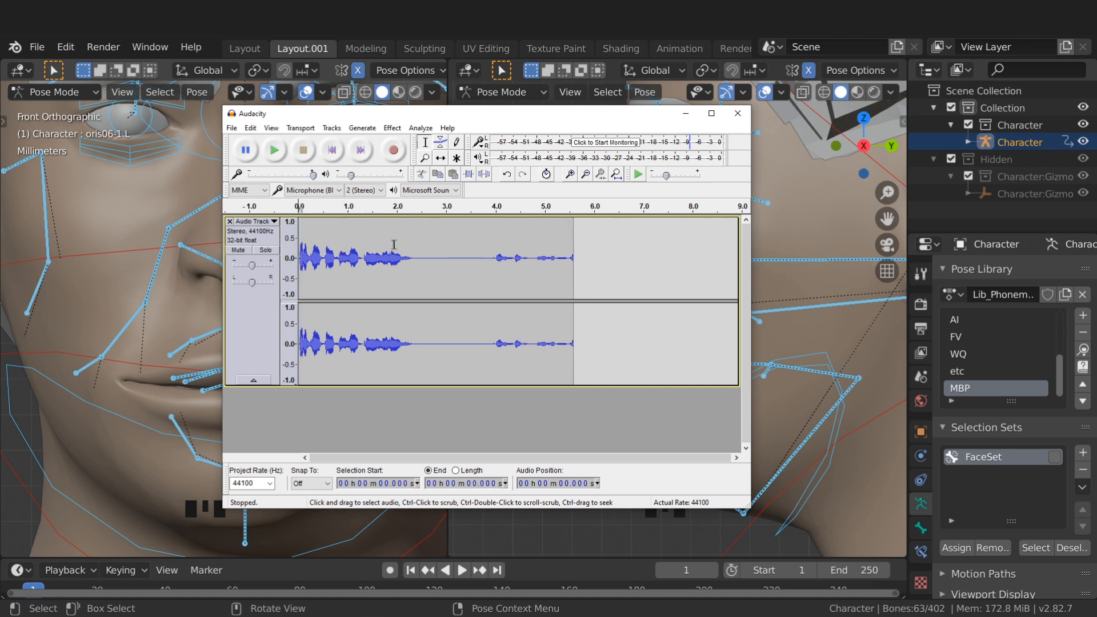
drag(414, 243, 592, 272)
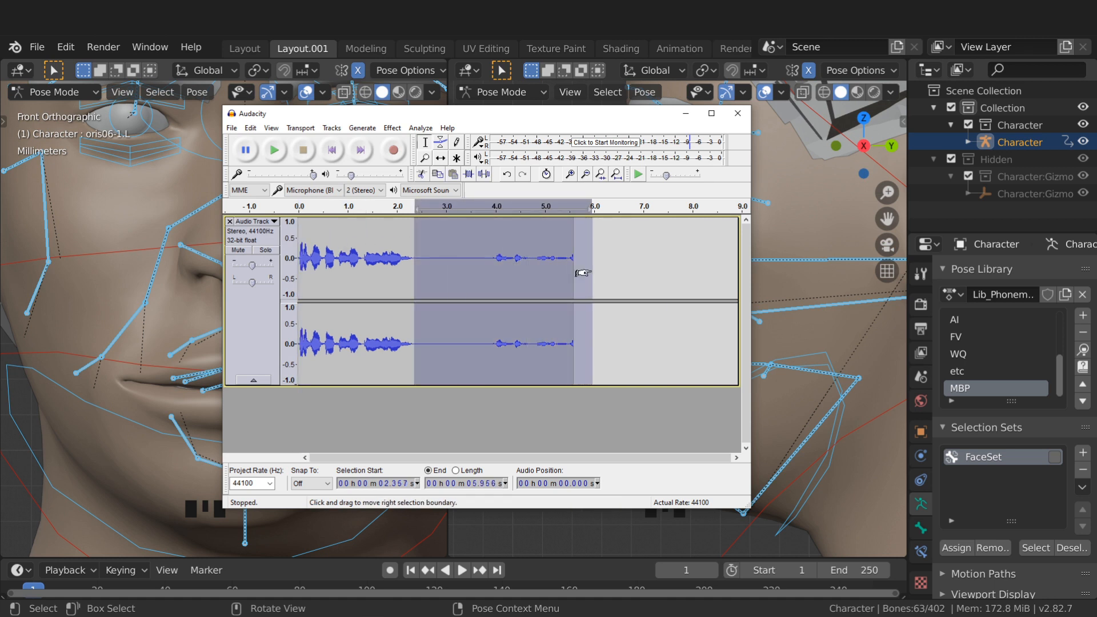
key(Delete)
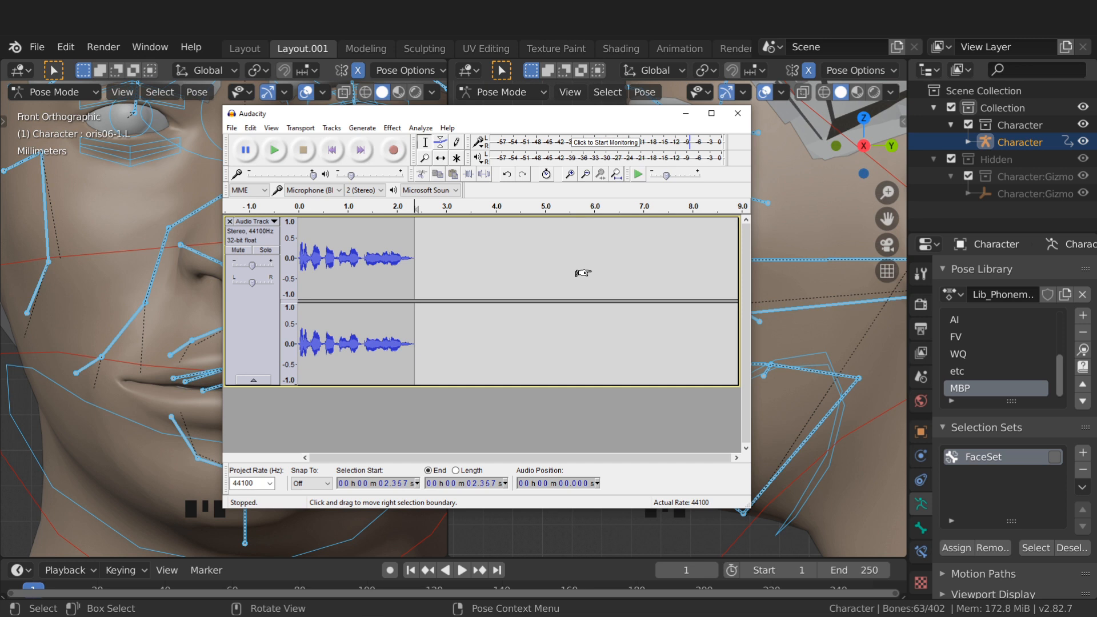
Step: Capture a Noise Reduction profile from the quiet end of the clip, starting at 2.310 s
click(411, 229)
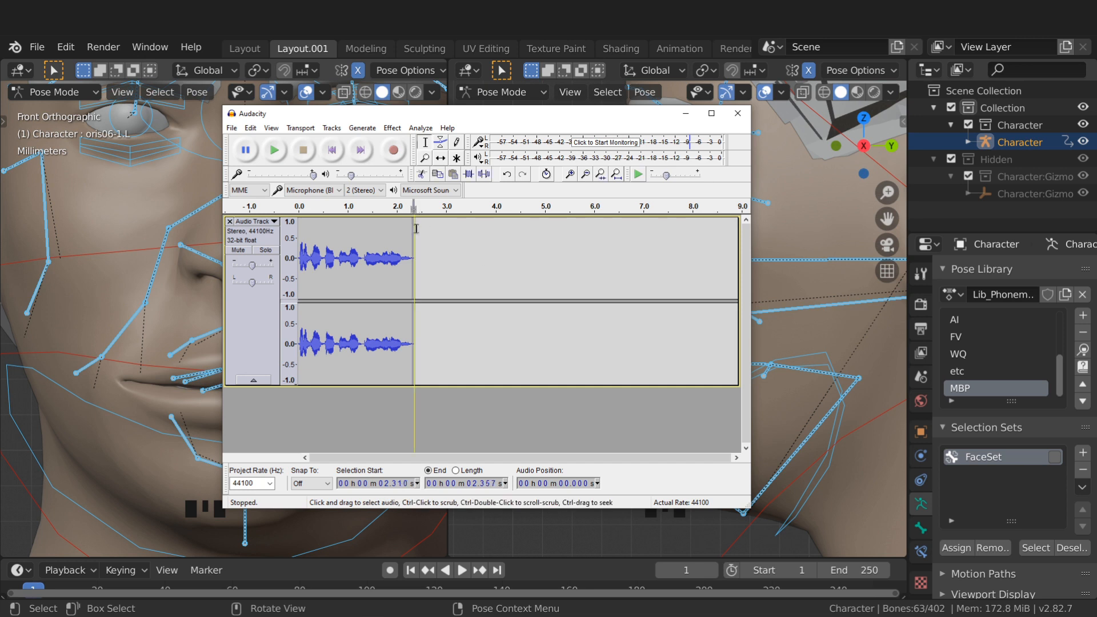
click(392, 128)
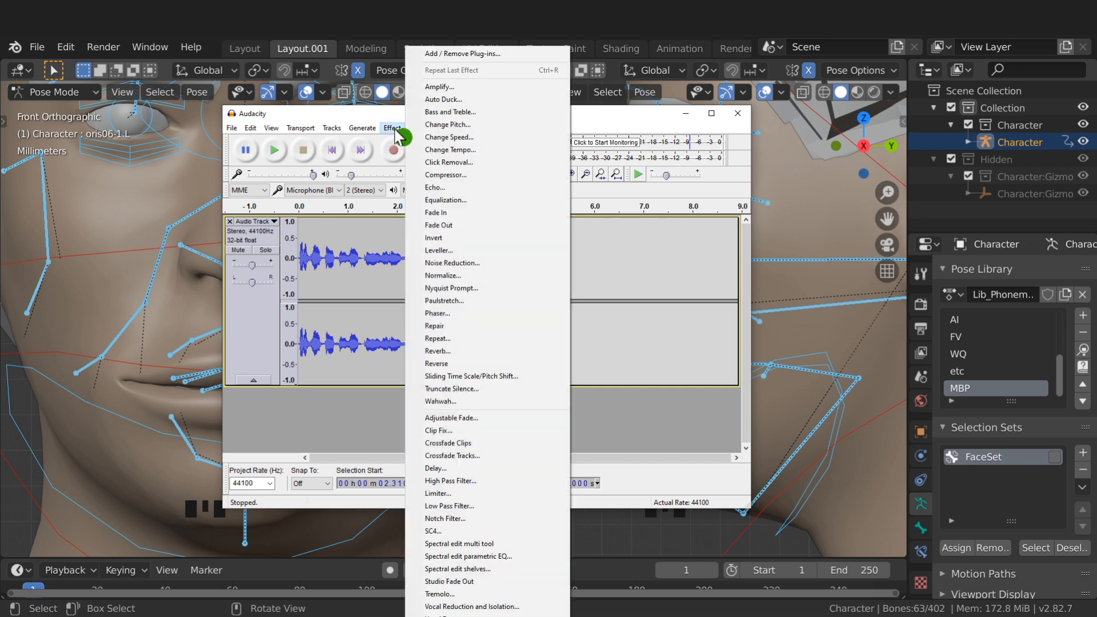
click(452, 262)
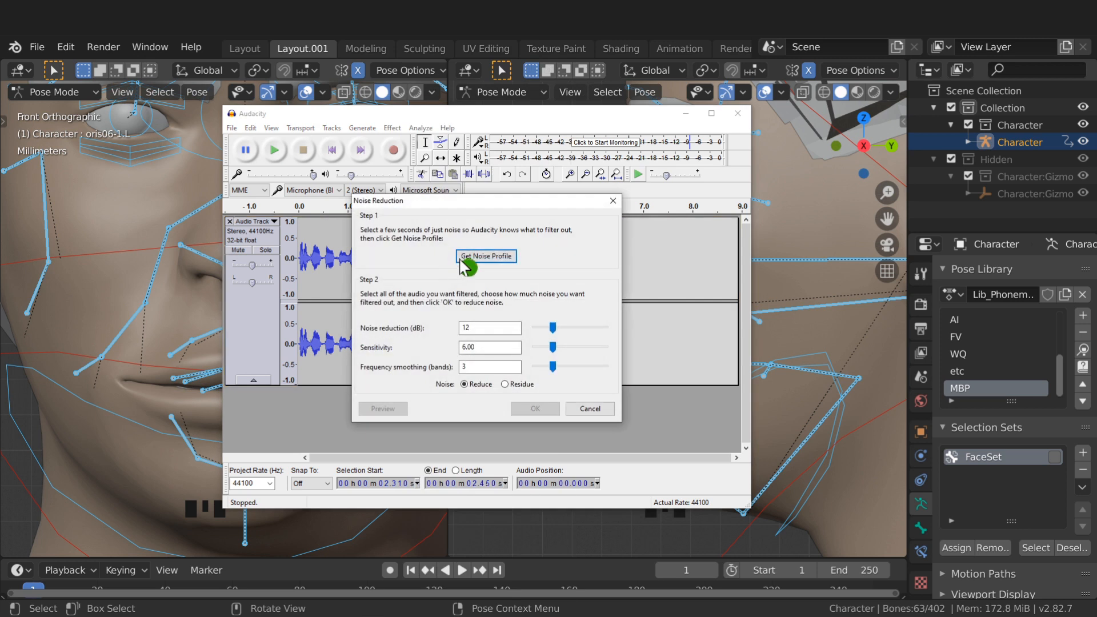
click(455, 256)
Step: Apply Noise Reduction to the whole clip from 0 to 2.357 s
drag(299, 257, 410, 257)
click(392, 128)
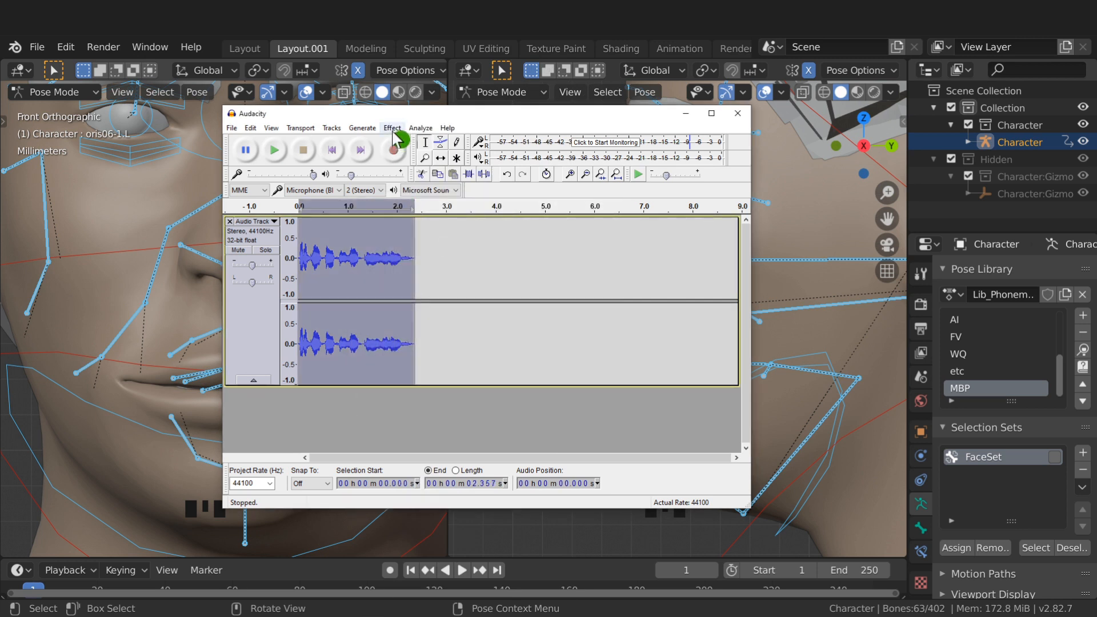
click(443, 70)
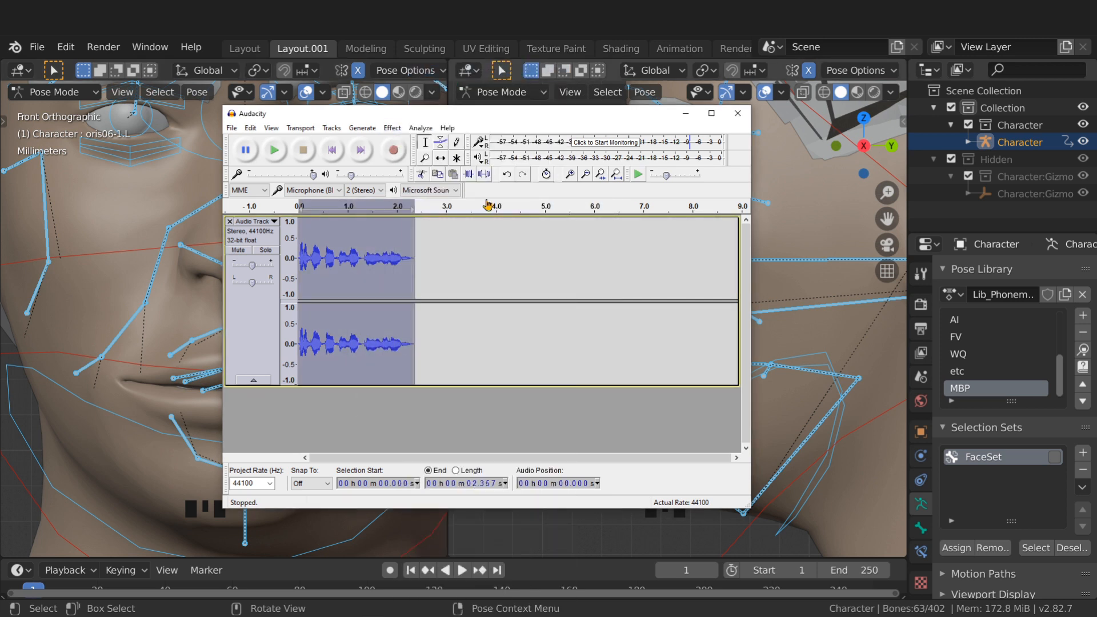
Step: Apply the Compressor and Equalization effects to the whole clip with their current settings
click(392, 128)
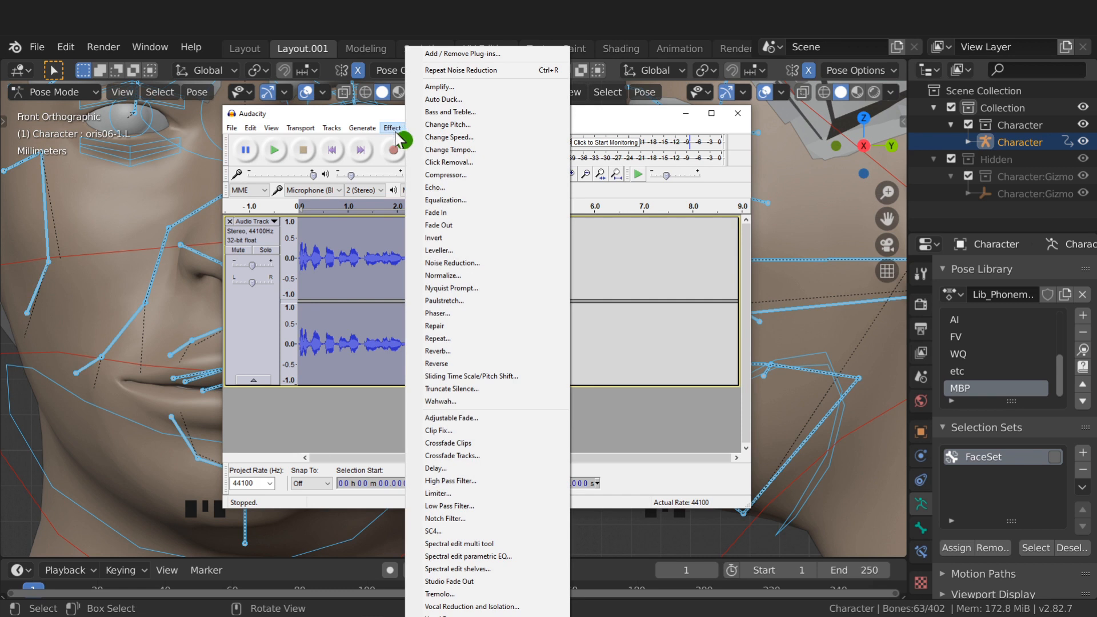
click(444, 175)
key(Return)
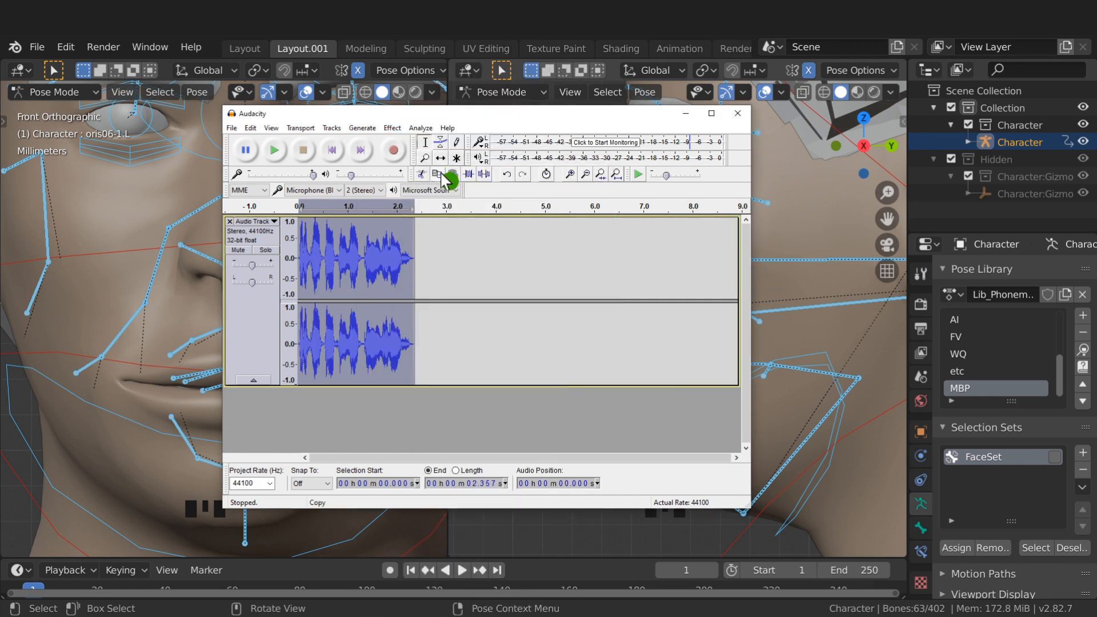
click(392, 128)
click(444, 200)
key(Return)
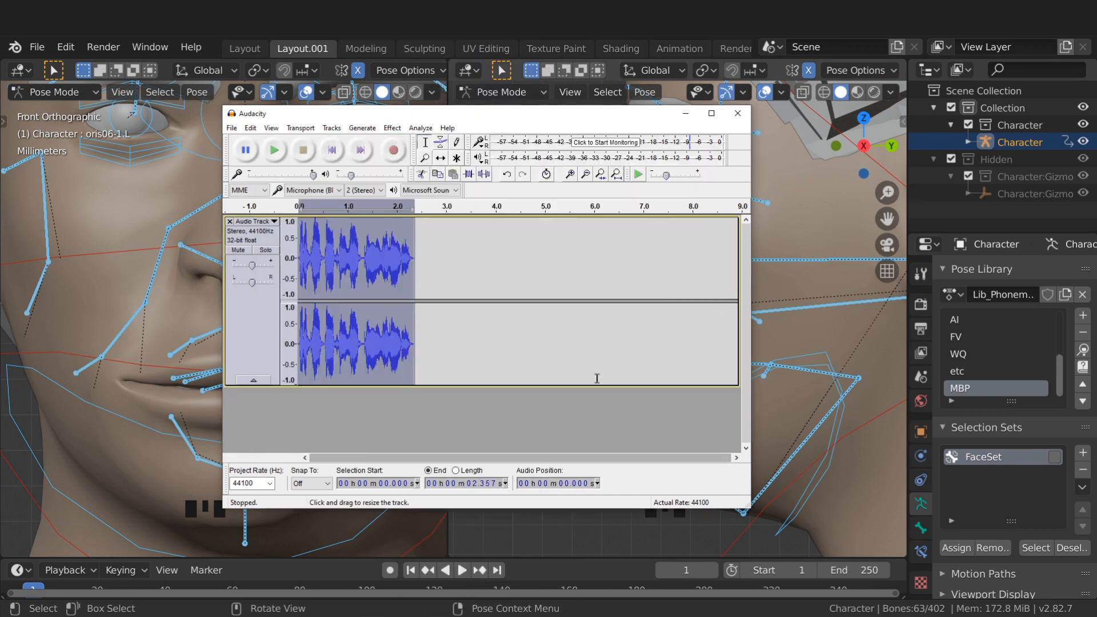
Step: Apply the Limiter and Normalize effects to the whole clip
click(391, 128)
click(448, 494)
key(Return)
click(395, 128)
click(431, 275)
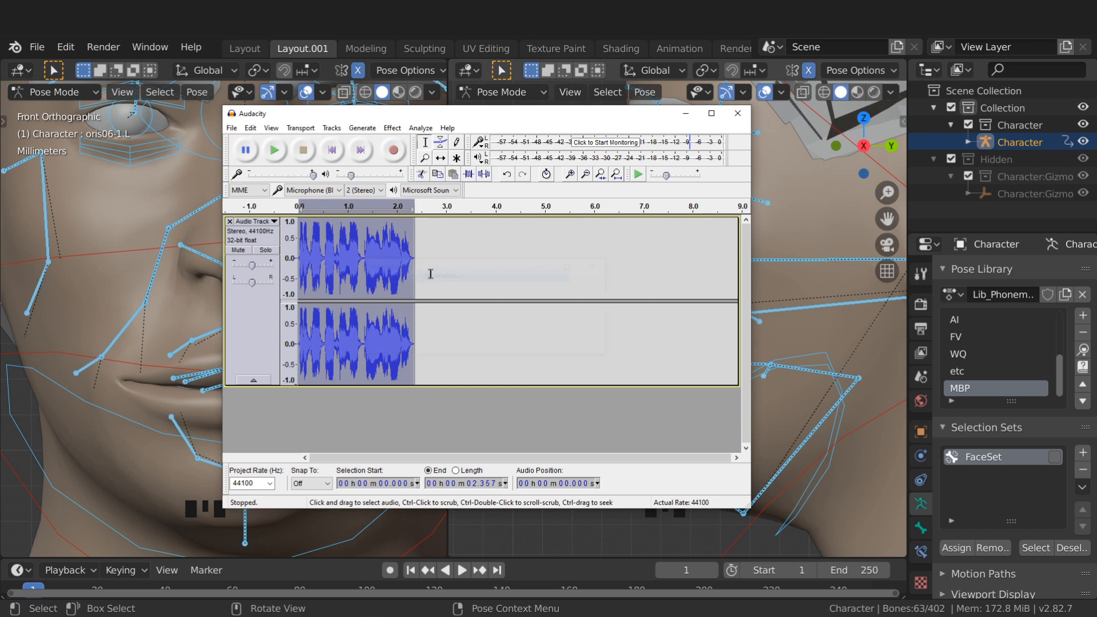
Step: Export the audio as a 16-bit PCM WAV file named Characters Line in the Sound folder, leaving the metadata empty
click(231, 128)
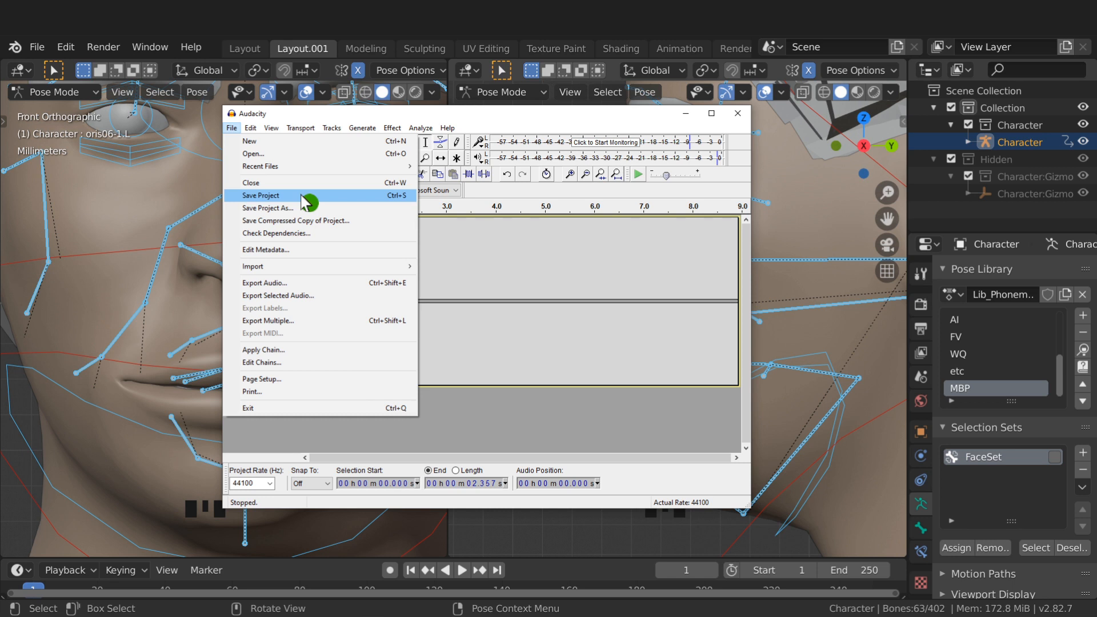
click(290, 283)
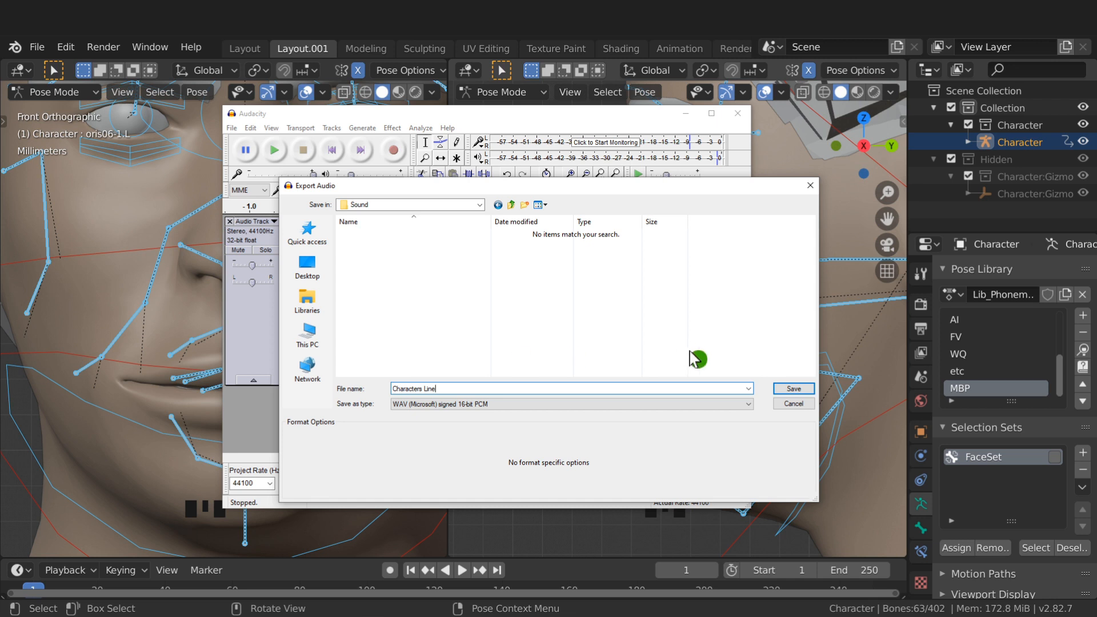
click(792, 389)
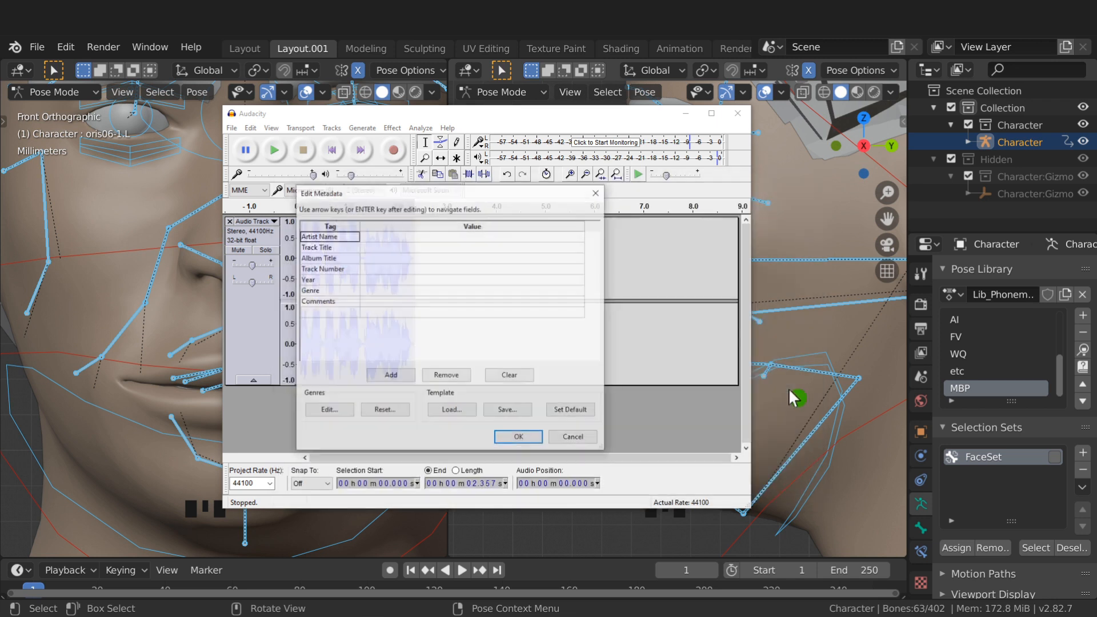
click(502, 444)
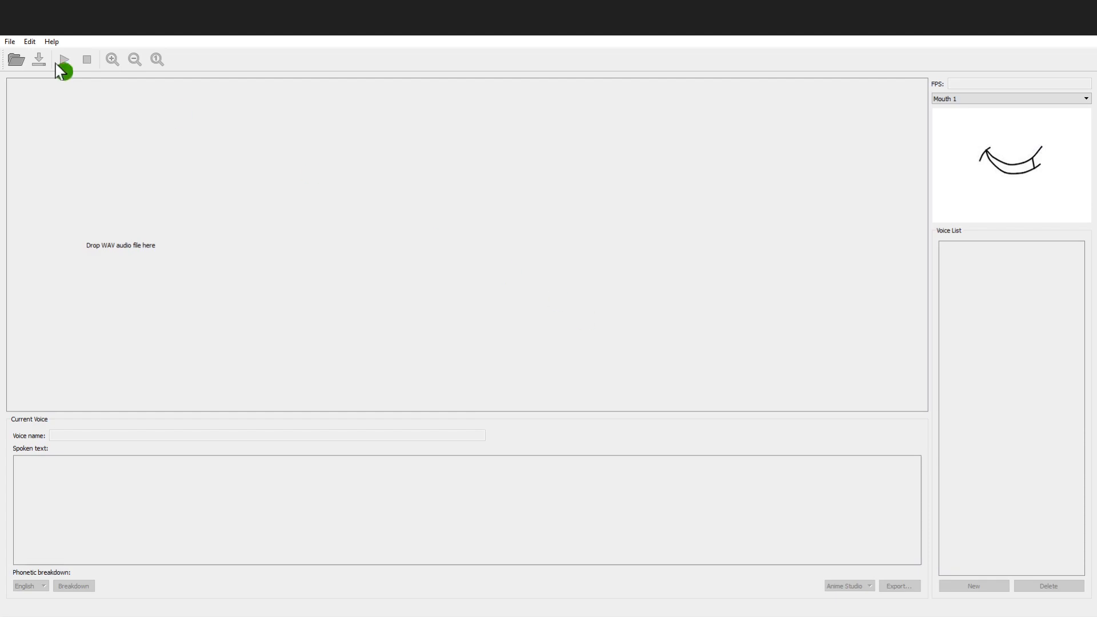
Step: Switch to Papagayo, open Characters Line.wav and enter the spoken text "What a great day for a walk in the wilderness!"
click(10, 41)
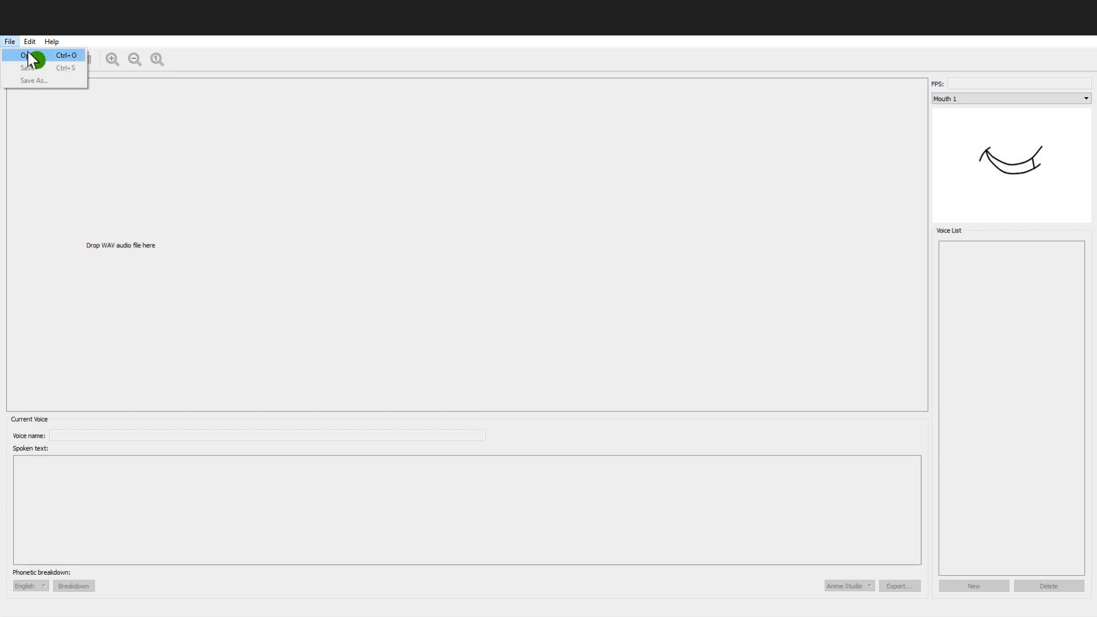
click(46, 55)
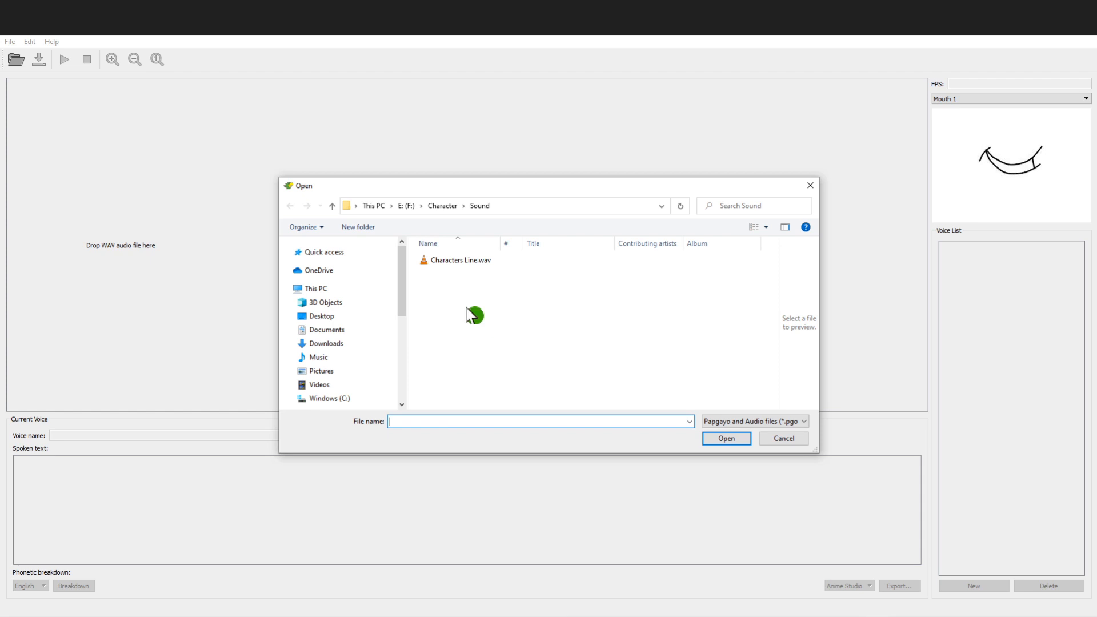
click(460, 262)
click(726, 438)
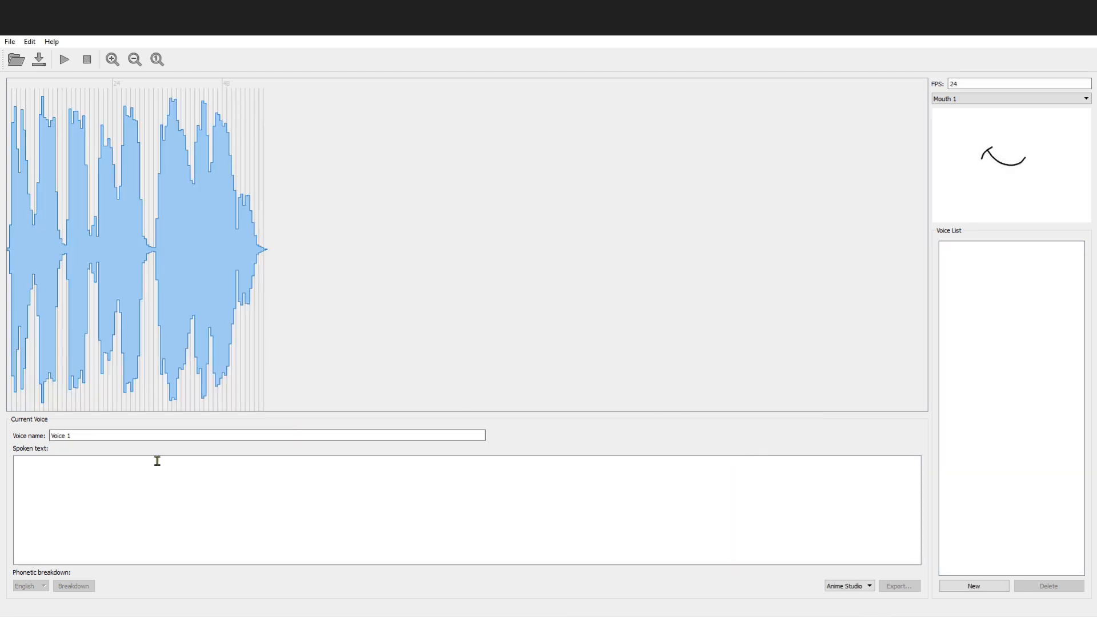
click(118, 464)
text(What a great day for a walk in the wilderness!)
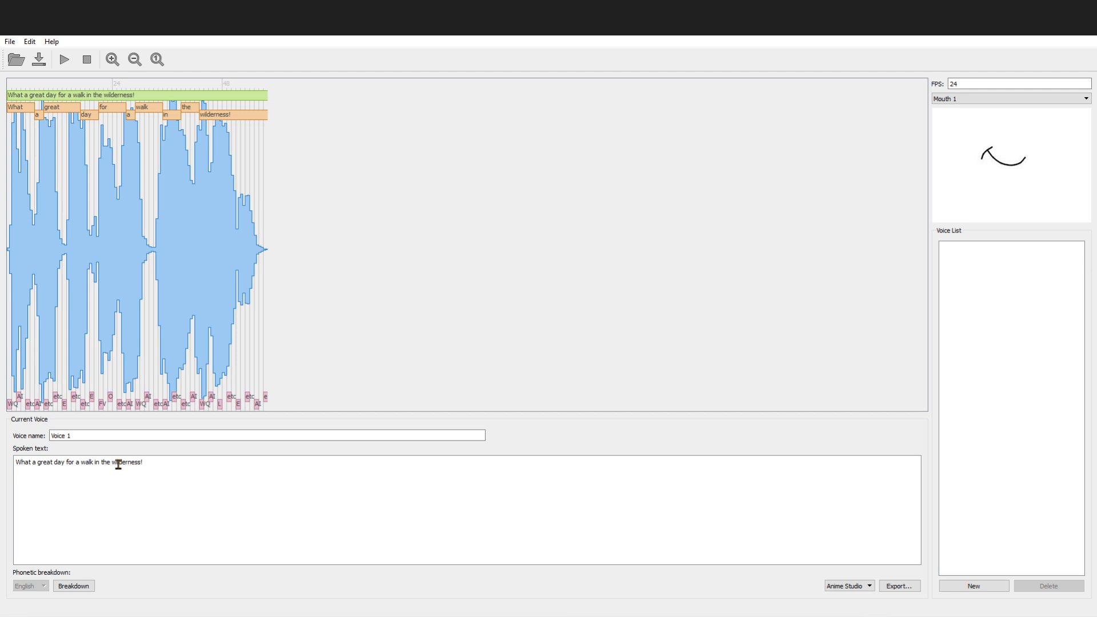
Step: Scrub through the audio and shift the word blocks from "What" to "walk" earlier to line up with the waveform
click(15, 122)
drag(15, 123, 24, 164)
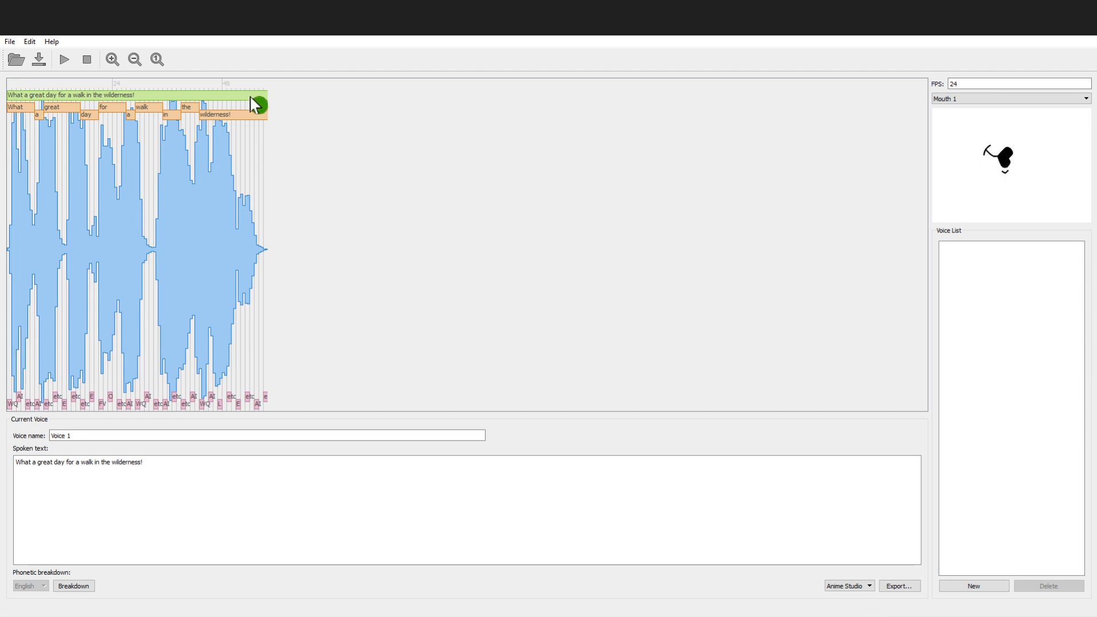
mouse_move(263, 101)
mouse_down()
mouse_move(222, 100)
mouse_move(269, 95)
mouse_up()
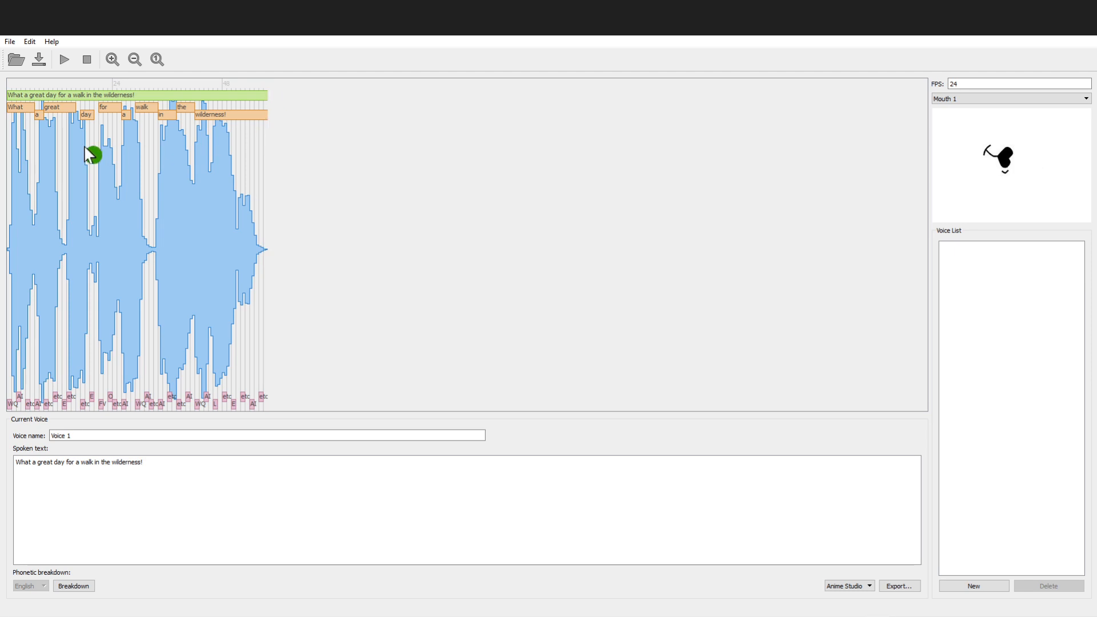
click(27, 110)
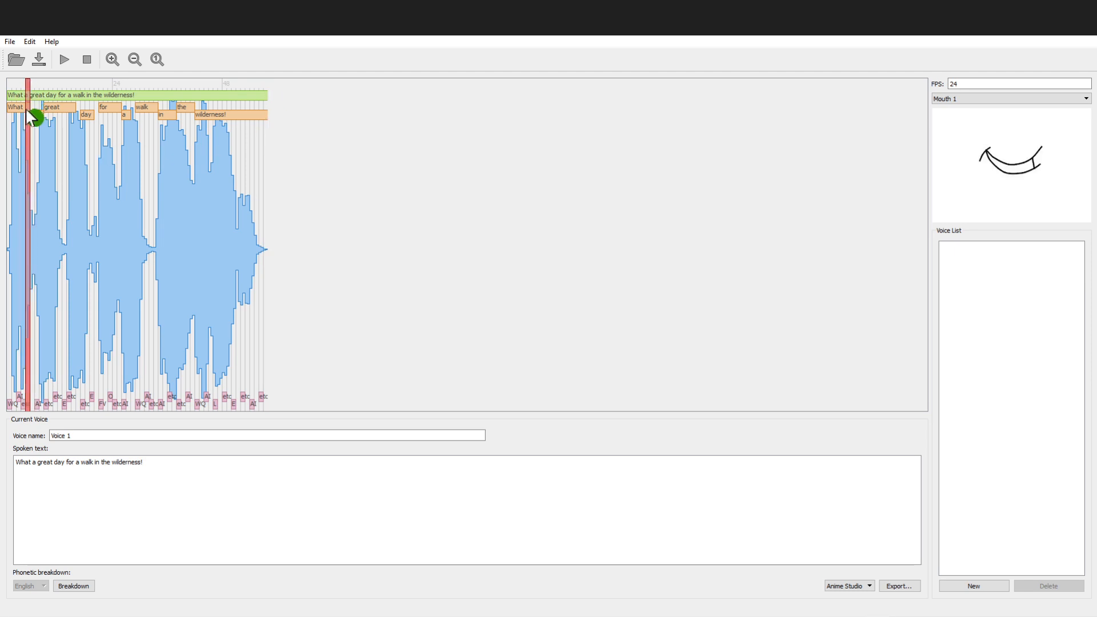
drag(27, 110, 258, 153)
click(103, 122)
click(125, 115)
click(117, 120)
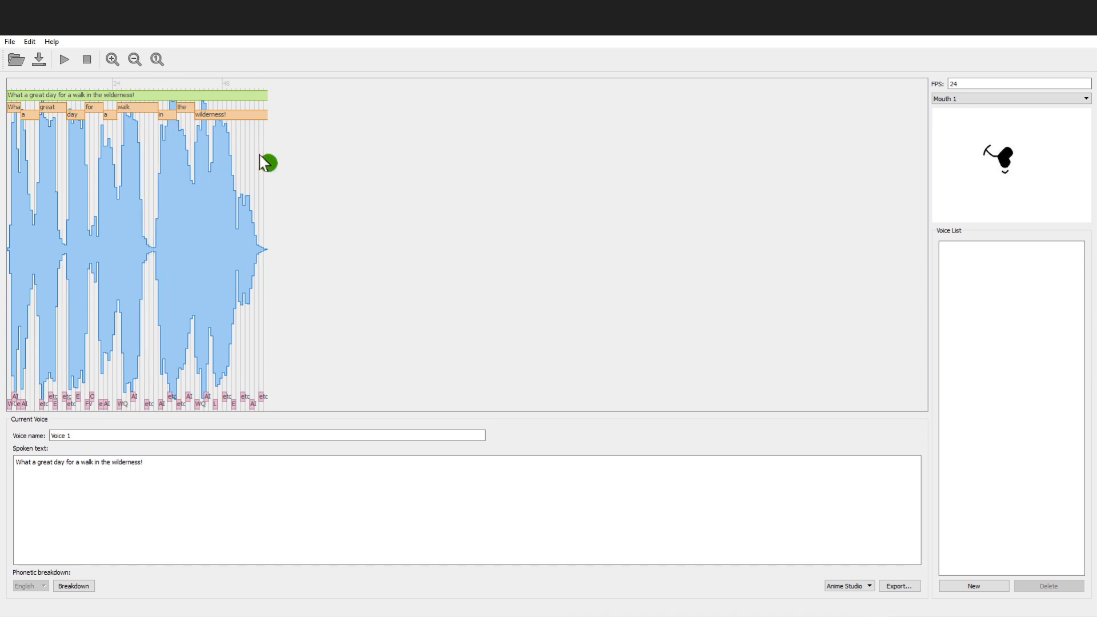
Step: Export the phoneme breakdown in Anime Studio format as CharacterLine_001 in the DatFile folder
click(10, 42)
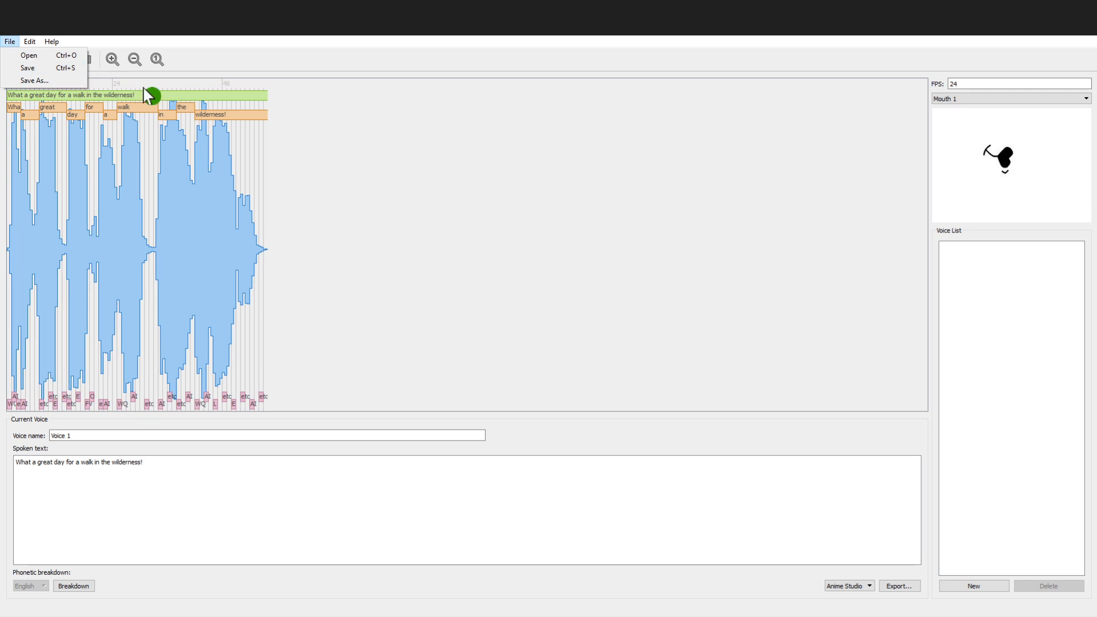
click(899, 586)
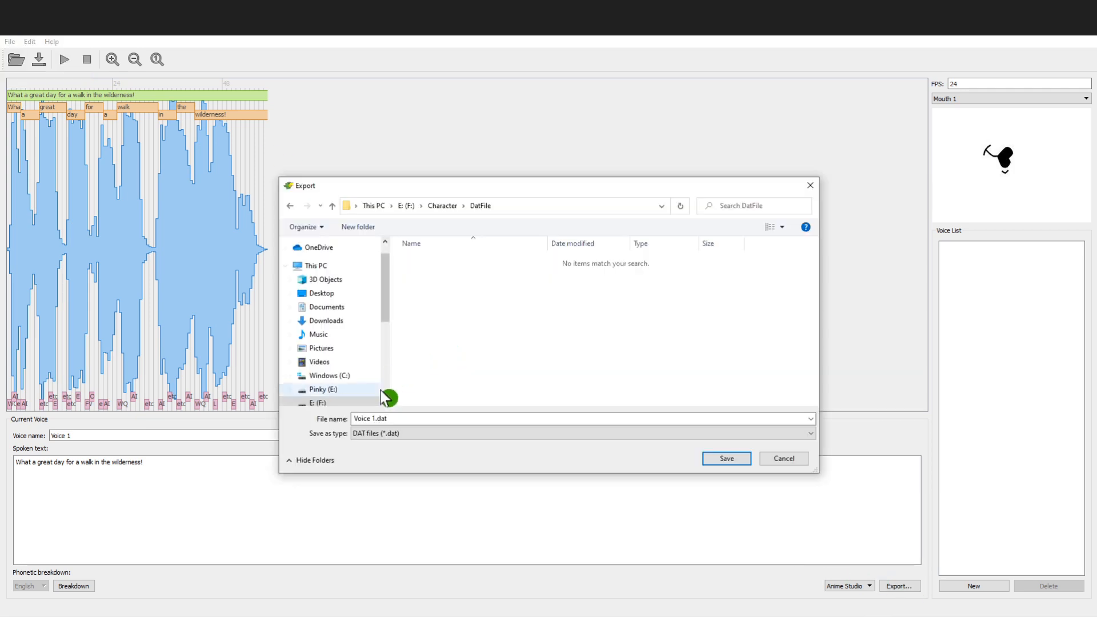
click(403, 419)
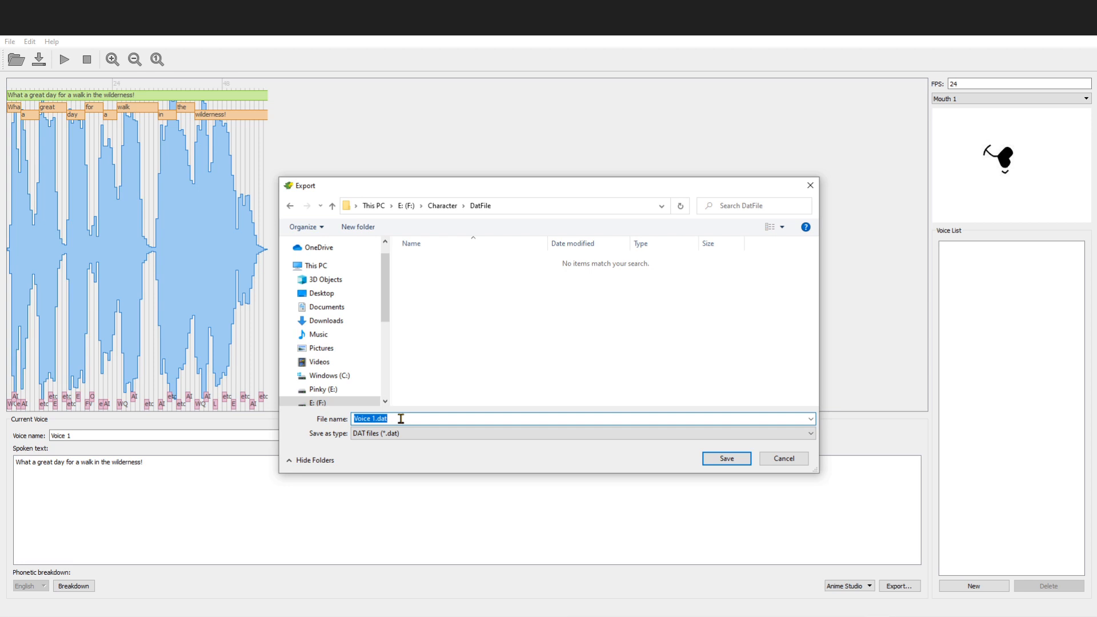
text(CharacterLine_001)
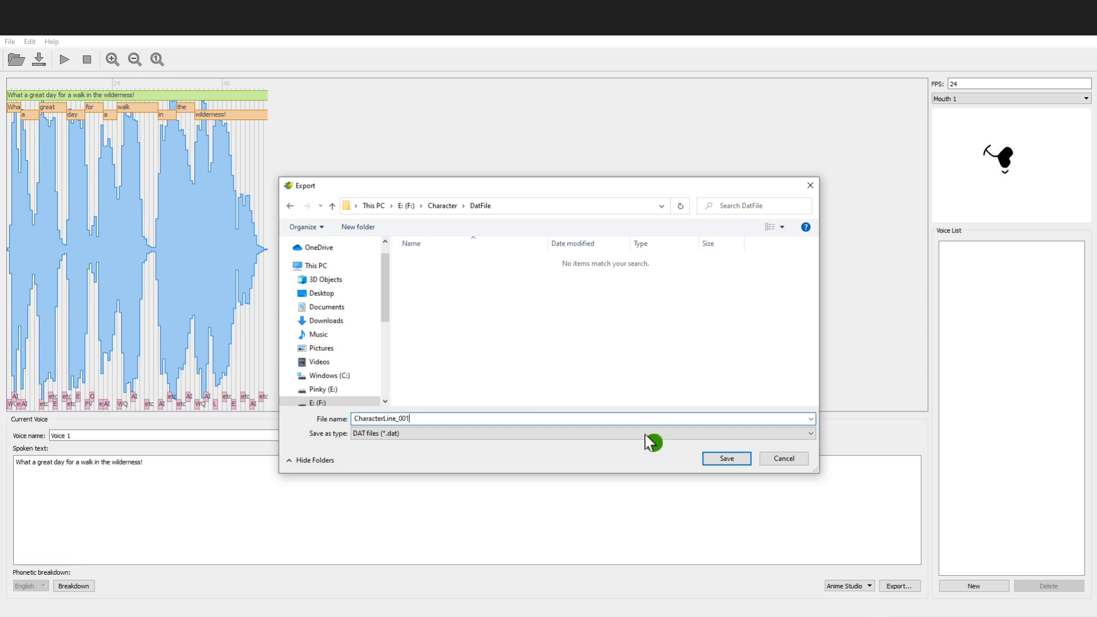
click(726, 459)
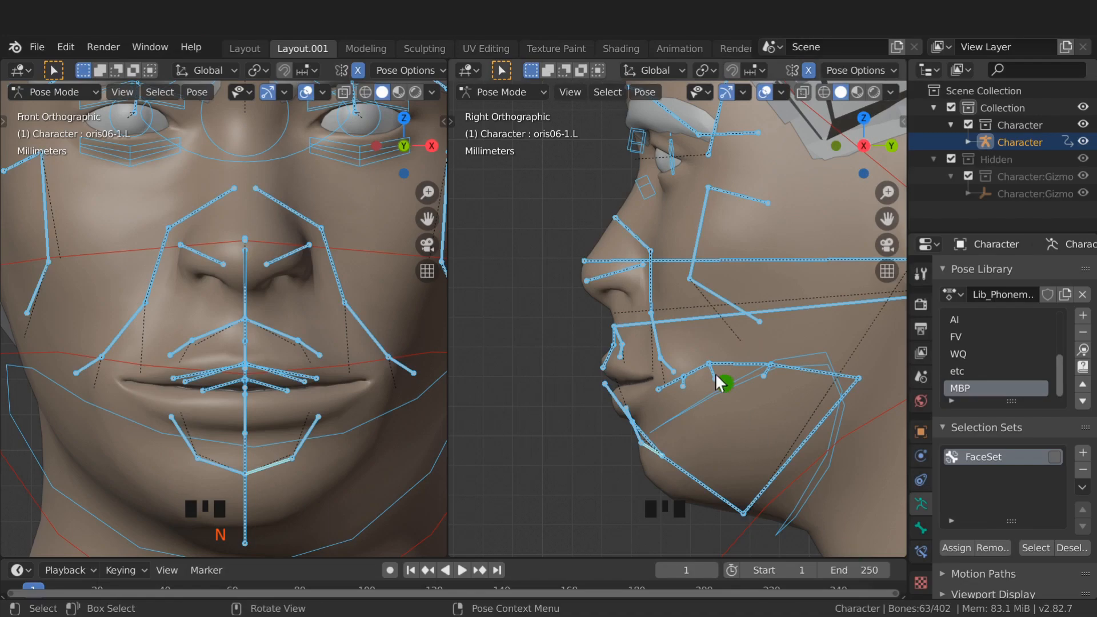
Step: Switch to Blender and load CharacterLine_001.dat as the Papagayo import file in the LipSync Importer & Blinker
key(n)
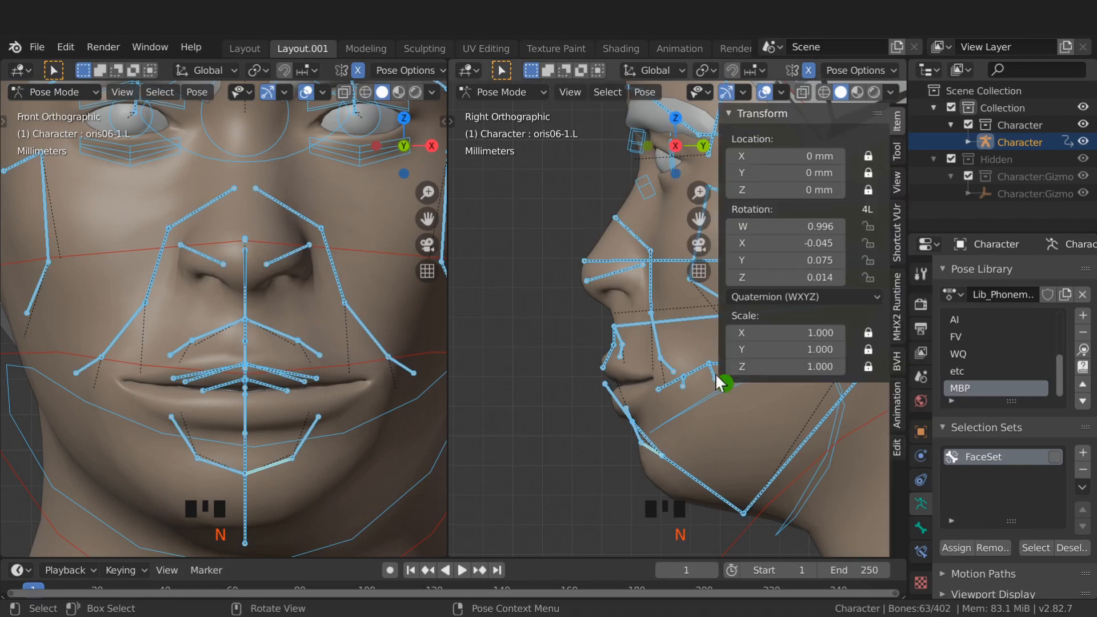
click(896, 404)
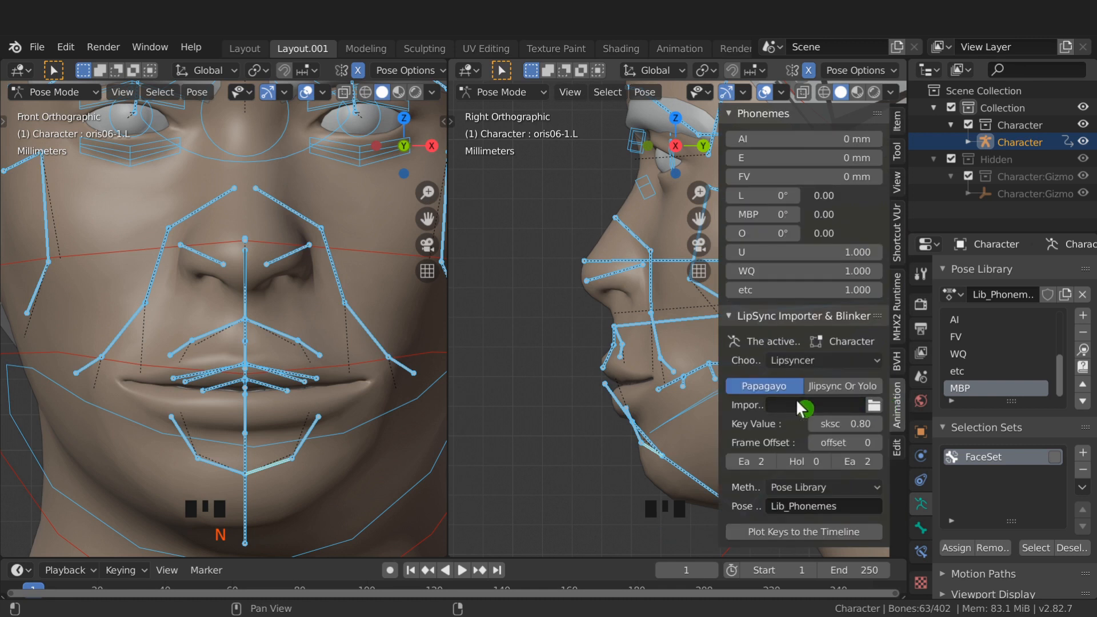
click(873, 405)
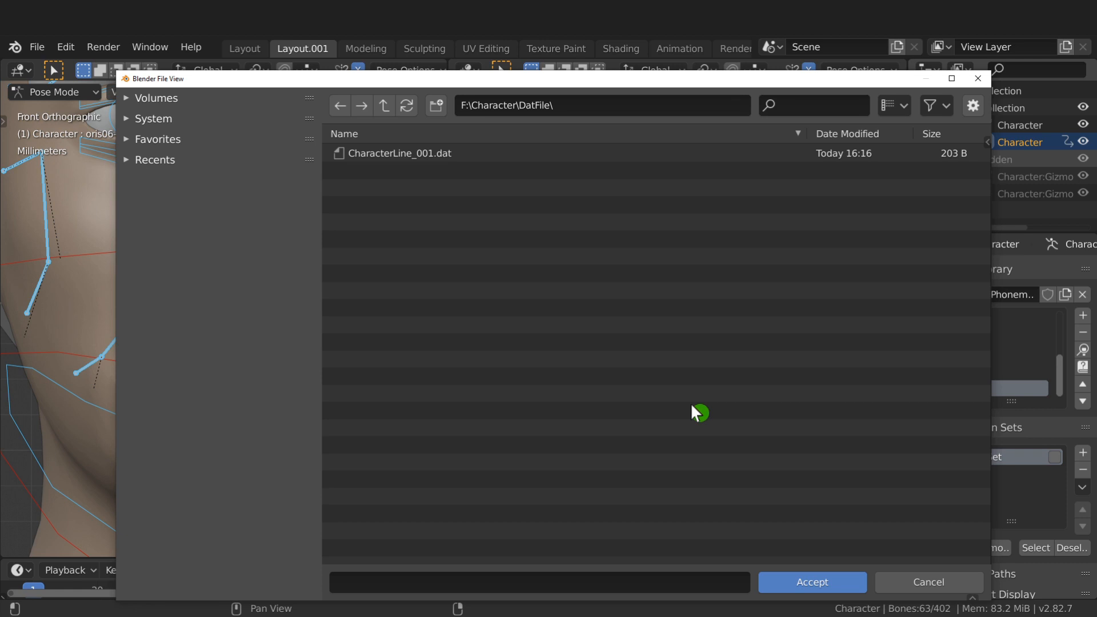
click(806, 581)
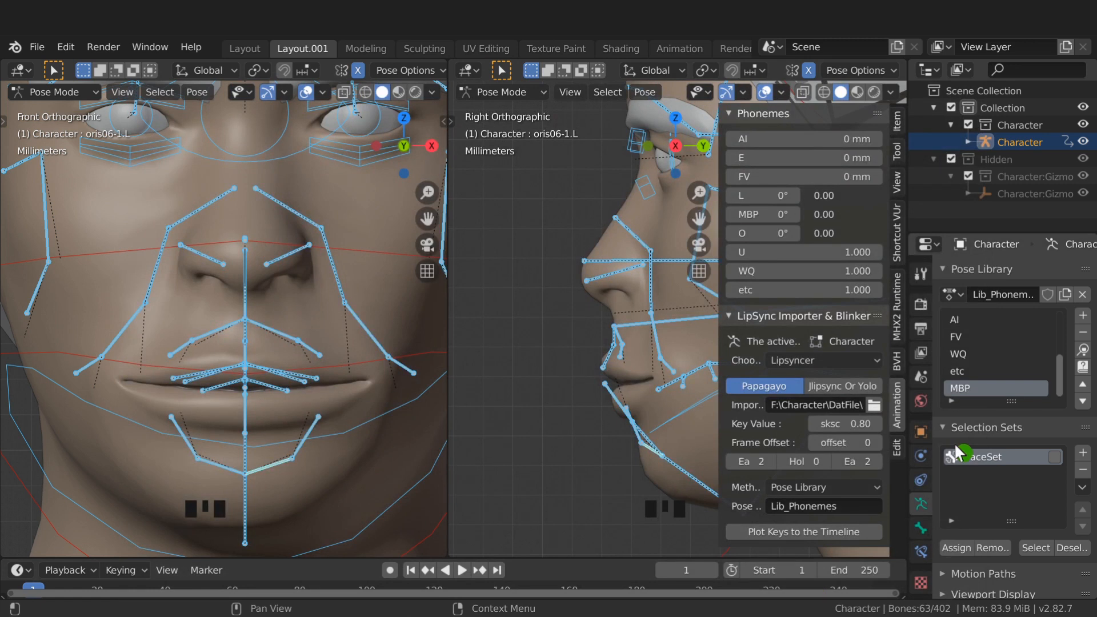
Step: Check that the importer's pose library name matches Lib_Phonemes and plot the lip-sync keys to the timeline
click(845, 506)
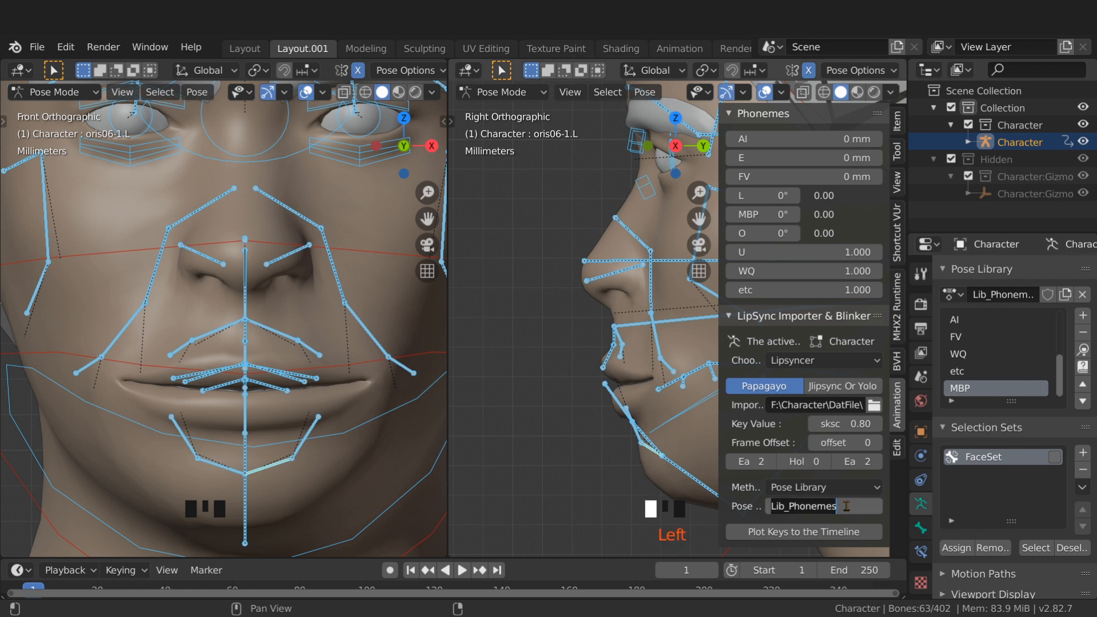
click(1010, 297)
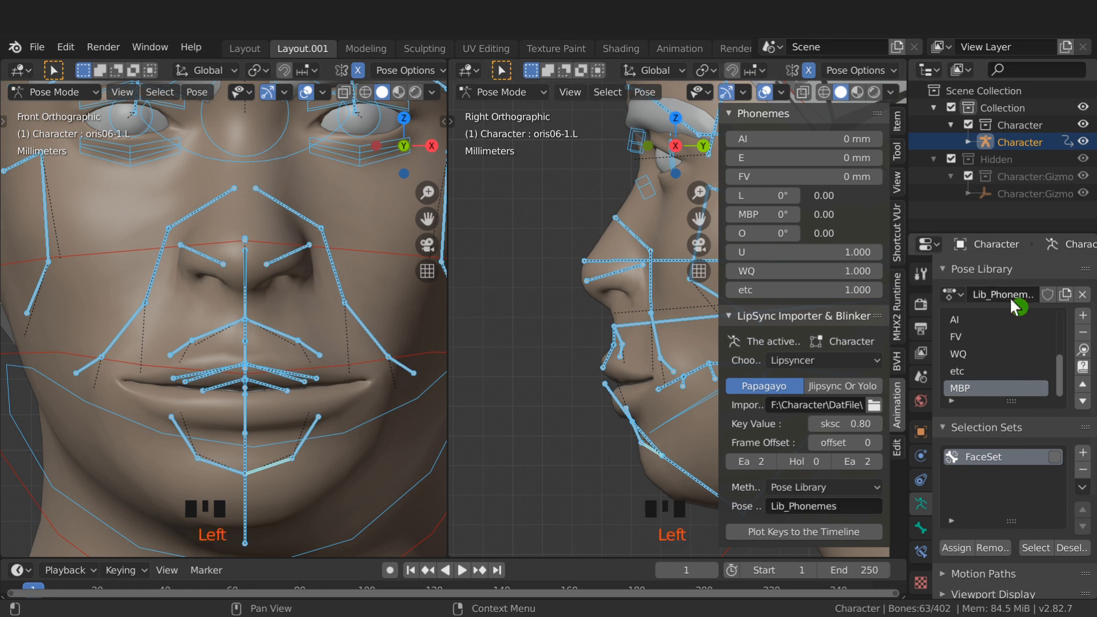
click(788, 532)
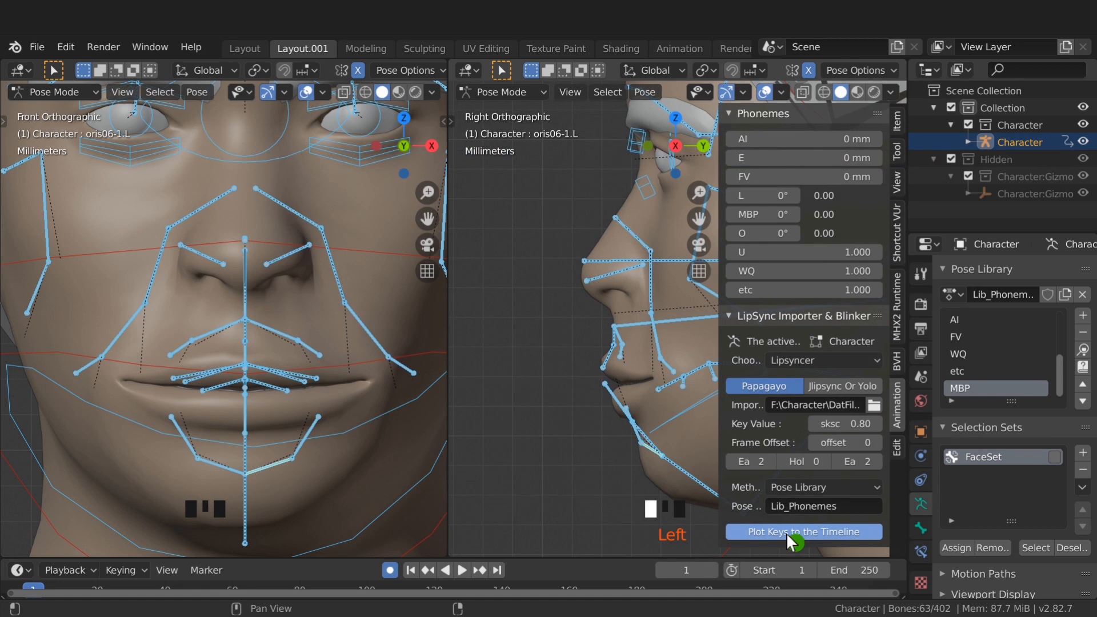
Step: Enlarge the timeline and play the lip-sync animation, turning off auto keying and returning to the first frame
drag(595, 558, 595, 481)
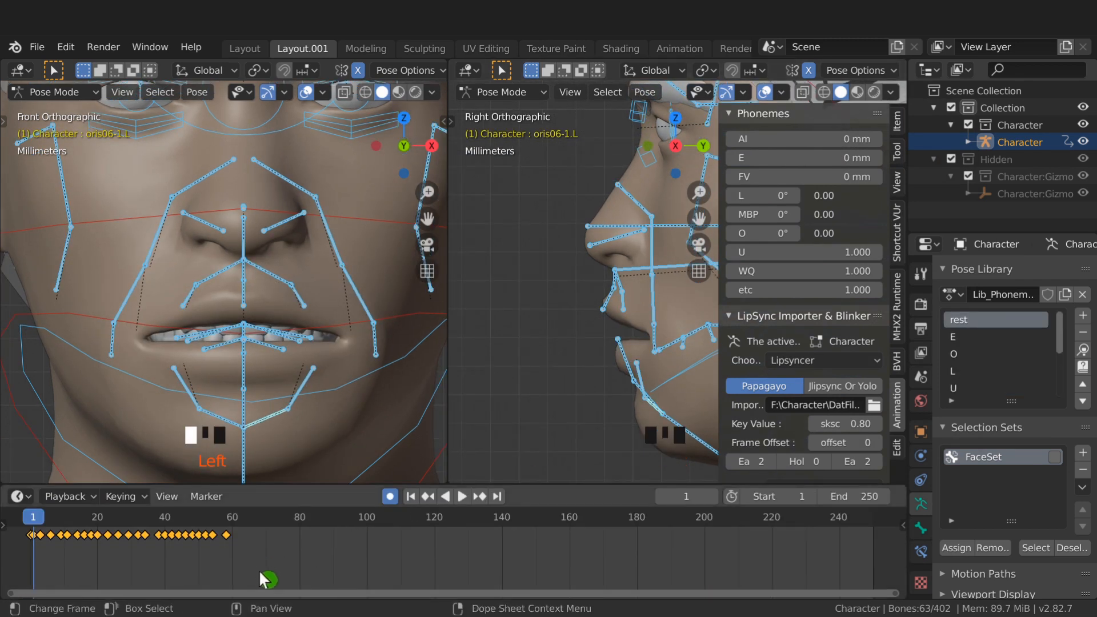
click(462, 496)
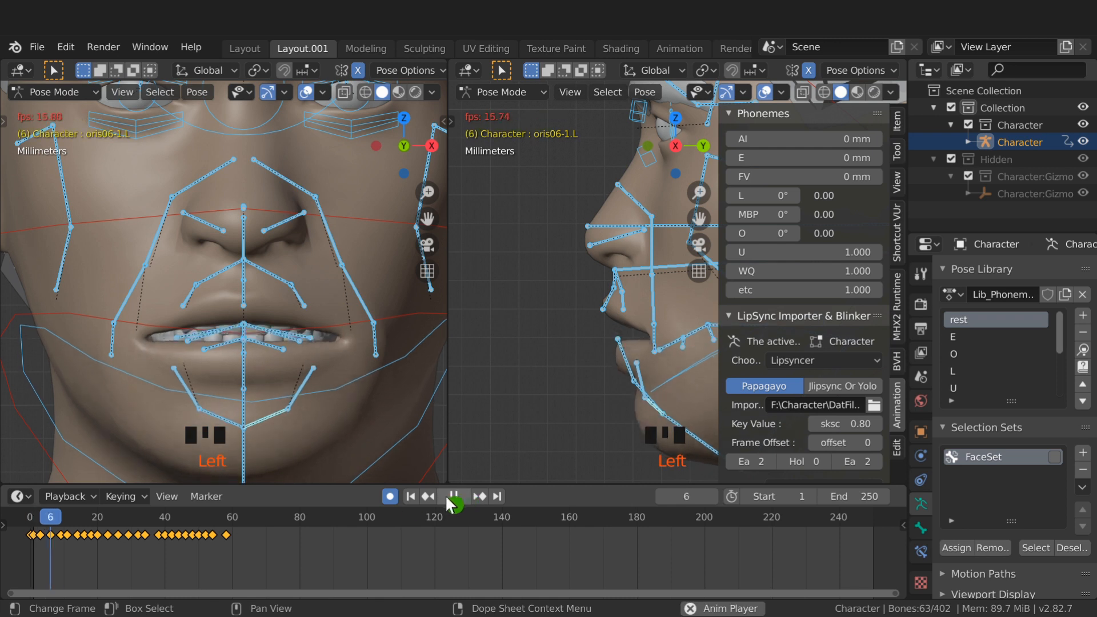
click(390, 496)
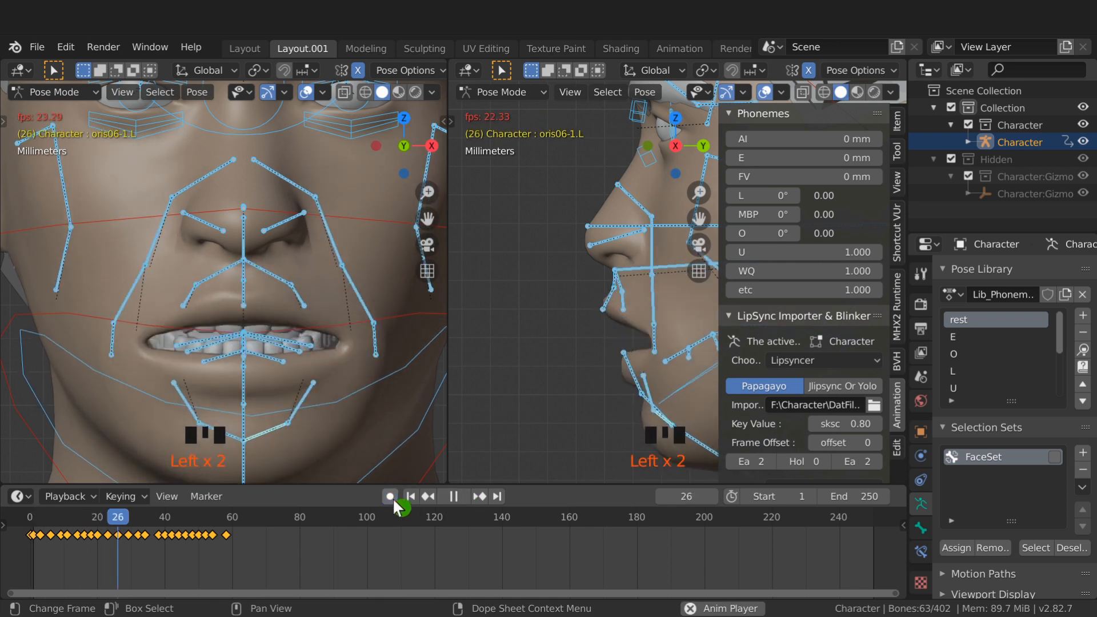
click(452, 495)
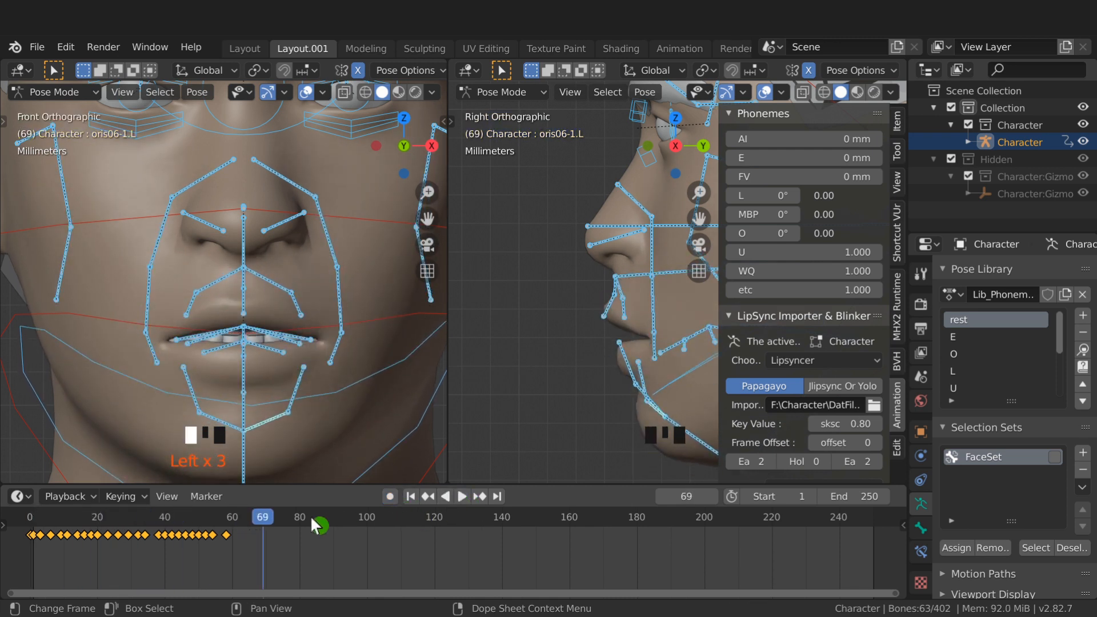
click(410, 496)
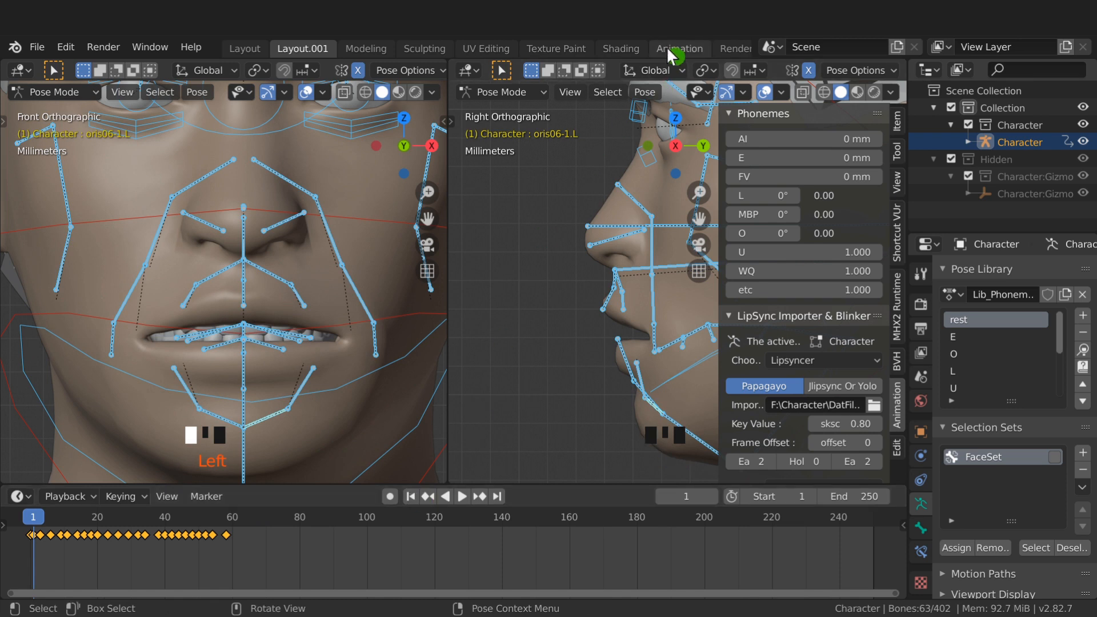
Step: Add a Video Editing workspace to the project
scroll(670, 52, down, 5)
scroll(666, 46, down, 9)
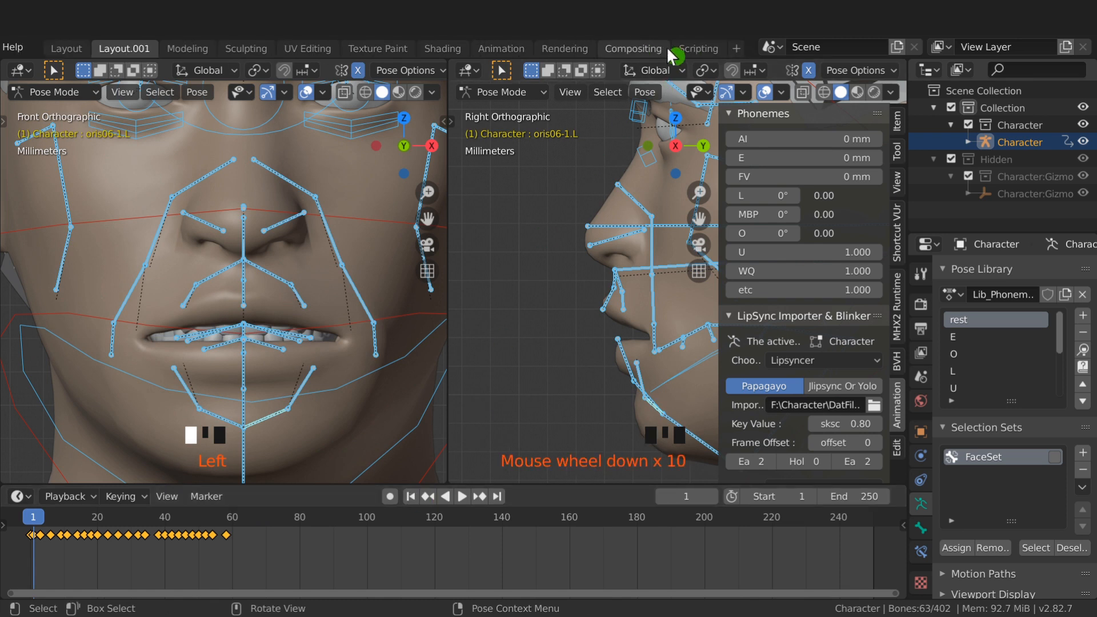
click(736, 51)
mouse_move(729, 150)
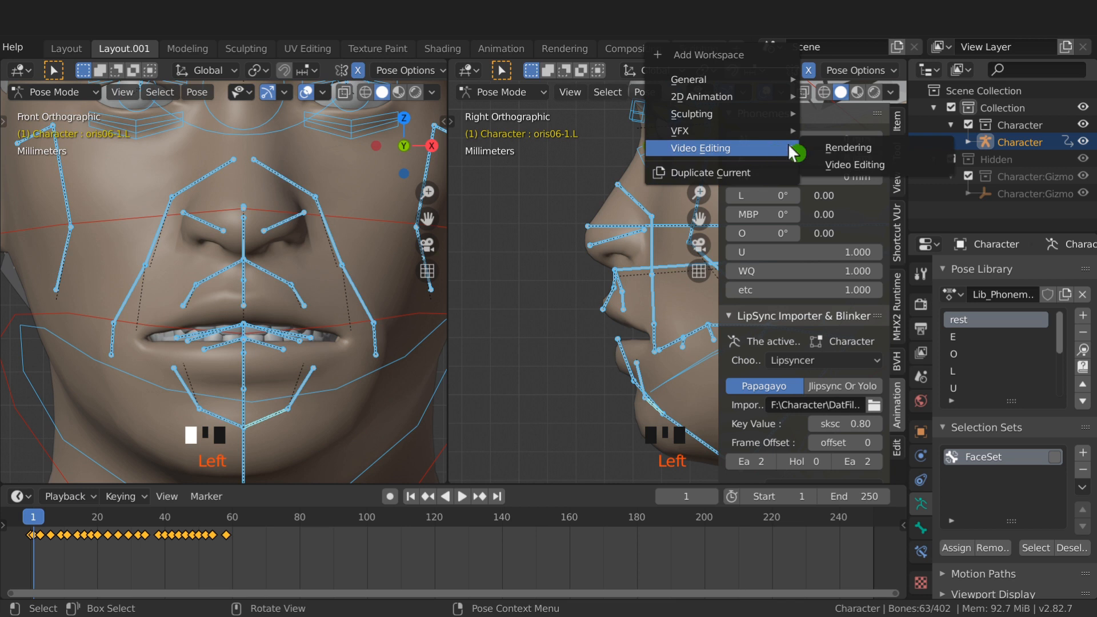
click(838, 166)
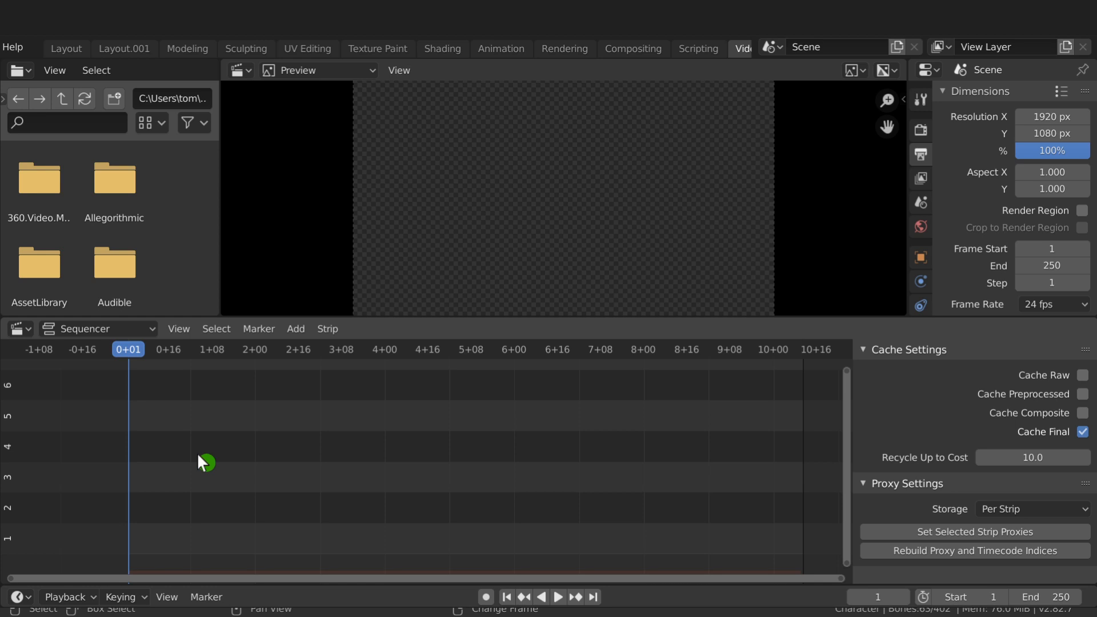
Step: Add Characters Line.wav as a sound strip on channel 2 from frame 1, and set the scene's end to frame 58
key(shift+a)
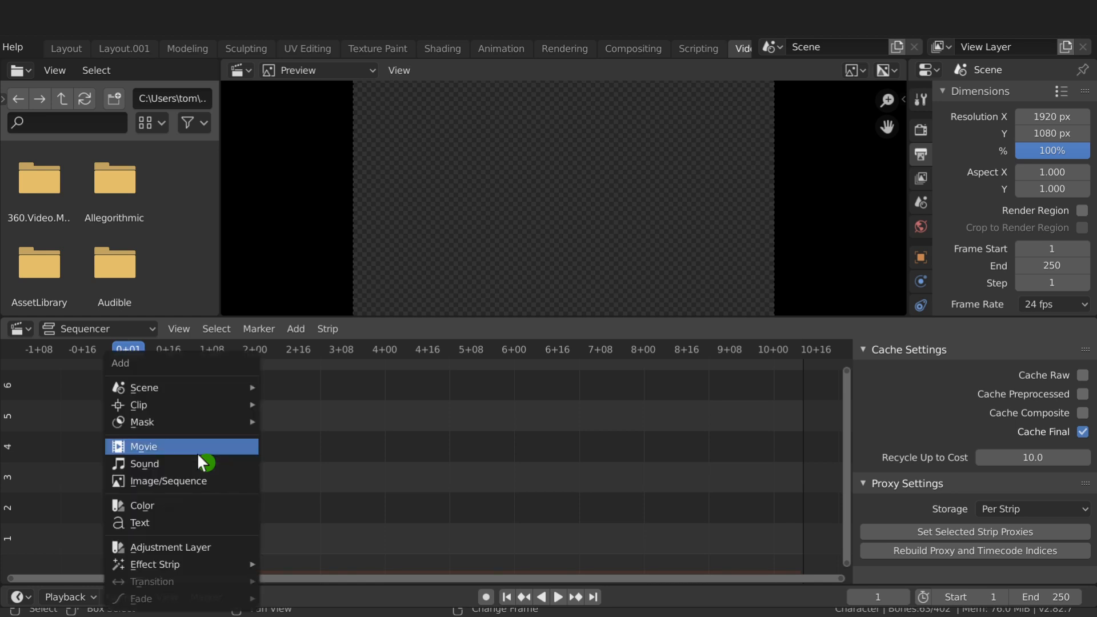
click(164, 465)
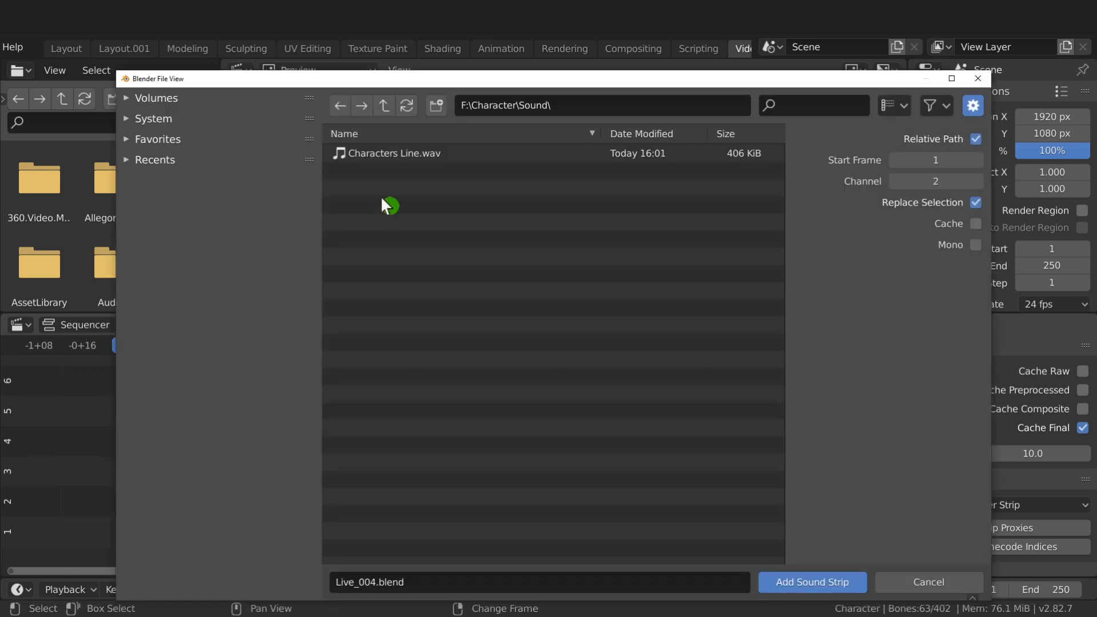
click(379, 153)
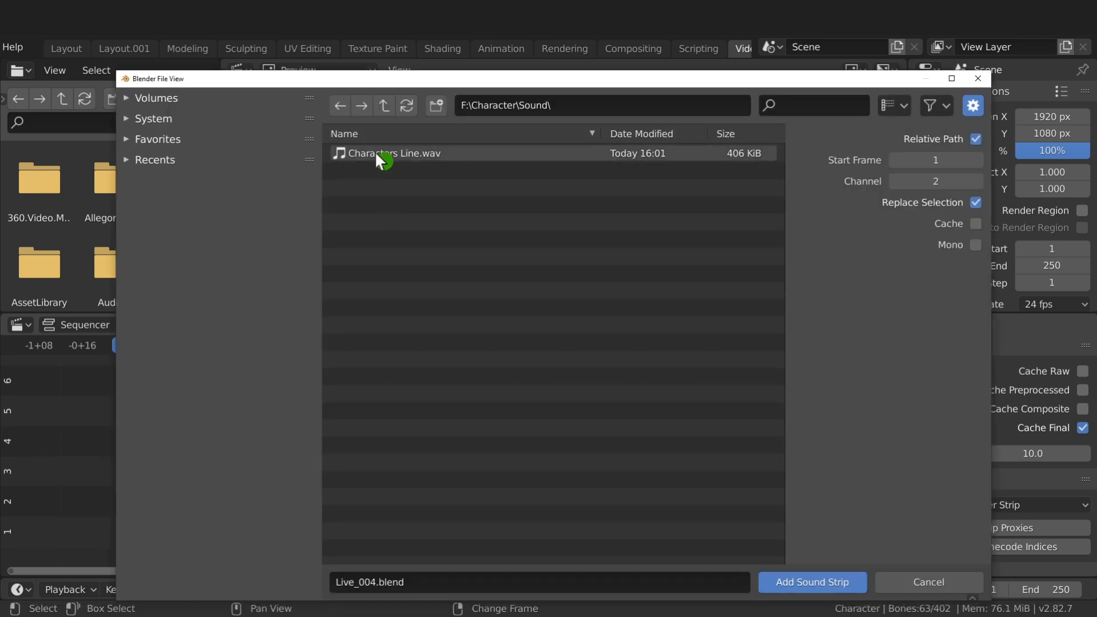
click(799, 582)
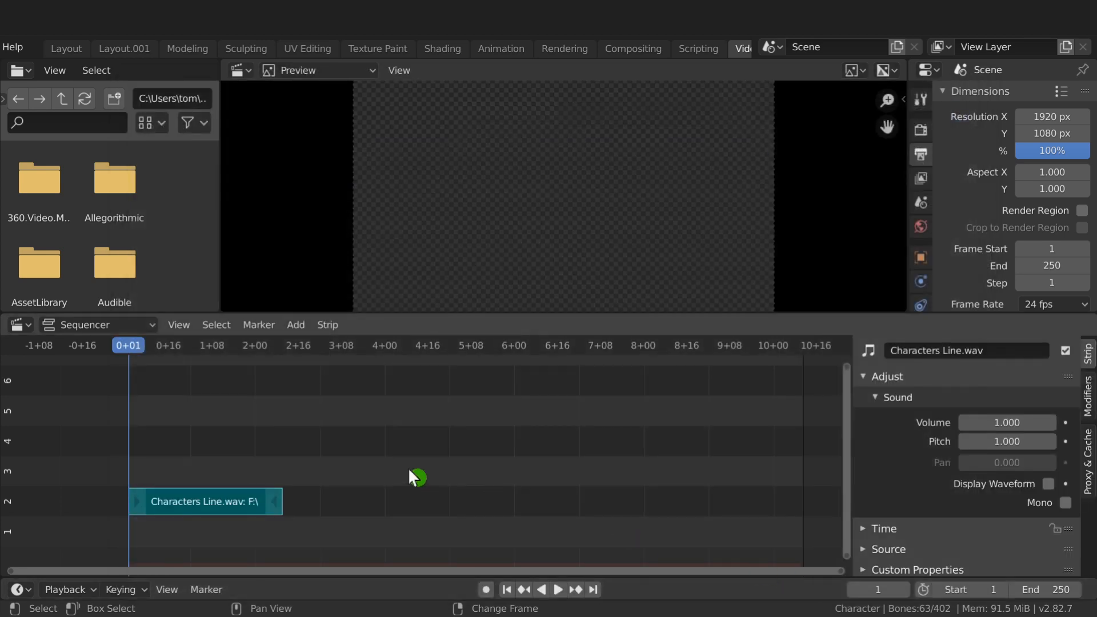
key(Page_Up)
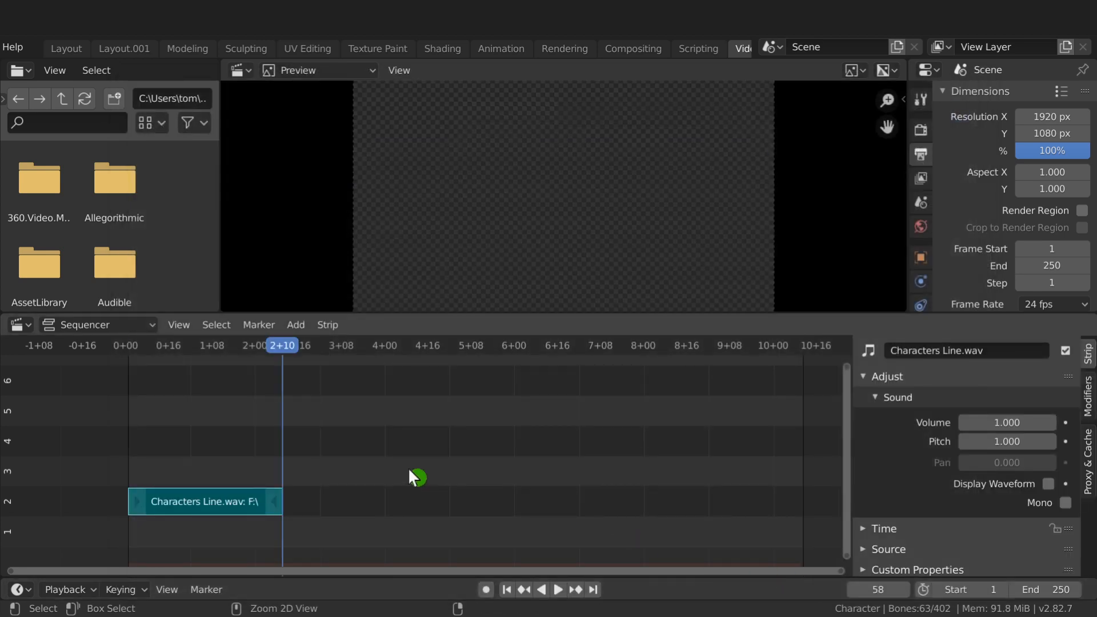
key(ctrl+End)
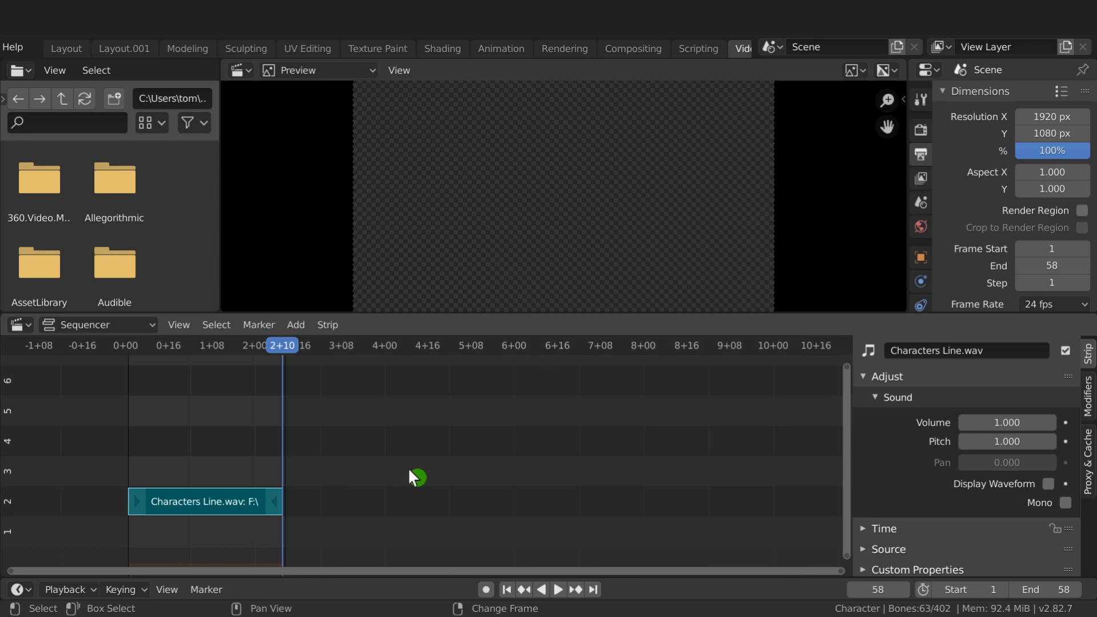
Step: Return to the Layout.001 workspace and play the lip-sync animation together with the voice clip
click(135, 48)
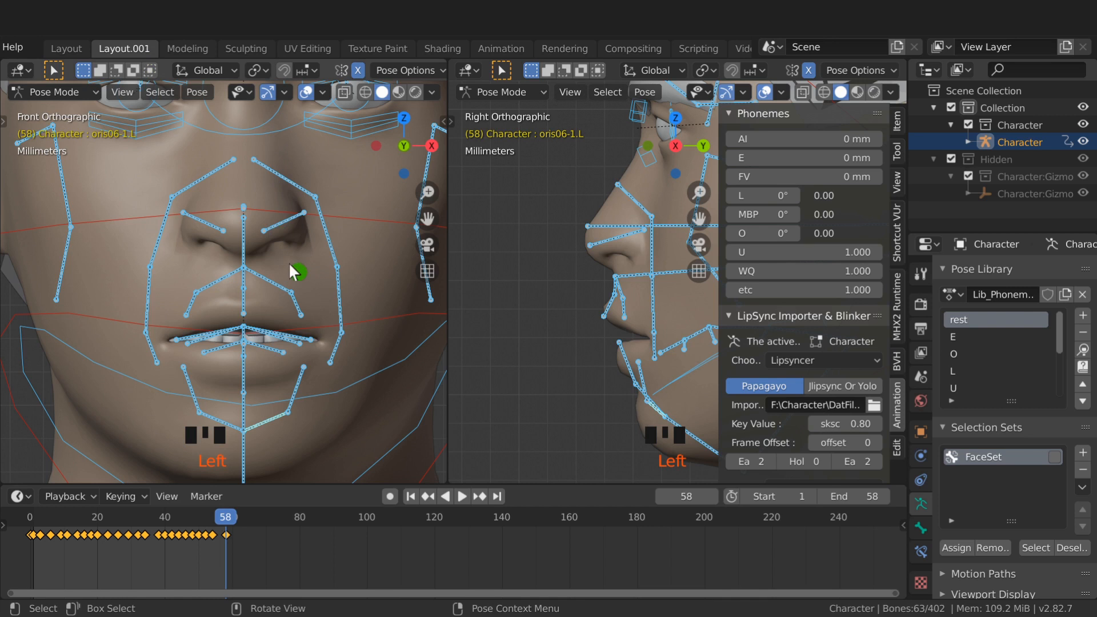
key(space)
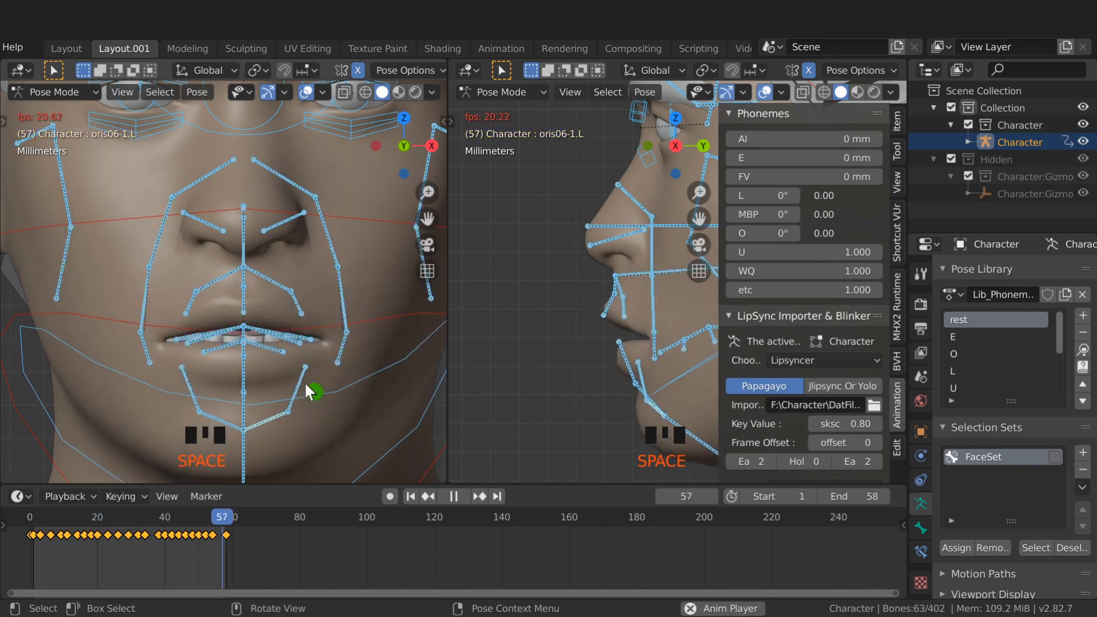
key(space)
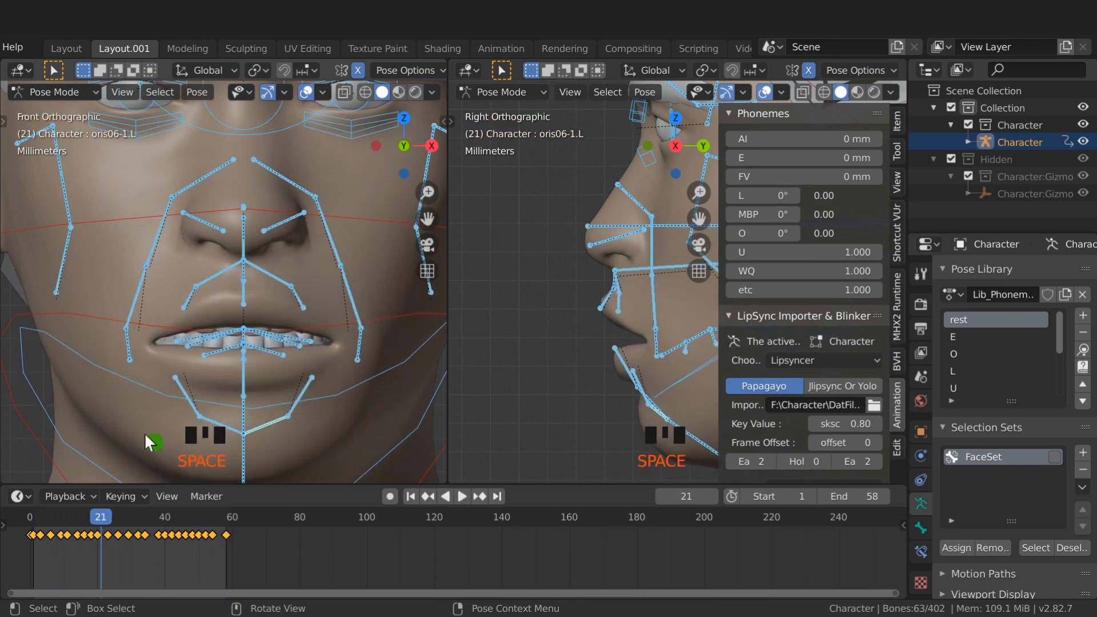
Step: Set the playback sync mode to AV-sync and replay the lip-sync with sound
click(86, 496)
click(93, 129)
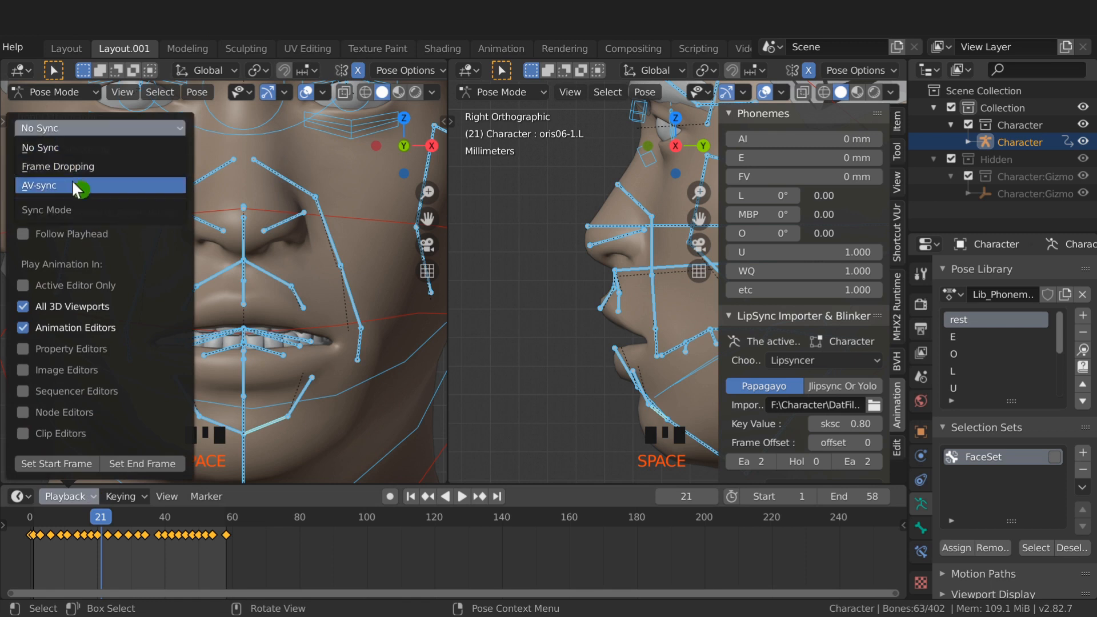
click(71, 180)
key(space)
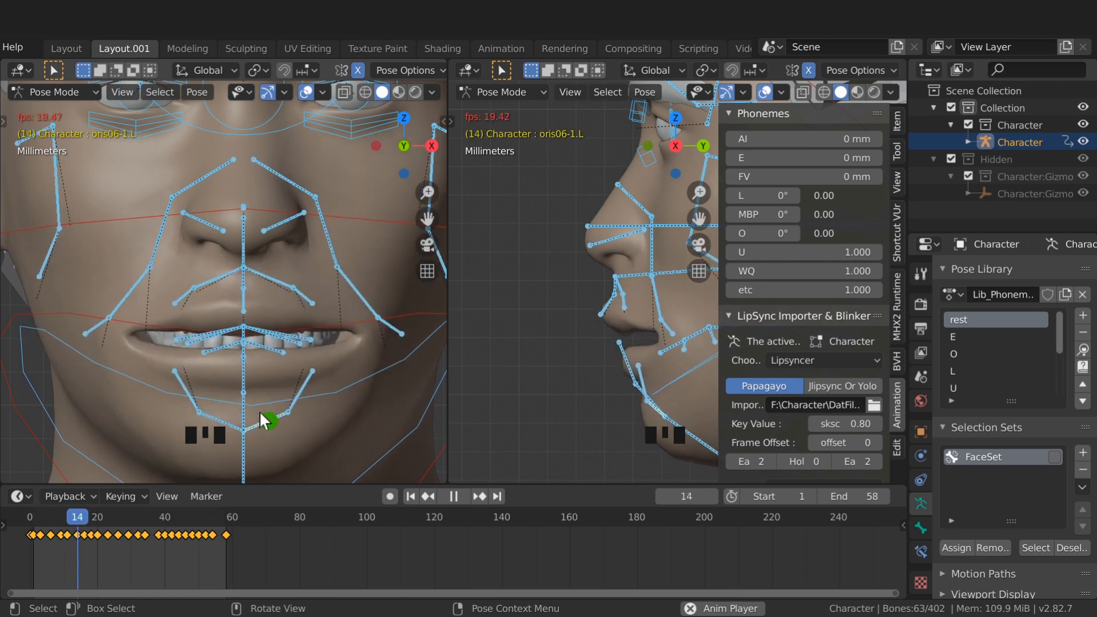
key(space)
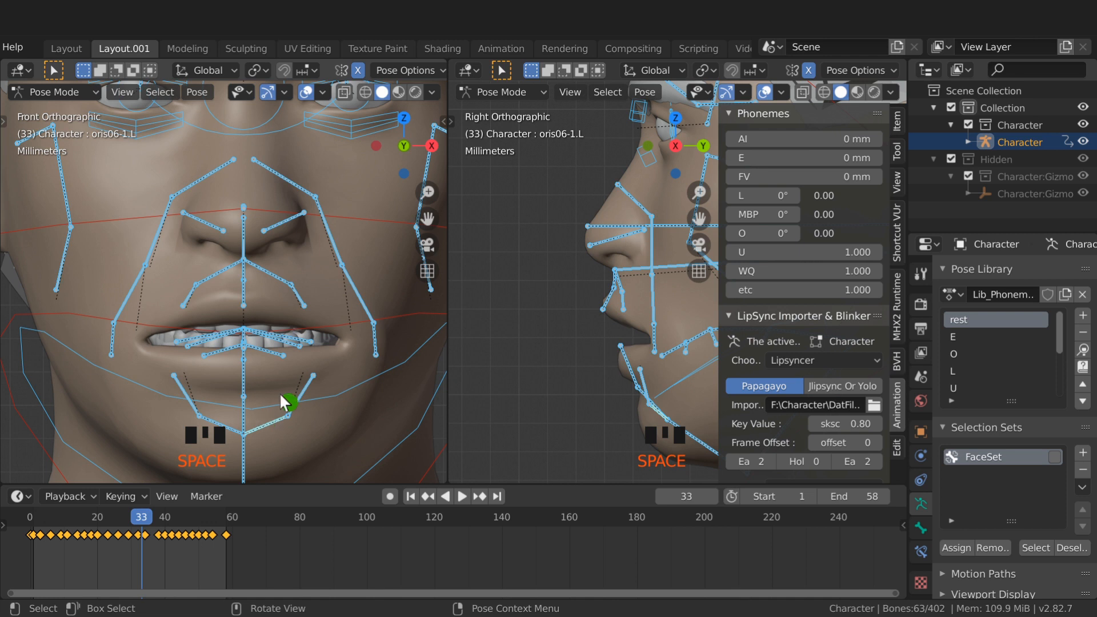
Step: In the Animation workspace, change the first 3D viewport to a Dope Sheet in Action Editor mode
click(503, 51)
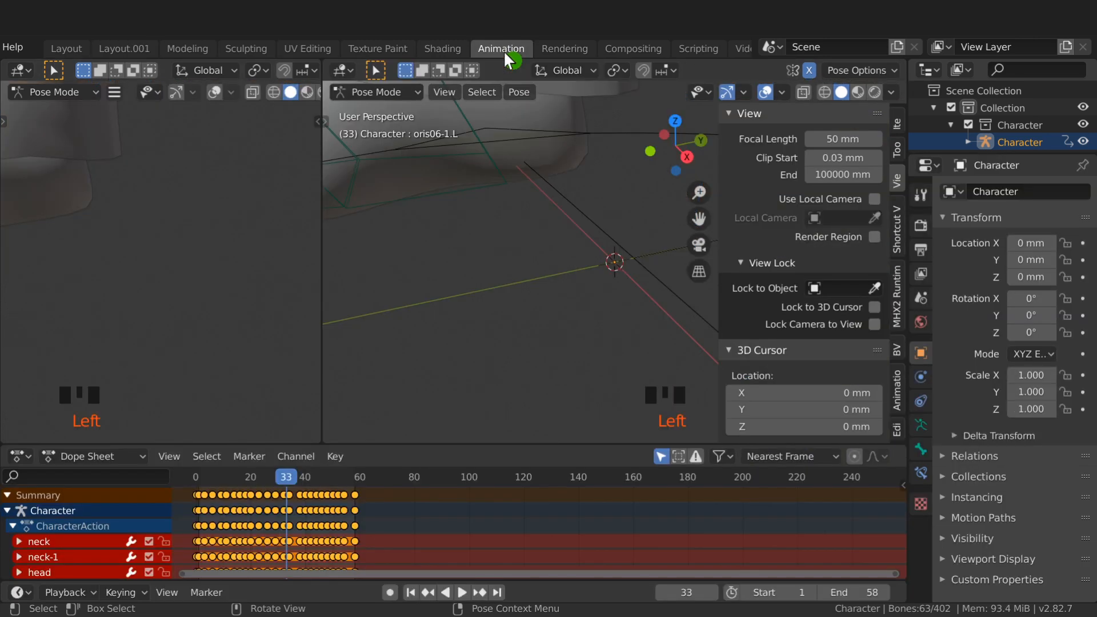
click(20, 70)
click(218, 134)
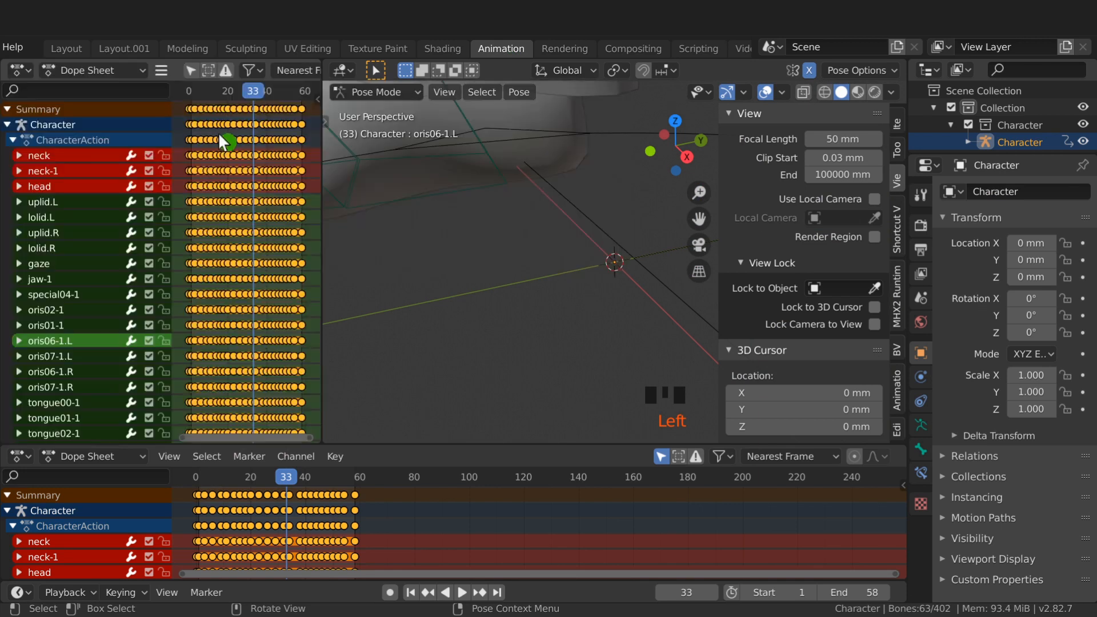
click(115, 71)
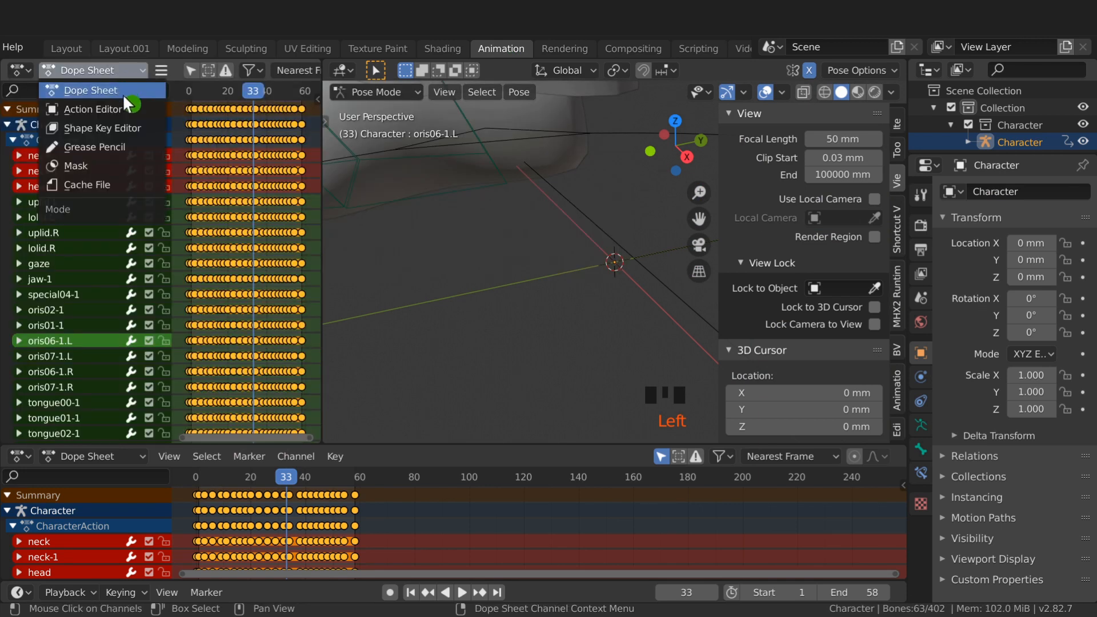
click(124, 109)
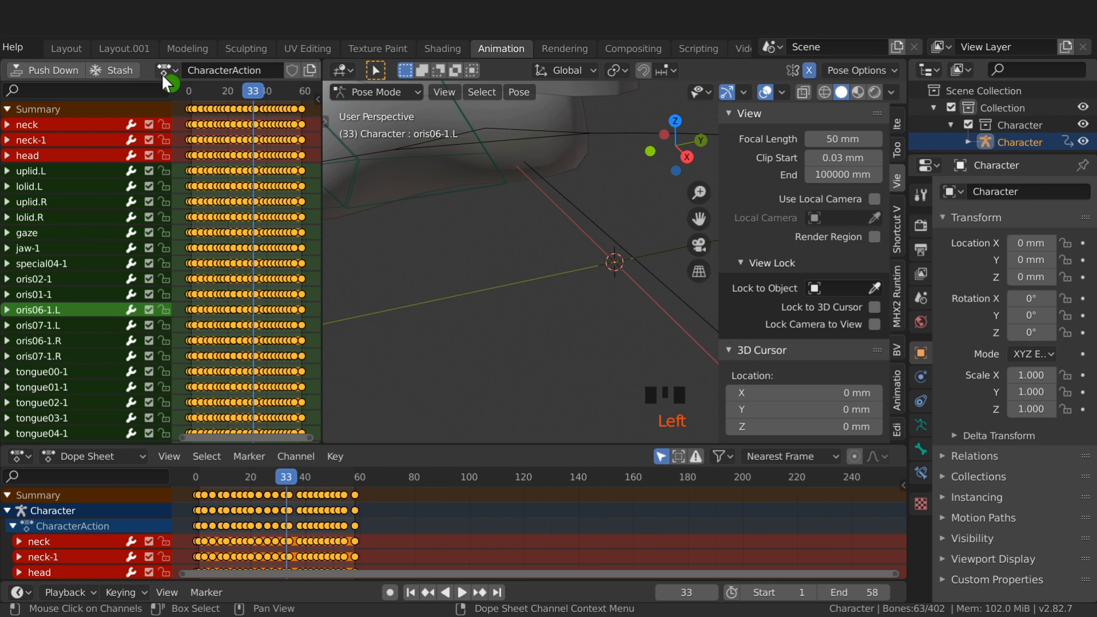
Step: Rename the character's action to CharacterLine_001 and push it down onto the NLA stack
click(264, 71)
drag(263, 70, 235, 67)
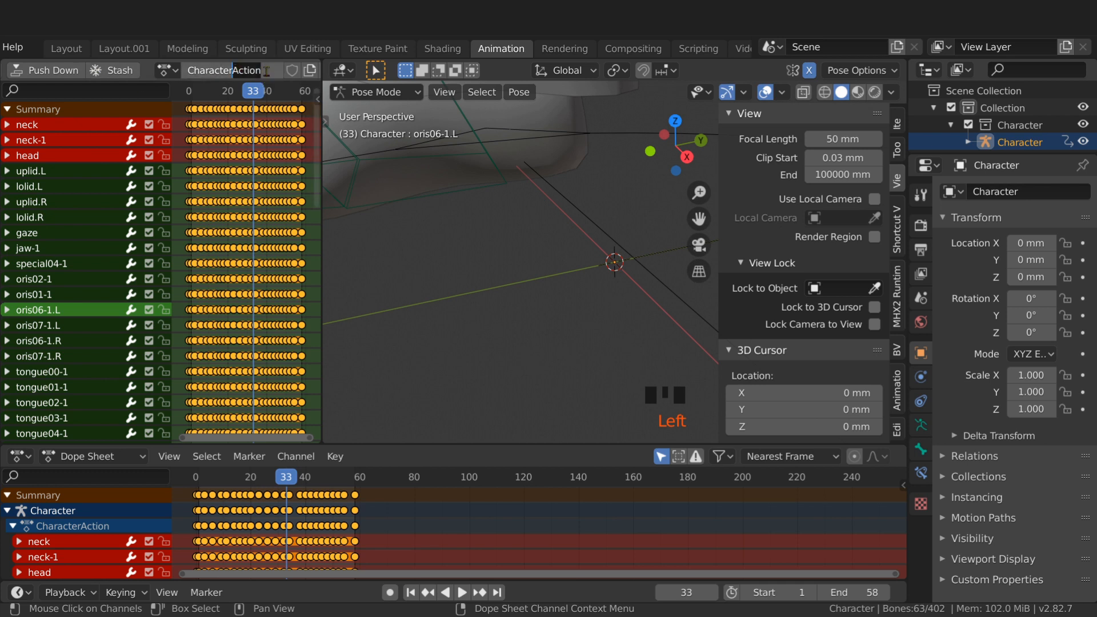
text(Line_001)
key(Return)
click(58, 67)
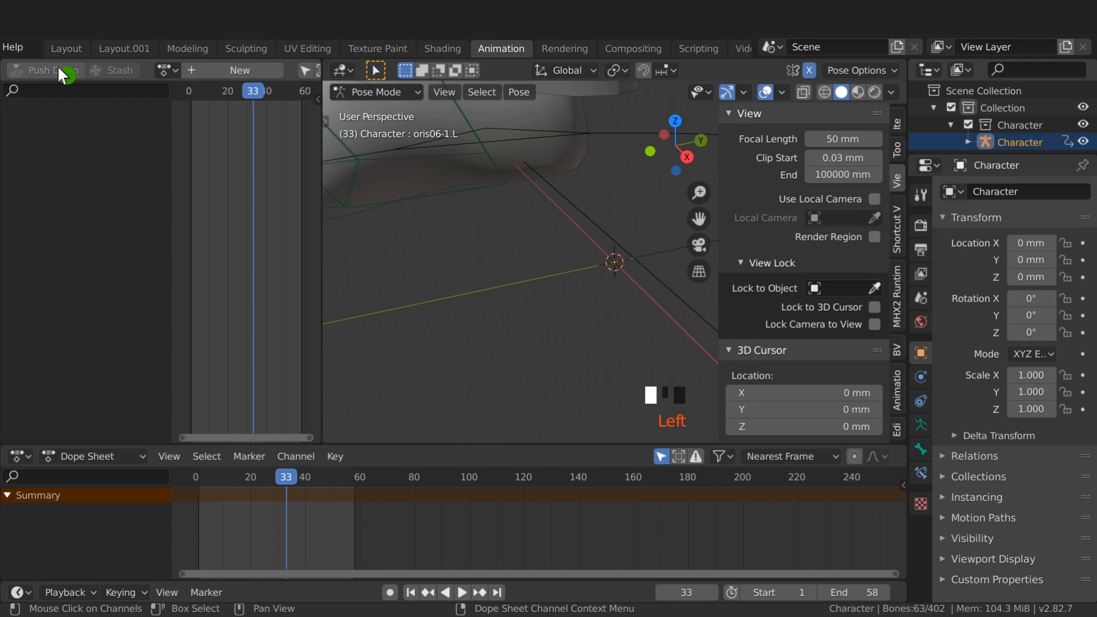
Step: Switch the Action Editor area to the Nonlinear Animation editor to show the CharacterLine_001 strip
scroll(59, 67, left, 5)
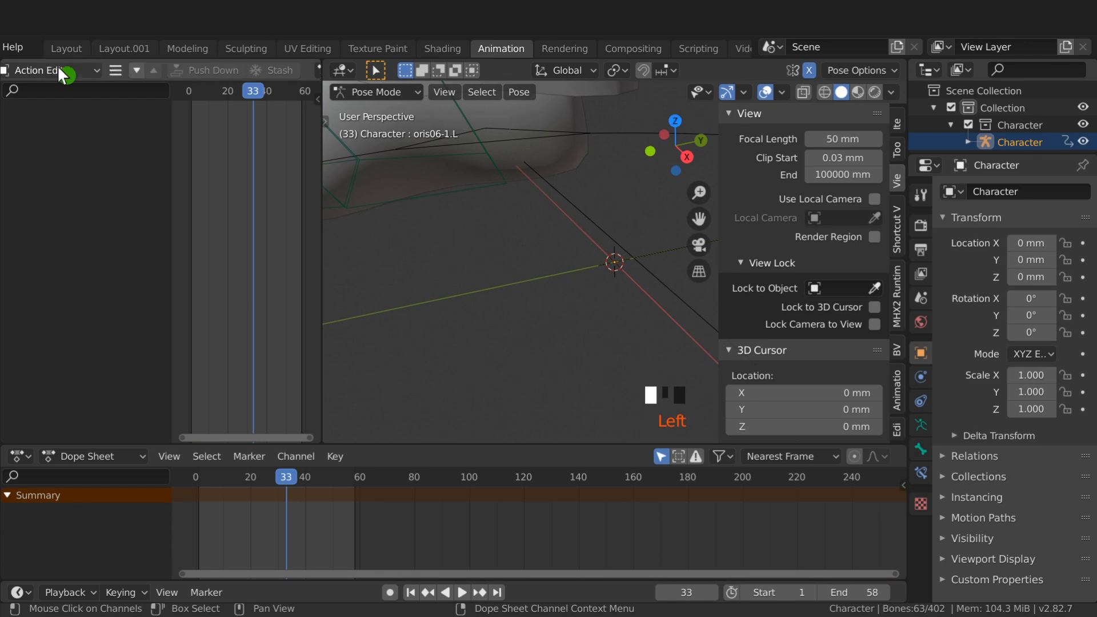
click(30, 68)
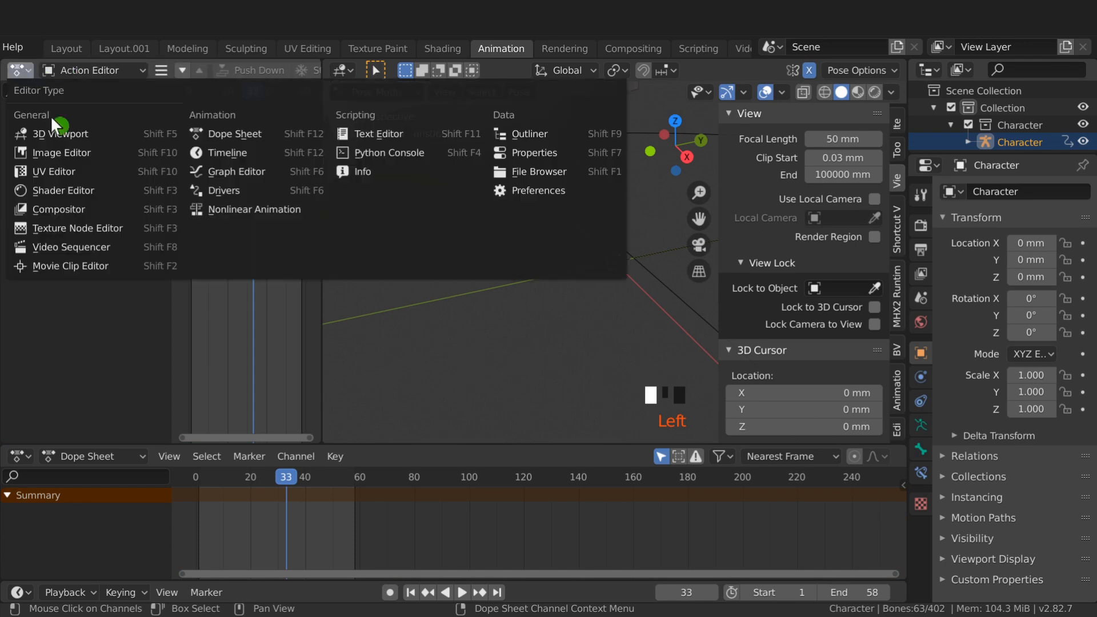
click(240, 210)
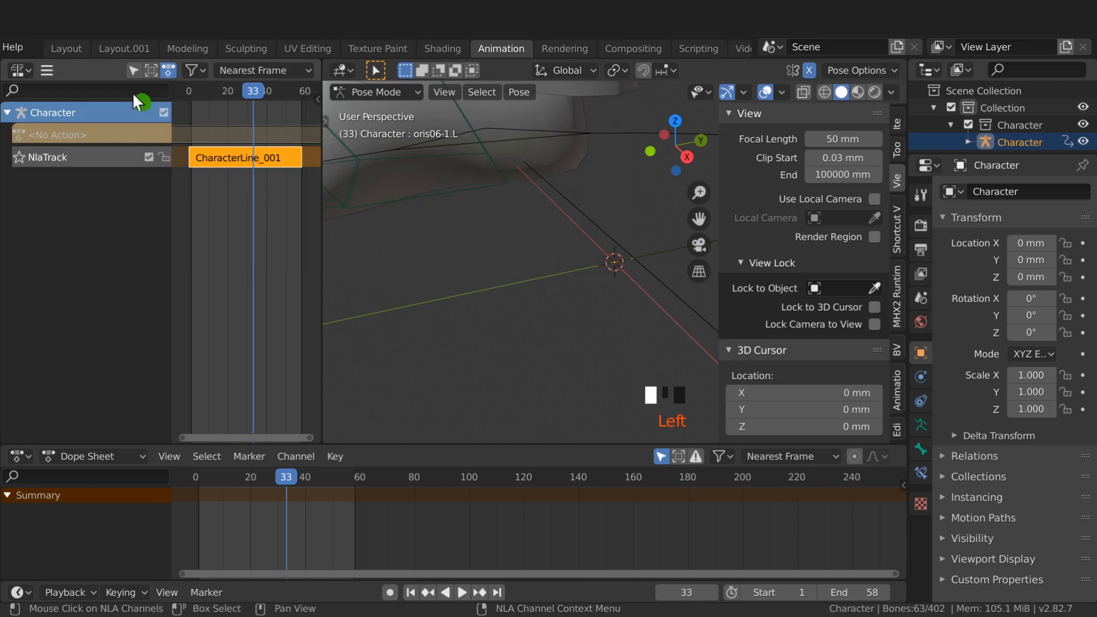
Step: In the Layout workspace, load Walk.bvh from the Walk folder and retarget it to the character with Retarget BVH
click(67, 47)
scroll(420, 204, down, 16)
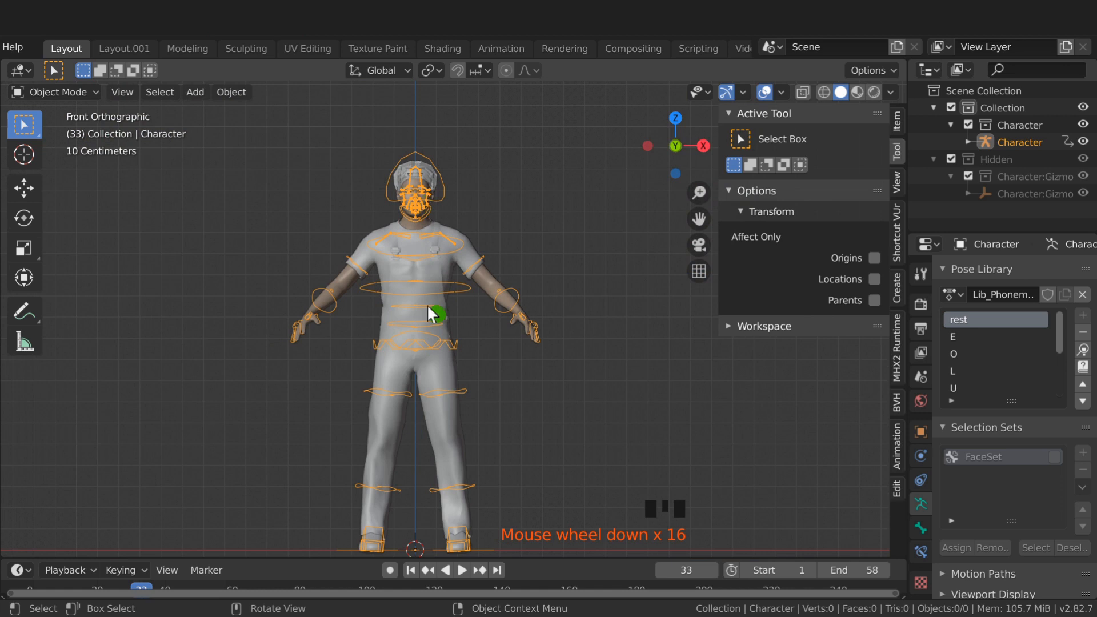
key(n)
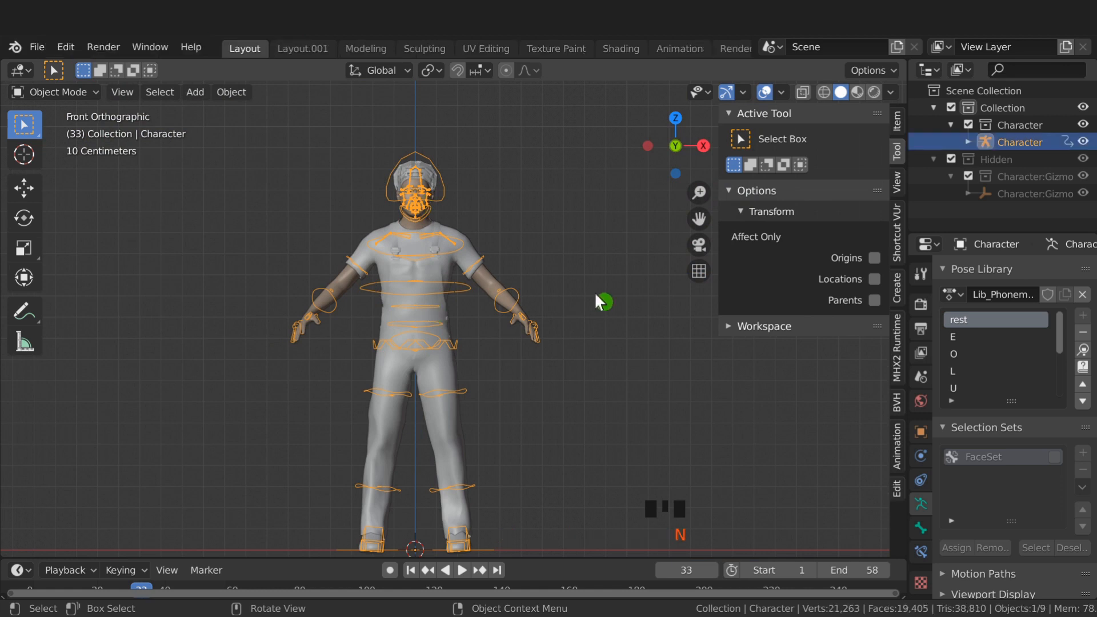
click(898, 404)
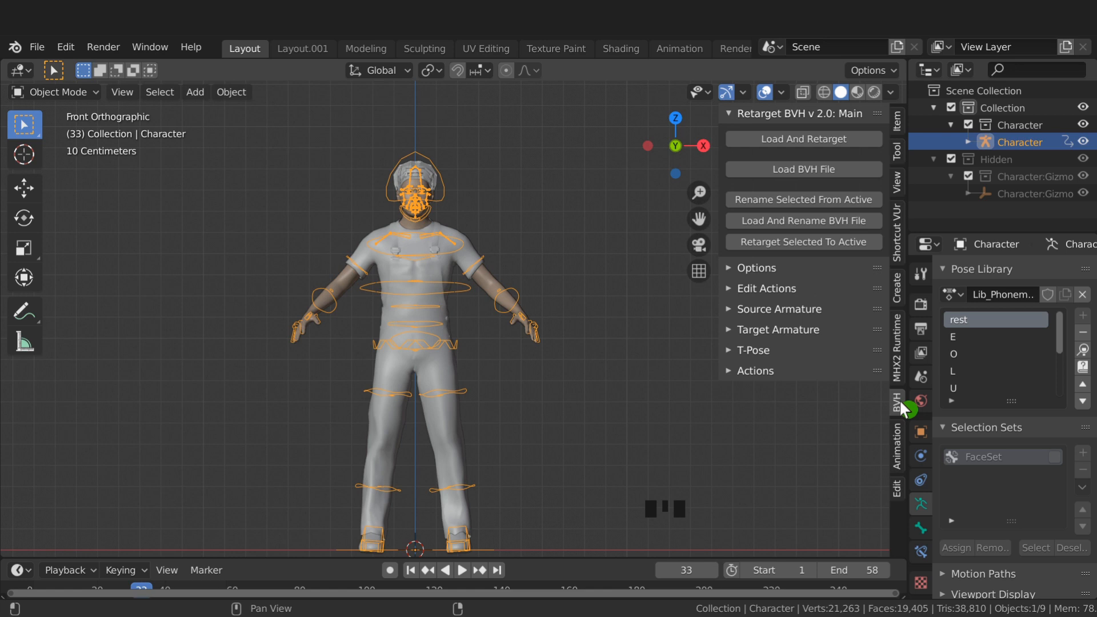
click(817, 137)
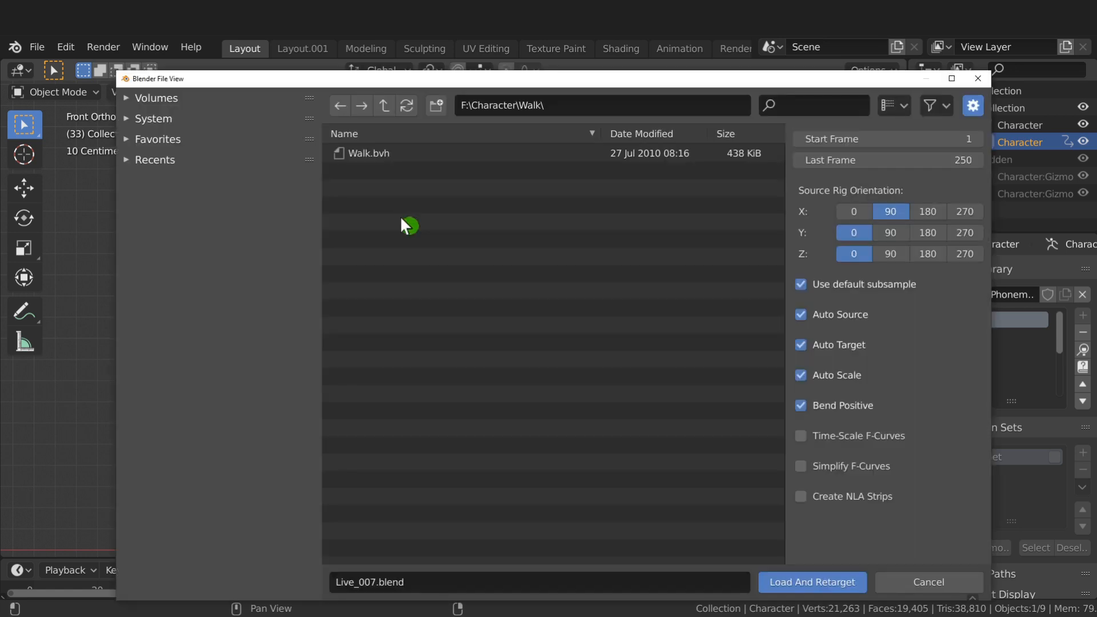
click(369, 155)
click(803, 583)
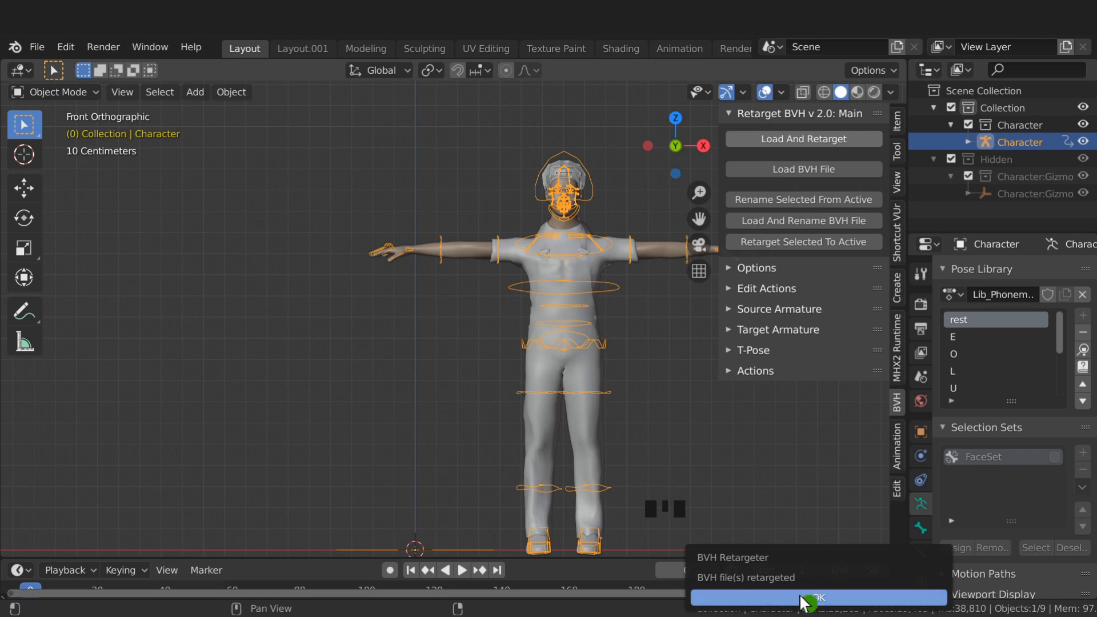
click(804, 596)
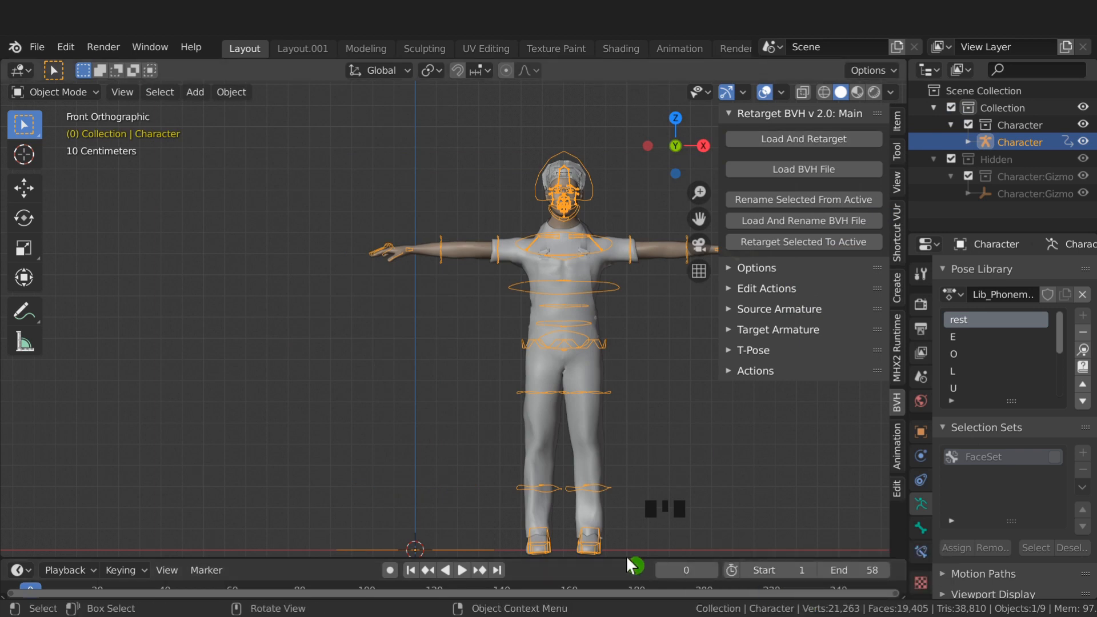
Step: Enlarge the timeline and set the scene's end to the walk's last keyframe at frame 68
drag(626, 556, 627, 470)
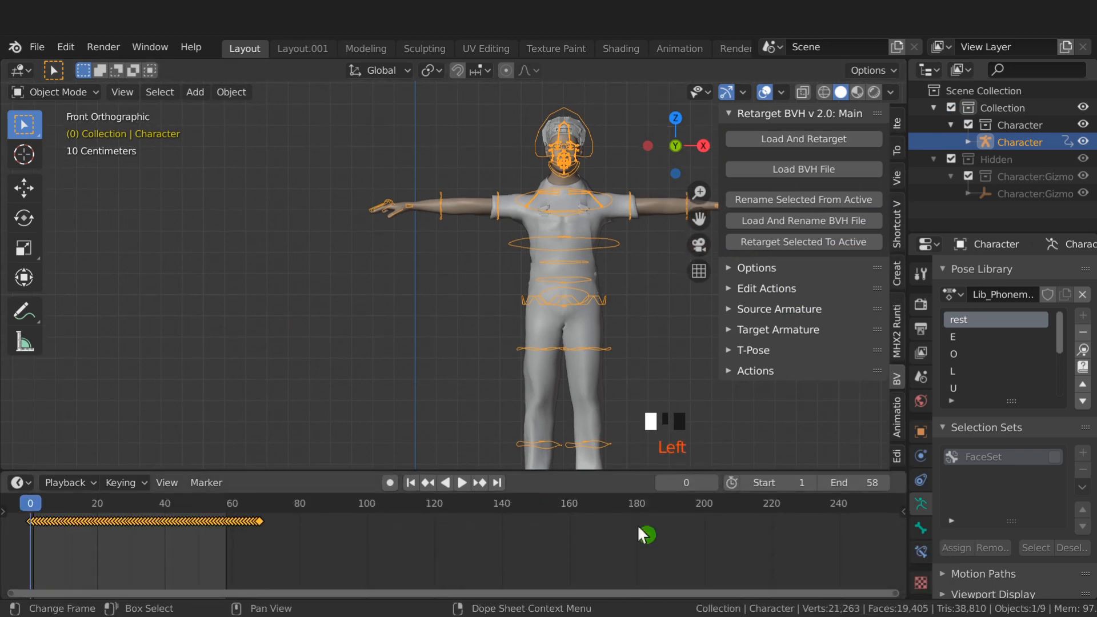
scroll(721, 521, down, 5)
scroll(280, 560, up, 8)
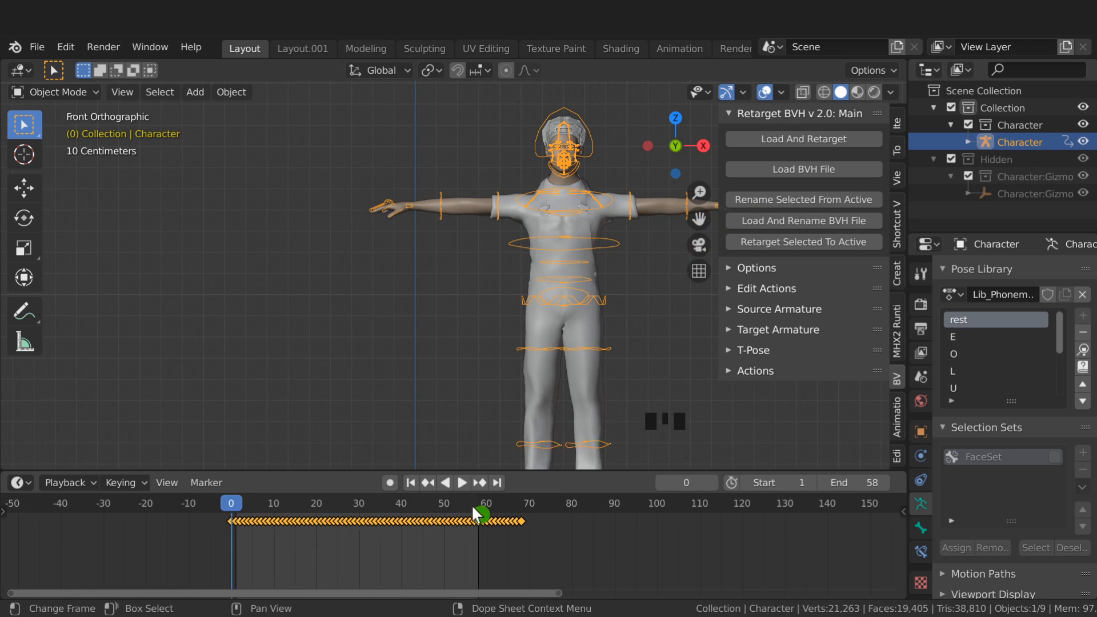
click(523, 504)
key(ctrl+End)
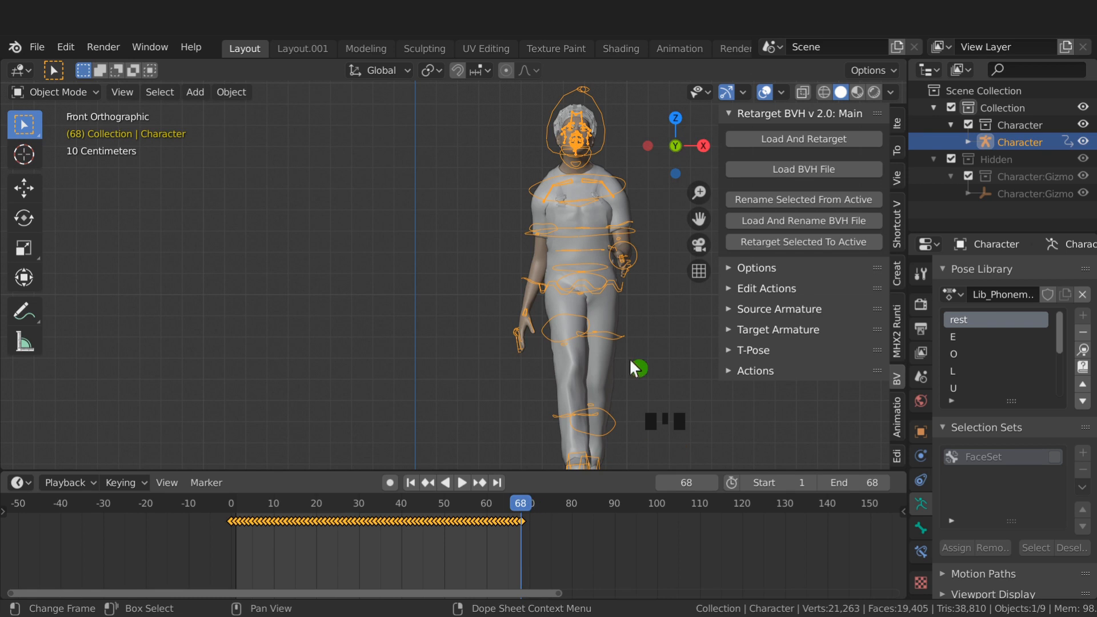
Step: In the Video Editing workspace, mute the Characters Line.wav sound strip in the sequencer
scroll(715, 47, up, 1)
scroll(714, 47, down, 5)
scroll(715, 47, down, 9)
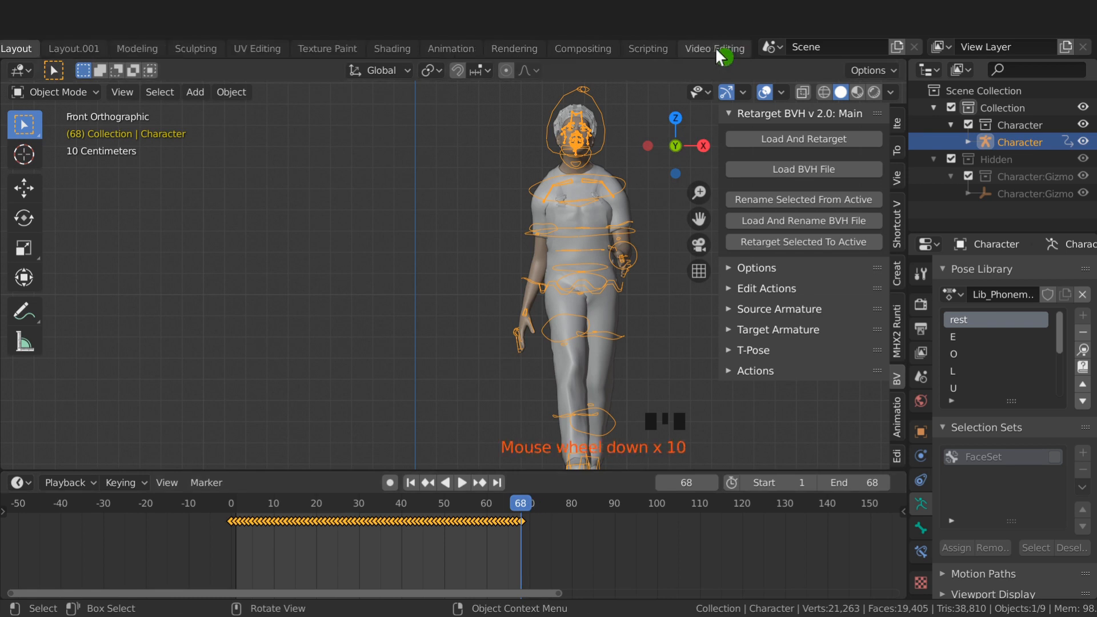
click(714, 48)
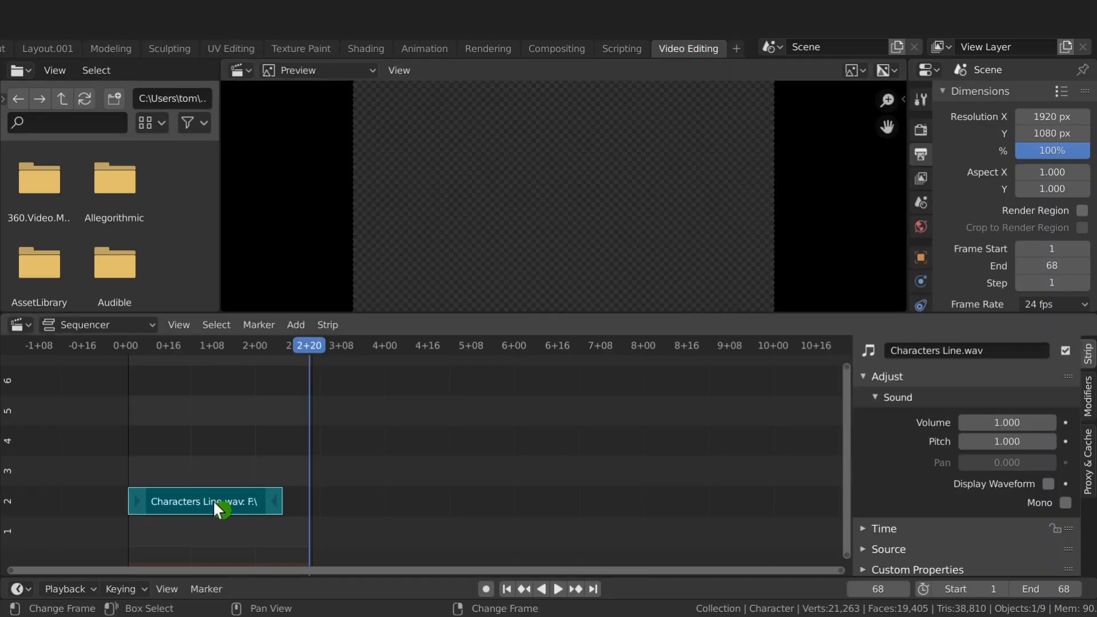
key(h)
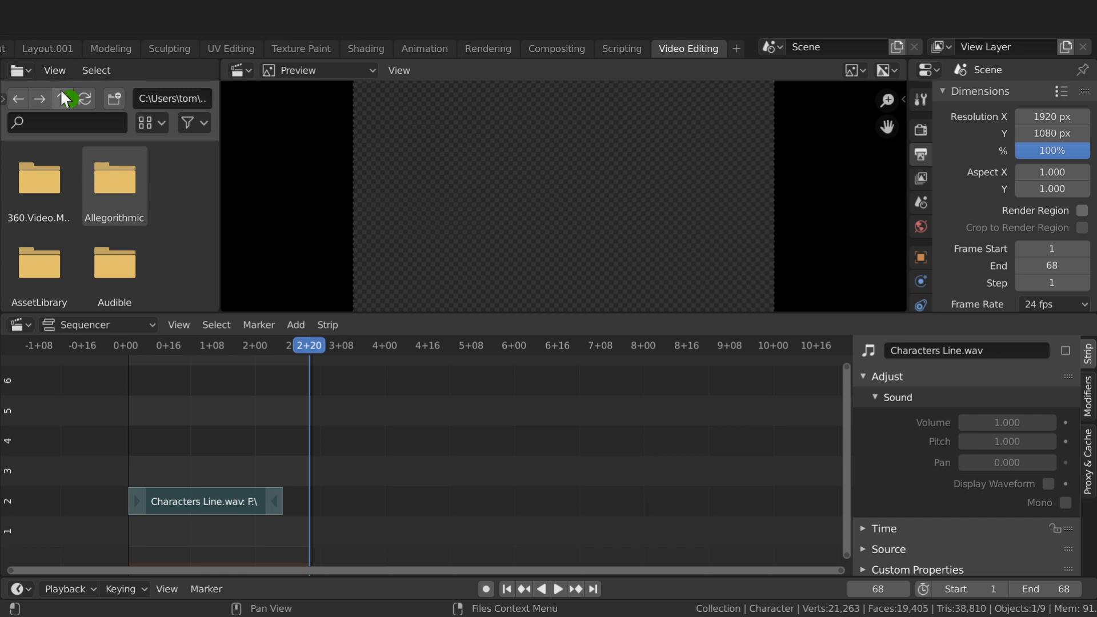
Step: Play back the retargeted walk in the Layout workspace, viewing the character at an angle, and stop the playback
scroll(28, 46, up, 2)
click(29, 47)
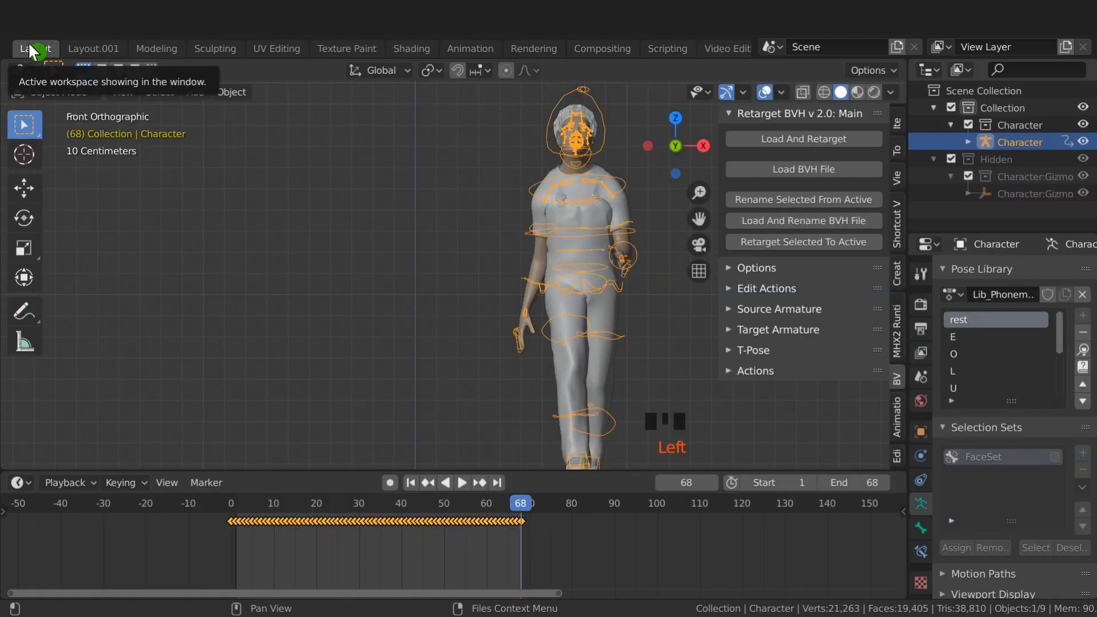
key(space)
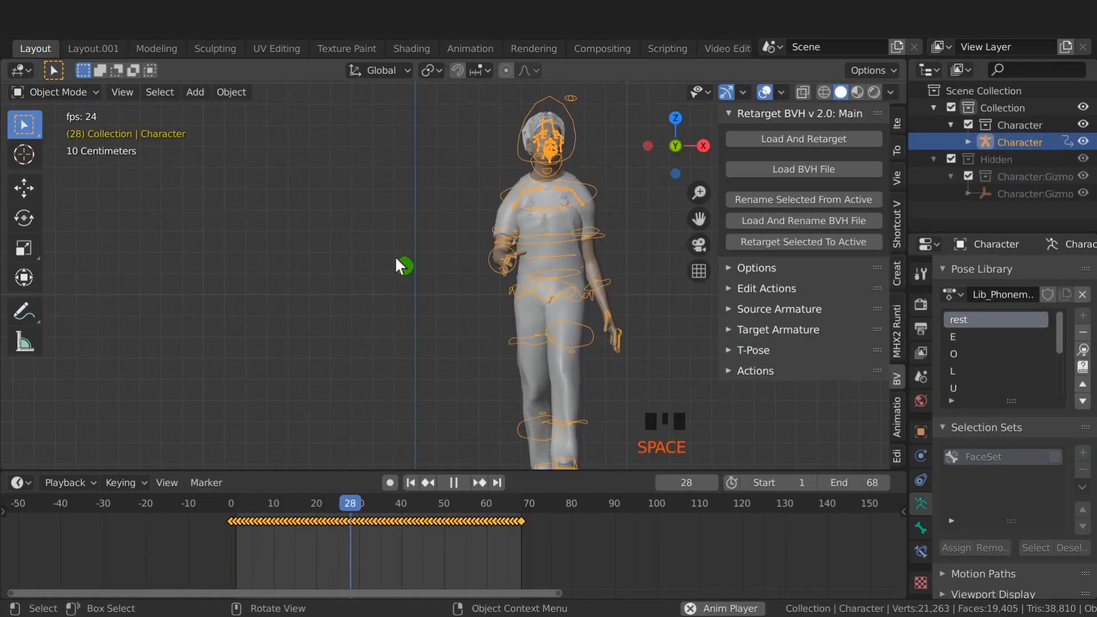
scroll(396, 259, down, 3)
middle_drag(443, 289, 401, 305)
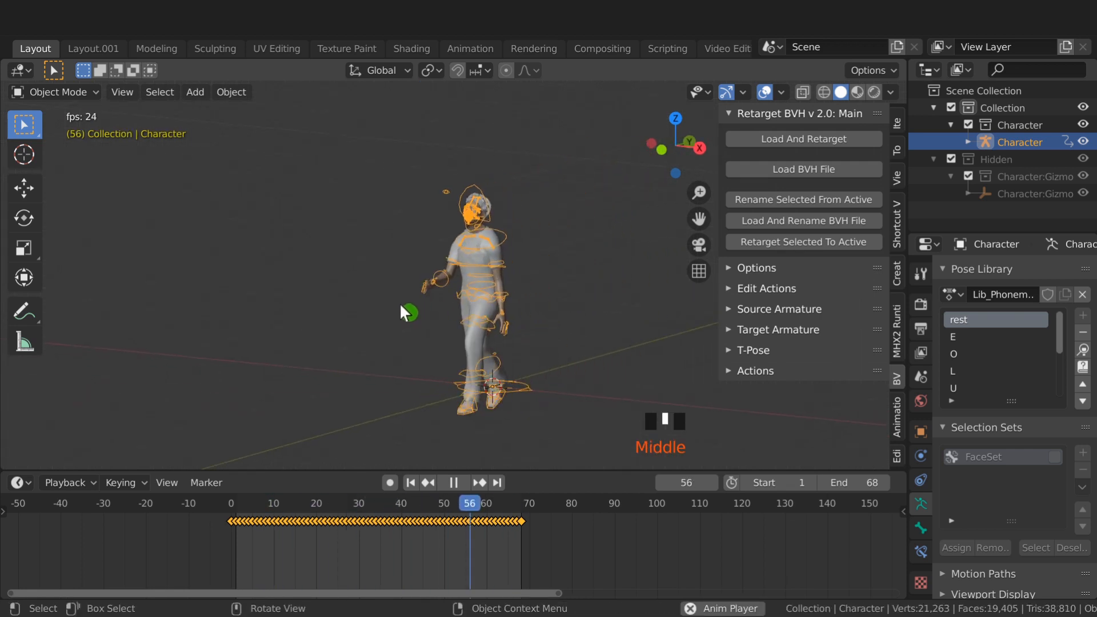
key(space)
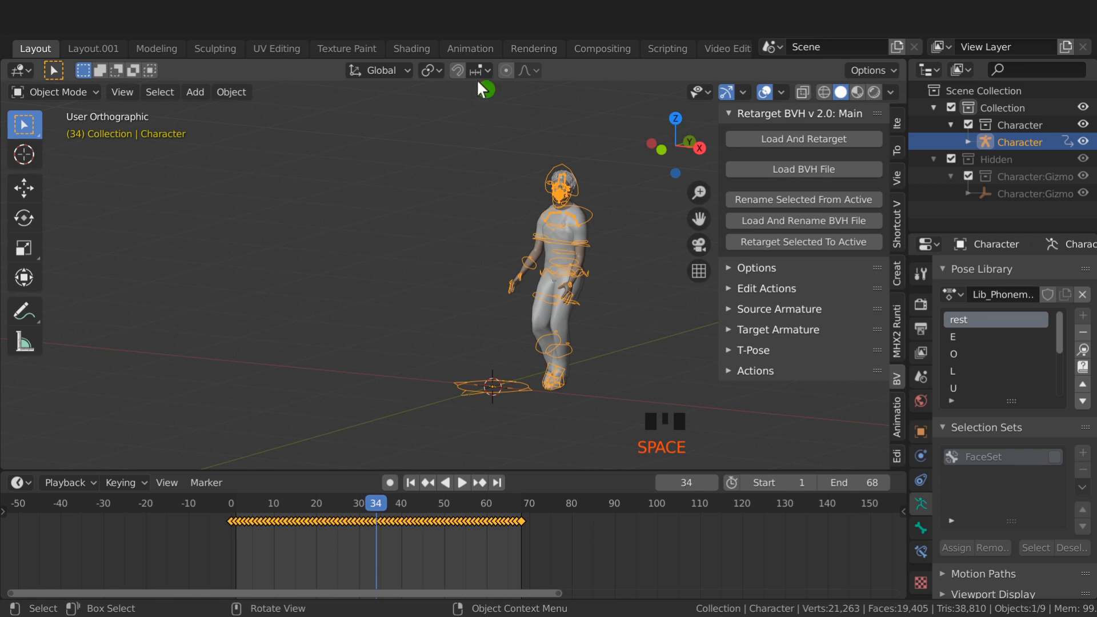
Step: In the Animation workspace, switch the Nonlinear Animation area to the Action Editor and rename the CharWalk action to CharacterWalk
click(471, 48)
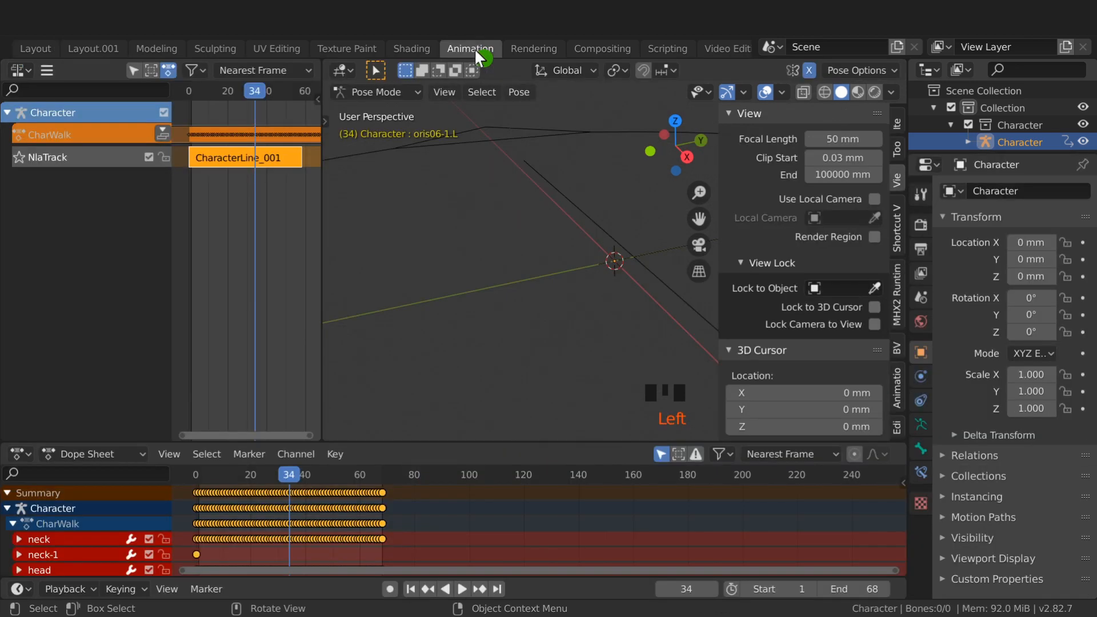
click(24, 66)
click(231, 131)
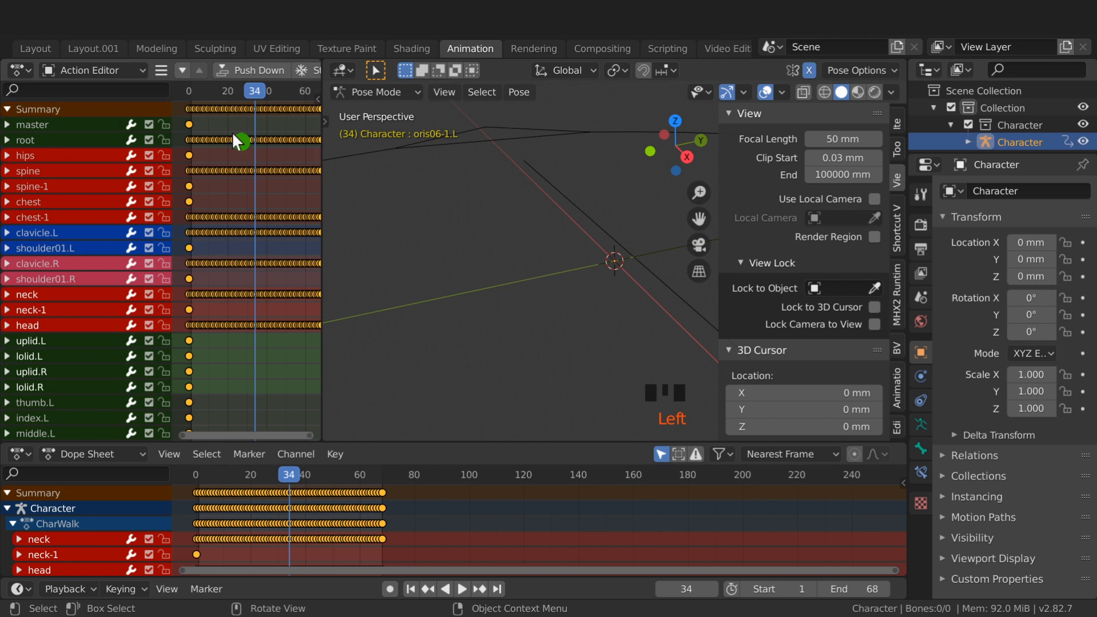
scroll(233, 67, down, 5)
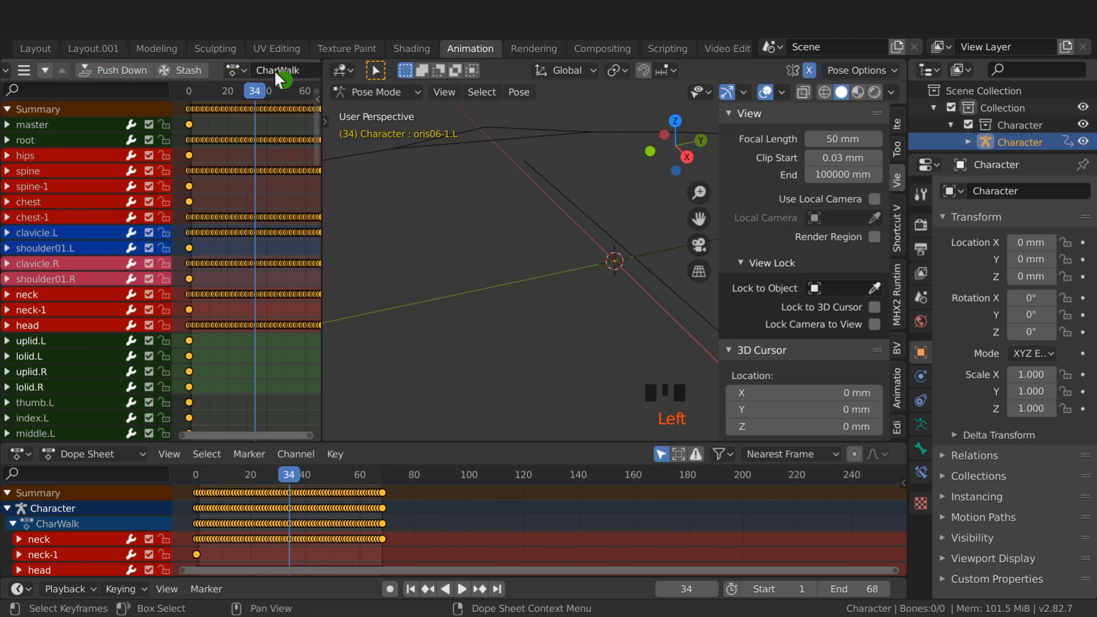
double_click(301, 69)
text(CharacterWalk)
key(Return)
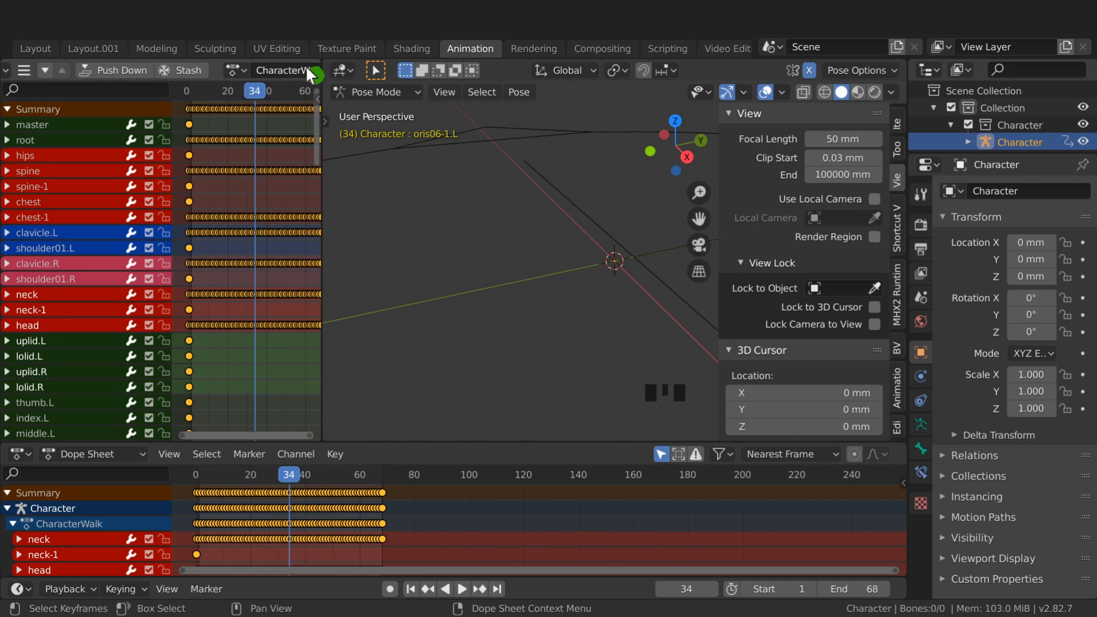
Step: Push the CharacterWalk action down onto the NLA stack and switch the area back to the Nonlinear Animation editor
click(120, 70)
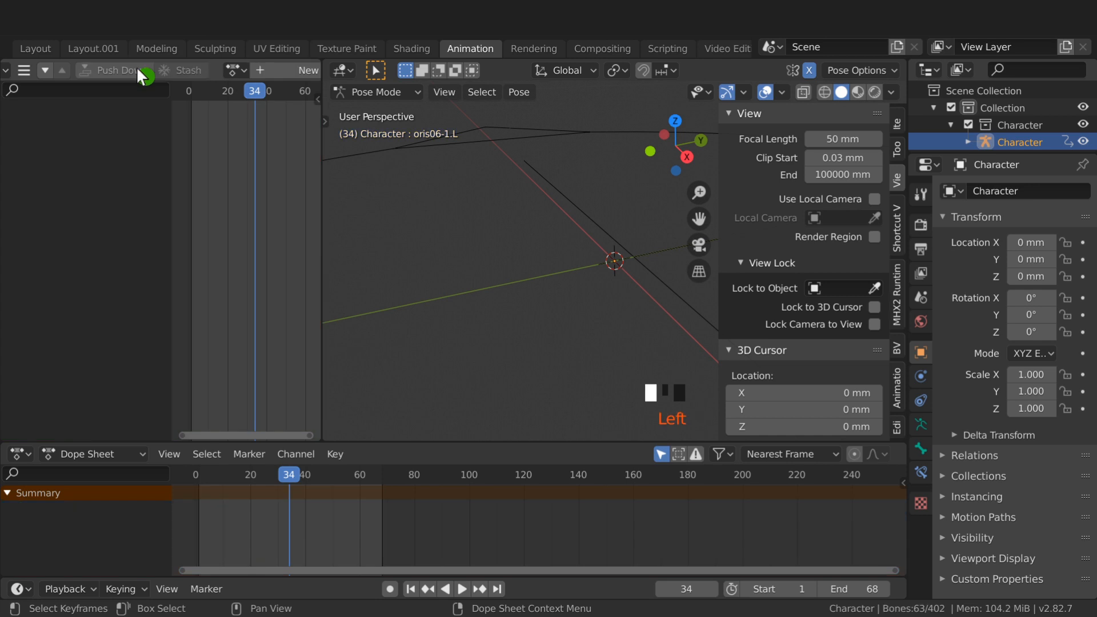
scroll(84, 66, left, 5)
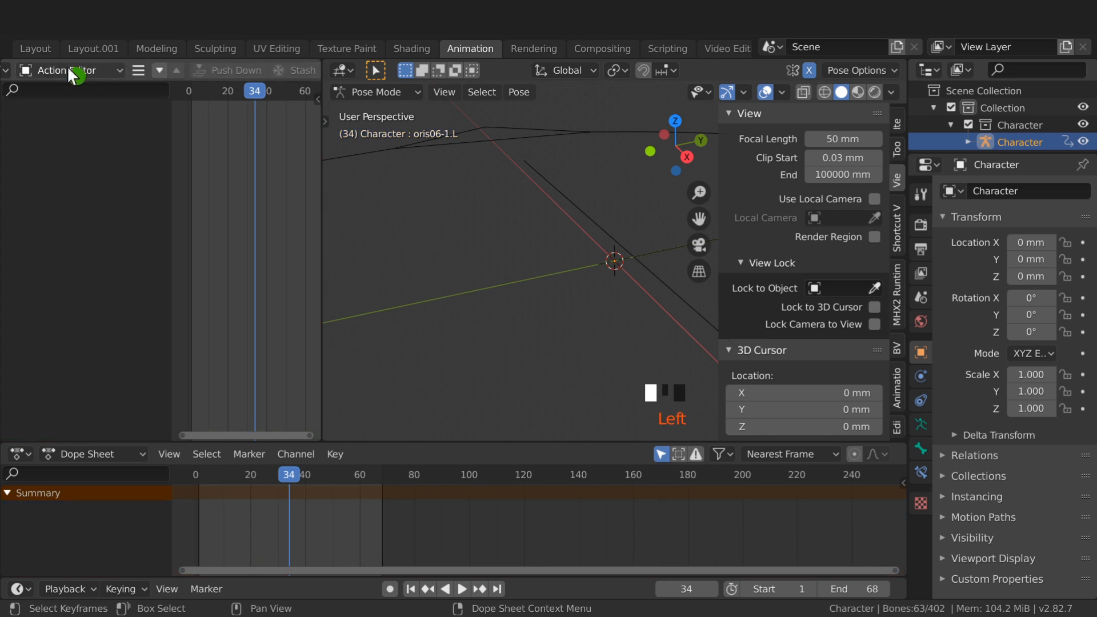
click(32, 67)
click(236, 209)
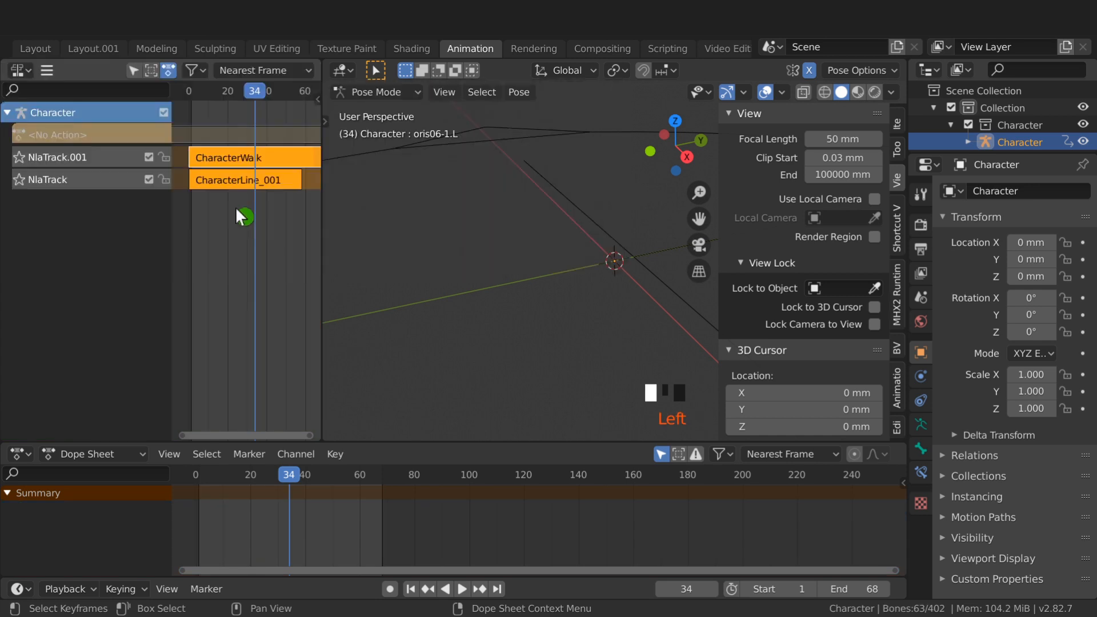
Step: Switch to Object Mode, select the character's rig and all its meshes, and open the FBX export for them
scroll(494, 292, down, 16)
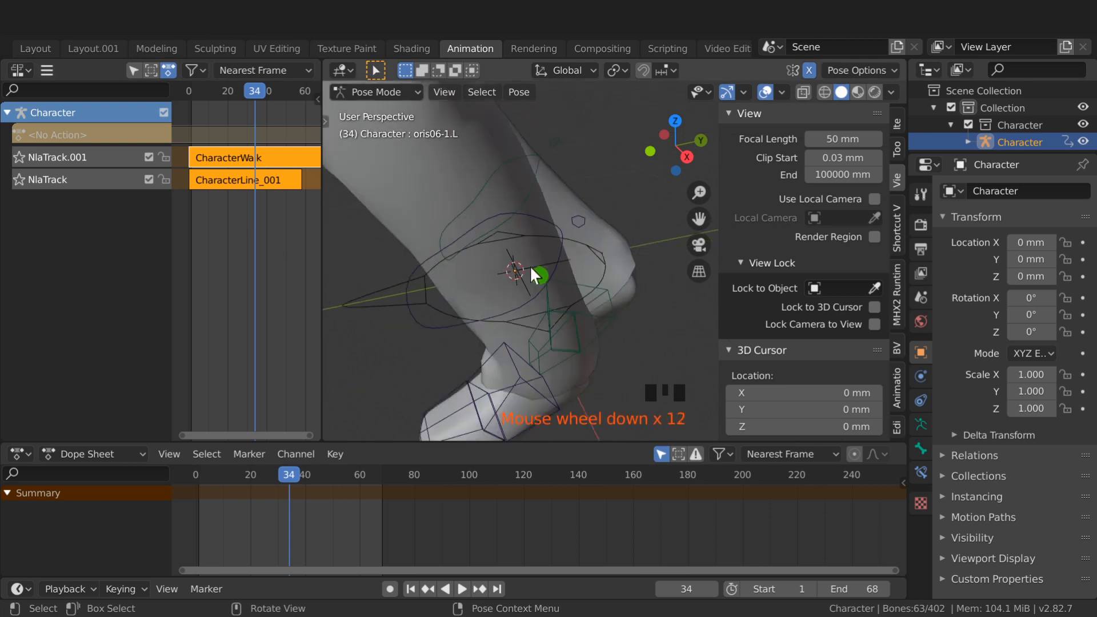
scroll(531, 355, down, 4)
key(ctrl+Tab)
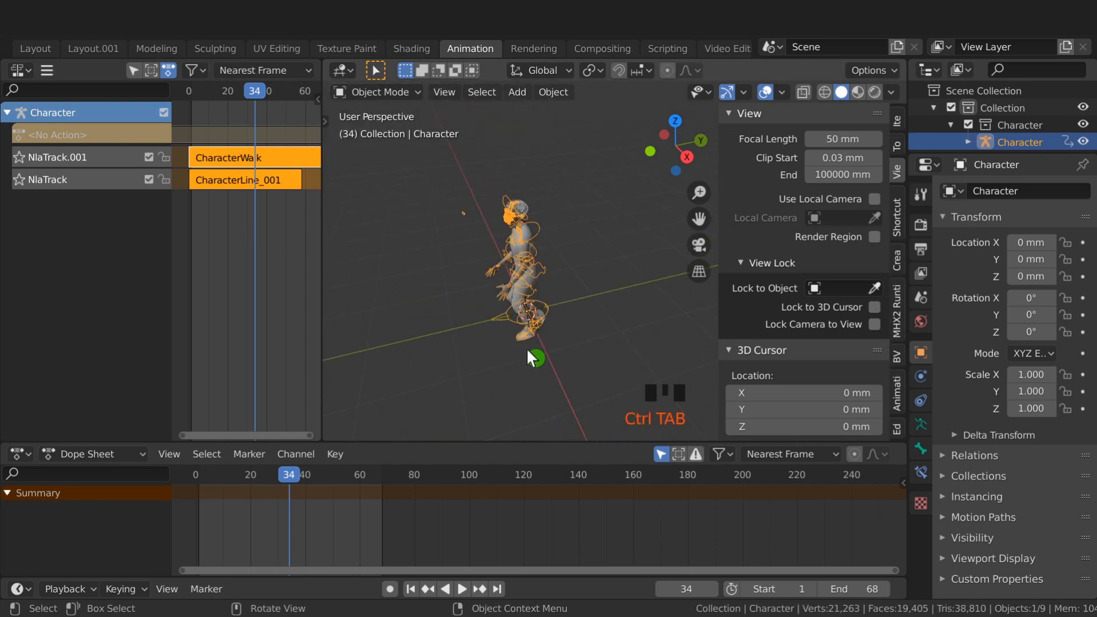
drag(451, 176, 553, 344)
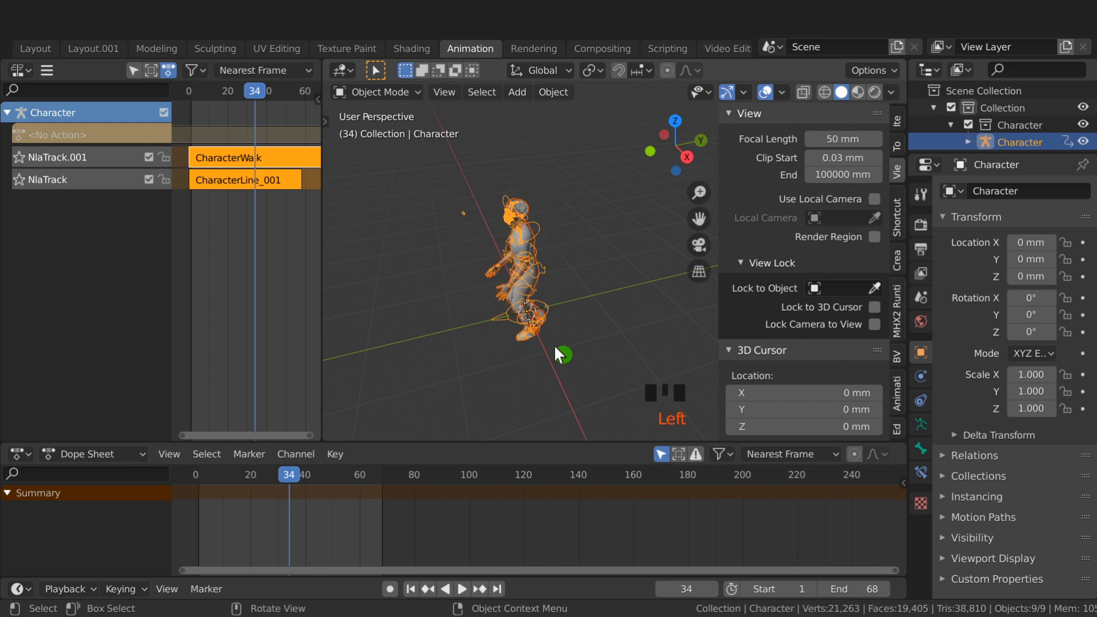
key(F4)
mouse_move(554, 346)
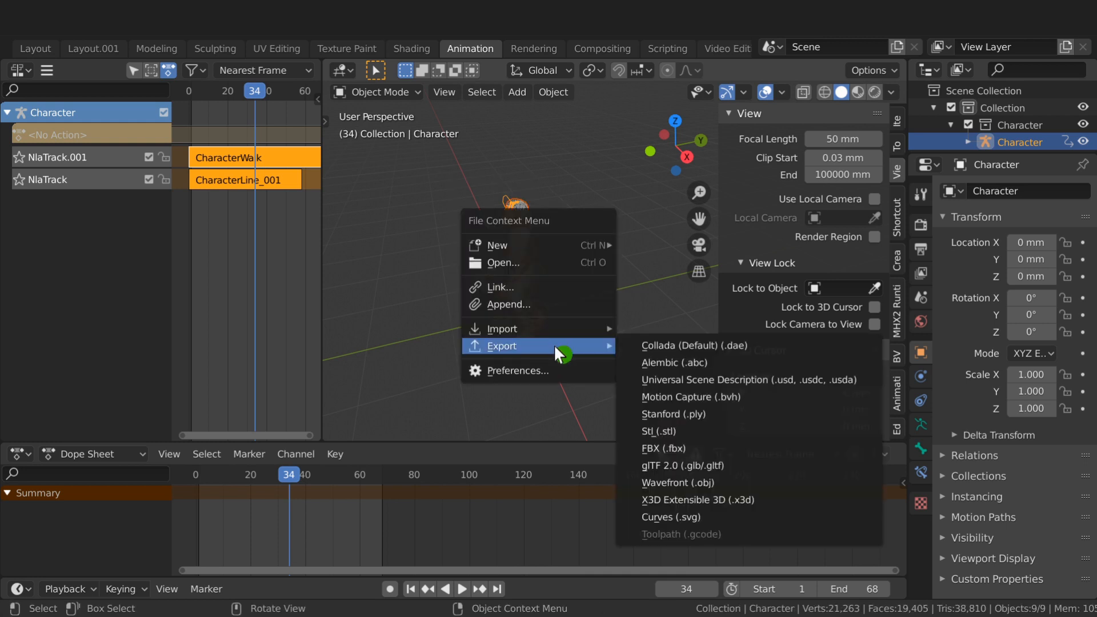
click(658, 447)
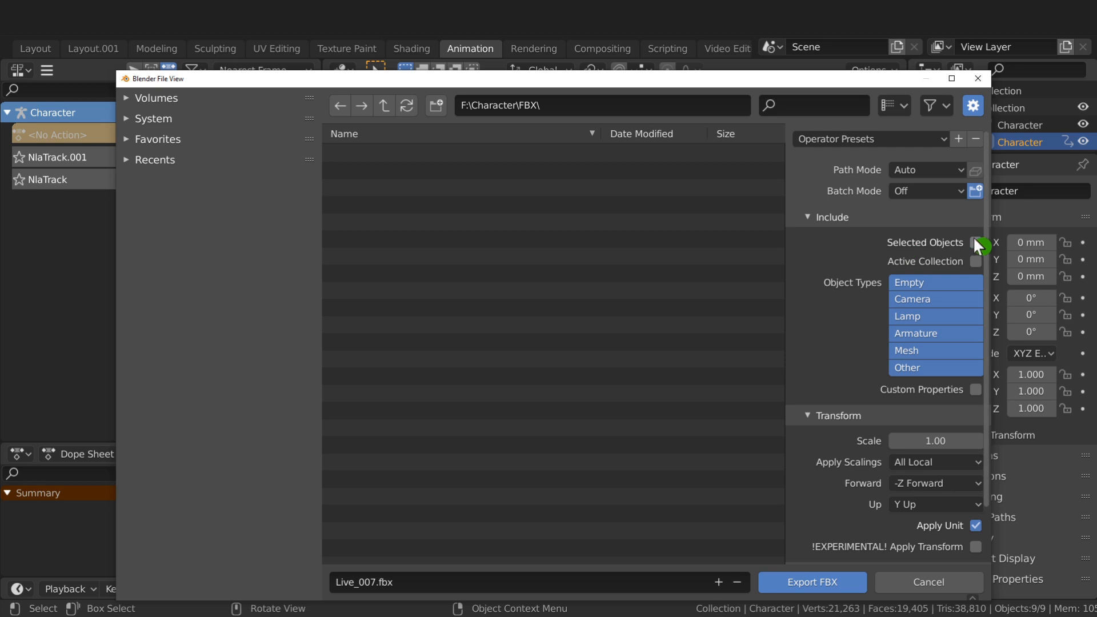
Step: Limit the FBX export to Selected Objects, set geometry smoothing to Face and disable Bake Animation
scroll(908, 279, down, 3)
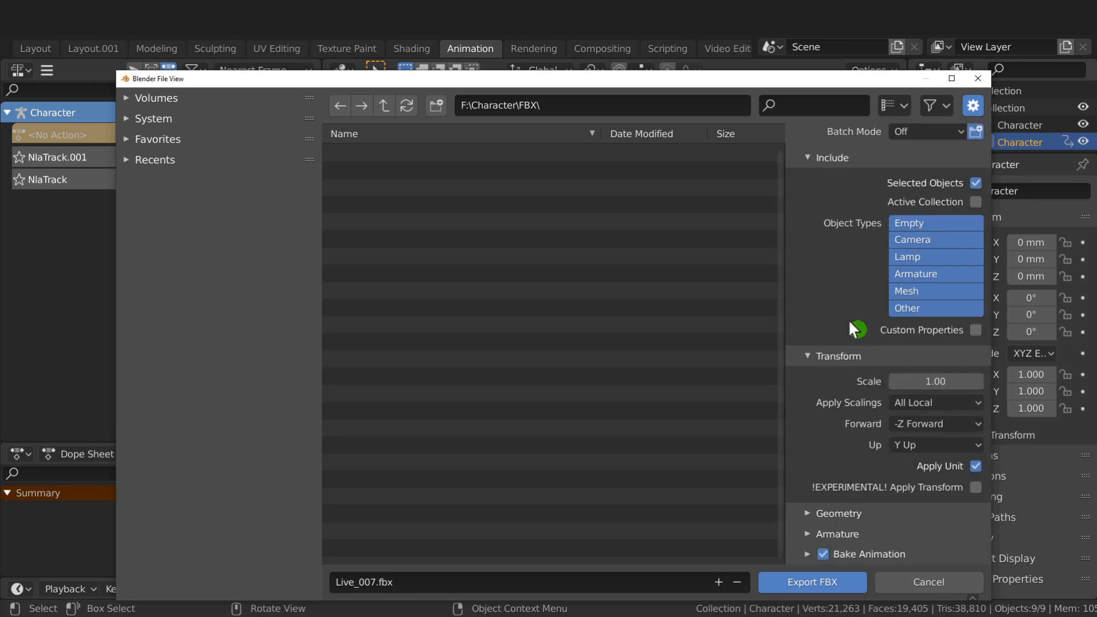
click(811, 514)
scroll(914, 446, down, 5)
click(936, 423)
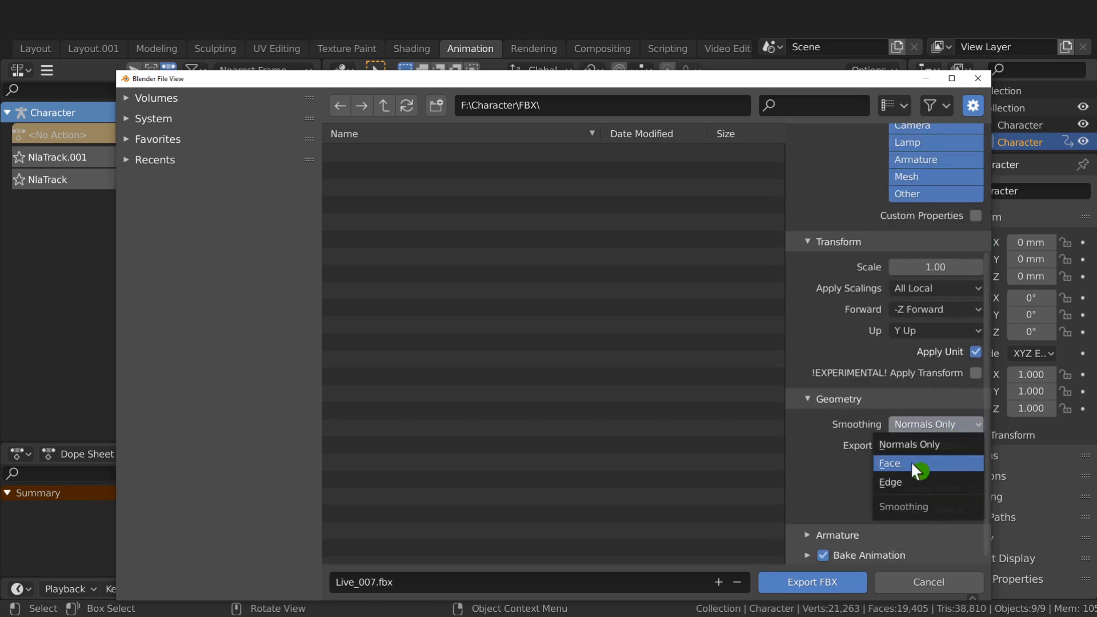
click(910, 461)
click(823, 555)
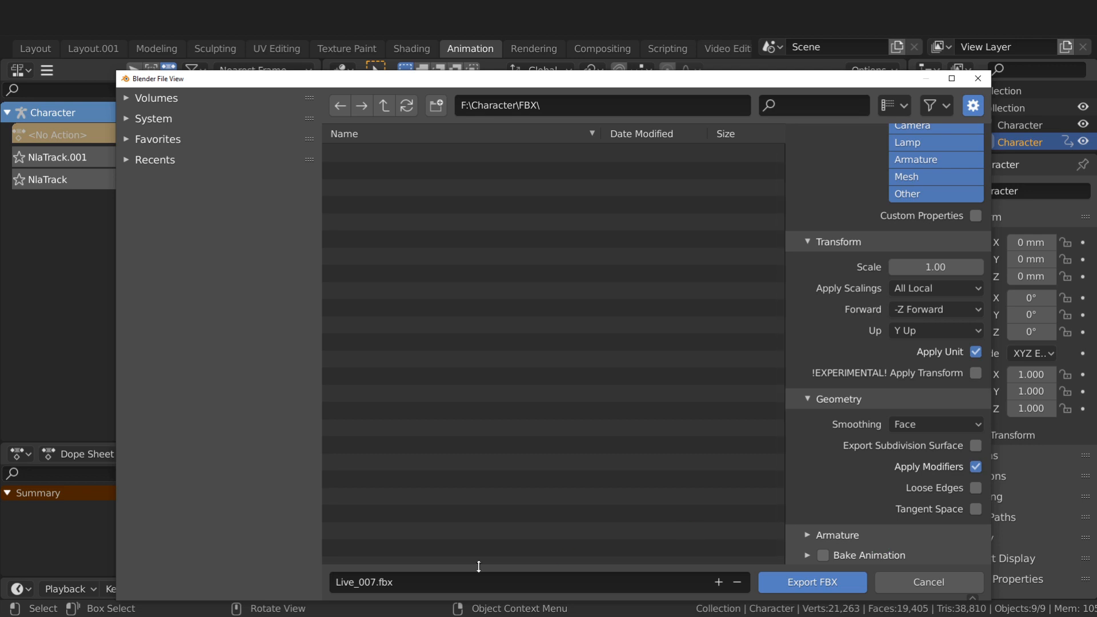
Step: Name the export file Character and export it as FBX into F:\Character\FBX
click(424, 579)
text(Character)
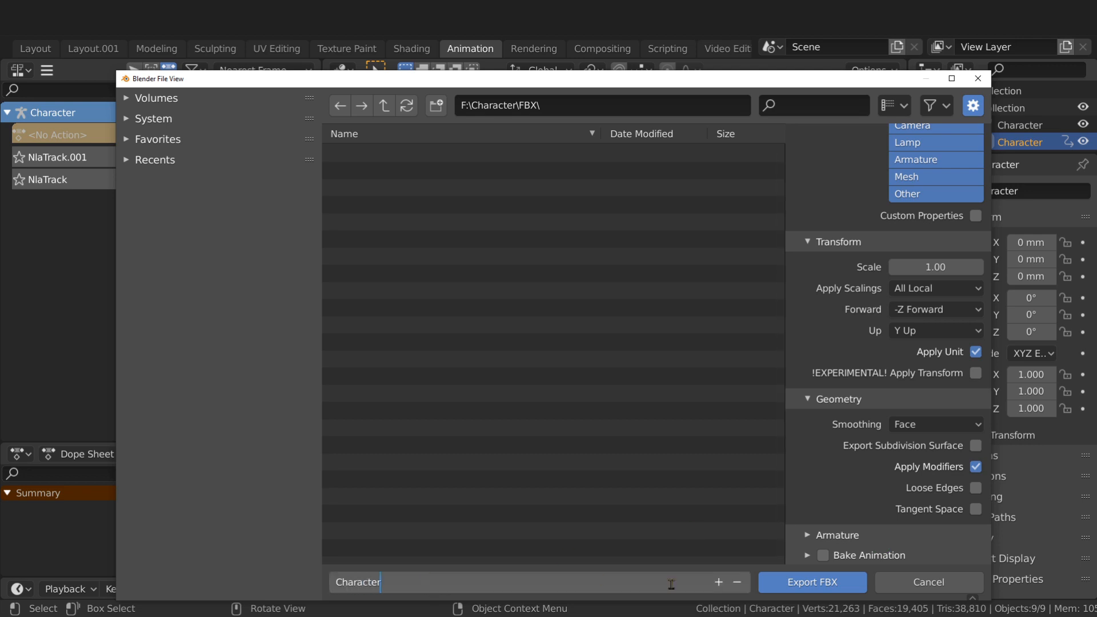
click(811, 582)
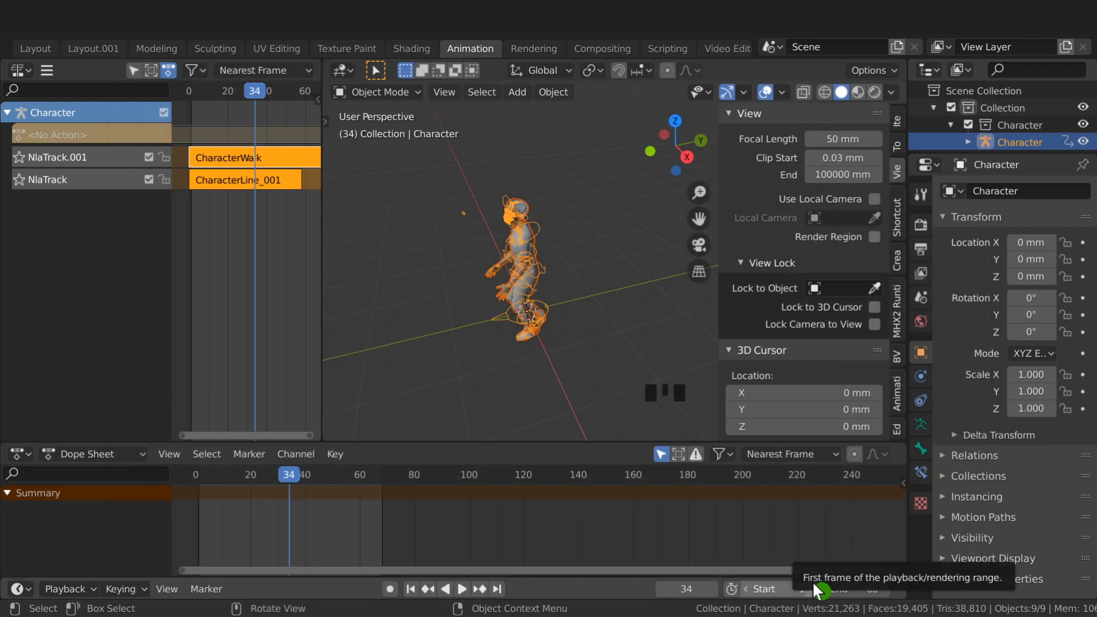
Step: Disable the NLA track holding CharacterLine_001 and open the FBX export with only the character's armature selected
click(149, 179)
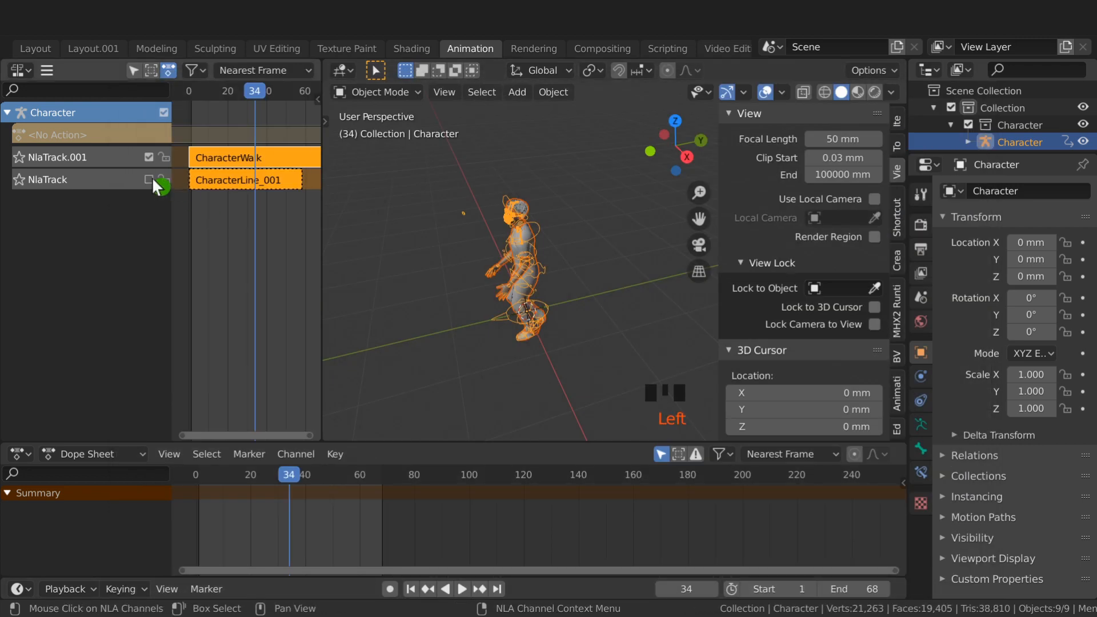
key(Left)
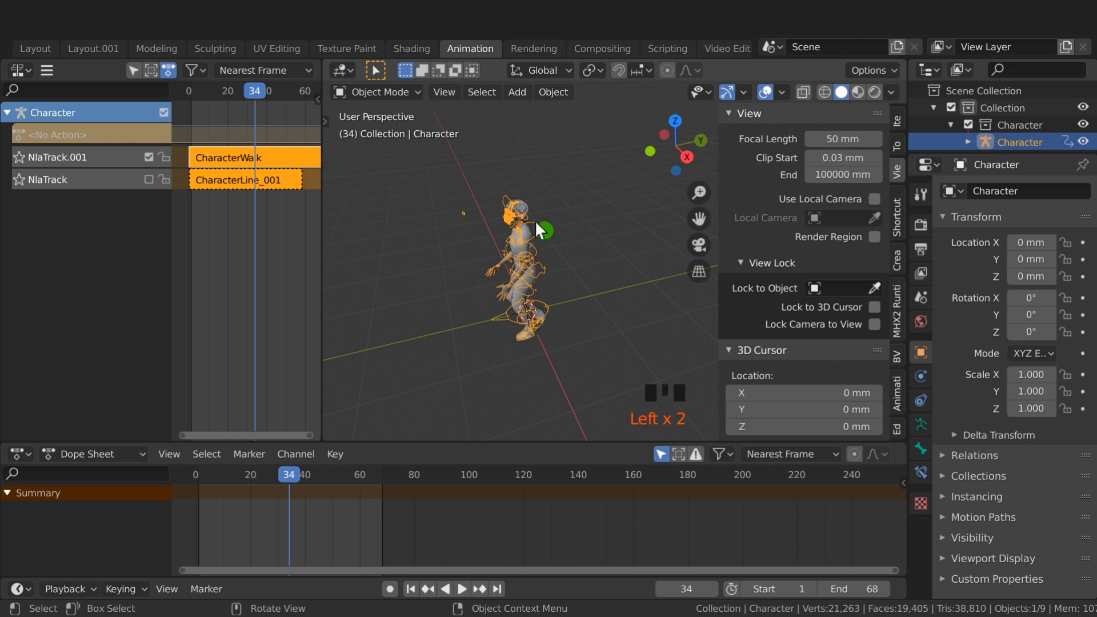
key(F4)
mouse_move(535, 221)
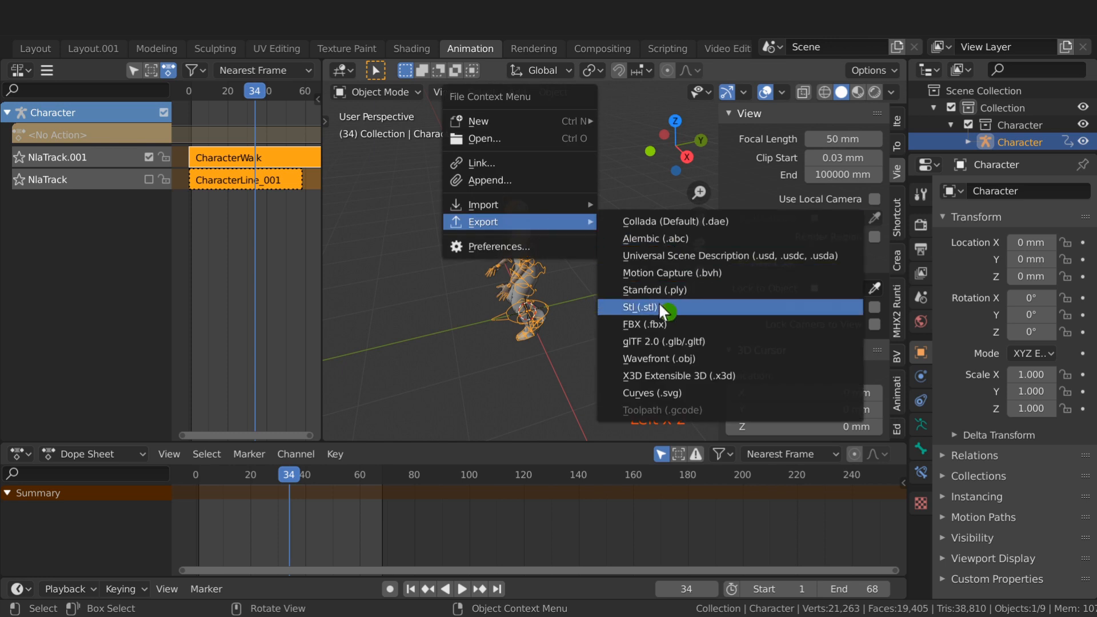
click(644, 325)
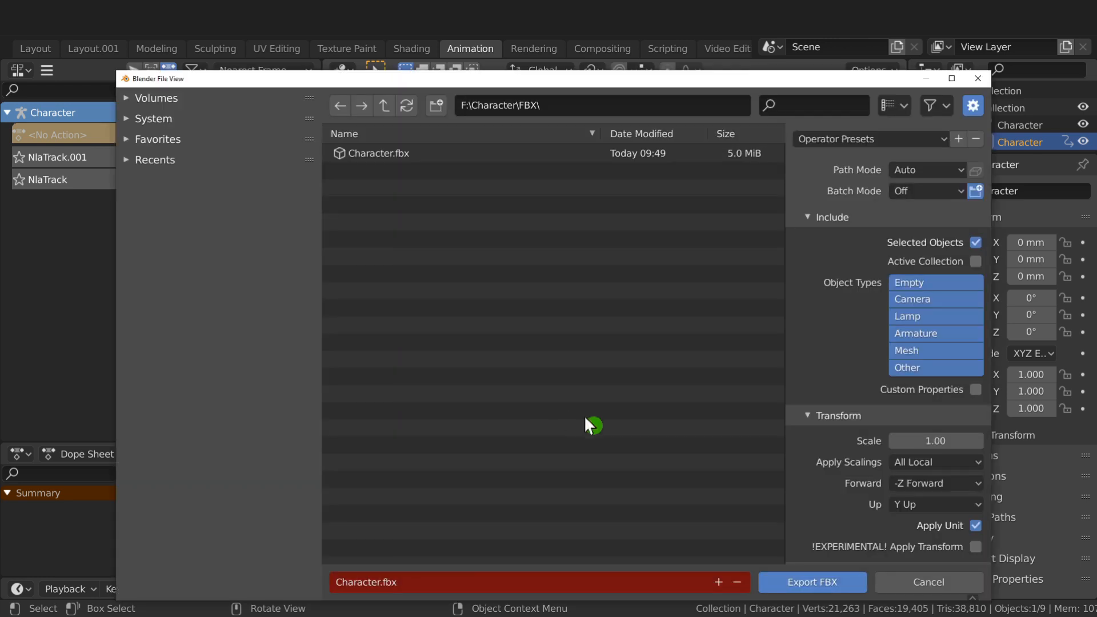
Step: Name the file CharacterWalk.fbx and export it with Bake Animation and NLA Strips on but All Actions off
click(381, 582)
click(382, 581)
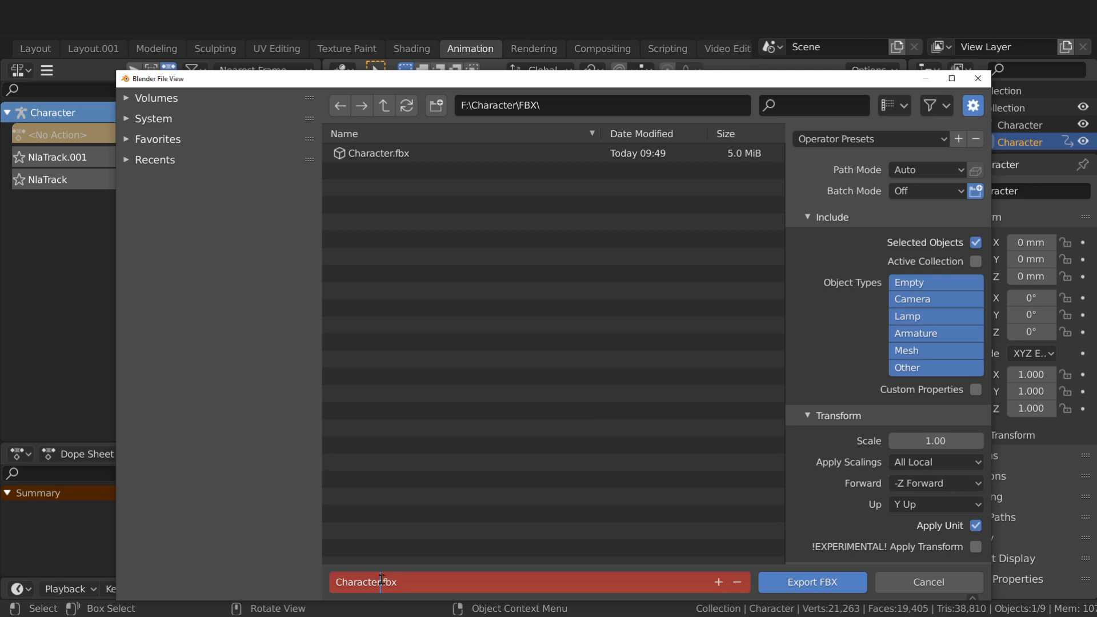
text(Walk)
click(400, 605)
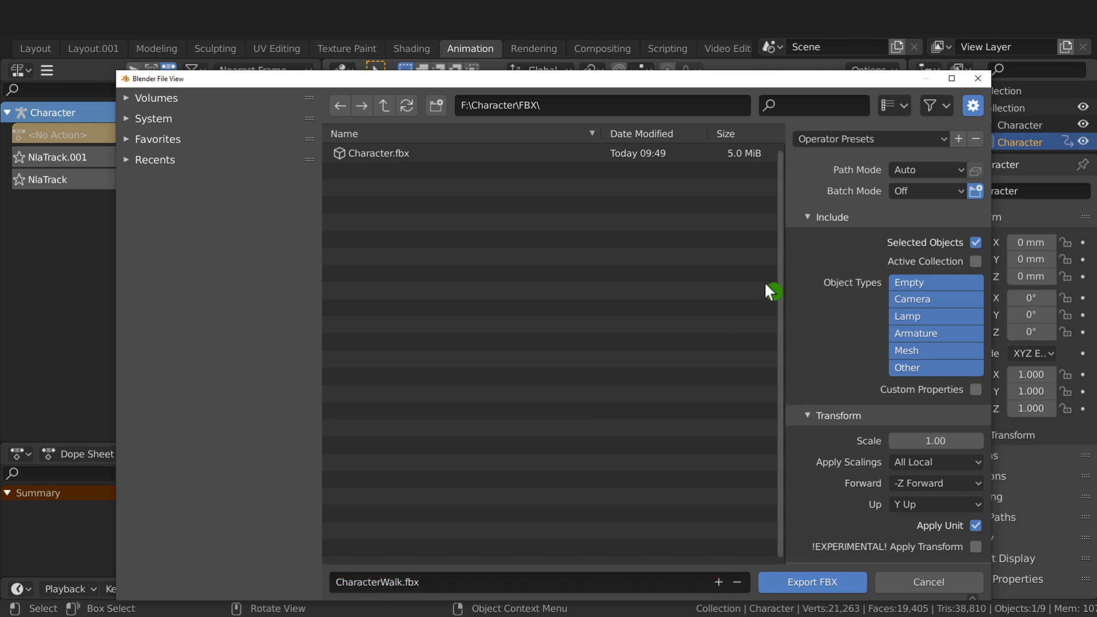
scroll(954, 434, down, 3)
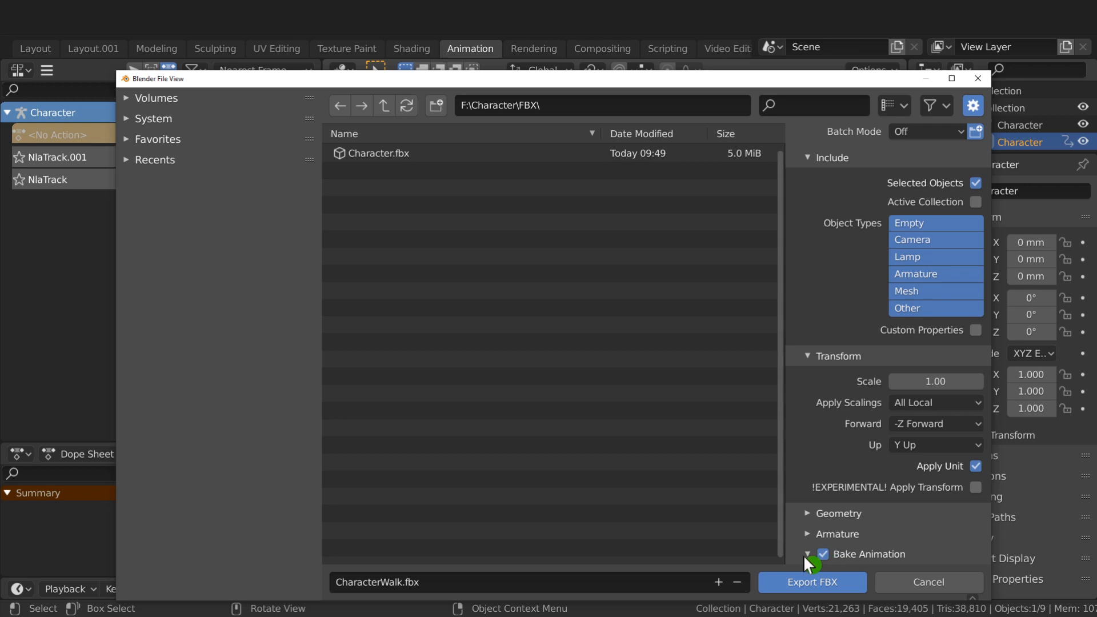
click(805, 553)
scroll(811, 532, down, 7)
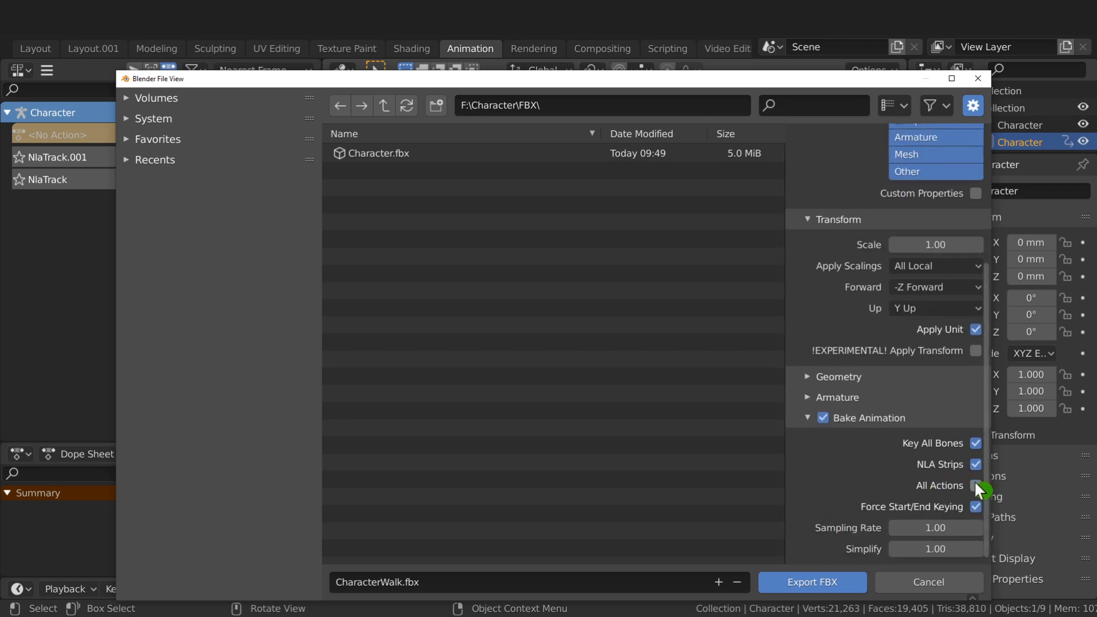
click(829, 574)
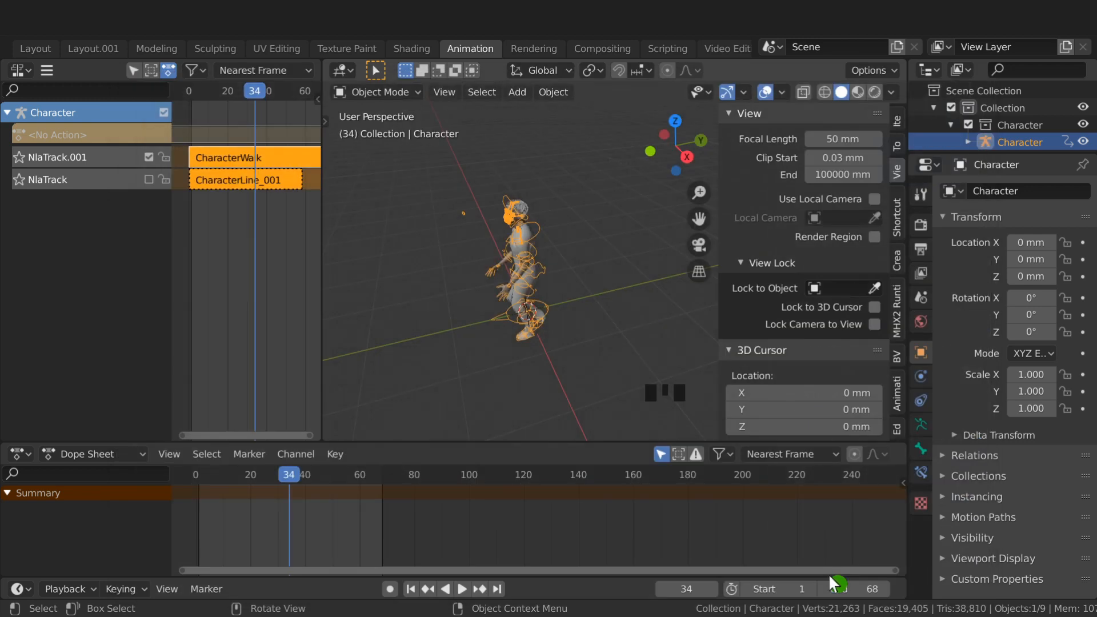
Step: Disable the NLA track holding CharacterWalk and enable the one holding CharacterLine_001
click(149, 157)
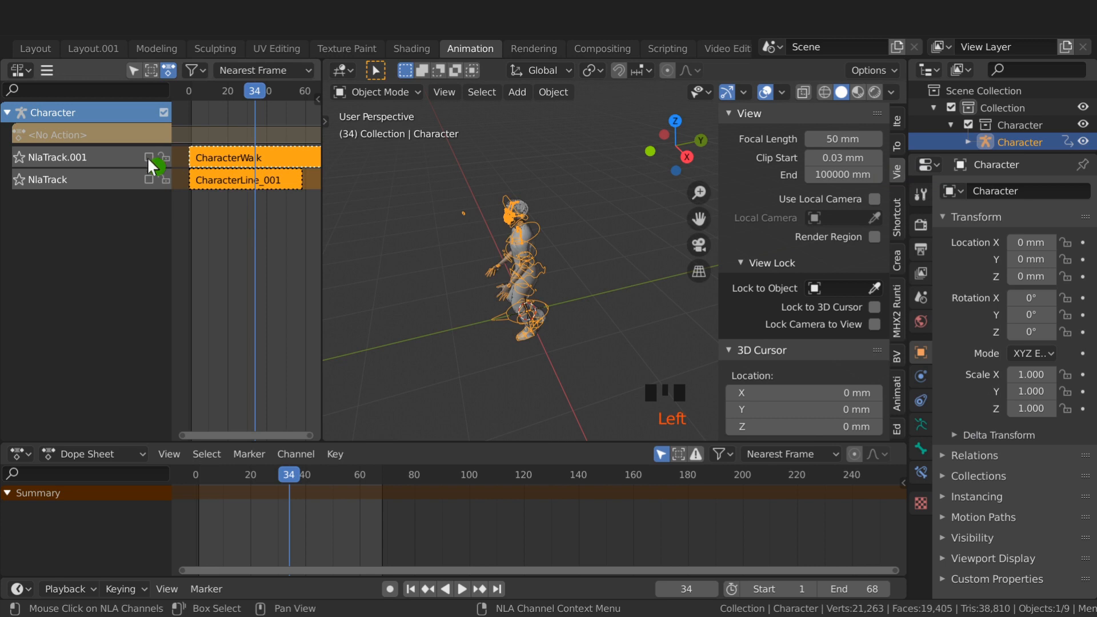
click(149, 179)
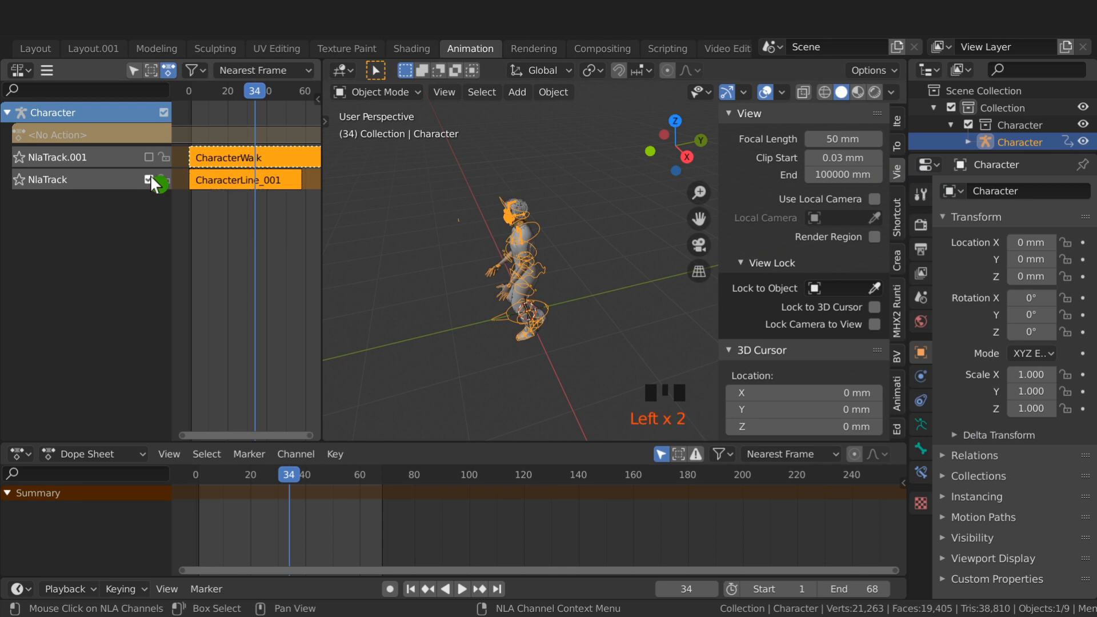
Step: Export the speech animation as FBX into the same folder under the file name CharacterLine.fbx
key(F4)
mouse_move(256, 198)
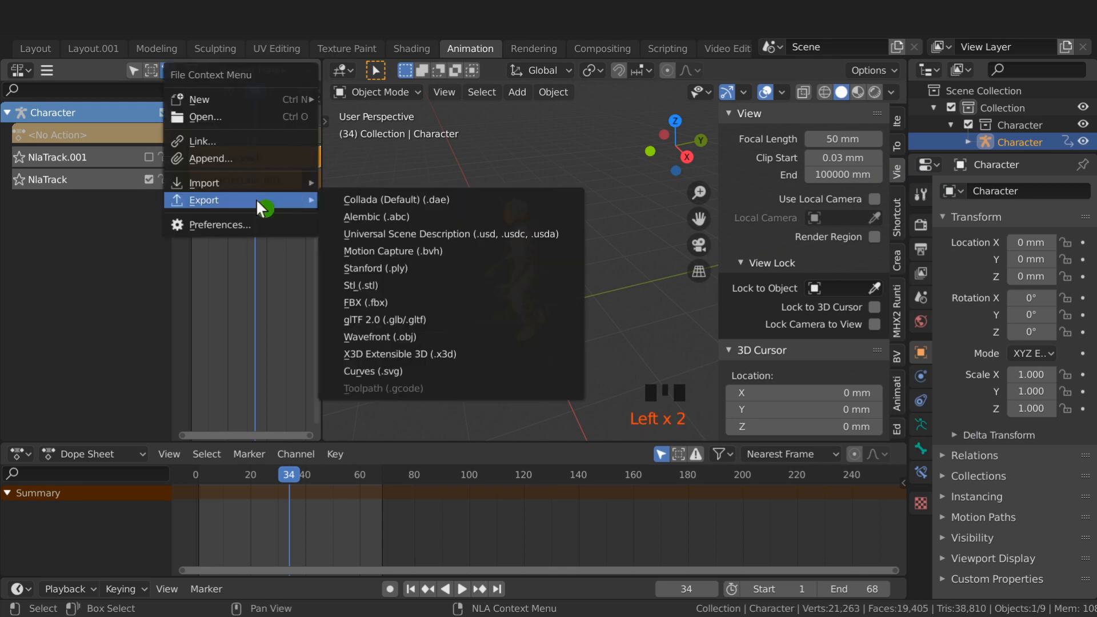
click(368, 301)
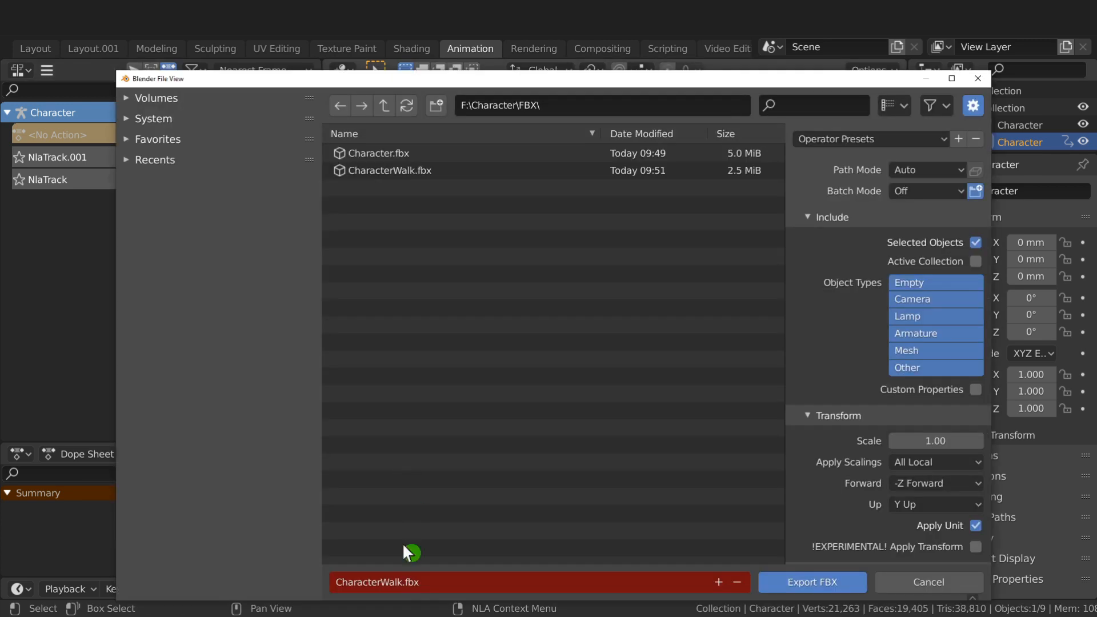
click(400, 582)
click(391, 582)
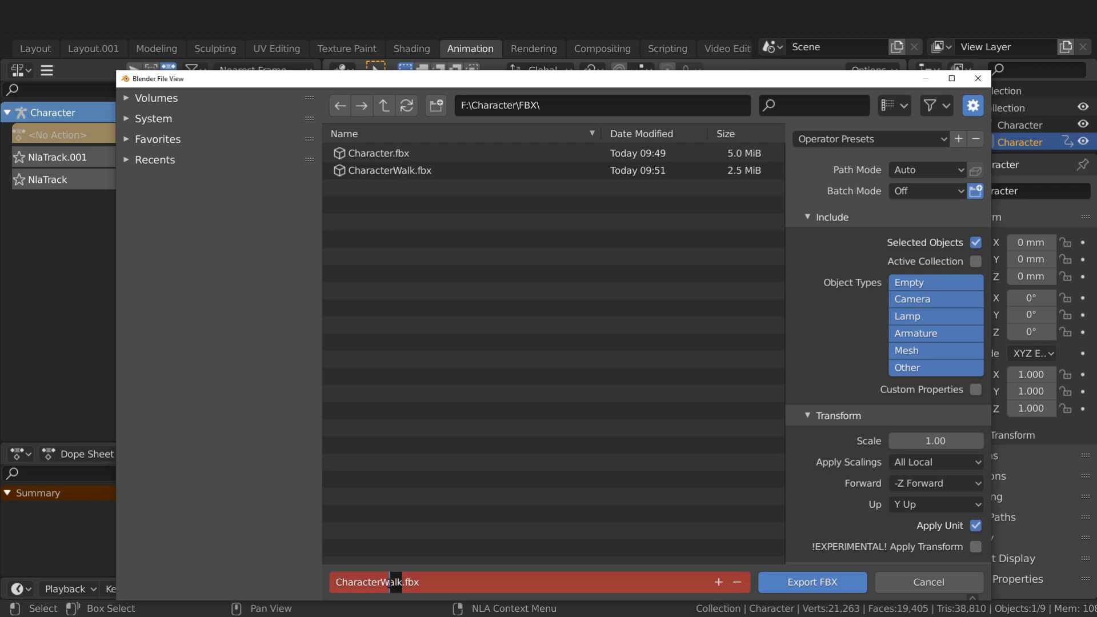
drag(391, 582, 380, 582)
text(Line)
key(Return)
click(783, 581)
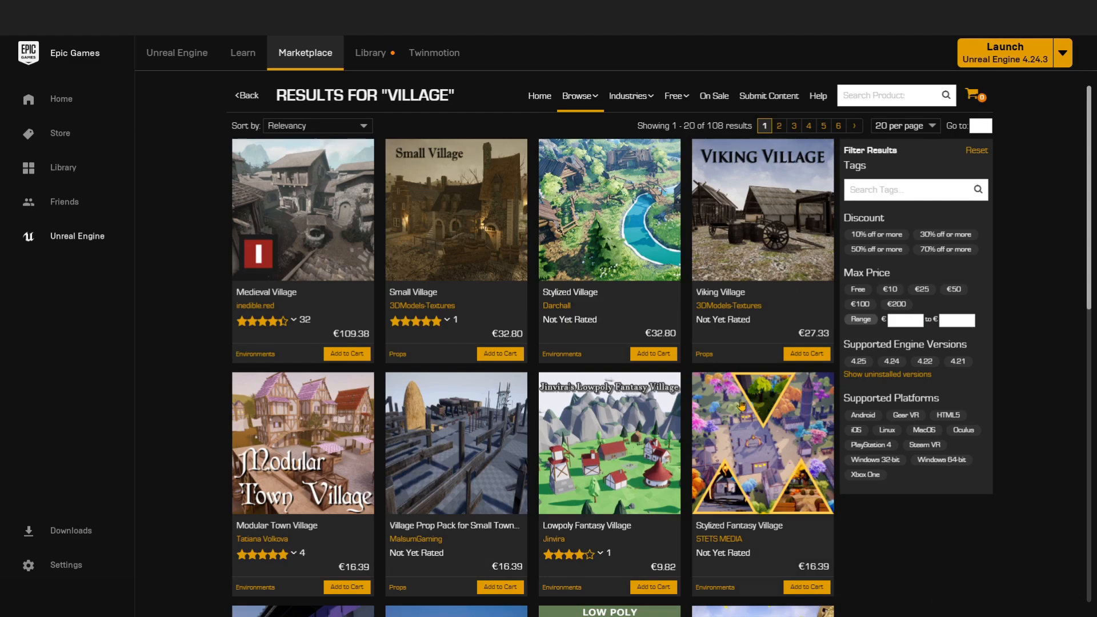
Step: Switch to the Epic Games Launcher and open the Advanced Village Pack page from the Marketplace results for village
scroll(623, 394, down, 5)
scroll(635, 442, down, 4)
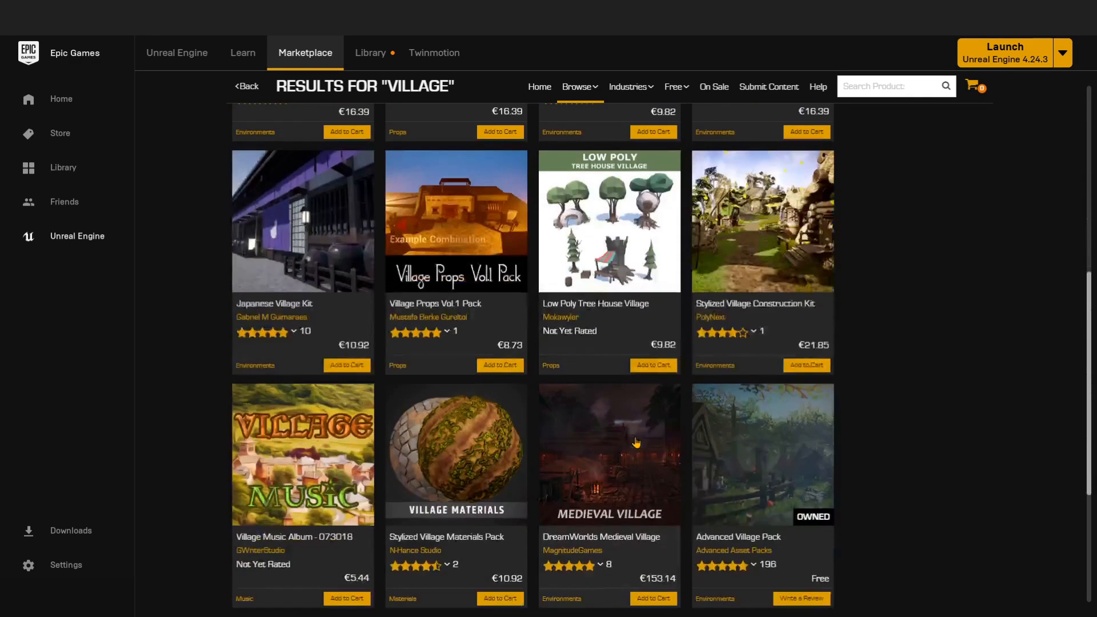
click(761, 378)
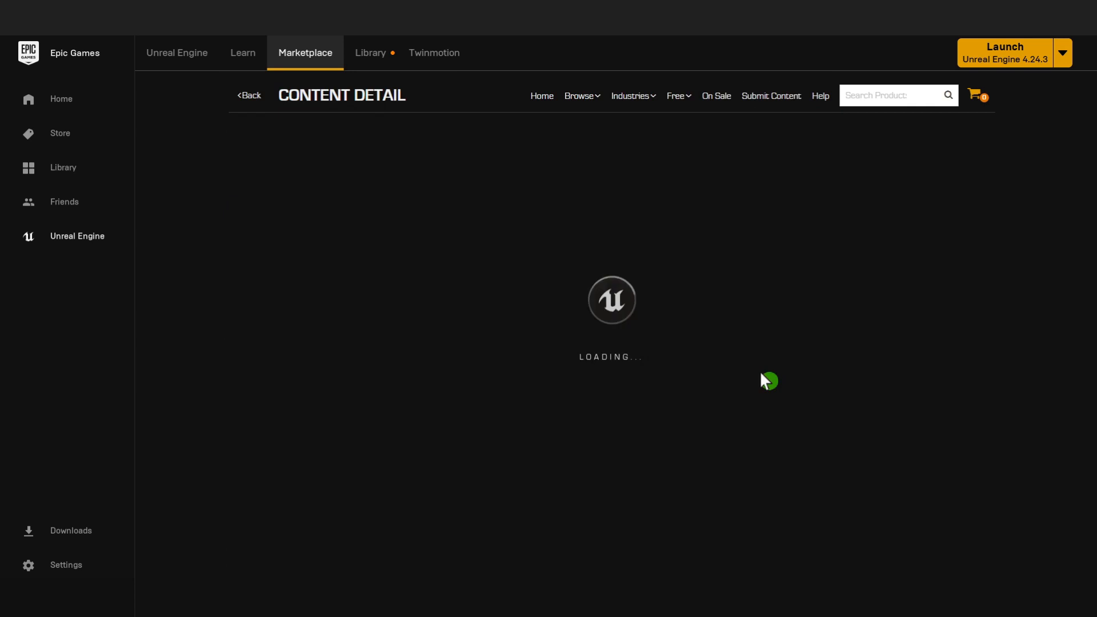
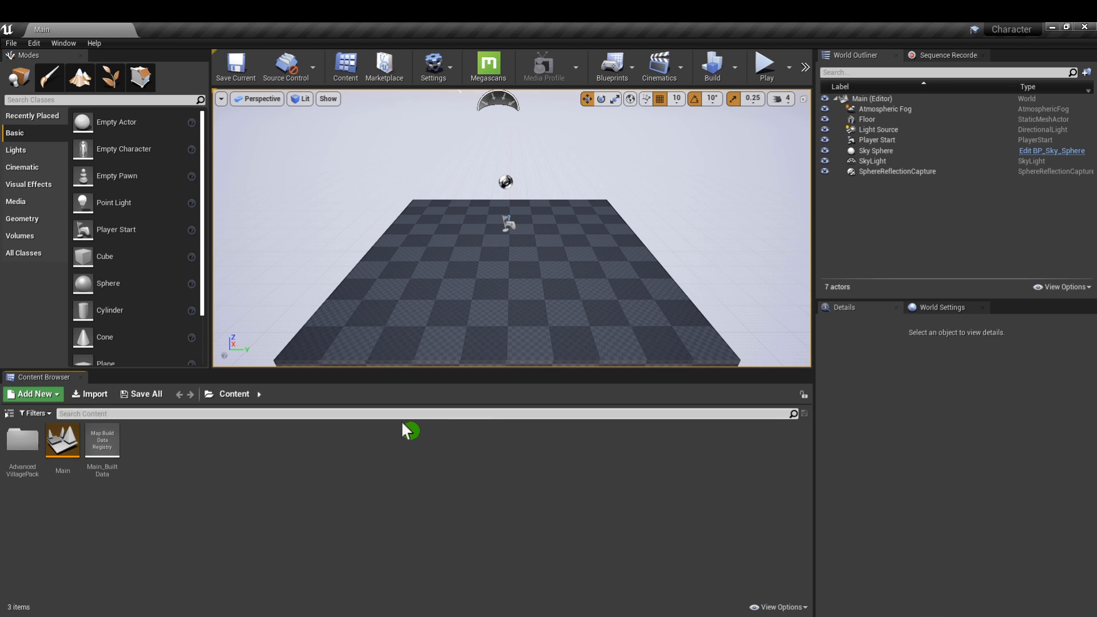
Step: In the Unreal Editor, open the AdvancedVillagePack_Showcase level from the AdvancedVillagePack Maps folder
click(31, 440)
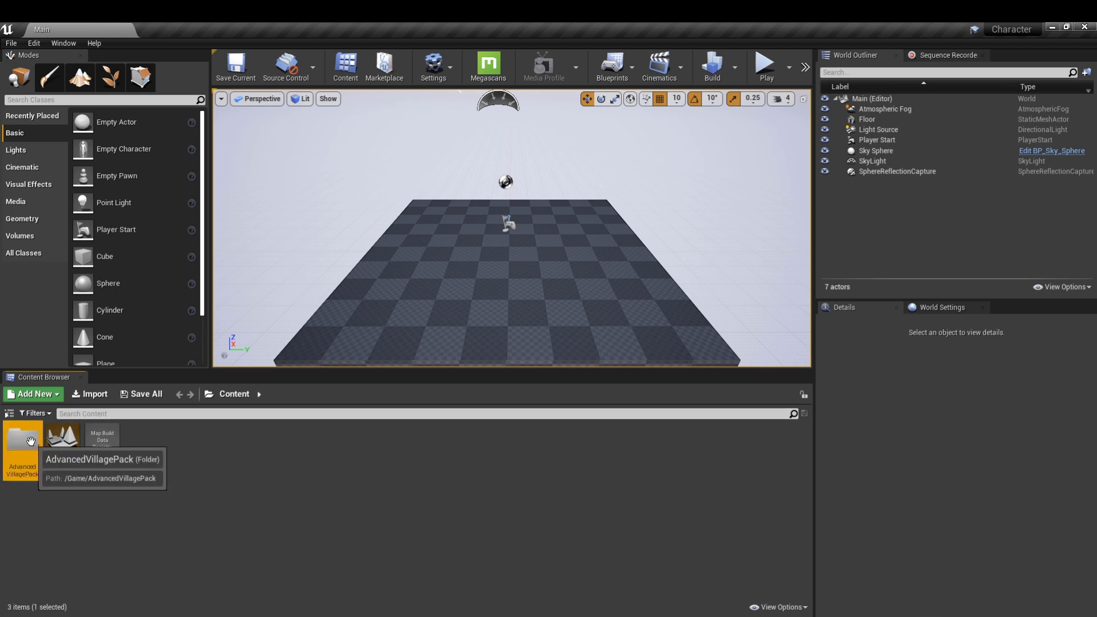
double_click(31, 441)
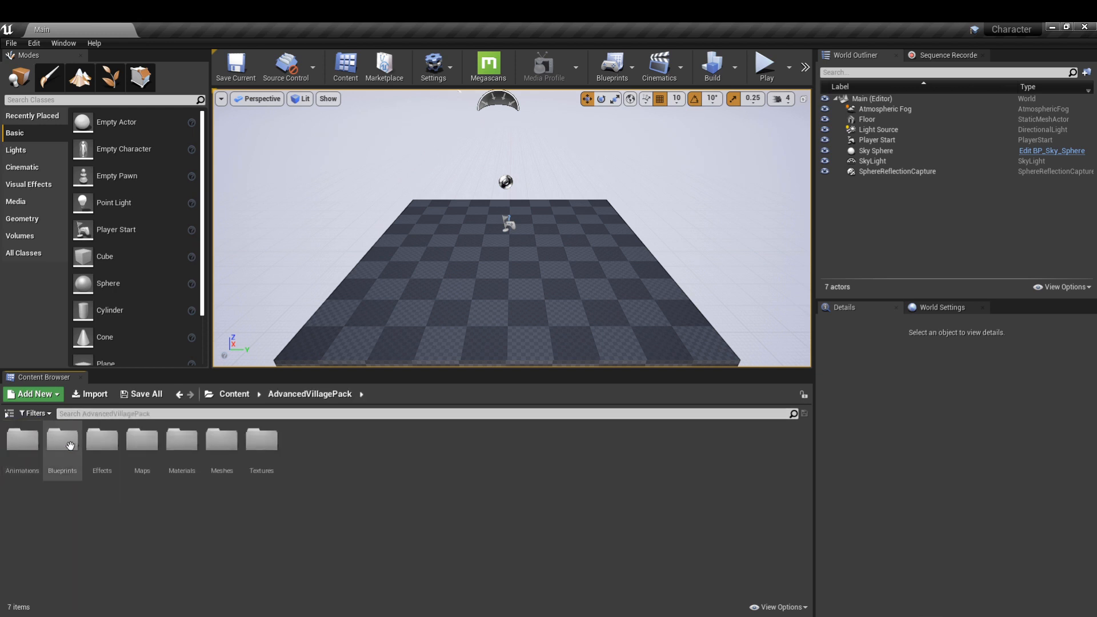
double_click(139, 443)
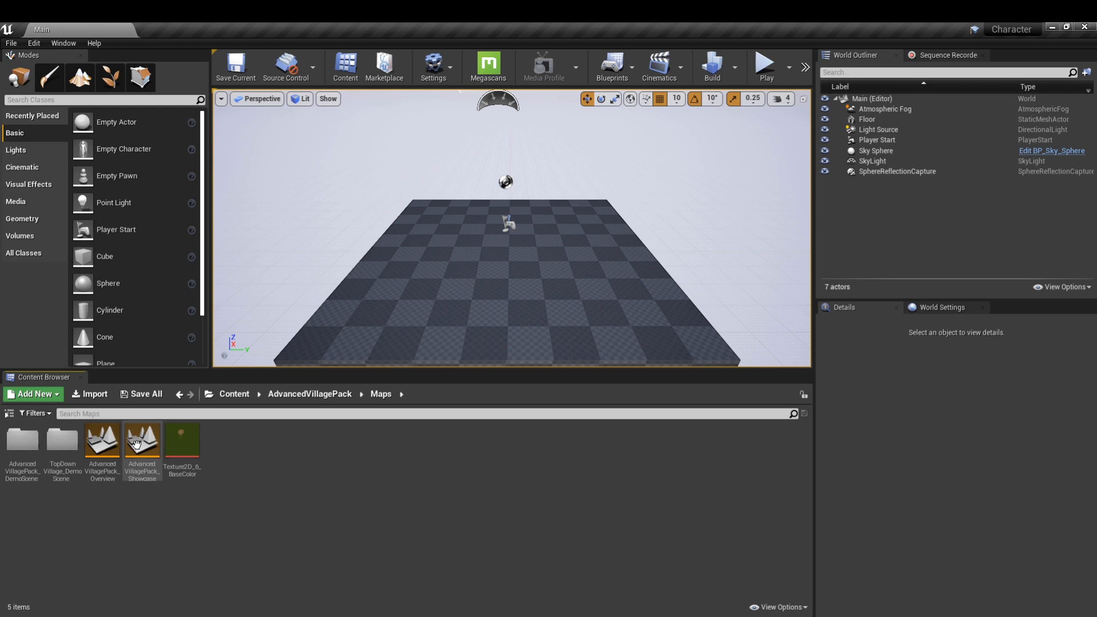
double_click(137, 444)
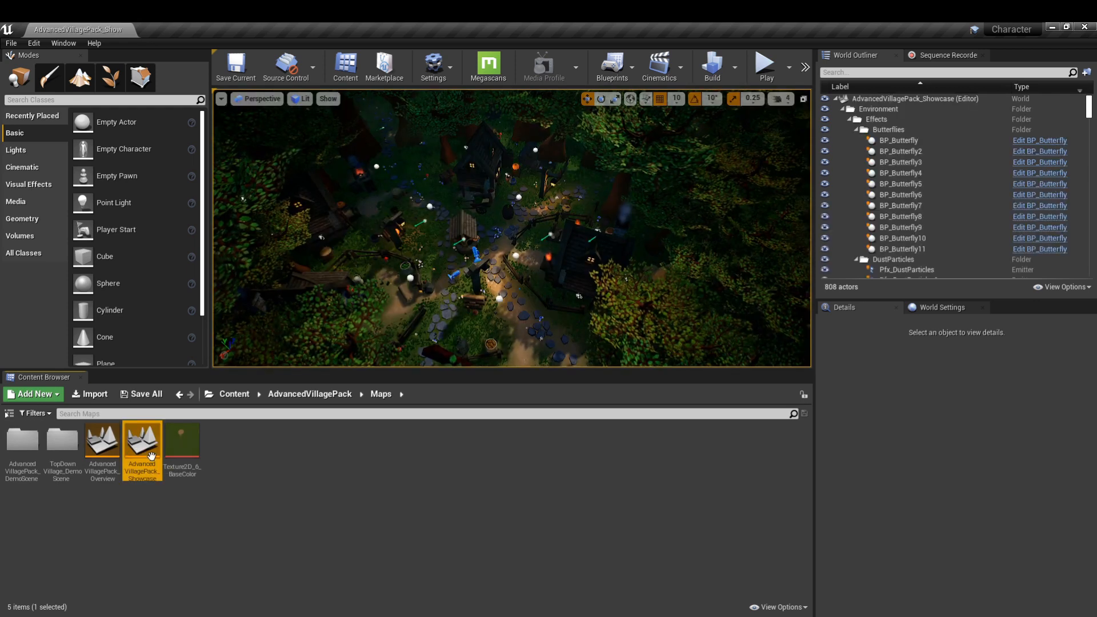
Step: Create a folder named Characters in the project's root Content folder
click(295, 398)
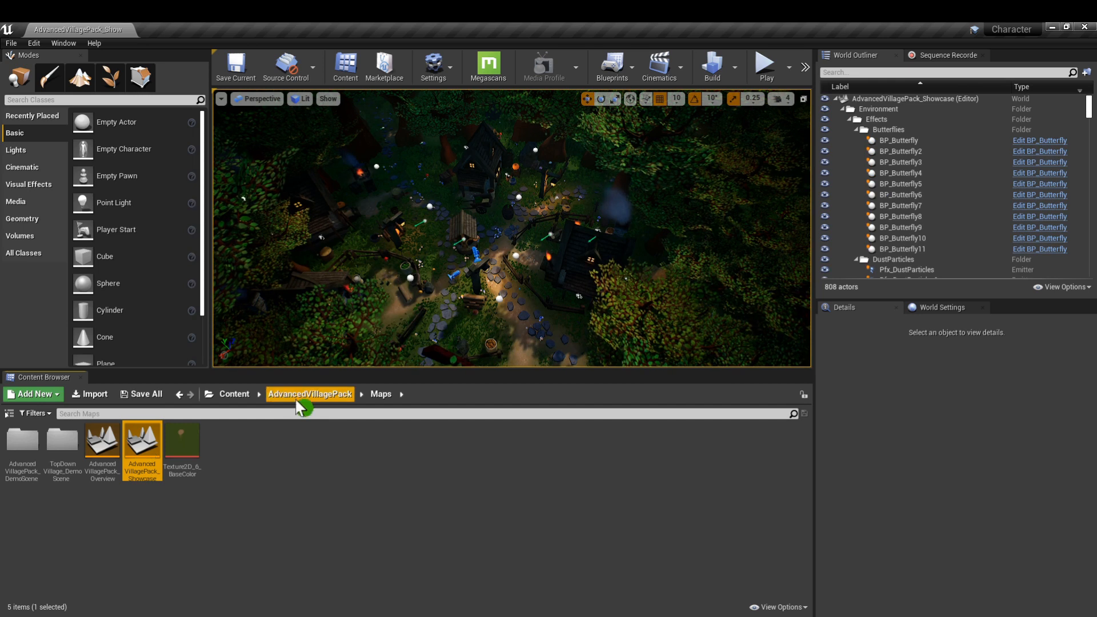
right_click(232, 391)
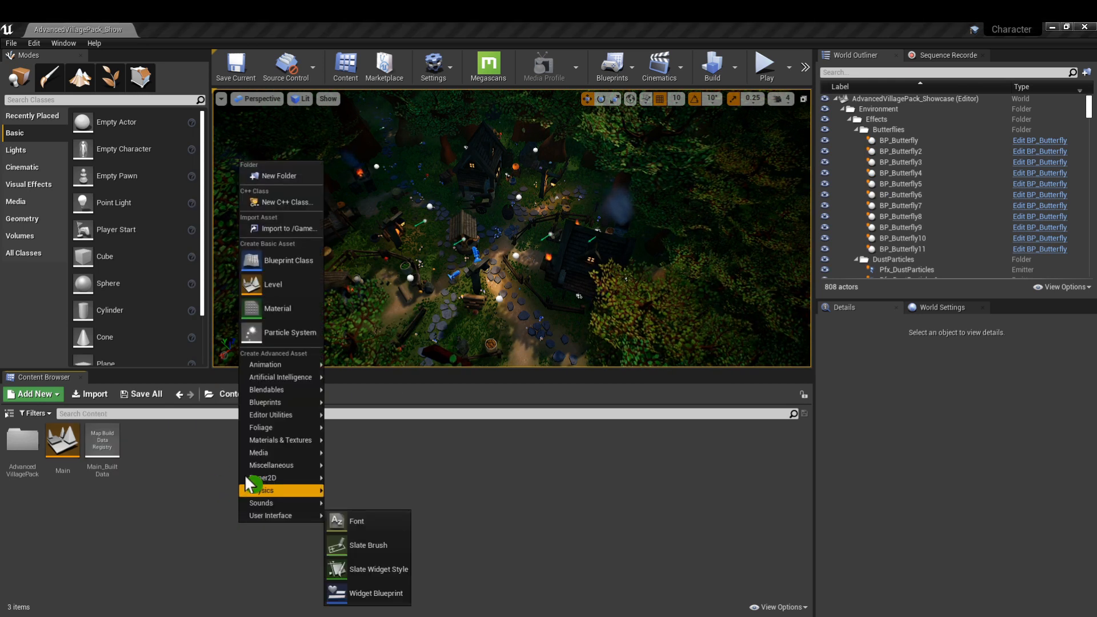
click(266, 176)
text(Character)
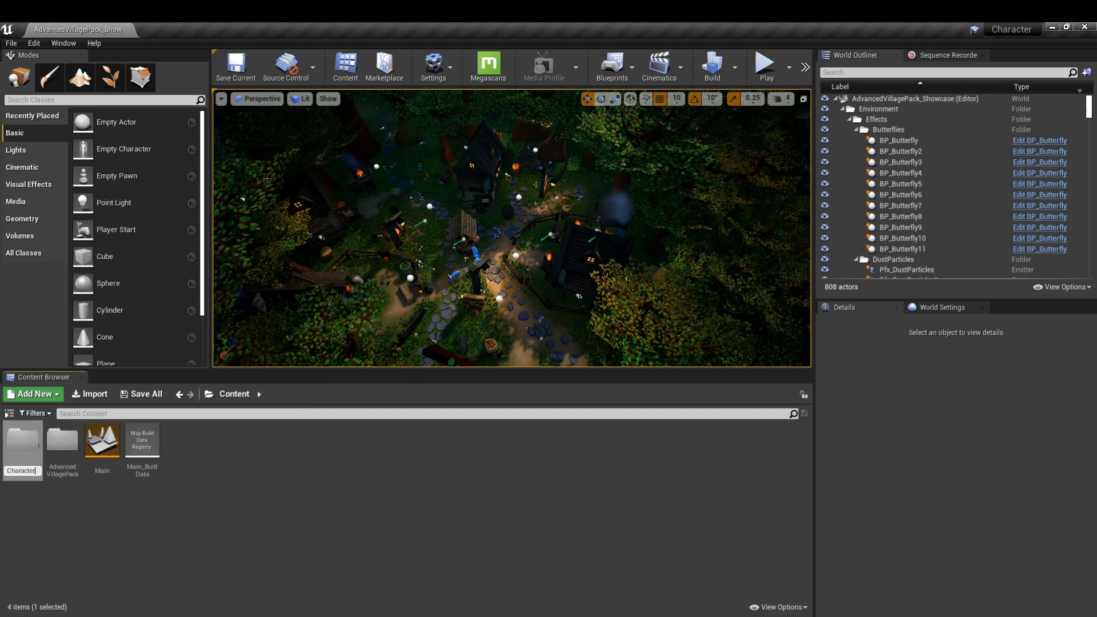
text(s)
key(Return)
Step: Import Character.fbx into the Characters folder as a skeletal mesh with textures but no animations, and close the message log
double_click(64, 446)
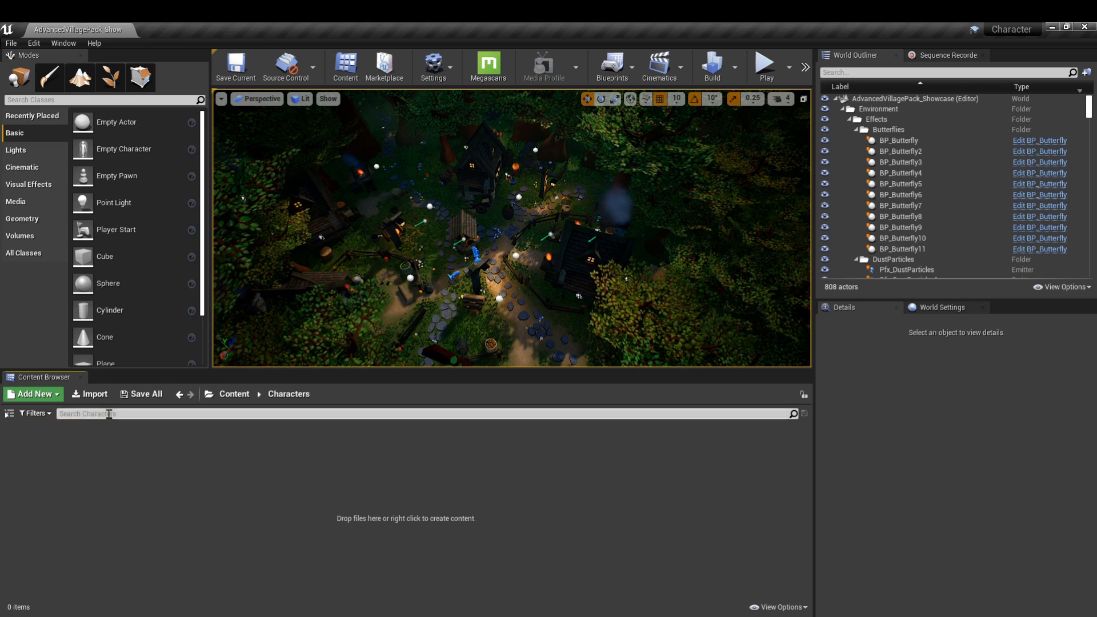
click(94, 394)
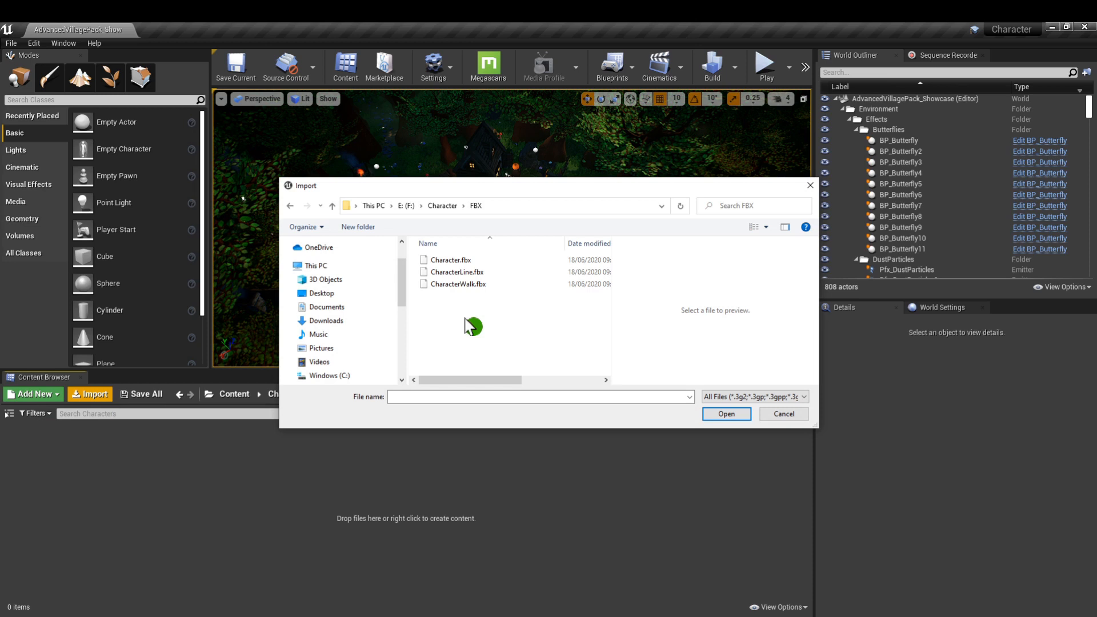
click(450, 260)
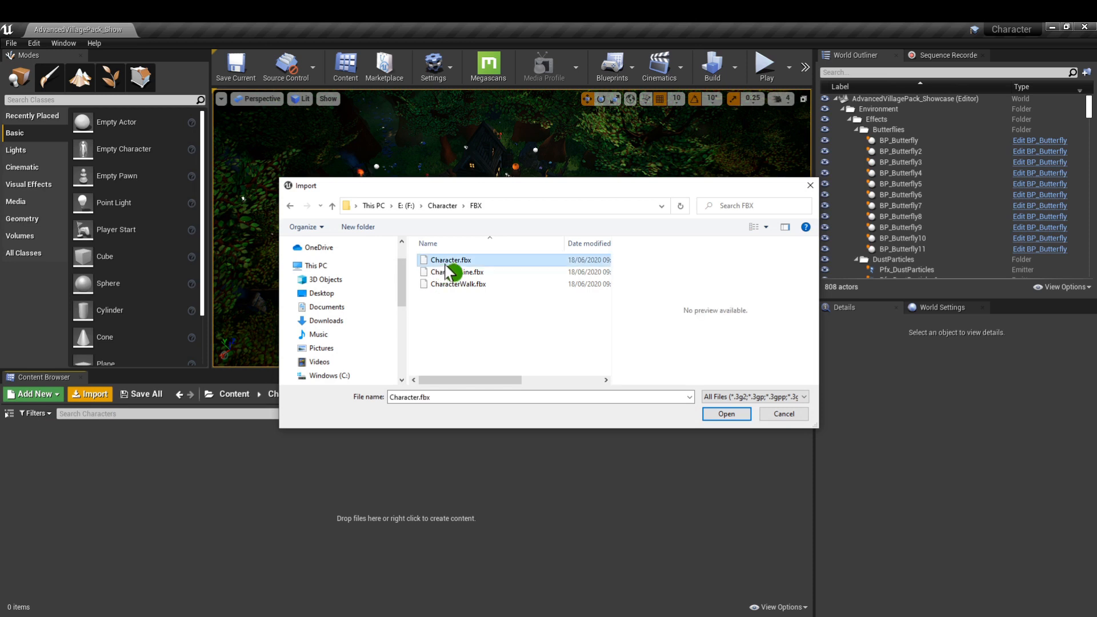
click(712, 416)
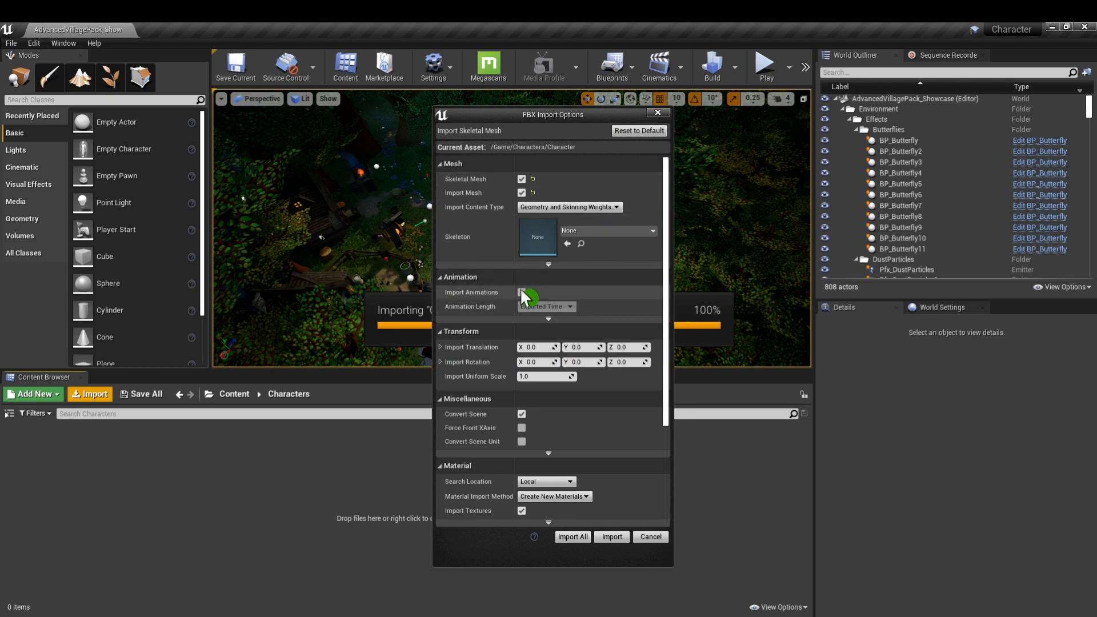
scroll(585, 412, down, 4)
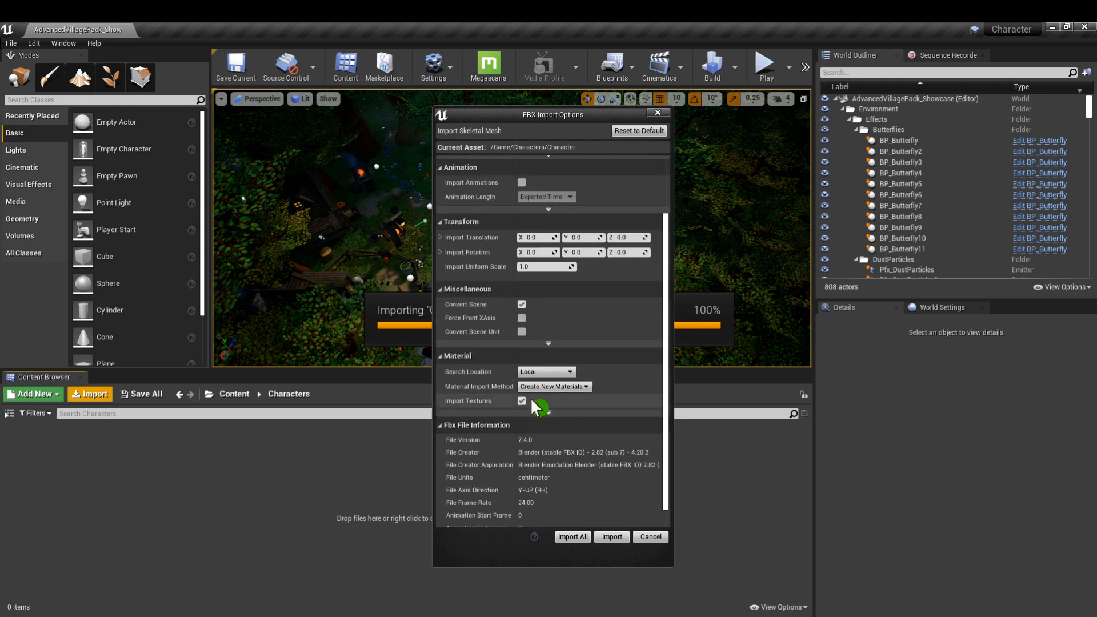
scroll(530, 397, down, 1)
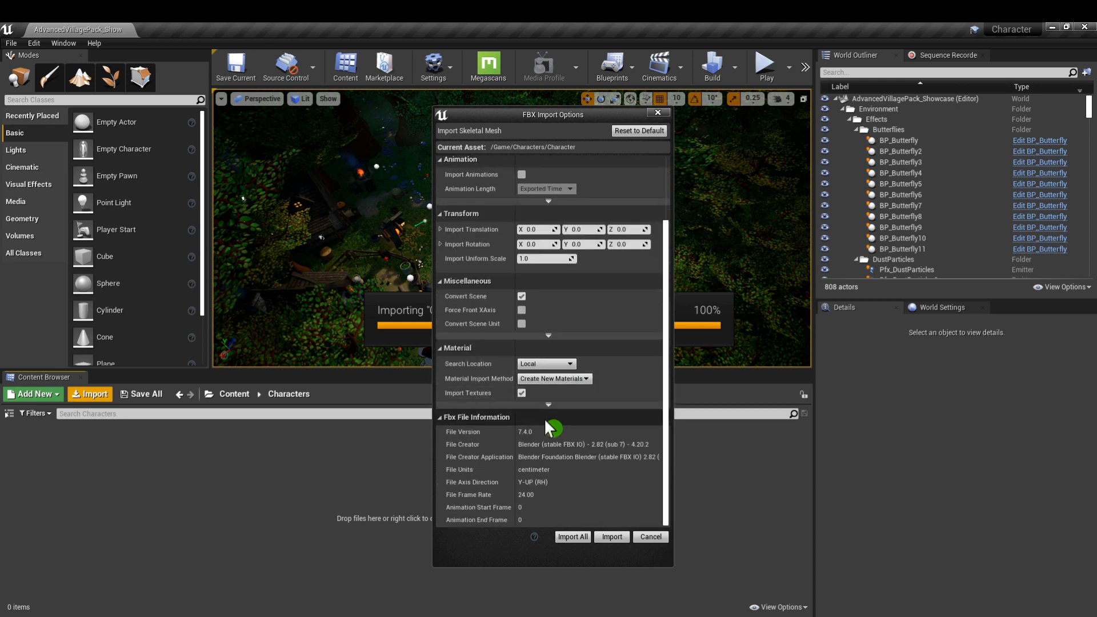
click(602, 534)
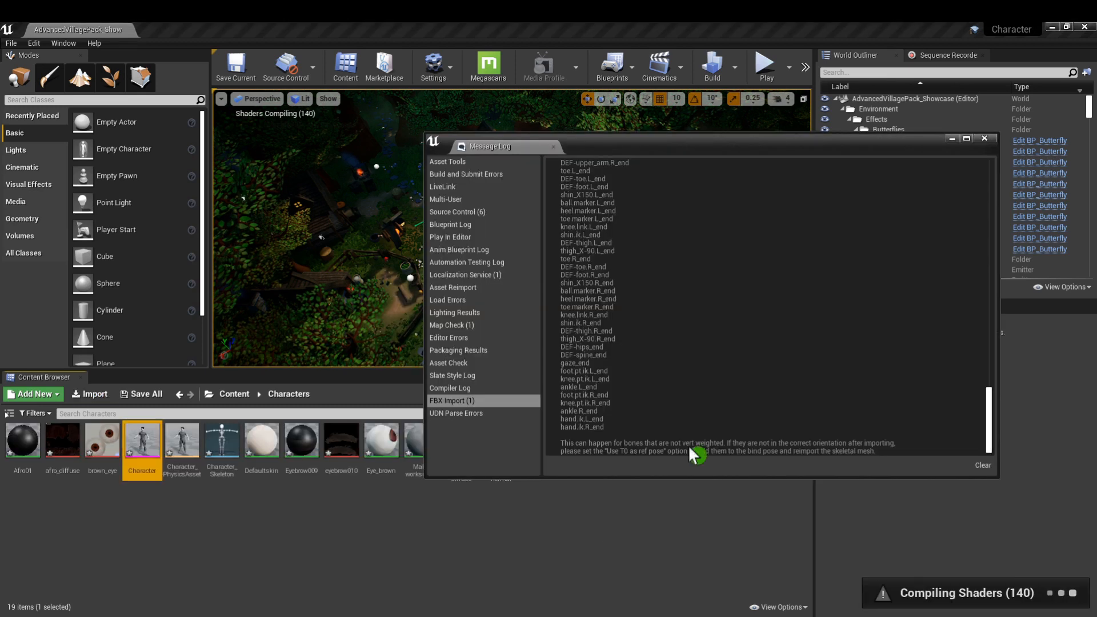
click(983, 138)
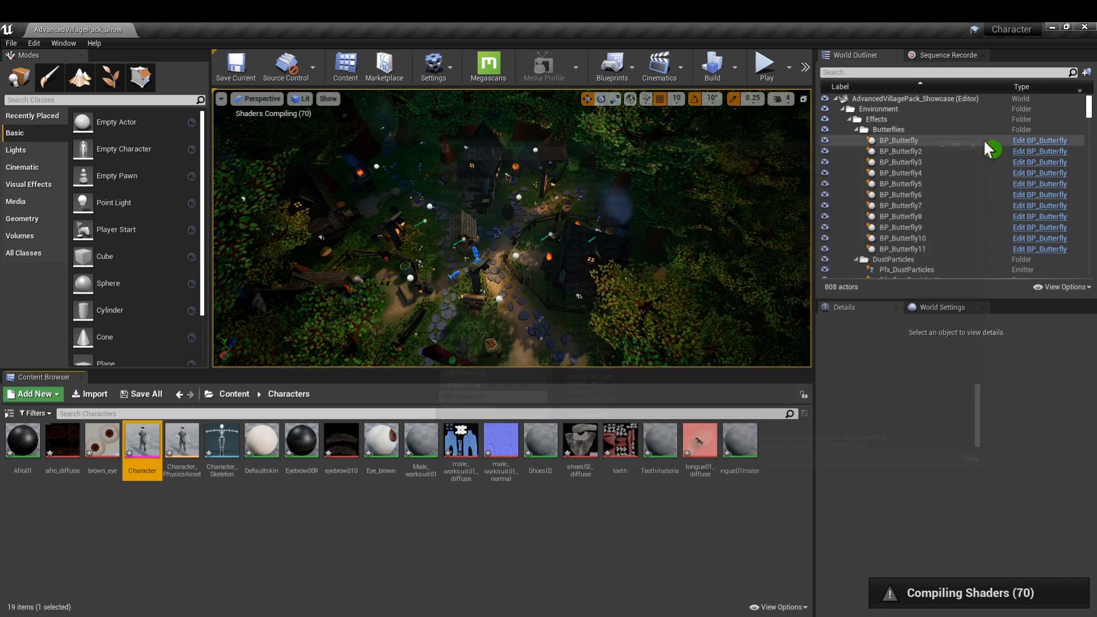
Step: Create a folder named Materials inside the Characters folder
right_click(423, 524)
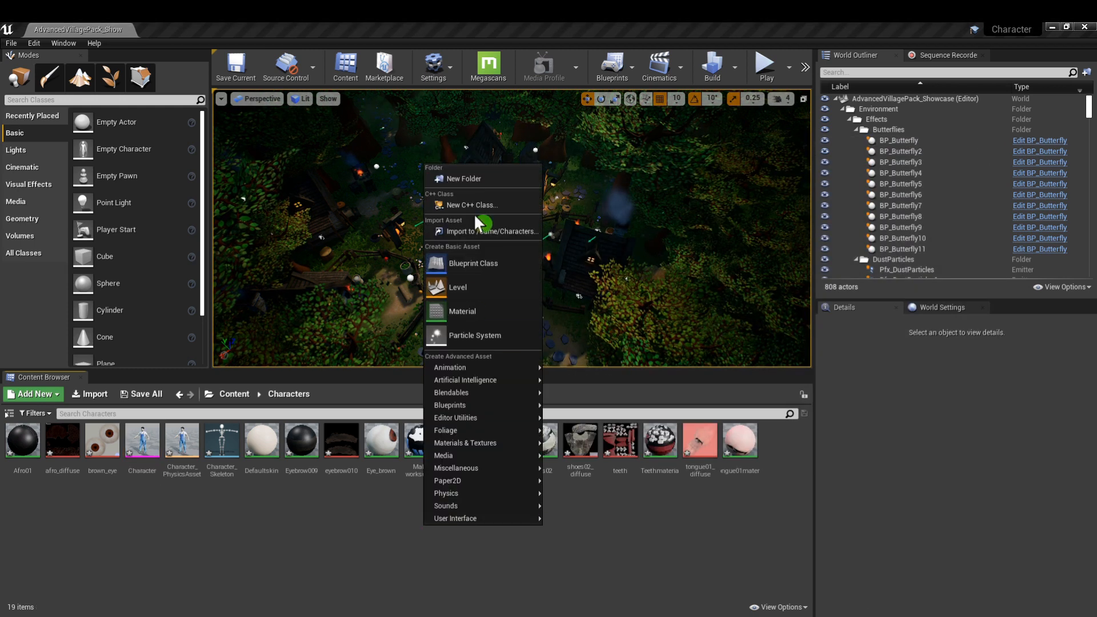
click(467, 176)
text(Mater)
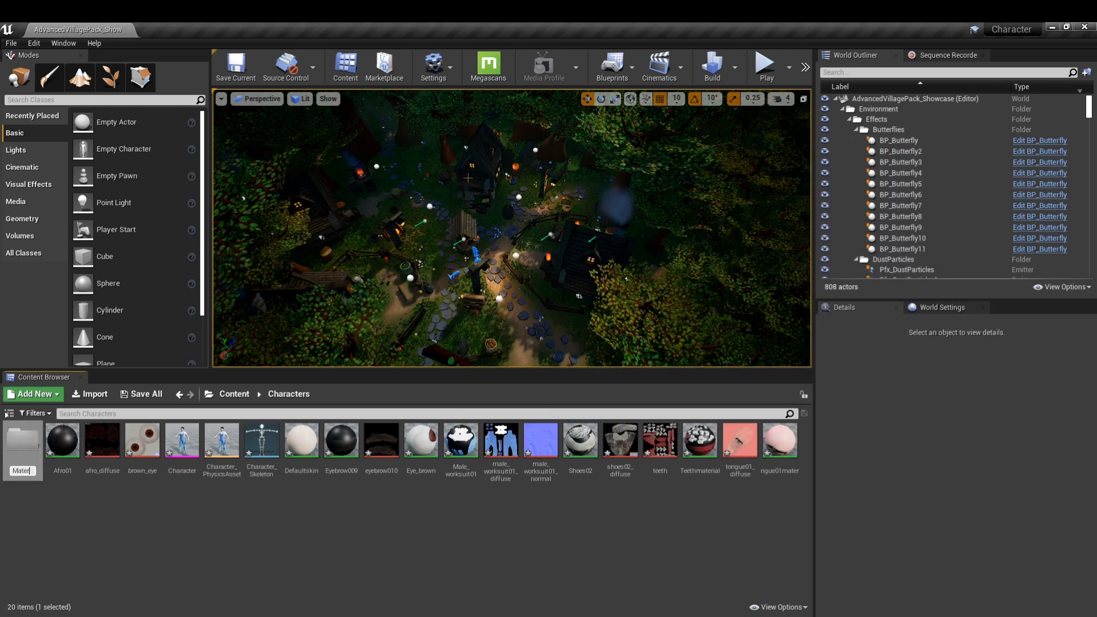
text(ials)
key(Return)
Step: Move all of the character's imported materials and textures into the Materials folder, leaving the mesh, physics asset and skeleton
click(71, 448)
ctrl+click(142, 446)
ctrl+click(110, 448)
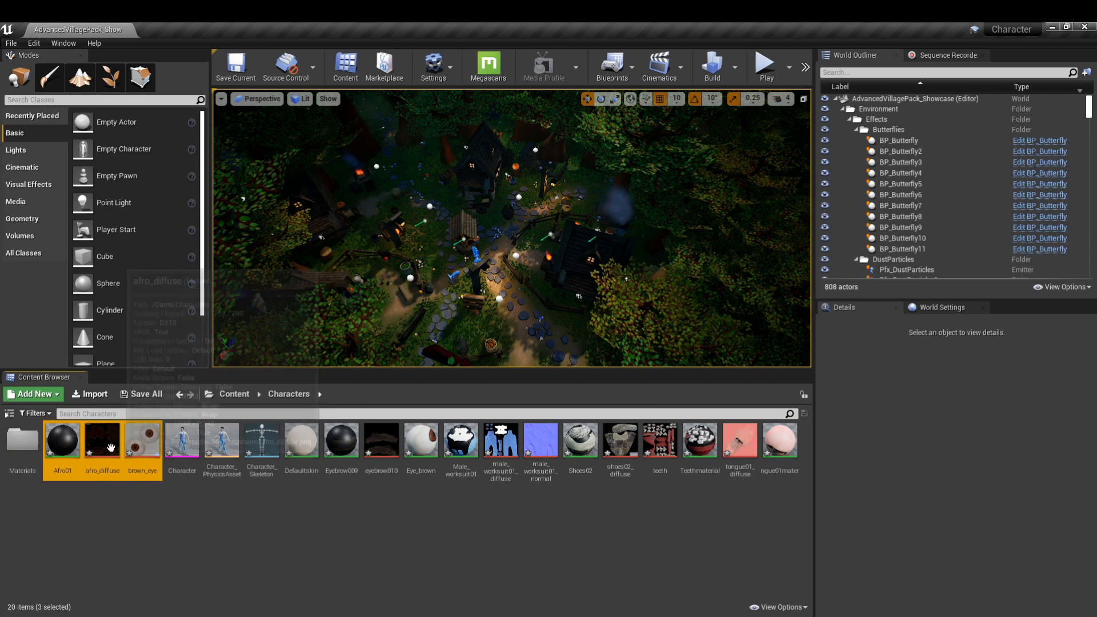
ctrl+click(301, 441)
ctrl+click(341, 441)
ctrl+shift+click(783, 446)
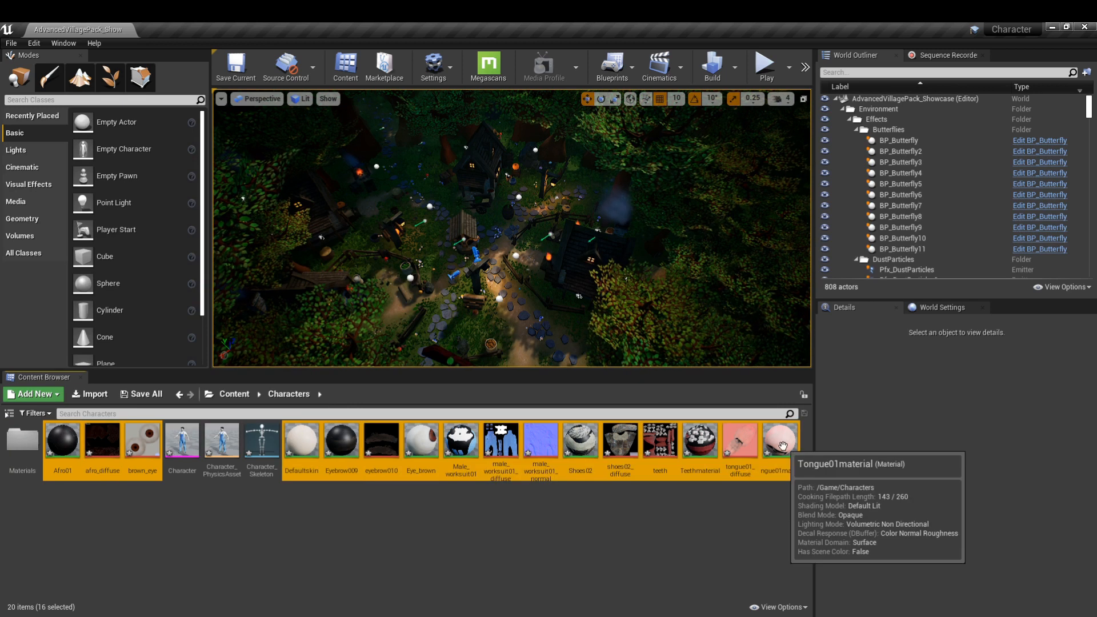
drag(77, 443, 29, 447)
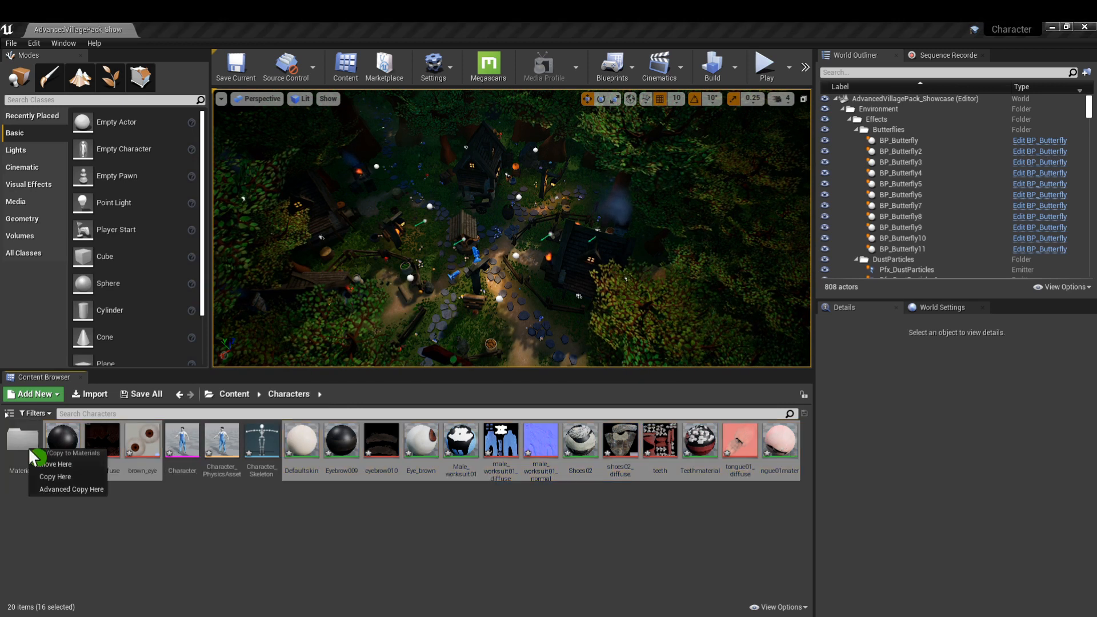
click(60, 462)
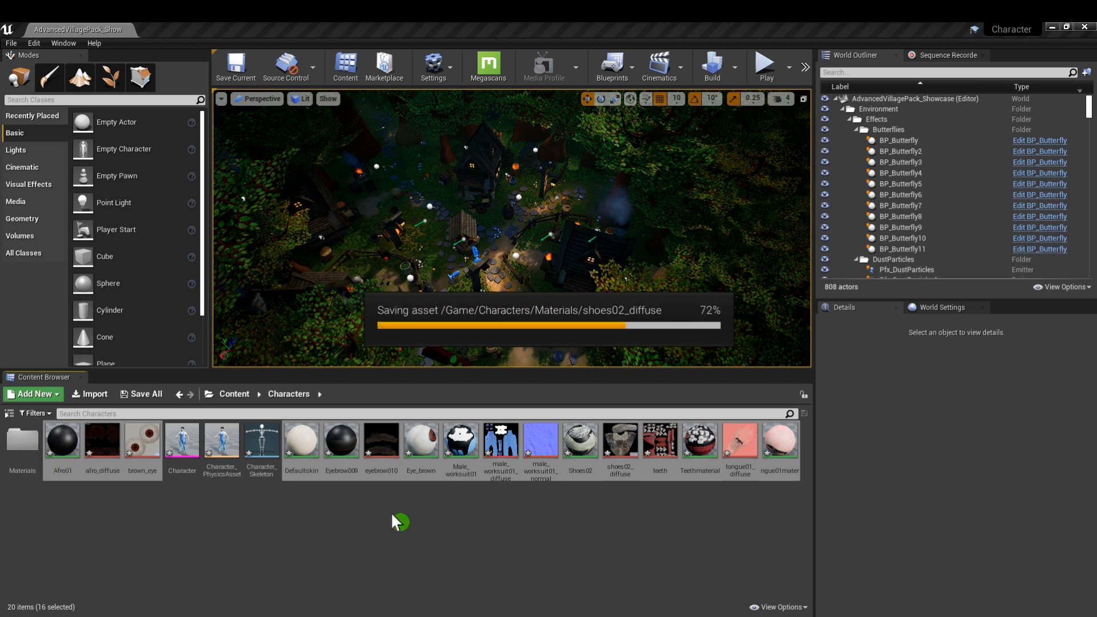
Step: Place the Character skeletal mesh on the path beside the stone house, at about X -2030, Y -7080, Z 0
key(w)
right_drag(397, 331, 397, 332)
key(w)
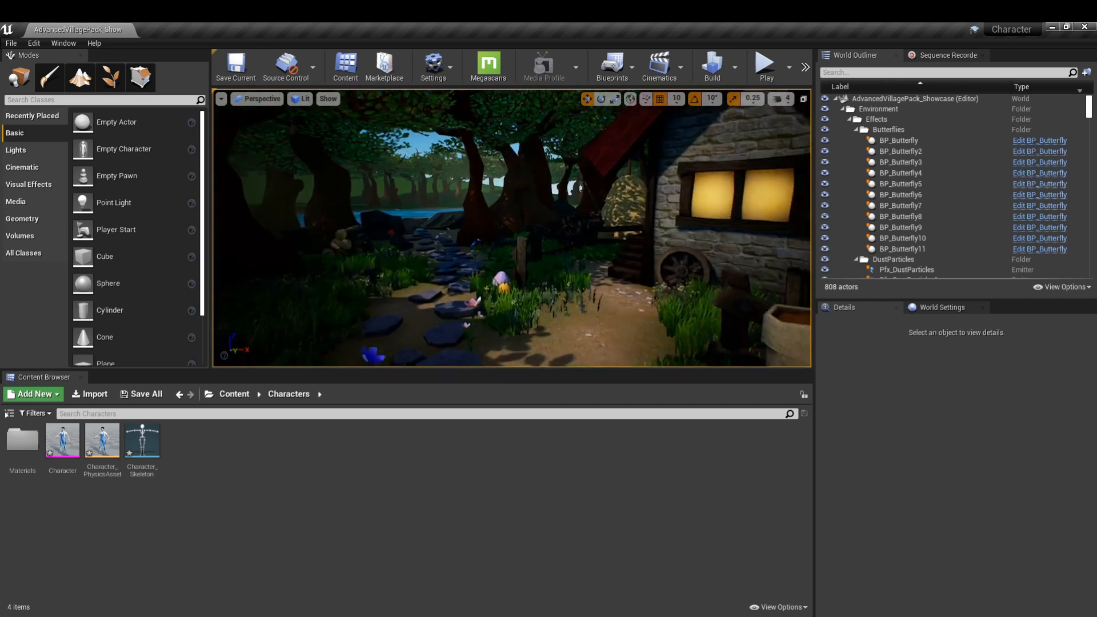
right_drag(473, 328, 472, 328)
drag(62, 440, 587, 299)
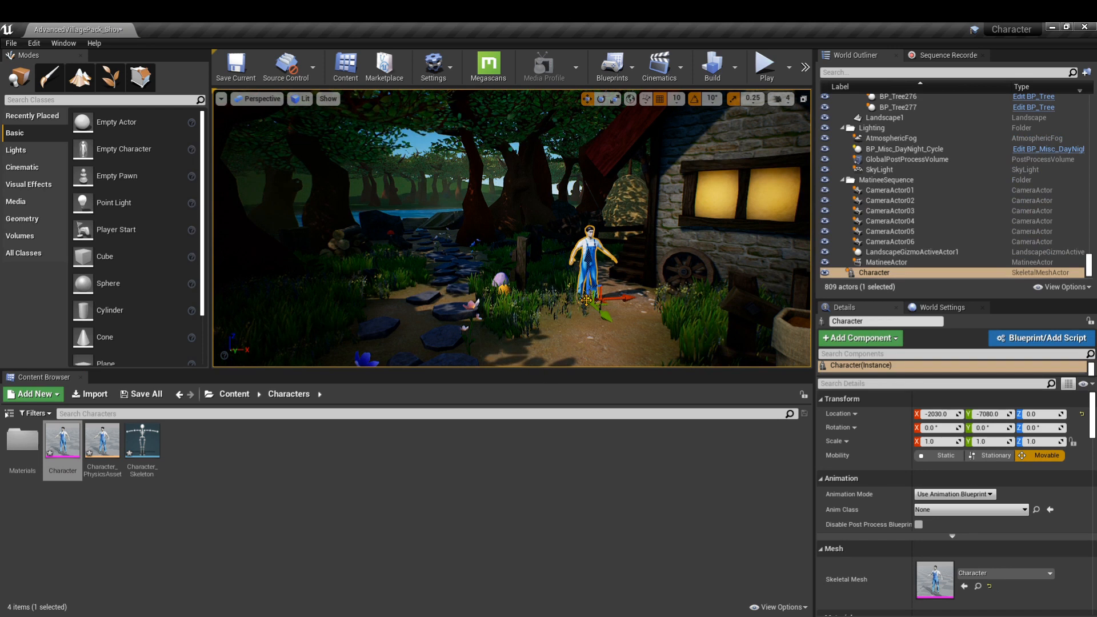
Step: Create a folder named Cinematics in the project's root Content folder
click(240, 394)
right_click(297, 449)
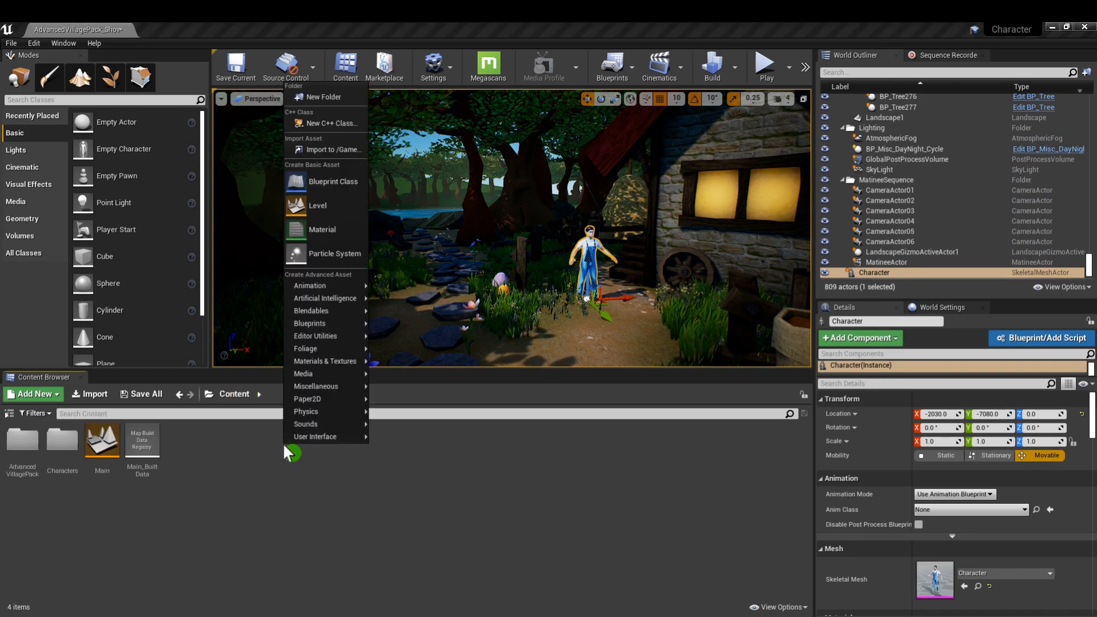
click(319, 96)
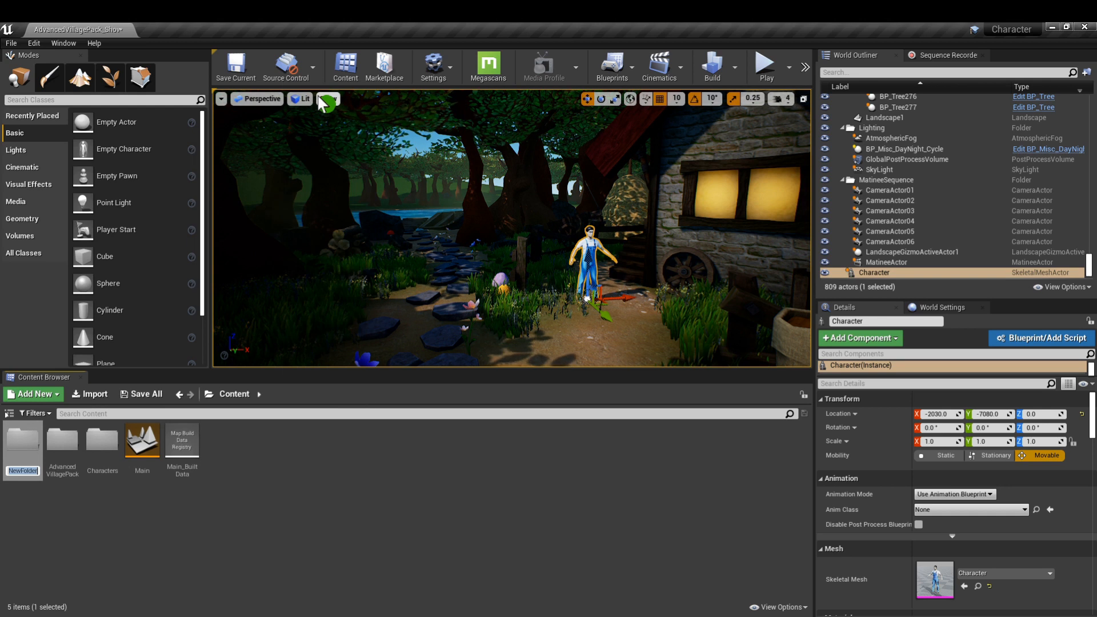
text(Clnematics)
key(Return)
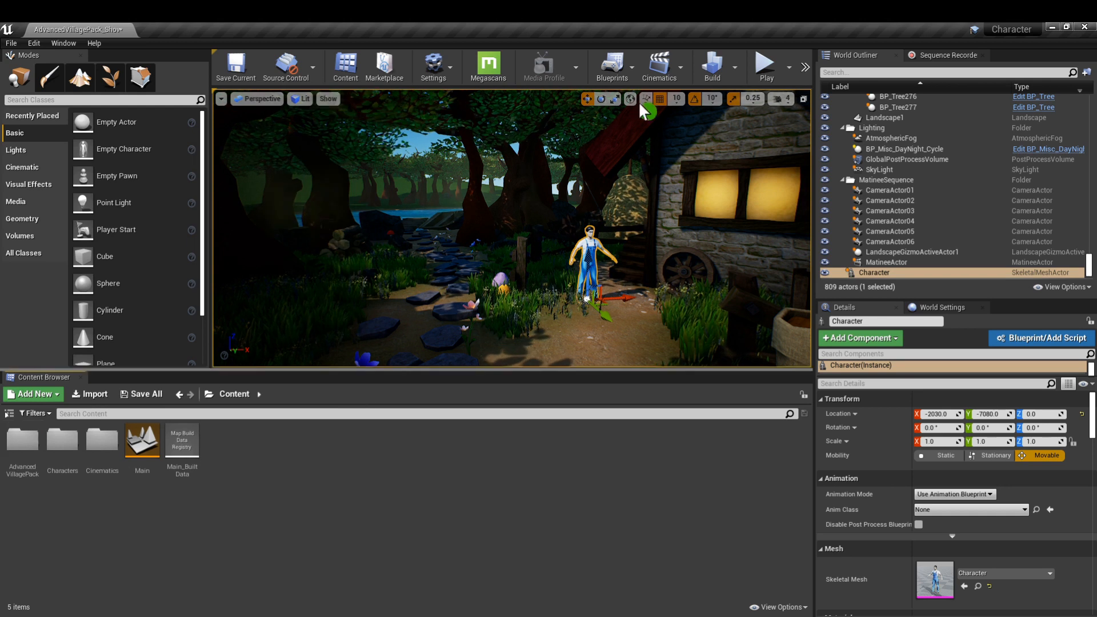
Step: Add a level sequence named Master, saved in the Cinematics folder
click(660, 66)
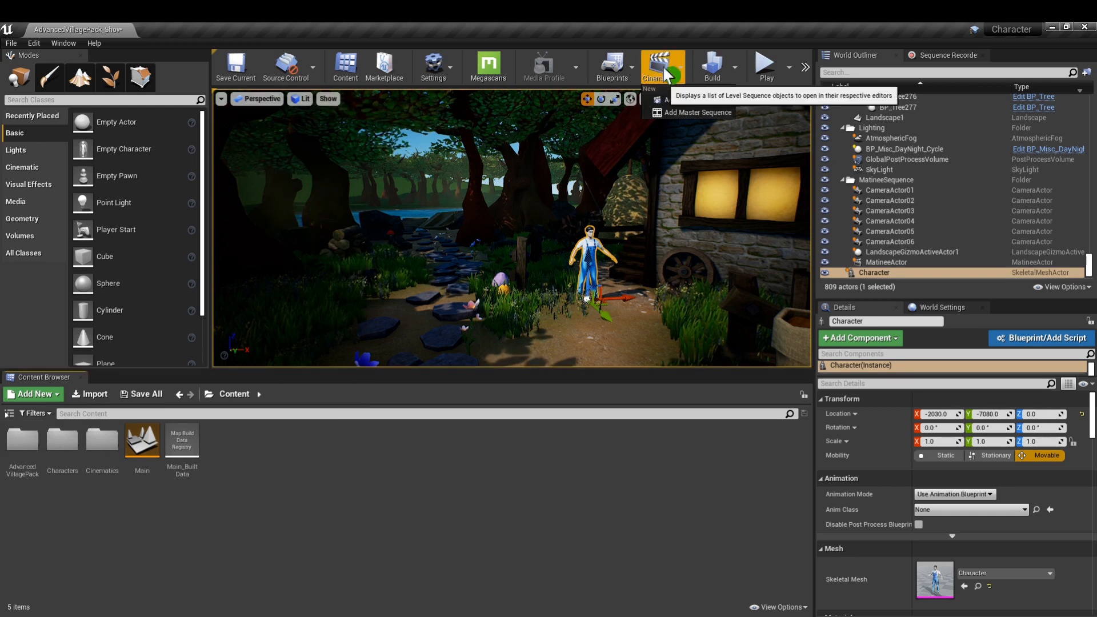
click(683, 99)
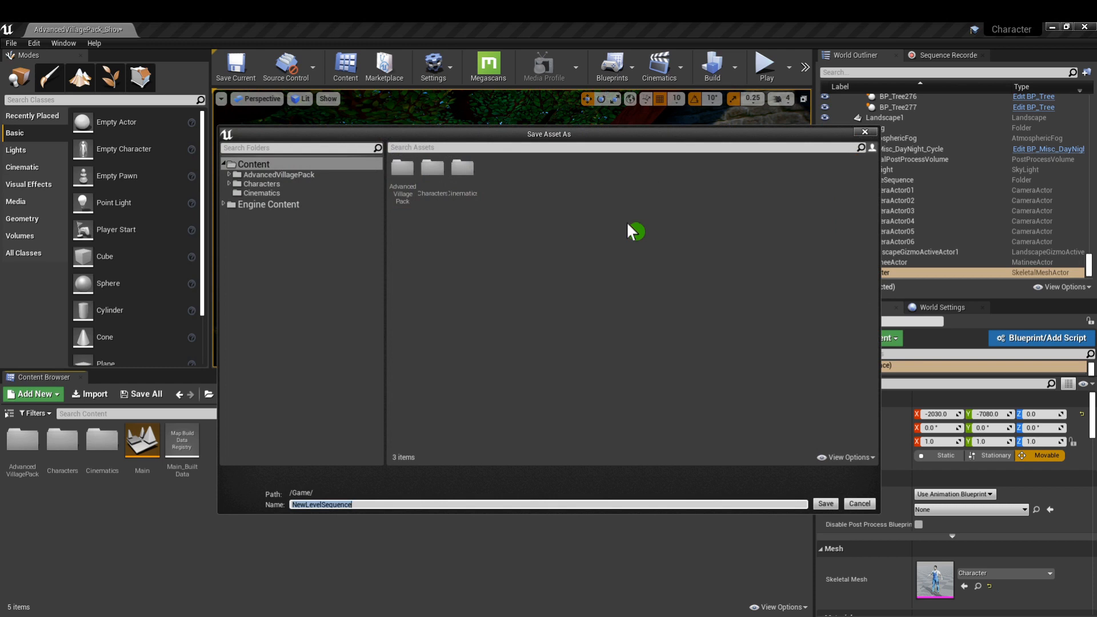
text(Master)
click(264, 192)
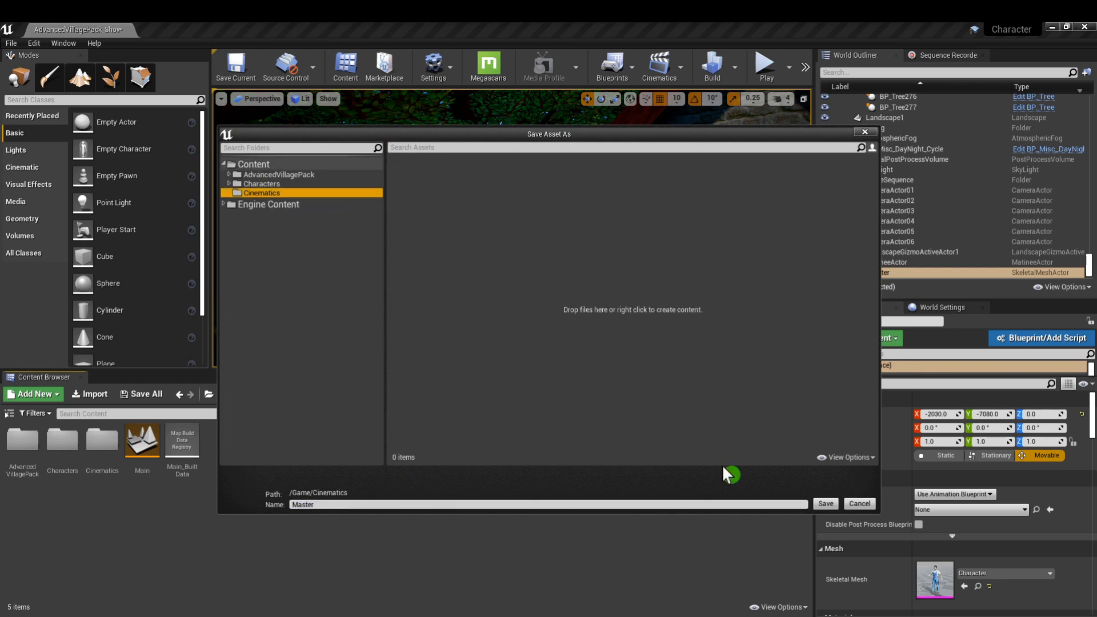
click(823, 503)
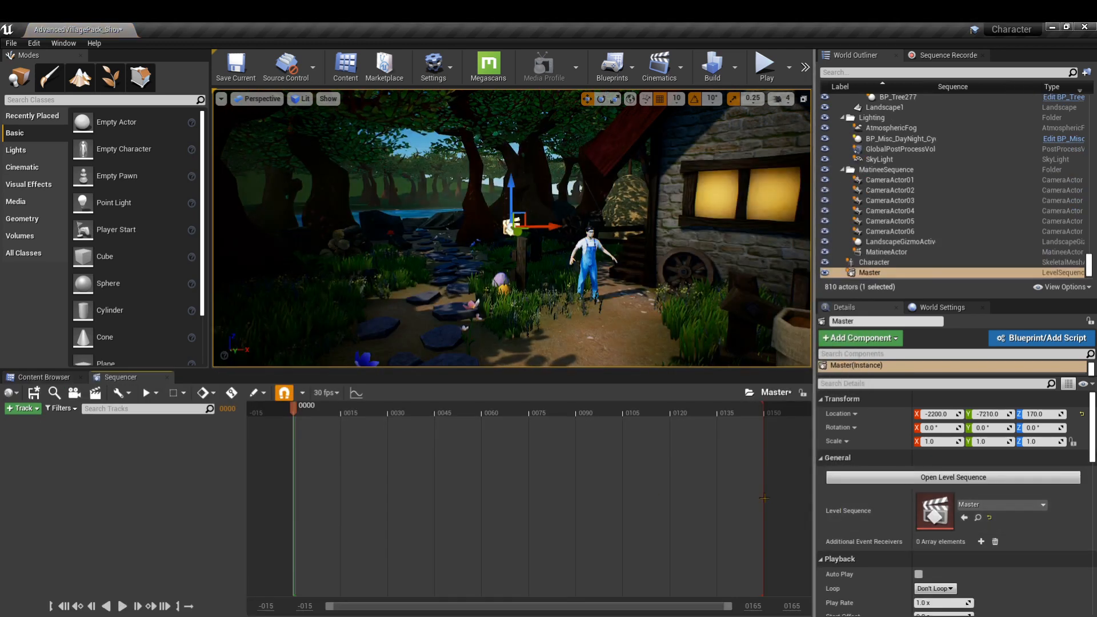
drag(123, 377, 147, 379)
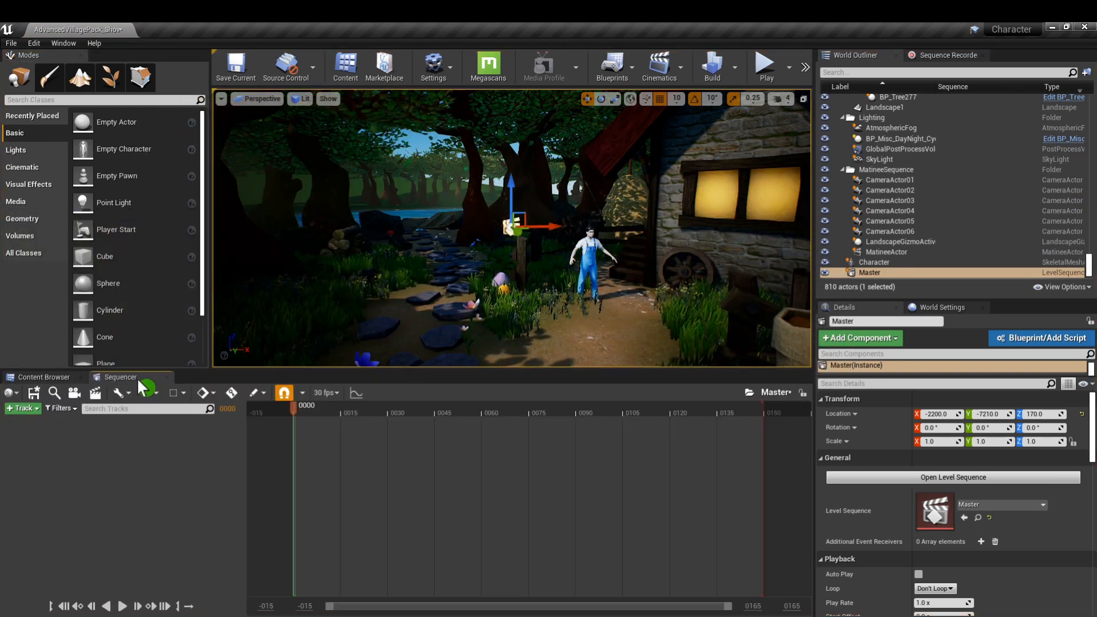
Step: Create a second level sequence named Shot_01 in the Cinematics folder
click(49, 377)
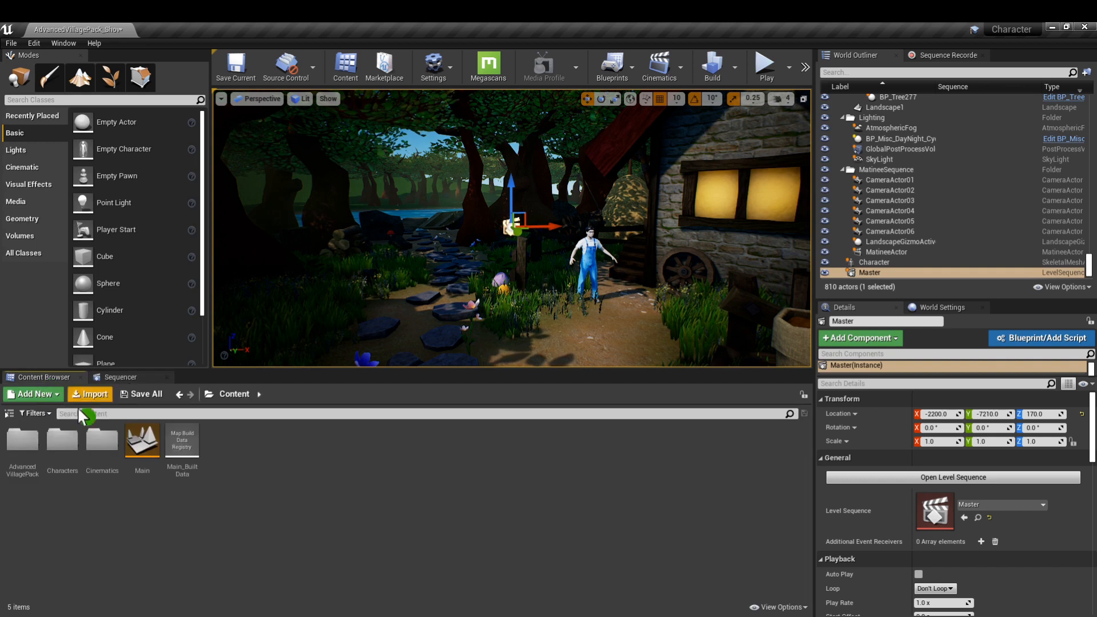
double_click(106, 451)
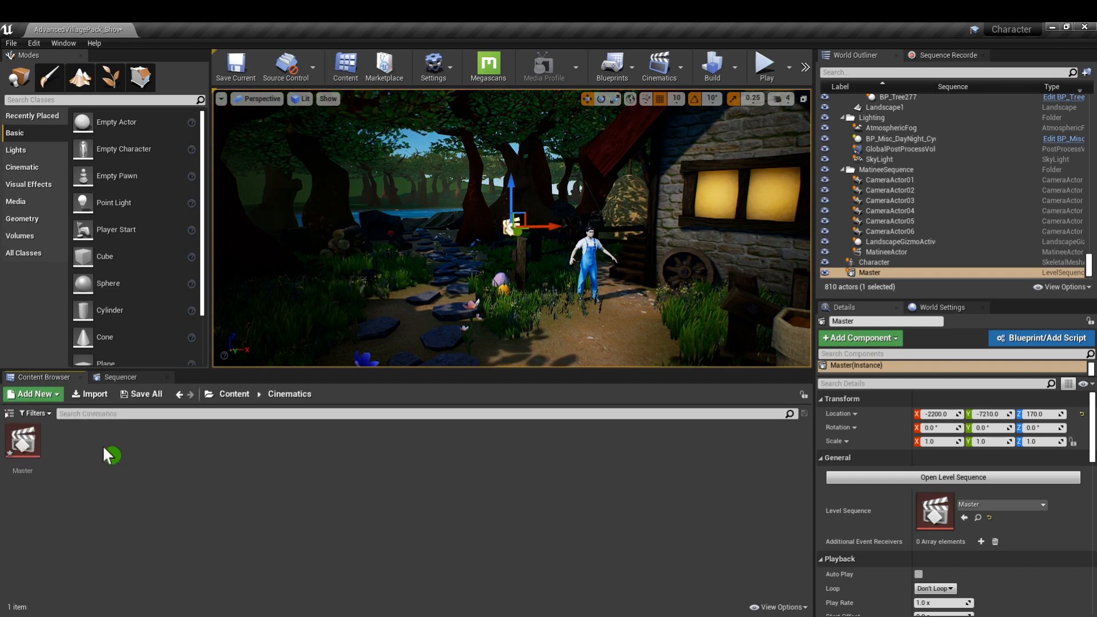
right_click(114, 485)
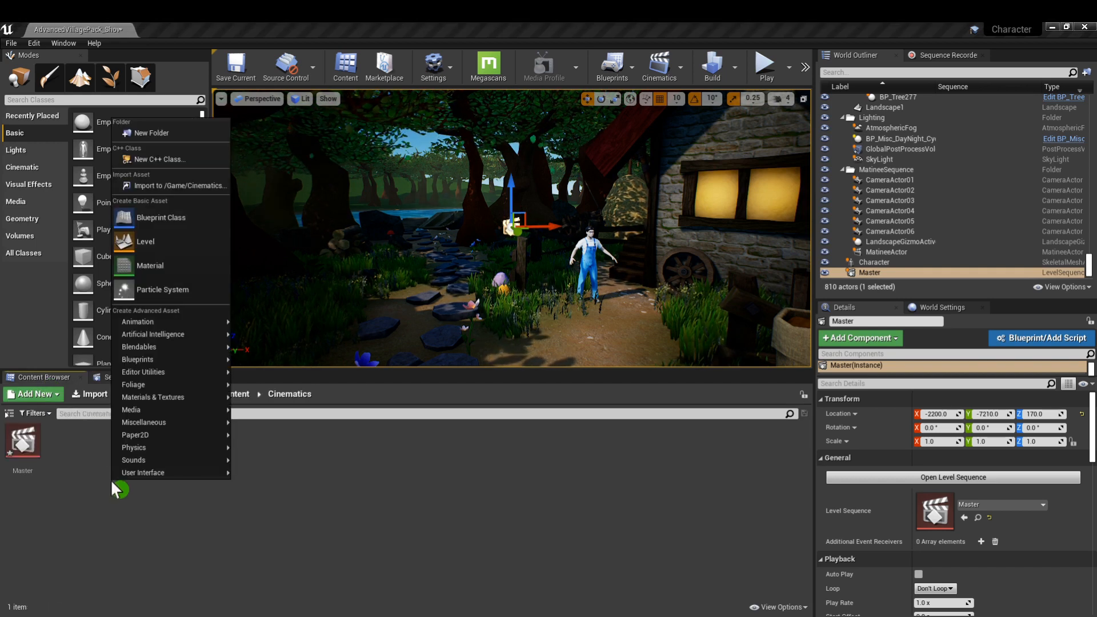
mouse_move(171, 321)
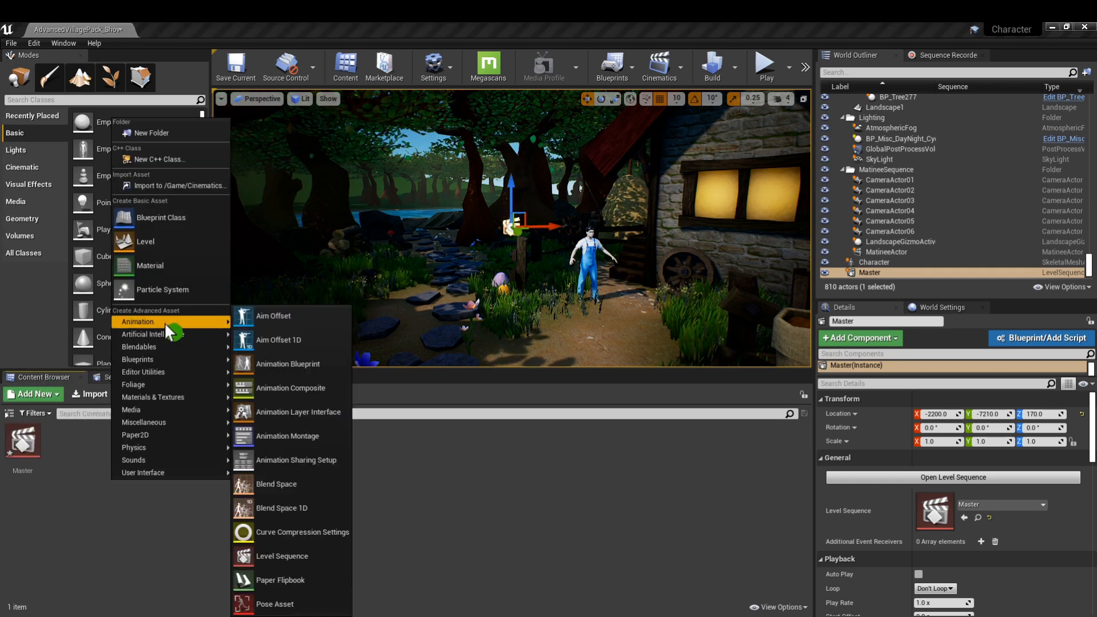
click(273, 556)
text(Shot)
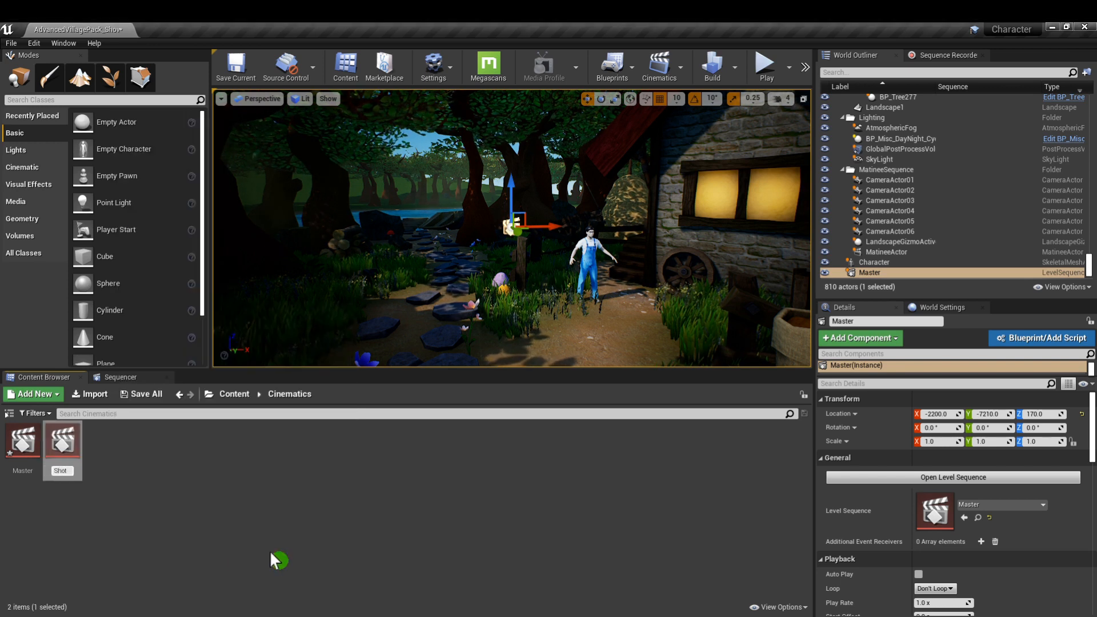
text(_01)
key(Return)
Step: Add a Shot track to the Master sequence and set its display rate to 24 fps (film)
click(135, 378)
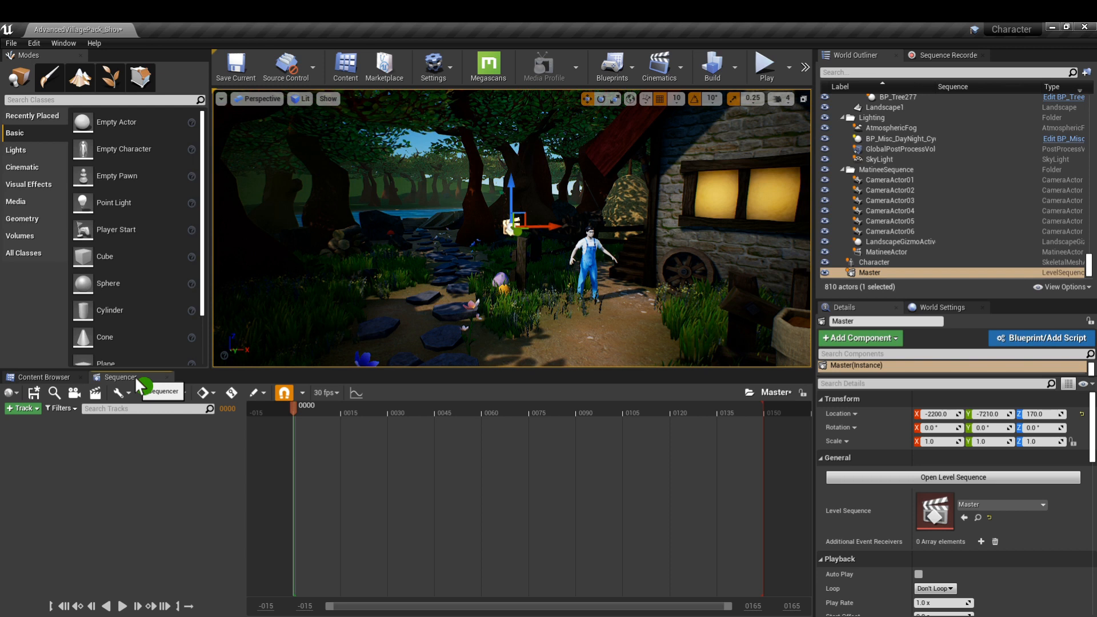
click(22, 408)
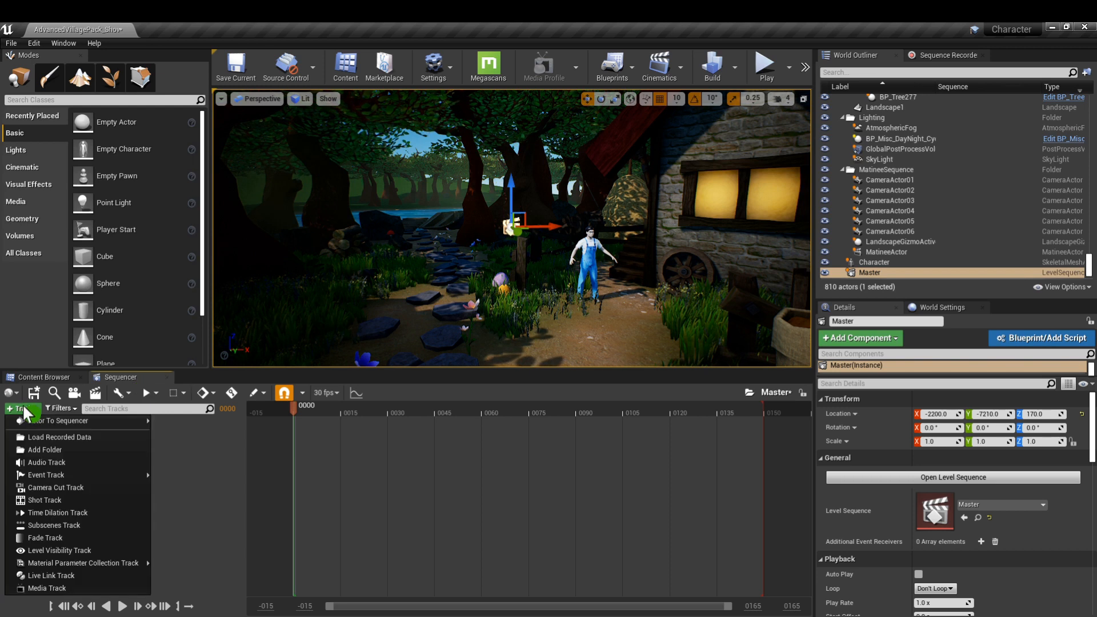
click(46, 501)
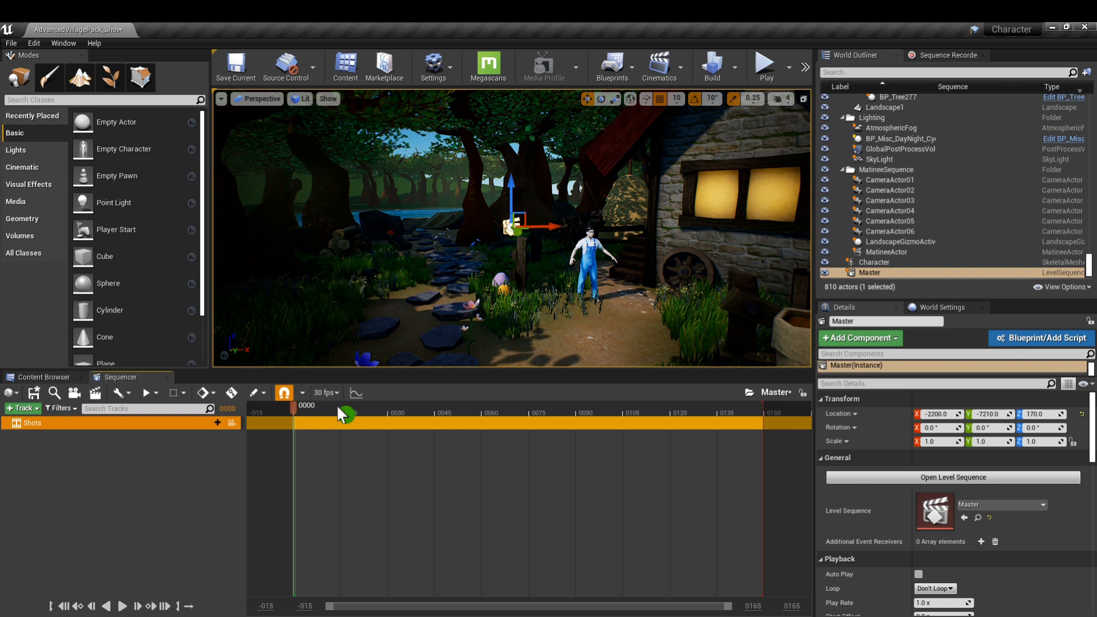
click(325, 393)
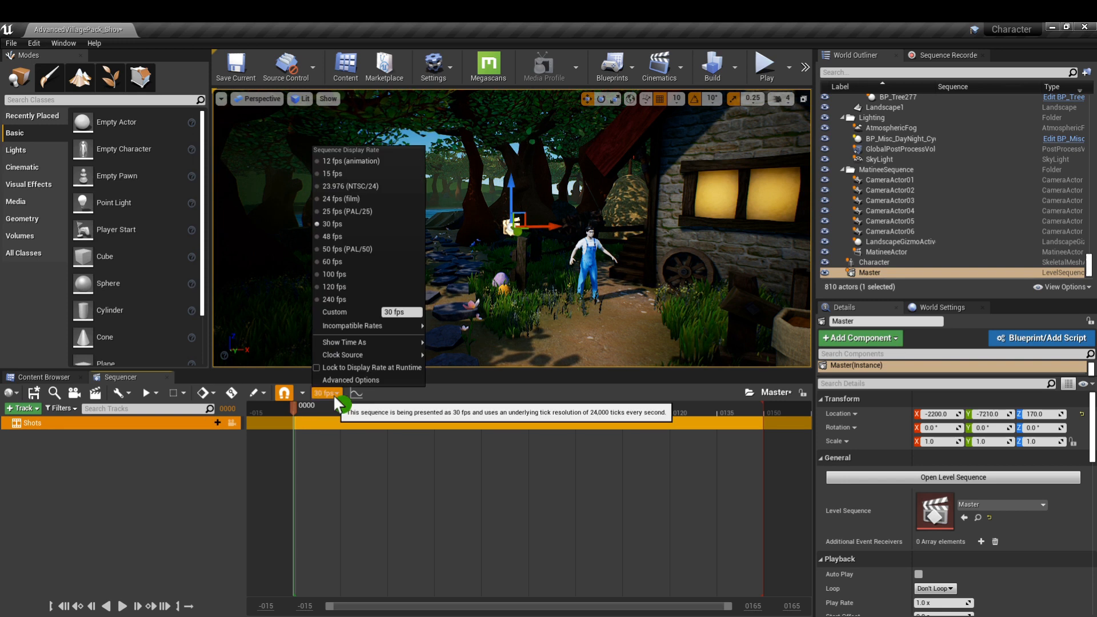
click(341, 200)
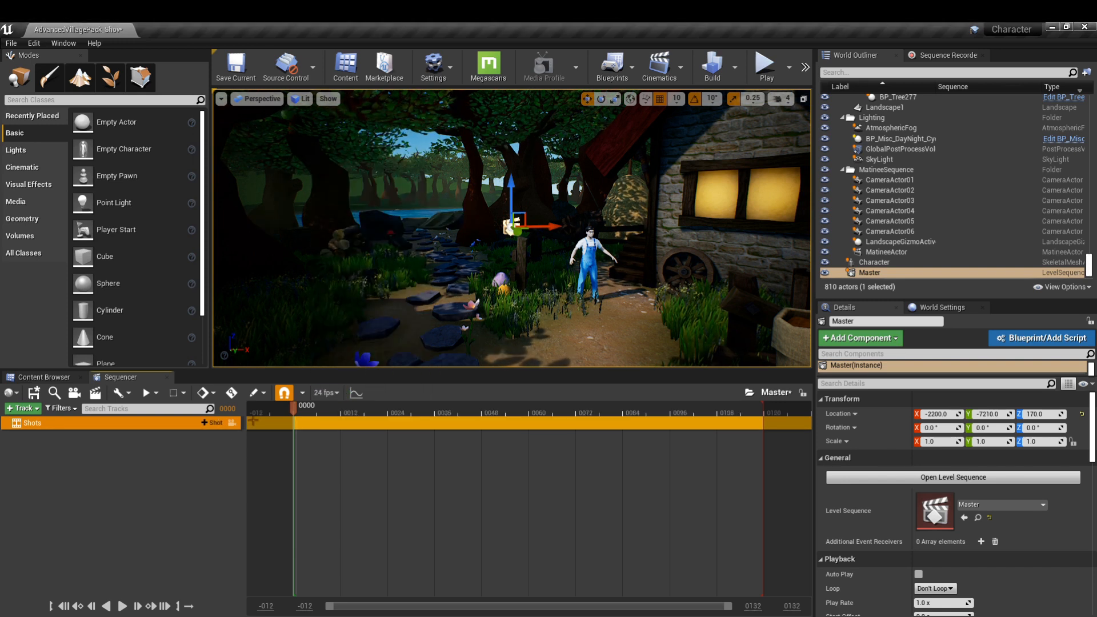
Step: Insert Shot_01 at frame 0 of the Master sequence's Shots track and open it for editing
click(217, 422)
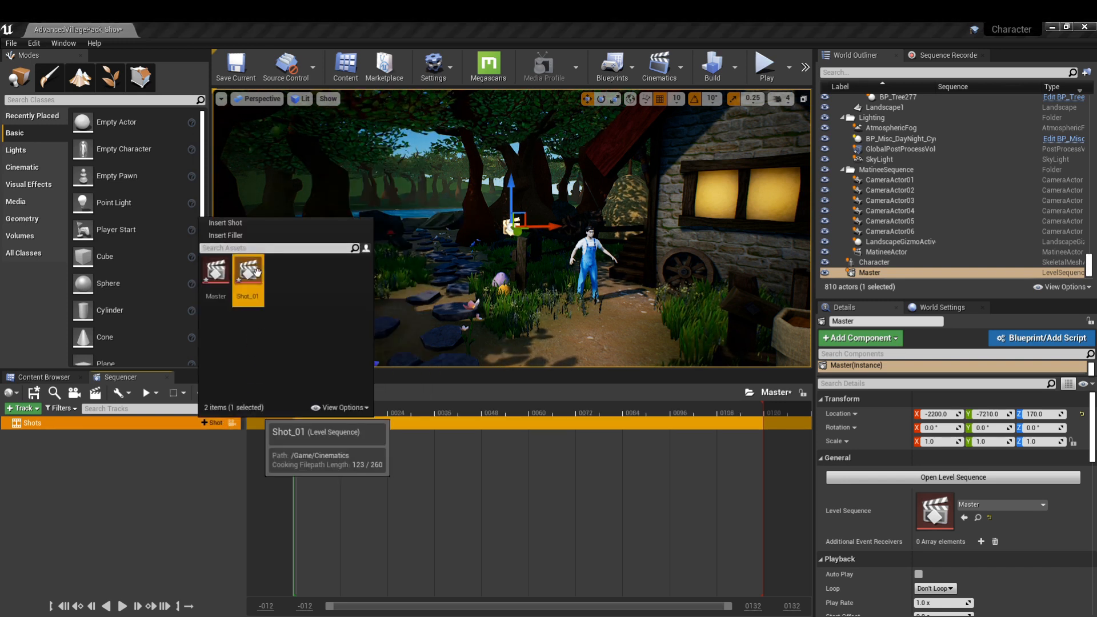
click(247, 273)
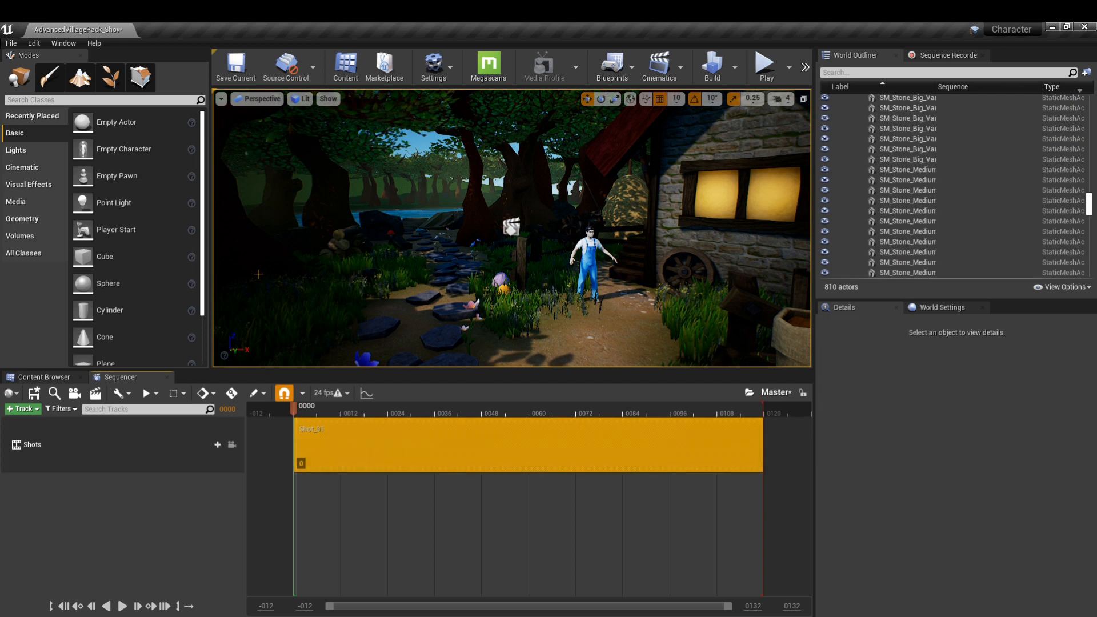
double_click(391, 446)
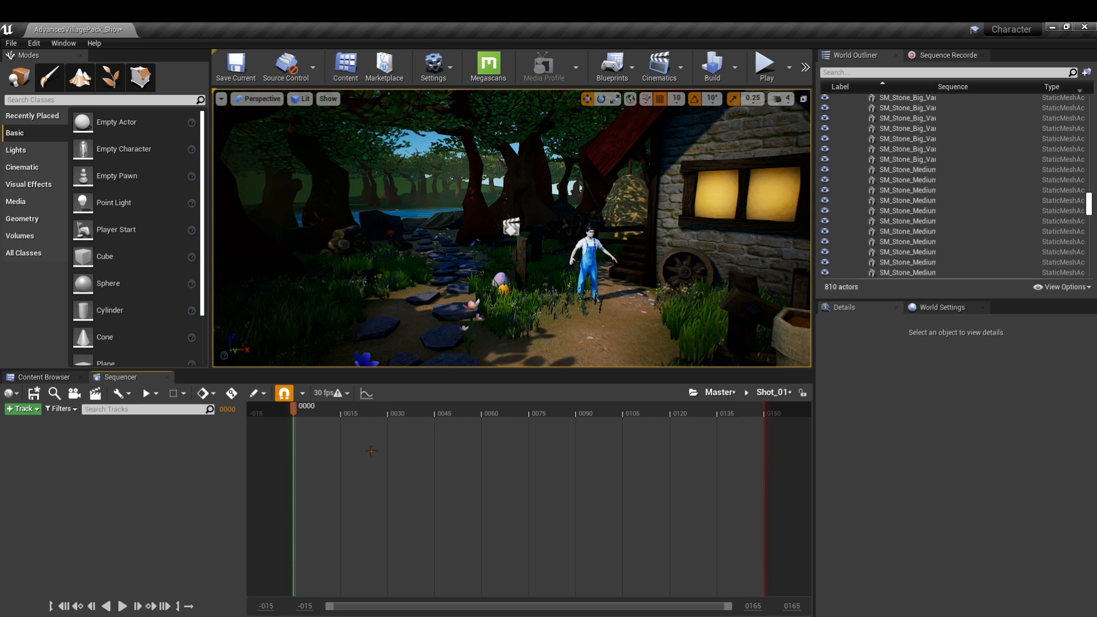
Step: Add the Character actor beside the stone house to the Shot_01 sequence
click(587, 297)
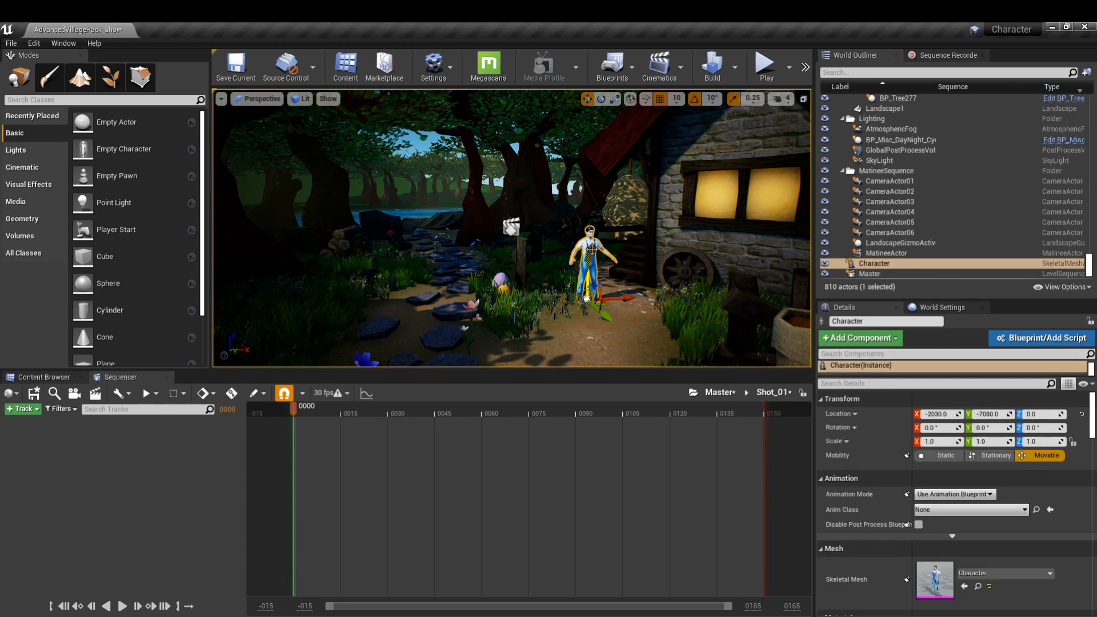
click(23, 409)
mouse_move(57, 421)
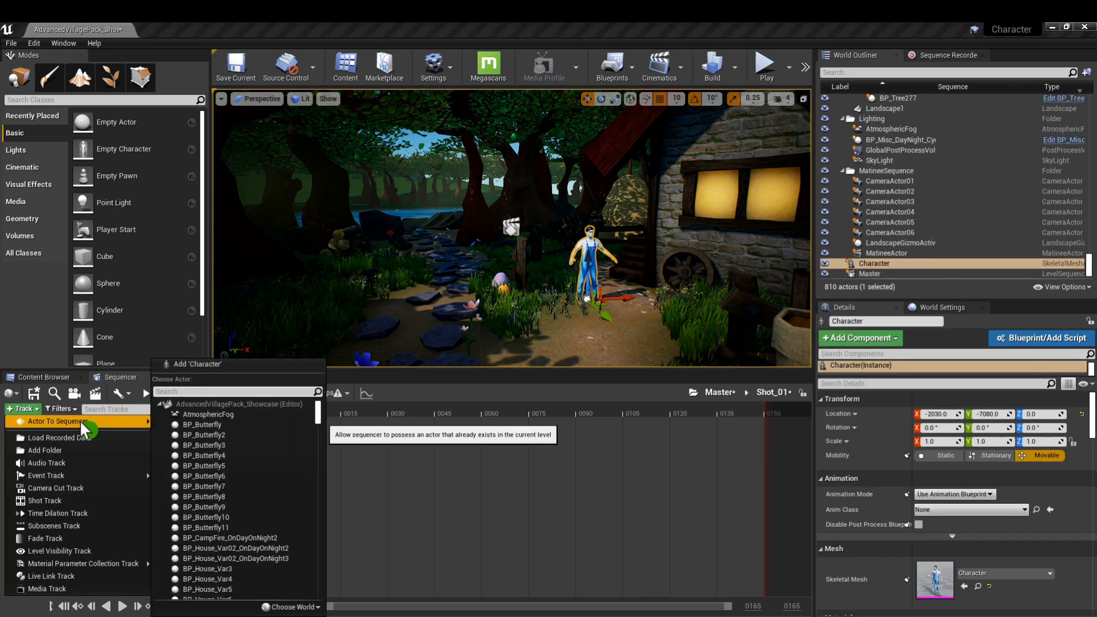
click(200, 366)
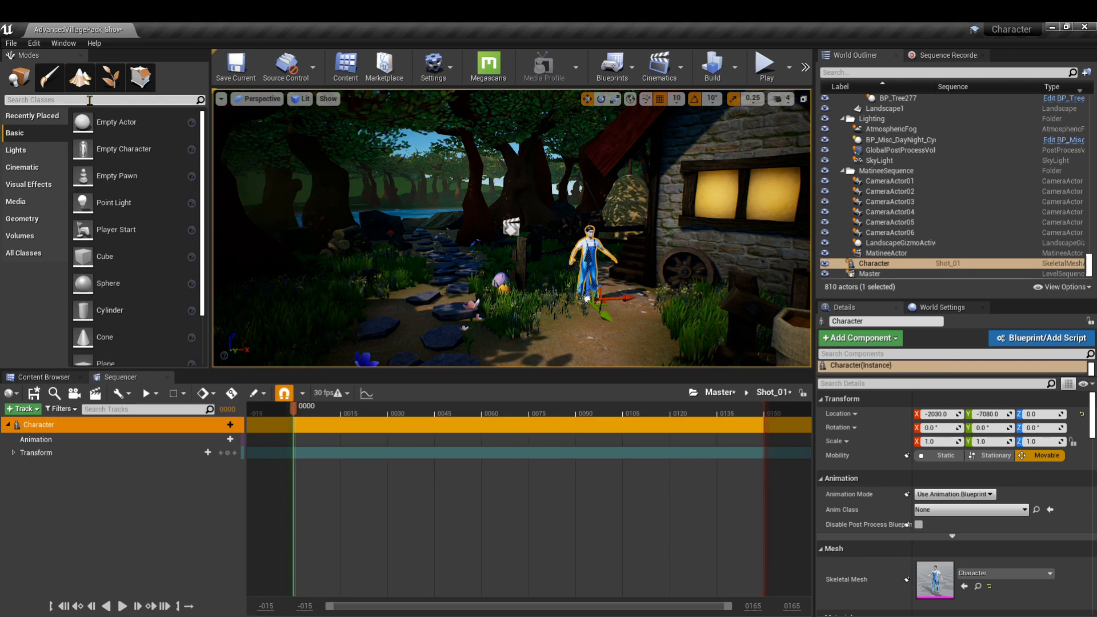
Step: Place a Cine Camera Actor in the village at about X -2690, Y -8530, Z 10 and add it to Shot_01
click(89, 100)
text(cine)
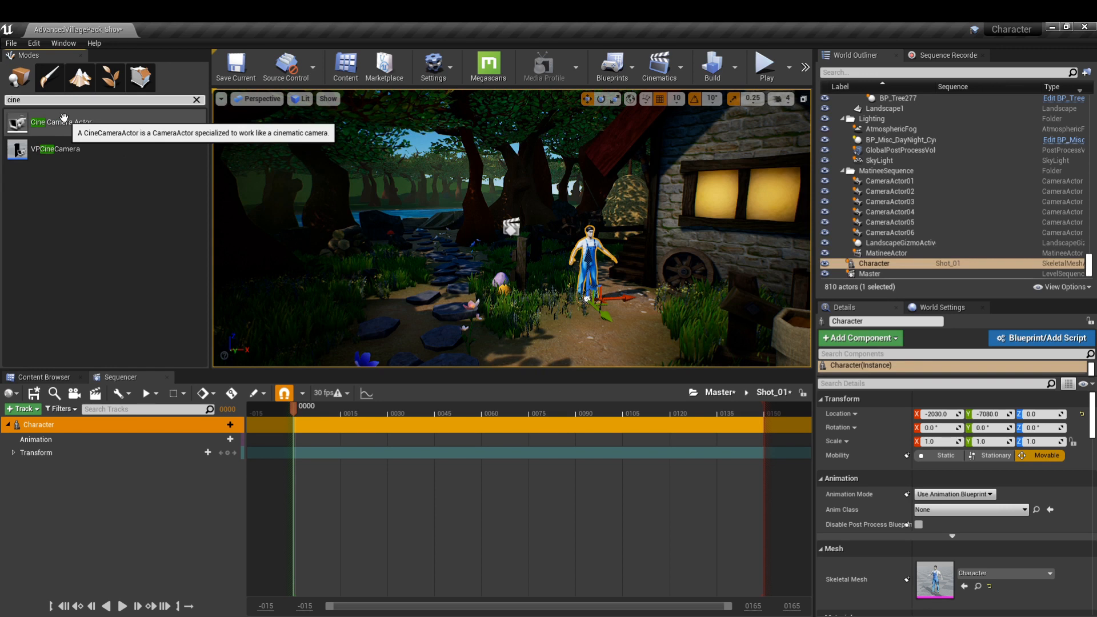
drag(64, 118, 384, 252)
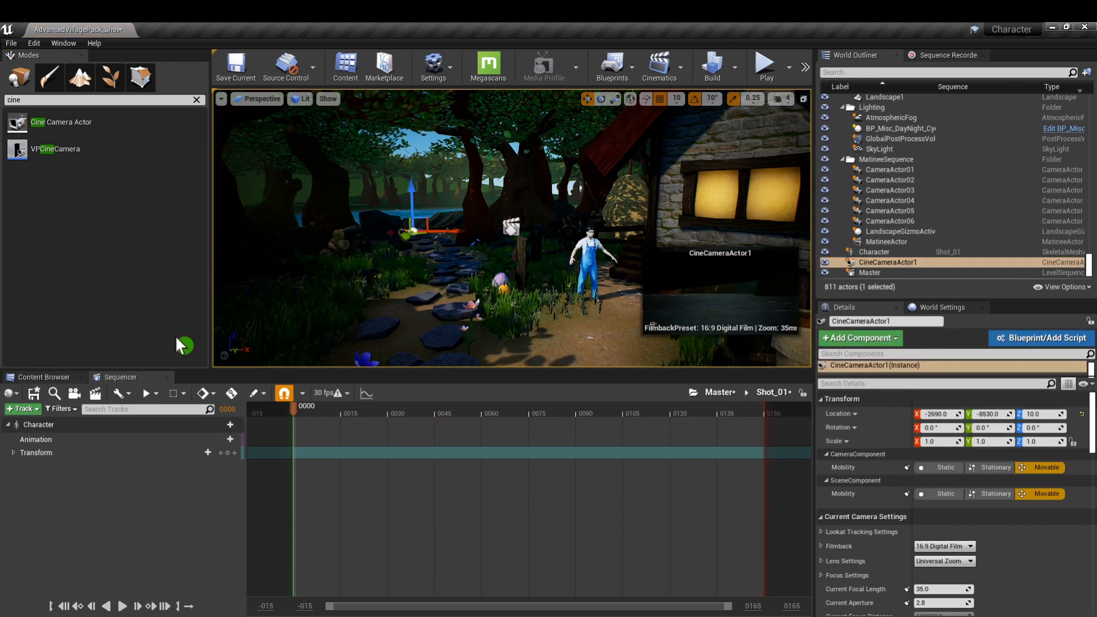
click(22, 408)
mouse_move(69, 421)
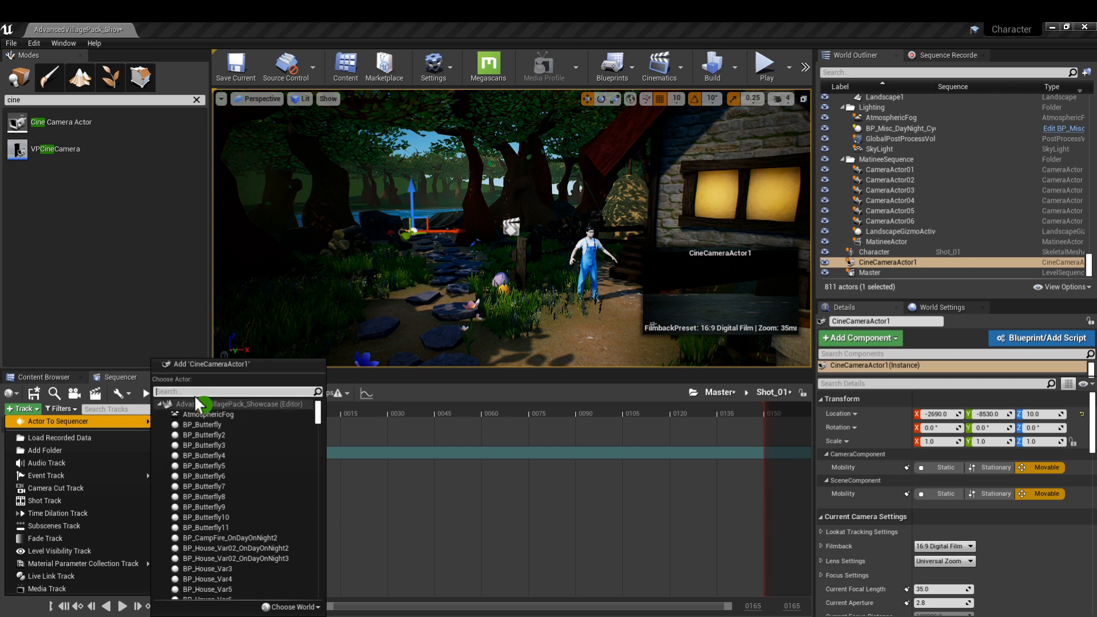
click(198, 362)
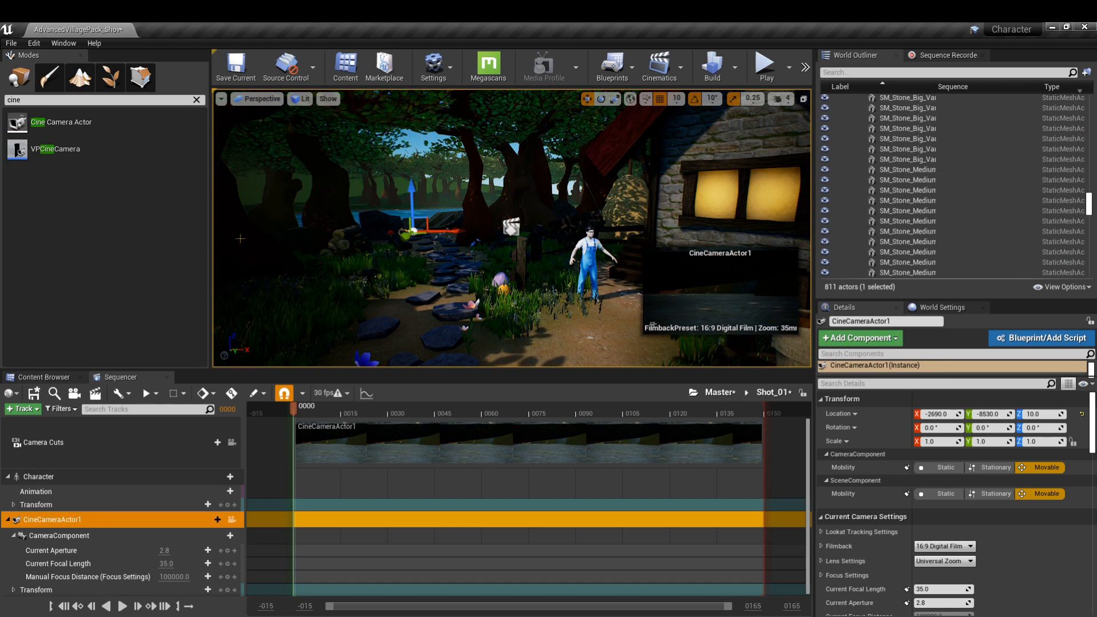
Step: Split the viewport into two side-by-side panes, pairing a cinematic viewport with a default perspective view in place of the top view
click(221, 99)
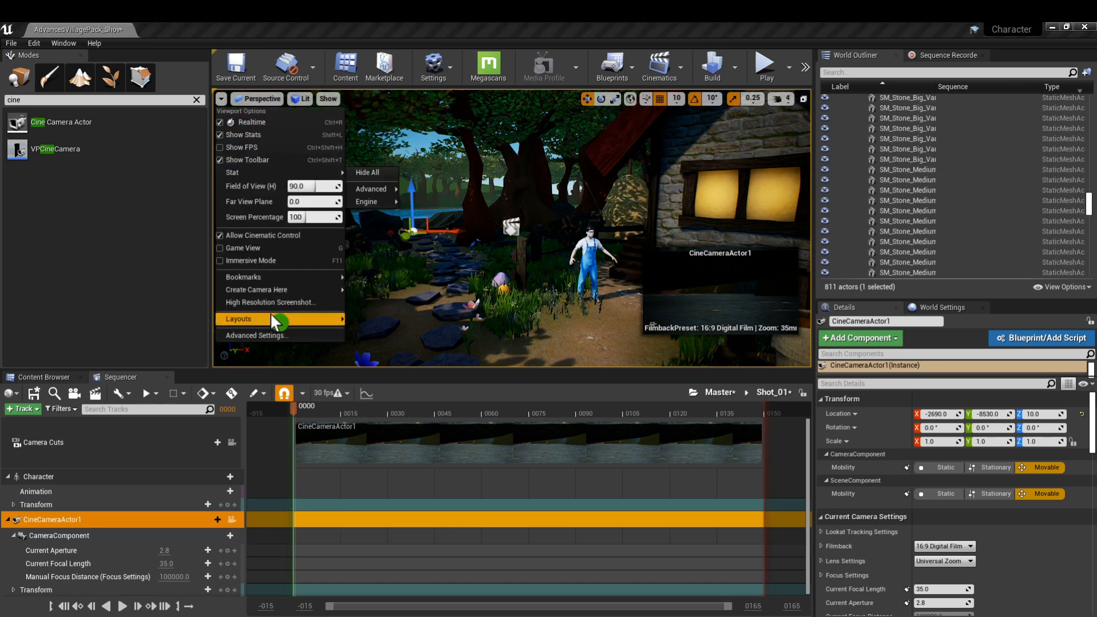
mouse_move(313, 321)
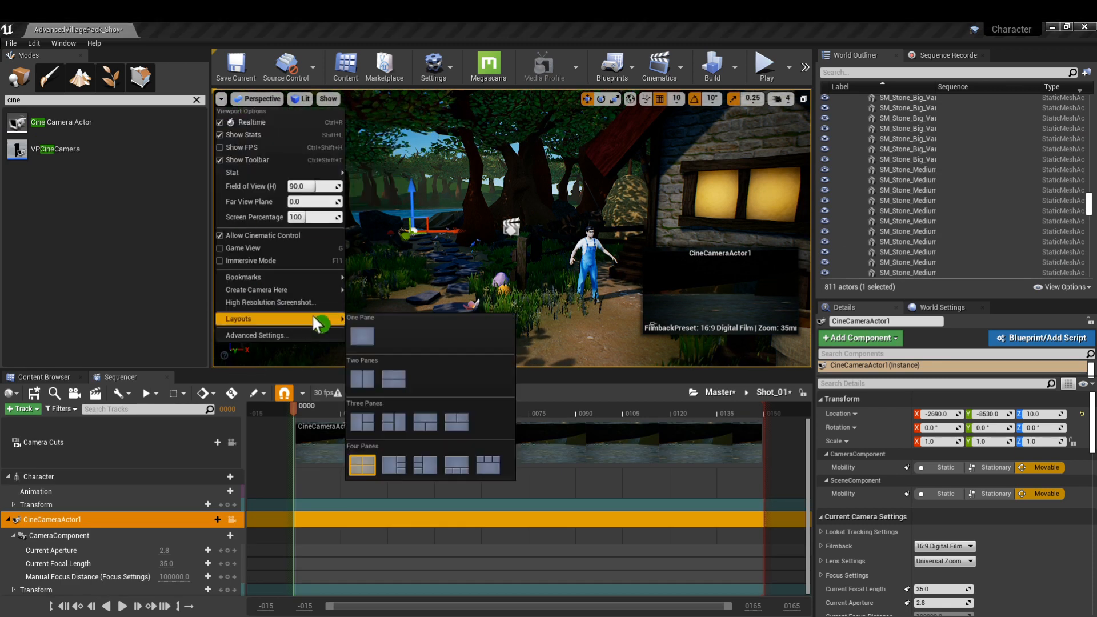
click(362, 377)
click(565, 100)
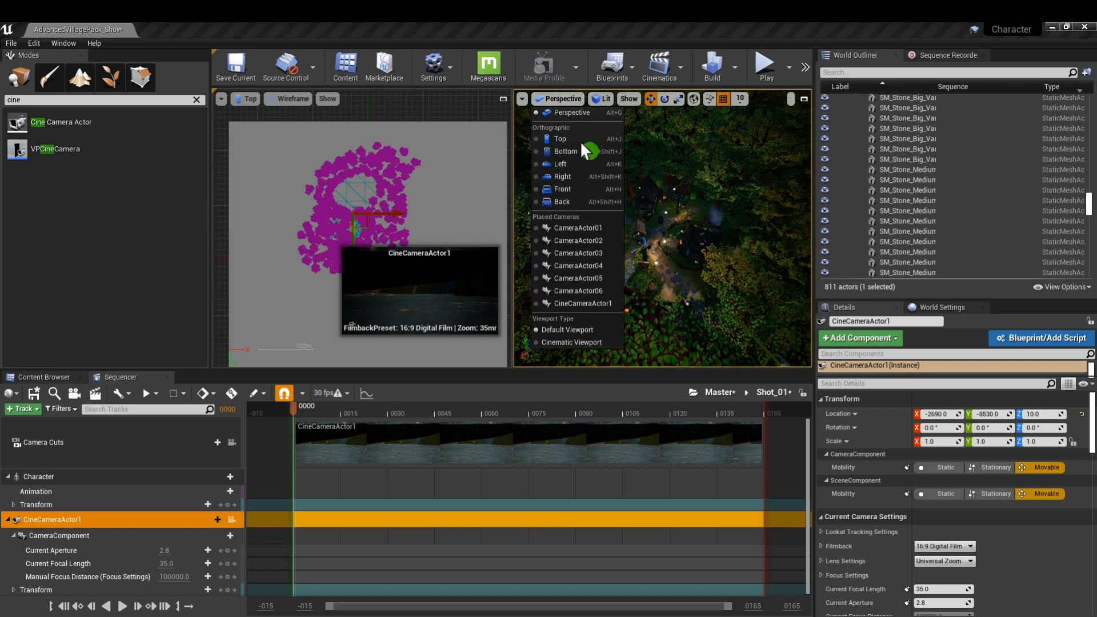
click(587, 343)
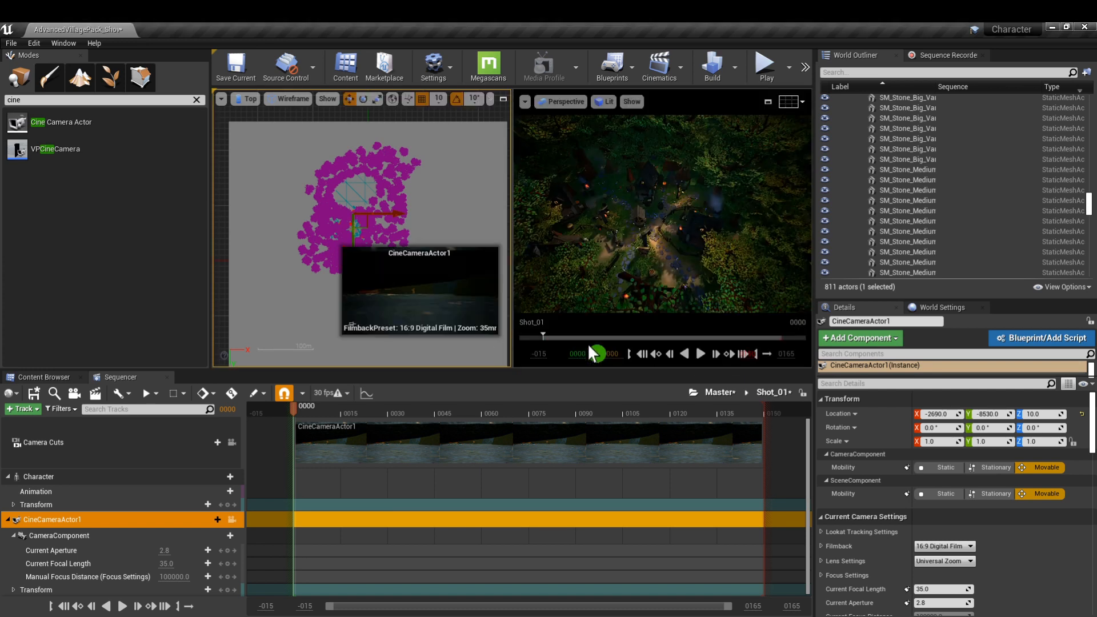
click(250, 101)
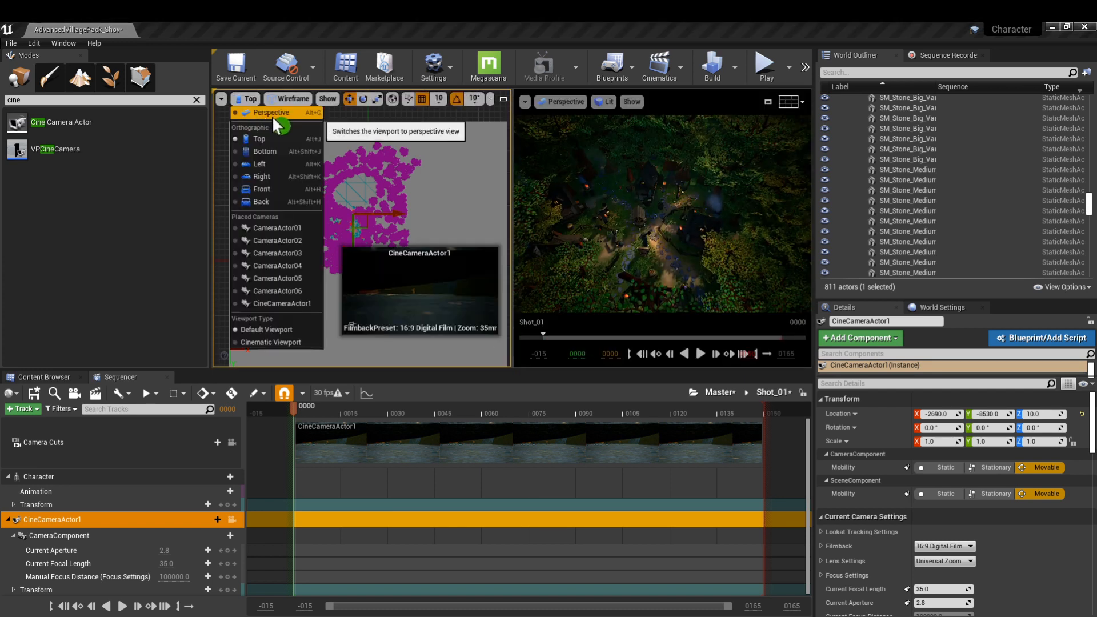
click(272, 113)
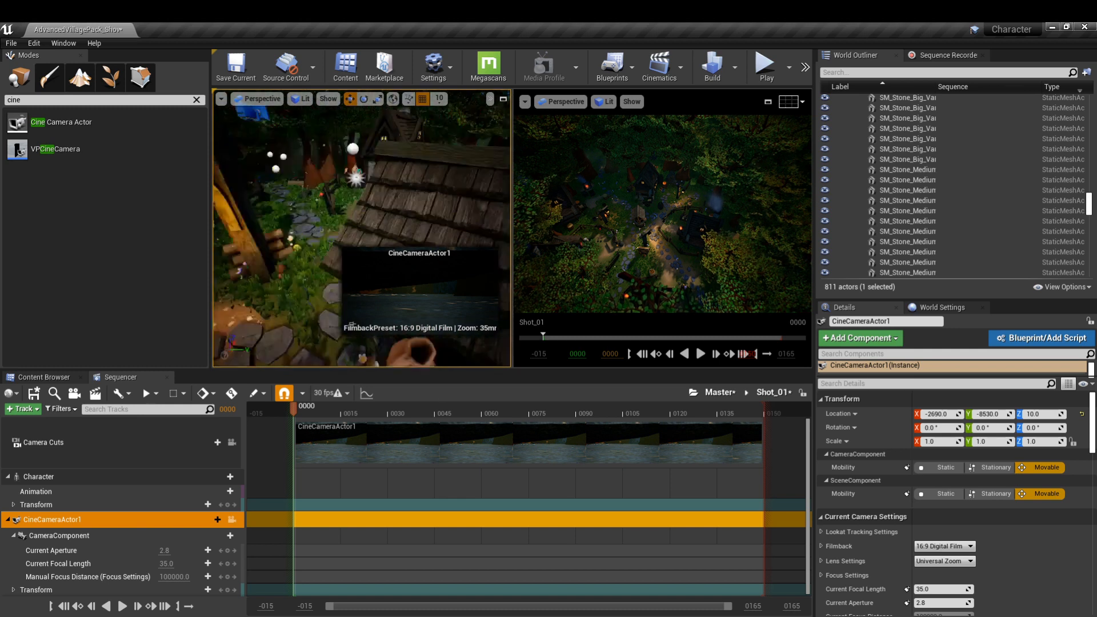
Step: Rotate the Character to about 90° around Z and move it along the path to Y -7150
right_drag(352, 324, 375, 205)
click(375, 205)
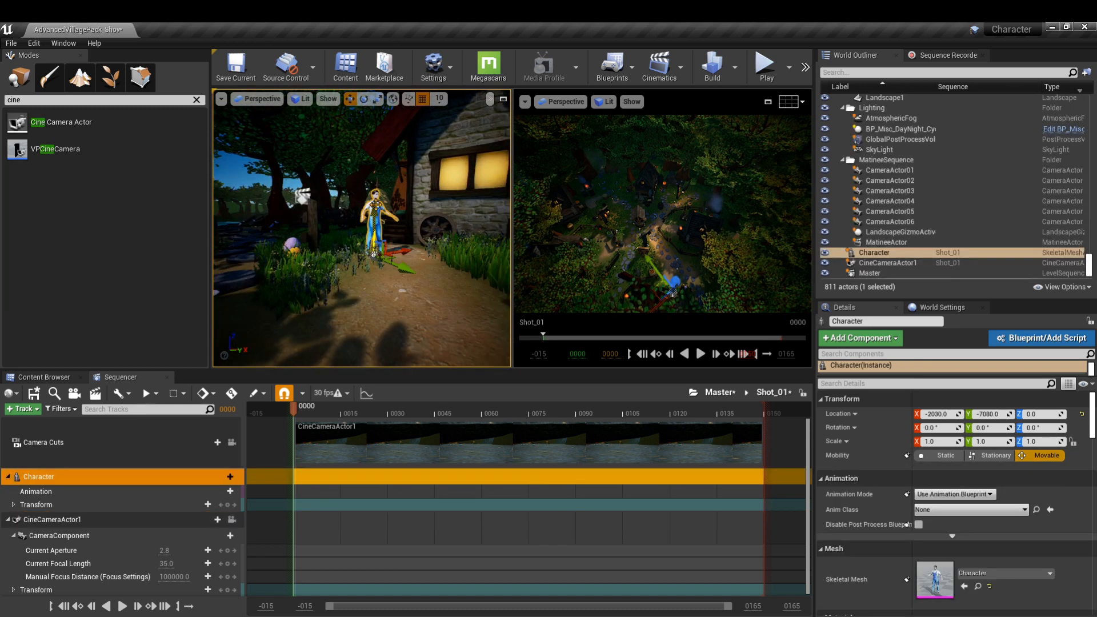
key(e)
mouse_move(396, 279)
mouse_down()
mouse_move(343, 280)
mouse_move(383, 257)
mouse_move(385, 280)
mouse_up()
key(w)
key(e)
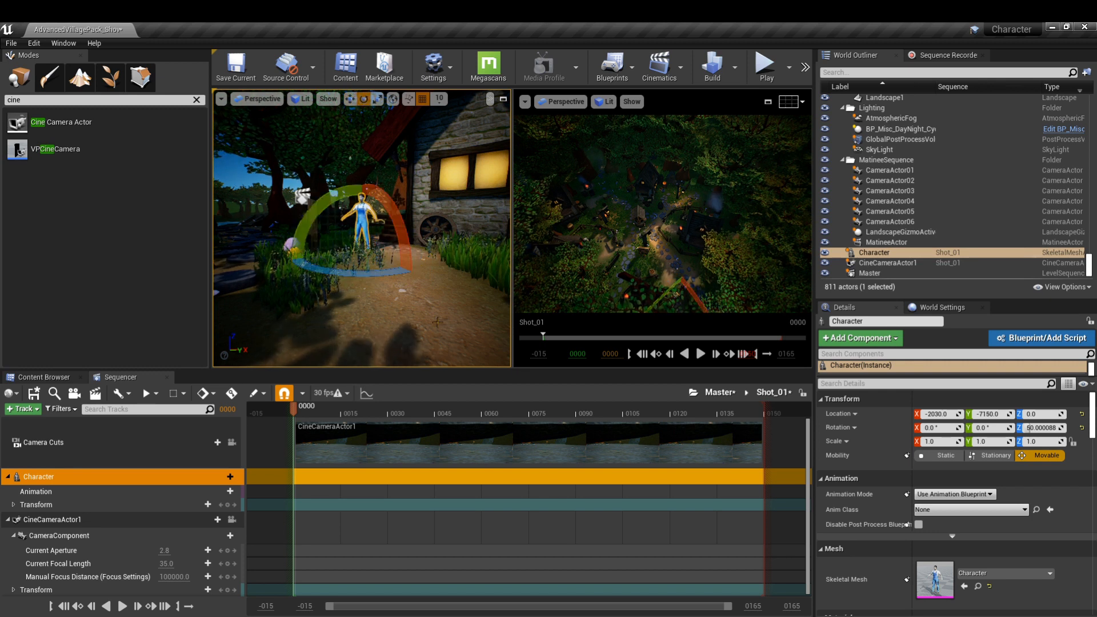
Step: Pilot CineCameraActor1 to frame the Character from the front at about X -2284, Y -6966, Z 155, then stop piloting
click(896, 262)
right_click(895, 263)
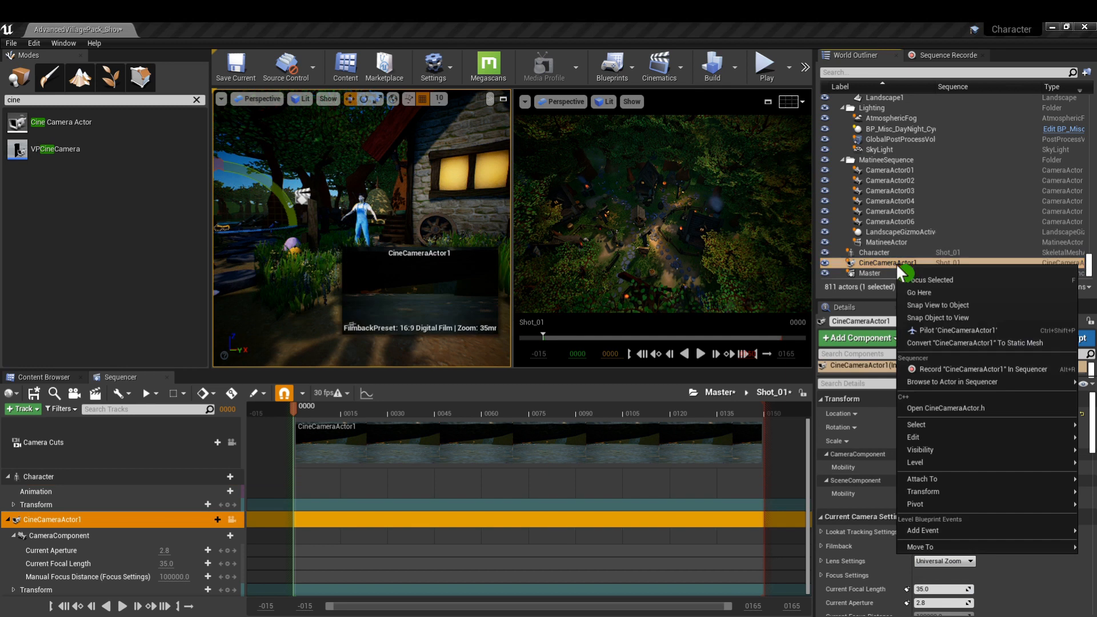
click(934, 330)
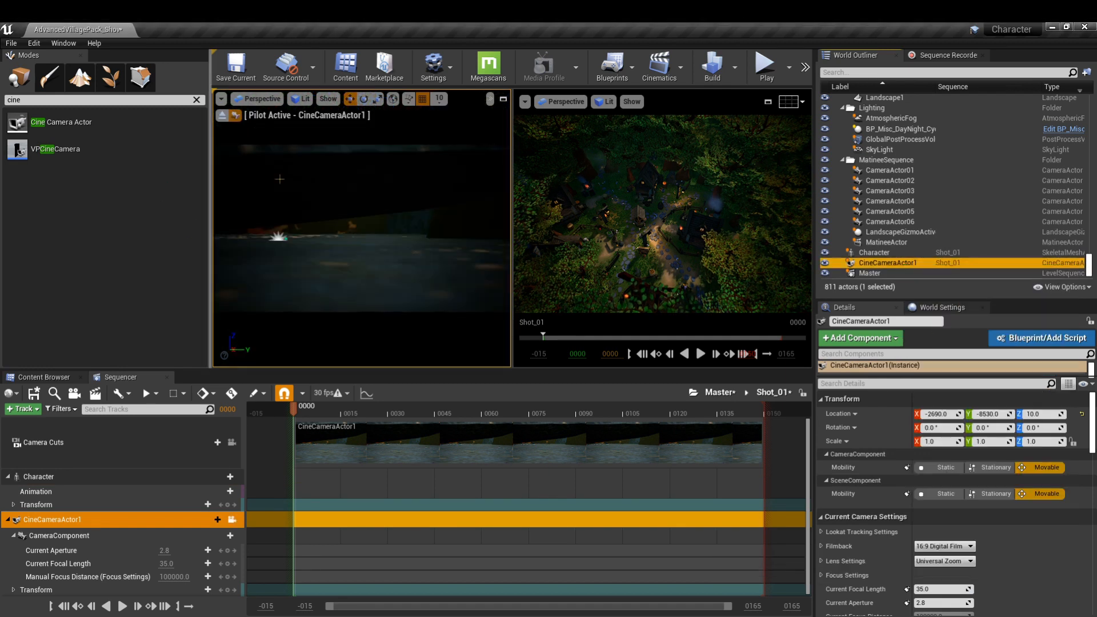
key(w)
right_drag(366, 229, 285, 238)
key(s)
click(221, 116)
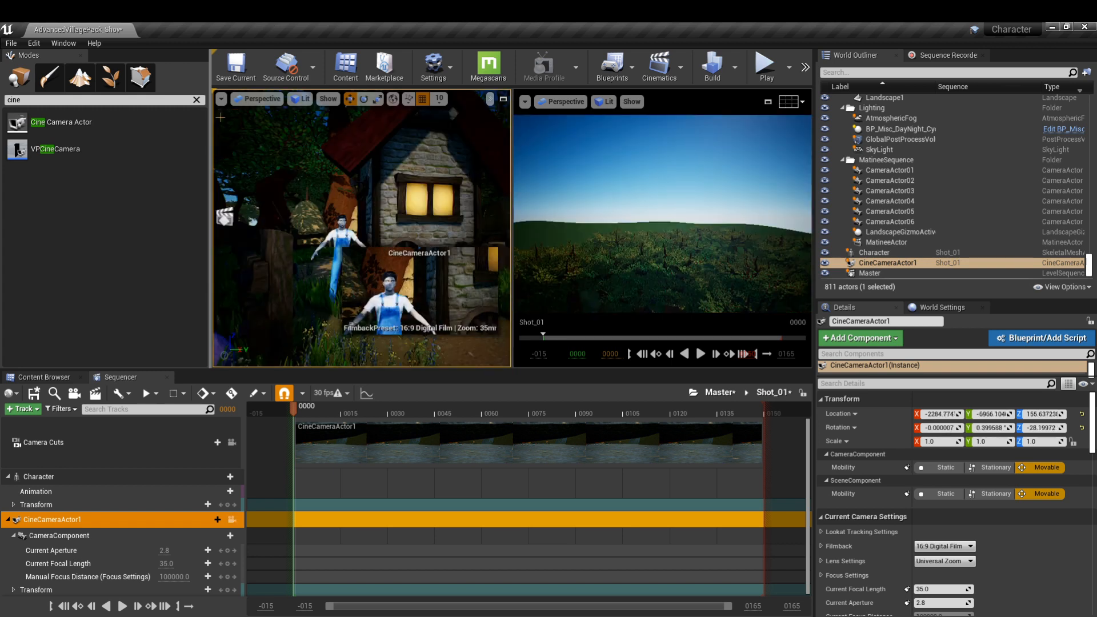
Step: Bind CineCameraActor1 to the Camera Cuts track of Shot_01 and lock the cinematic viewport to the camera cuts
click(211, 442)
mouse_move(214, 477)
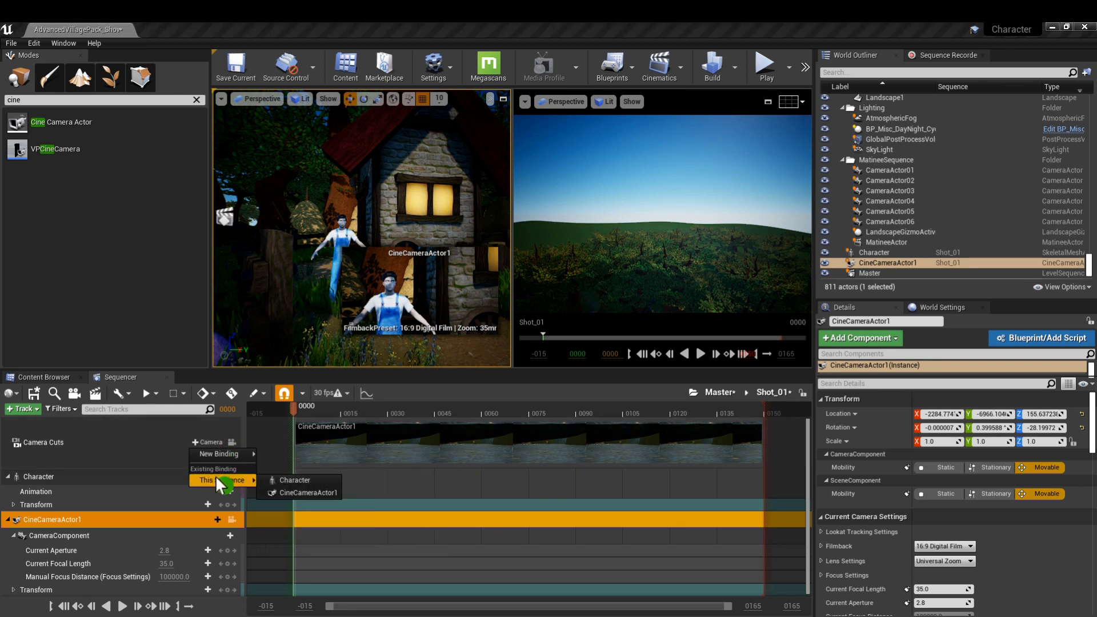
click(303, 492)
click(232, 443)
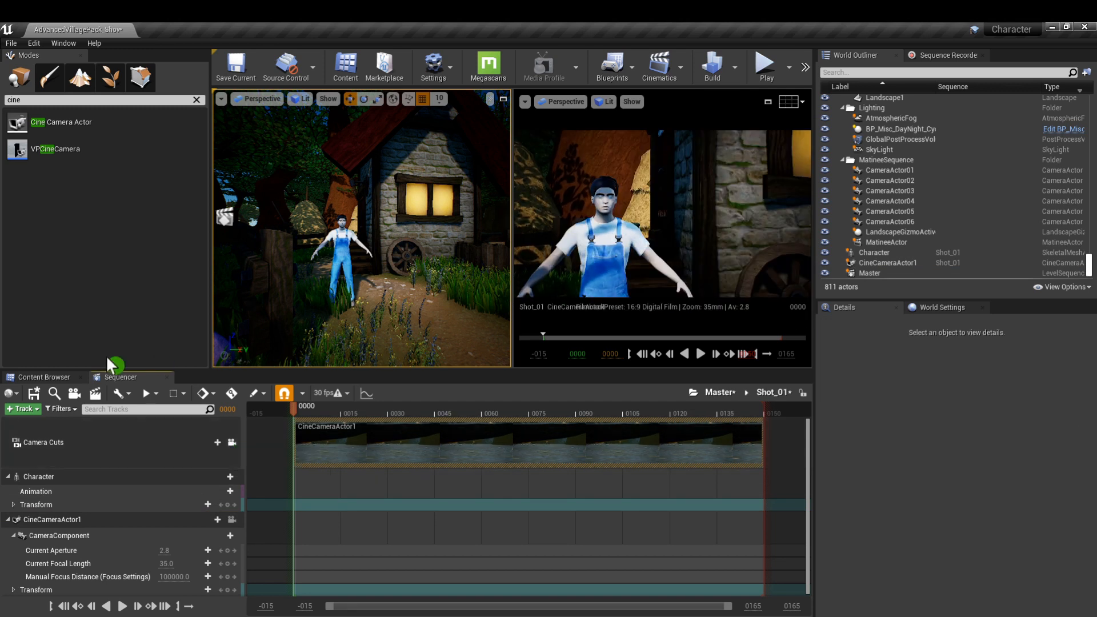
Step: Import the CharacterWalk.fbx animation into the Characters folder using Character_Skeleton
click(45, 377)
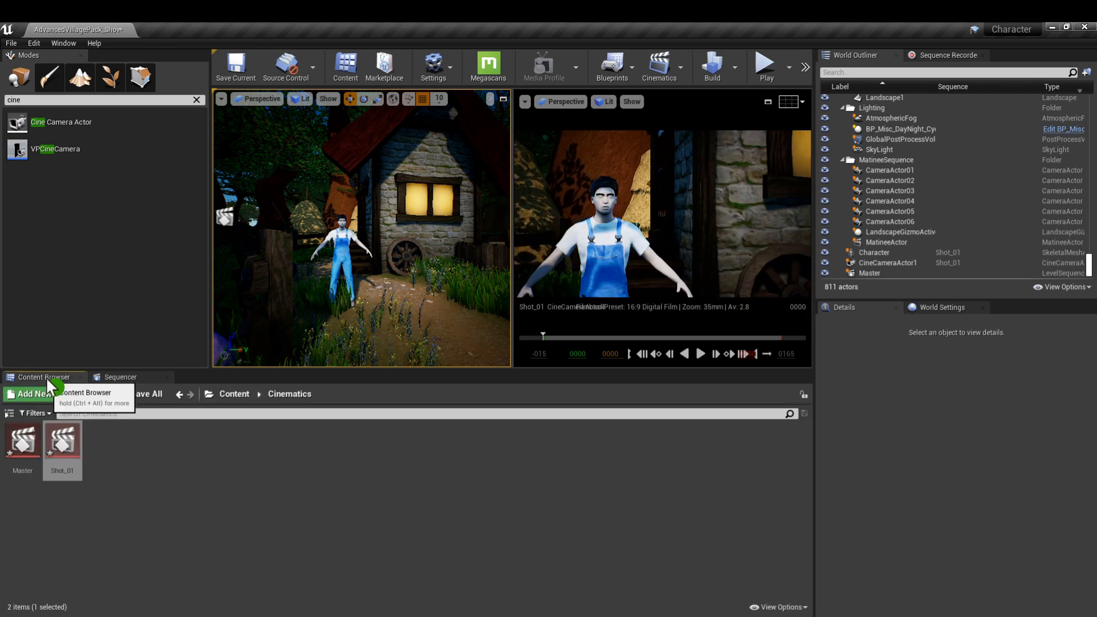
click(231, 394)
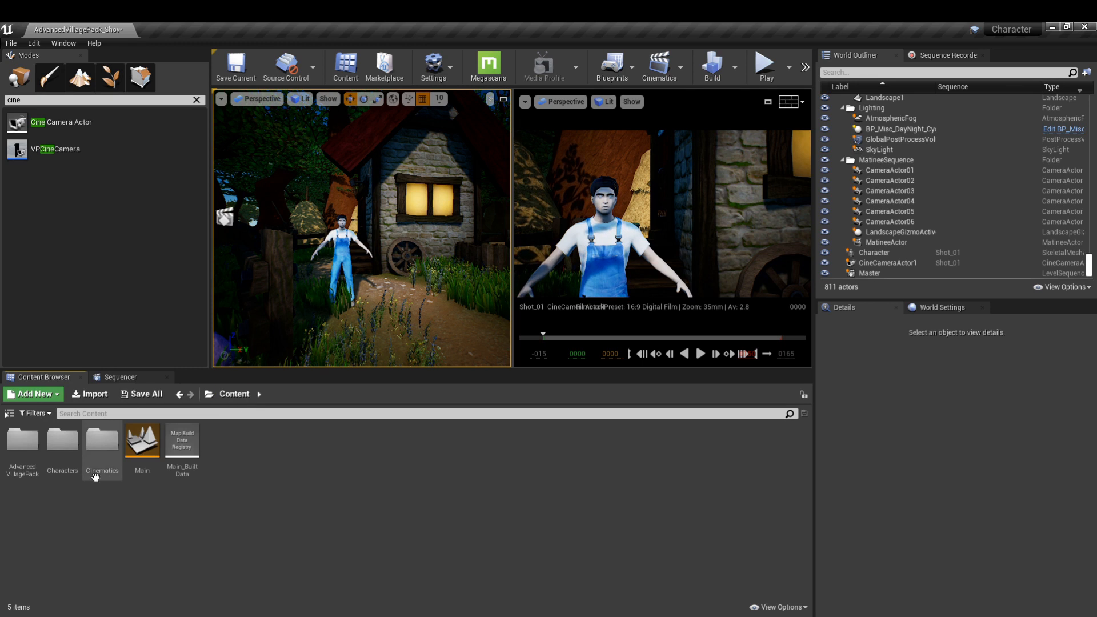
double_click(62, 446)
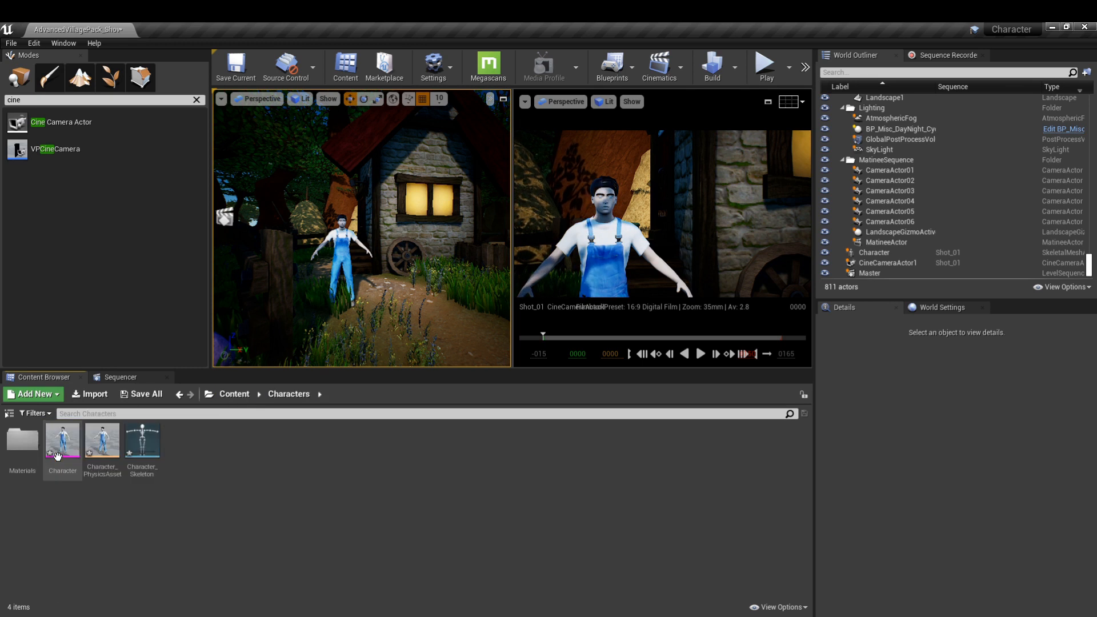
click(91, 394)
click(457, 286)
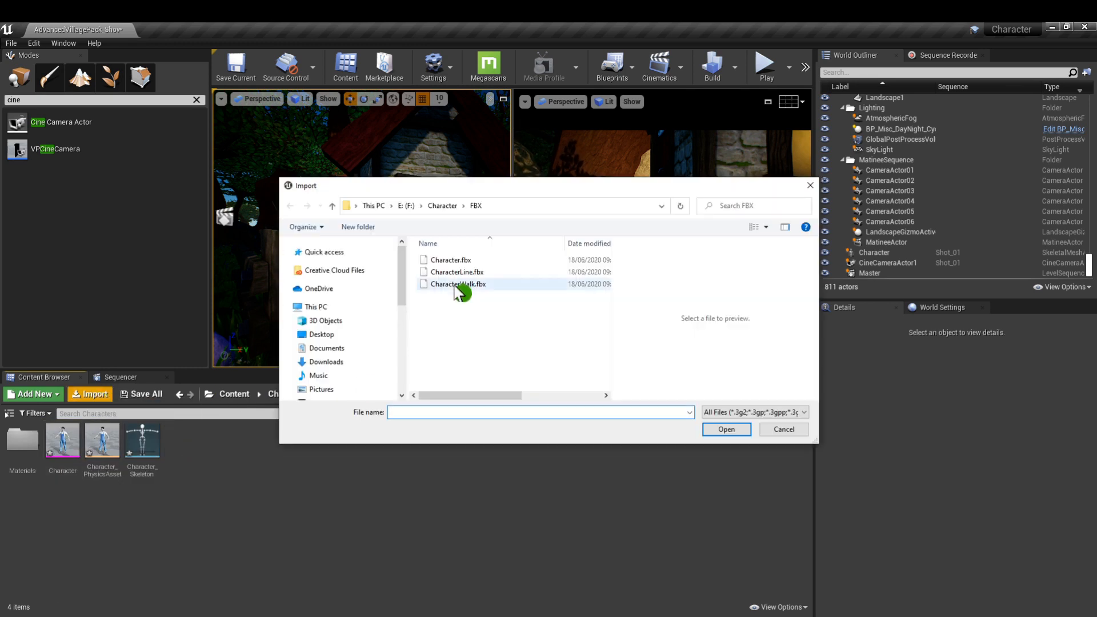
click(725, 429)
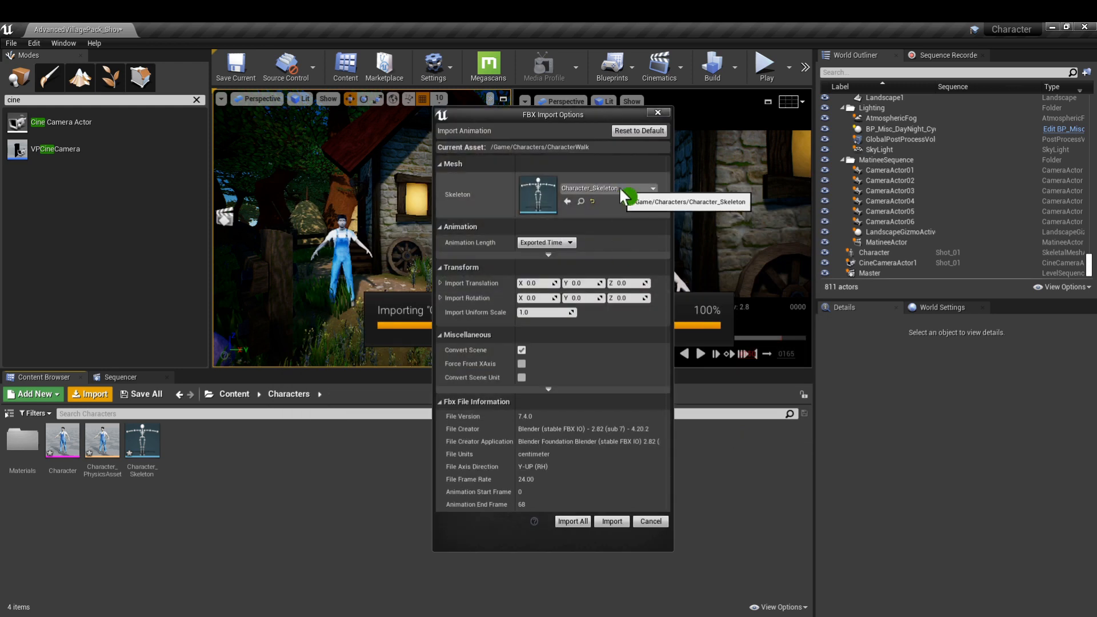
click(608, 521)
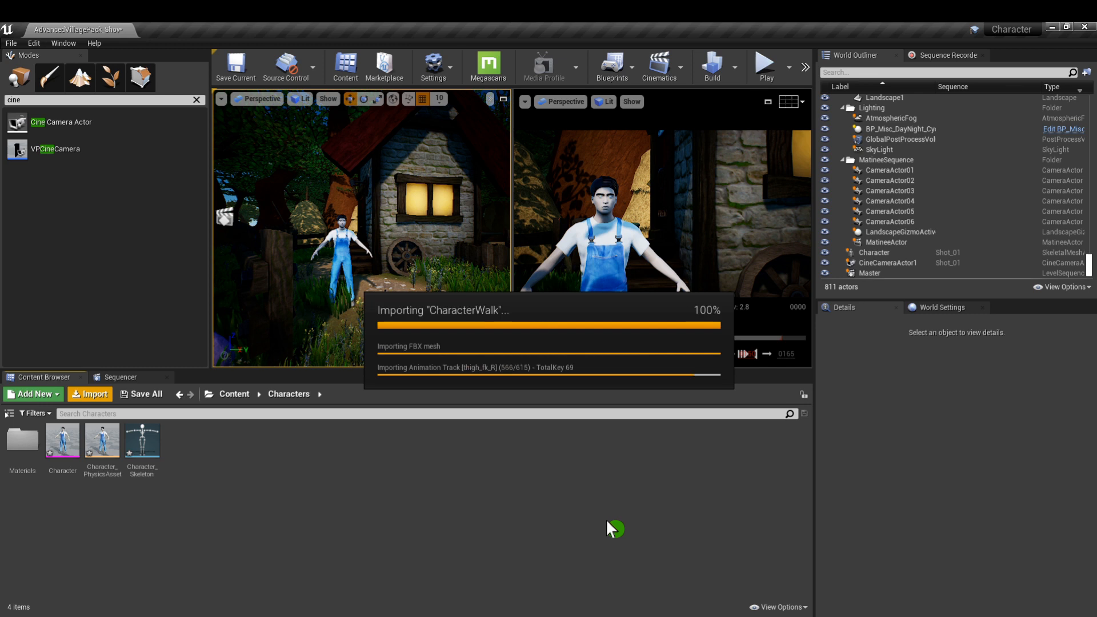
Step: Import the CharacterLine.fbx animation into the Characters folder using Character_Skeleton
click(100, 397)
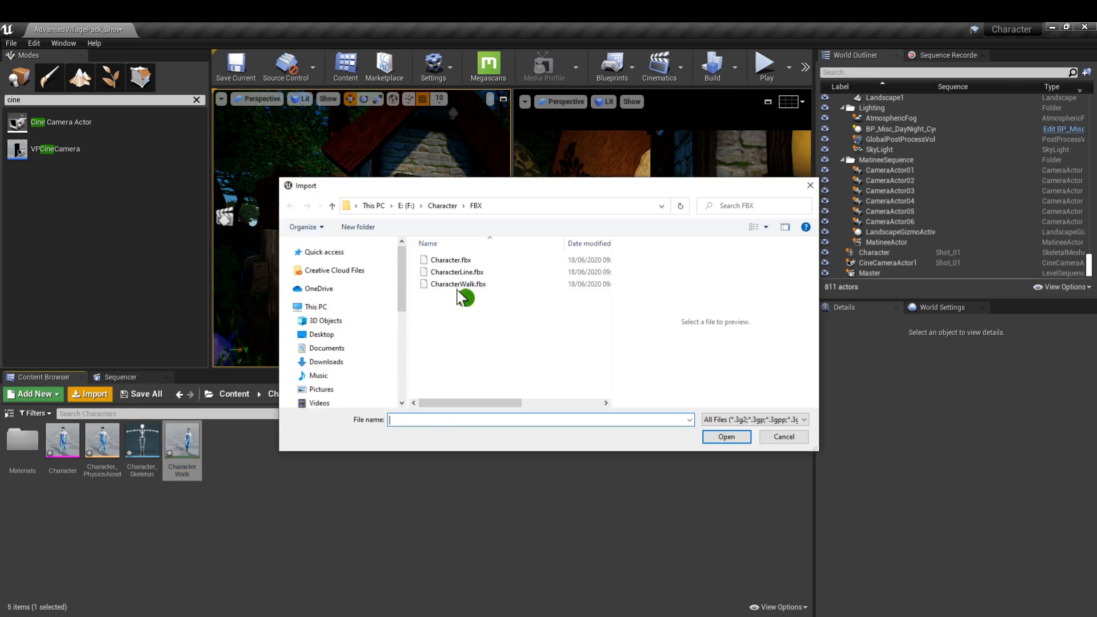
click(457, 284)
click(457, 272)
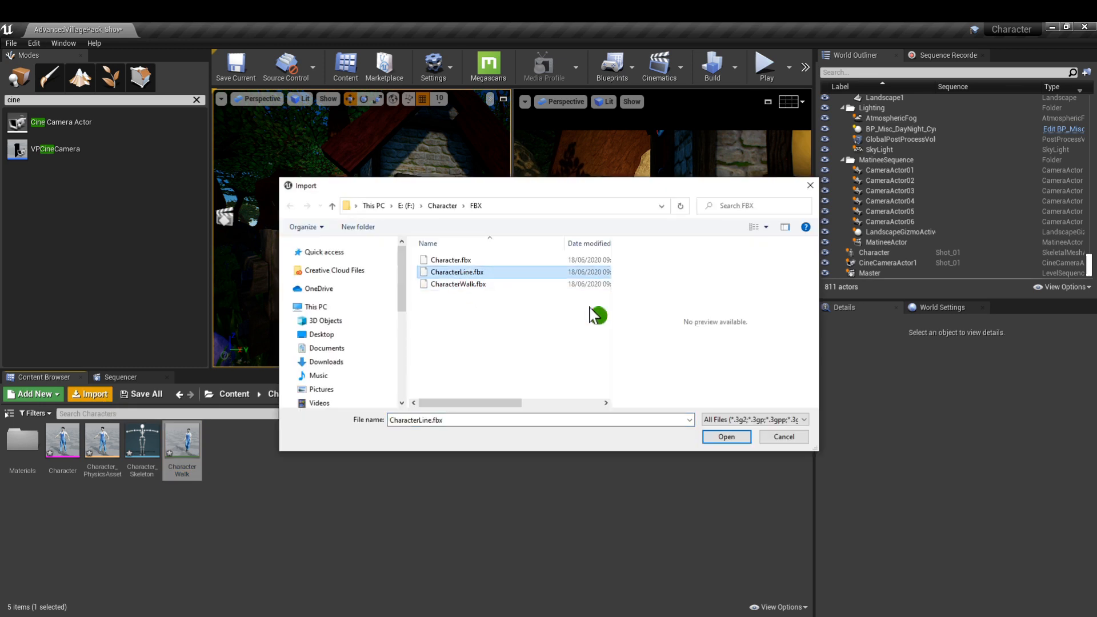
click(721, 437)
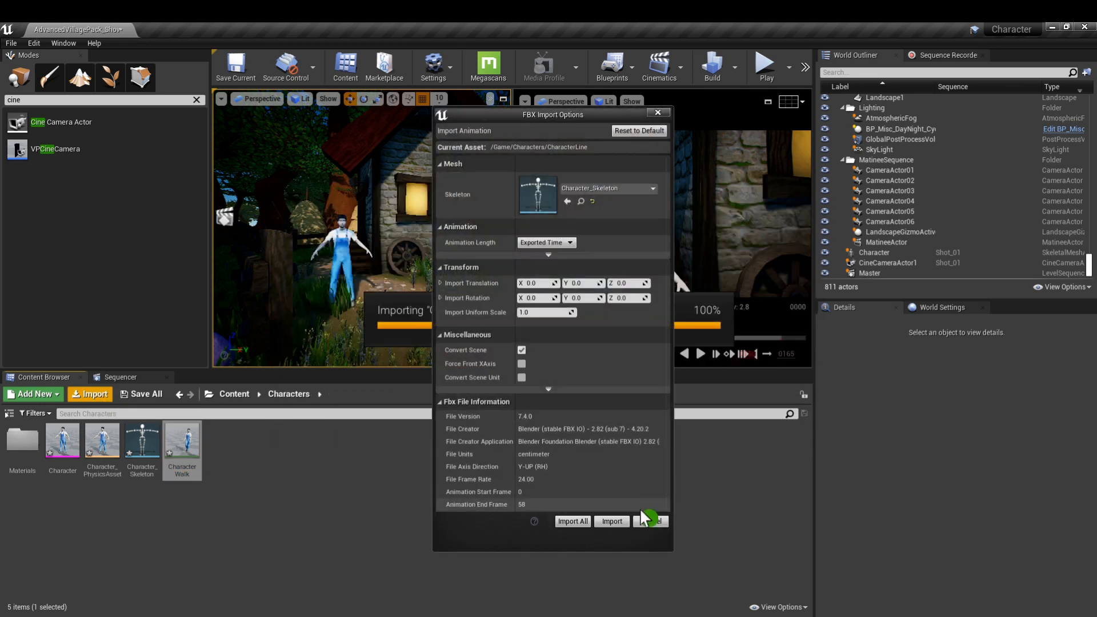
click(621, 522)
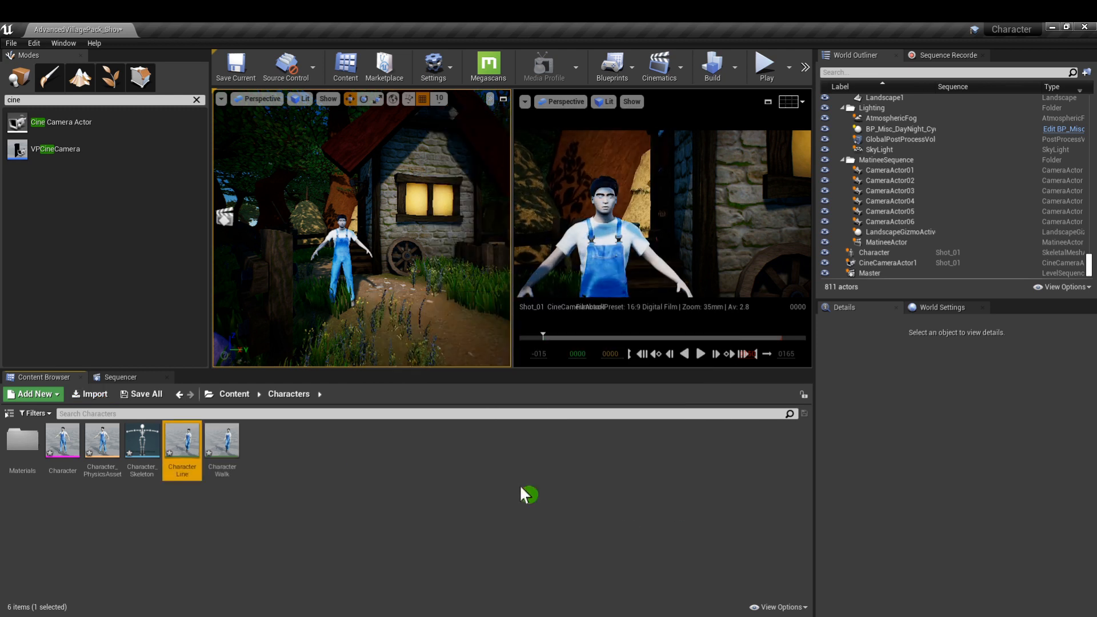
Step: Import the Characters Line.wav voice recording from the Sound folder into the Characters folder
click(88, 393)
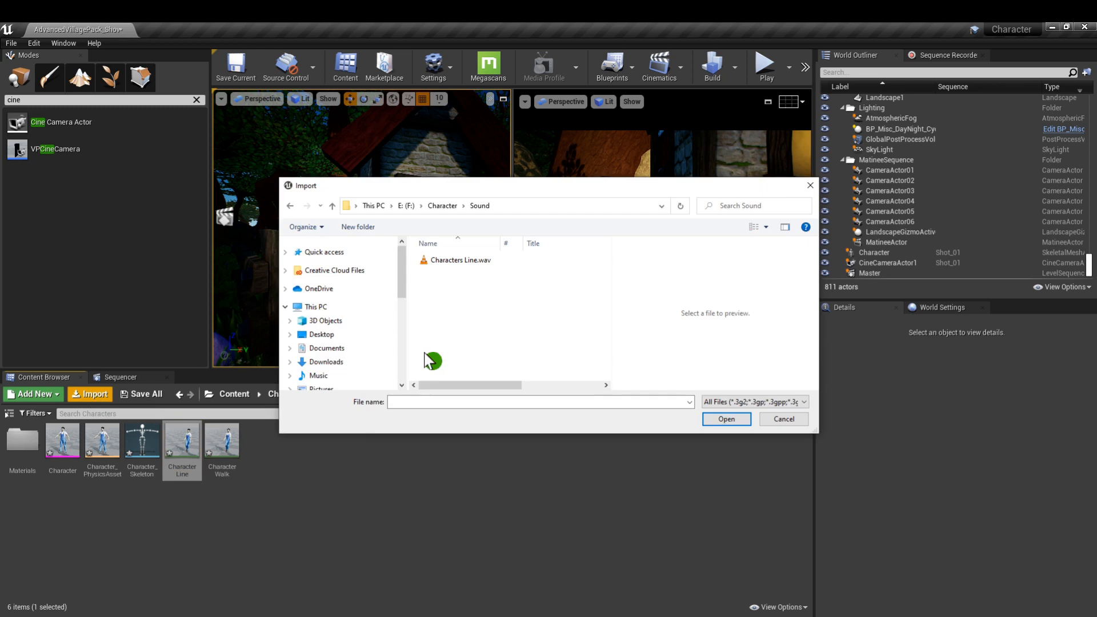
click(463, 262)
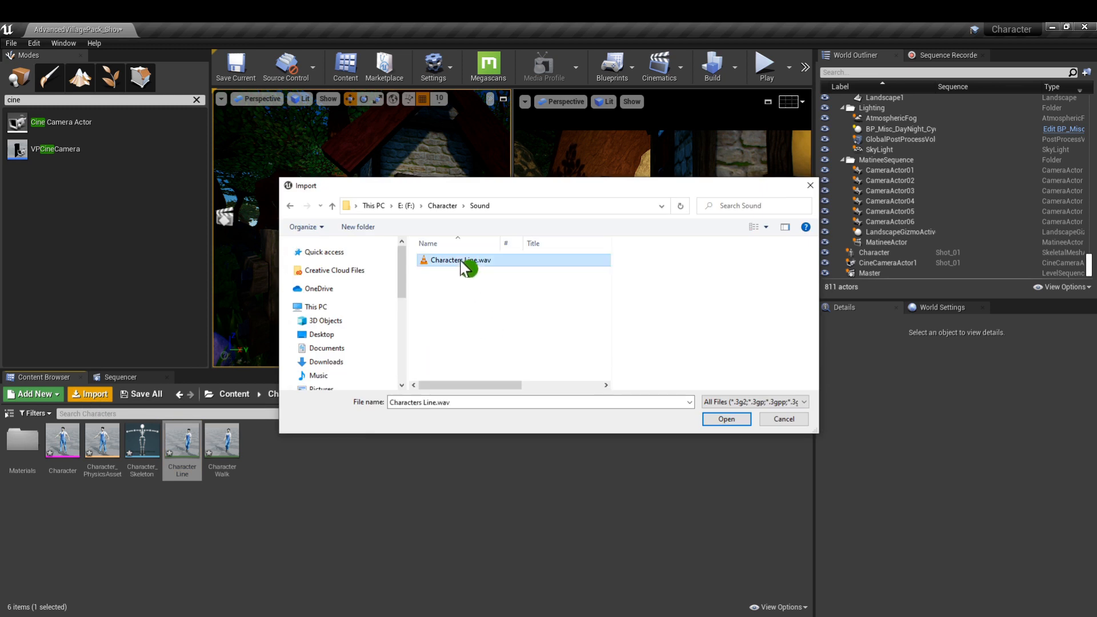
click(723, 424)
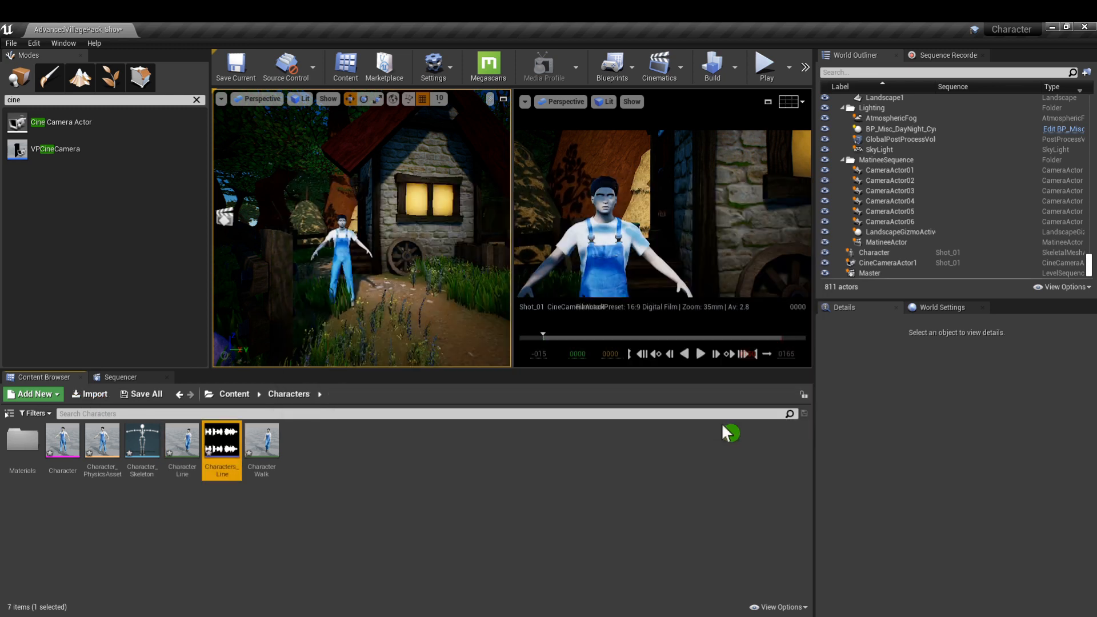
Step: Add the CharacterLine animation to the Character's Animation track in Shot_01, starting at frame 0
click(132, 376)
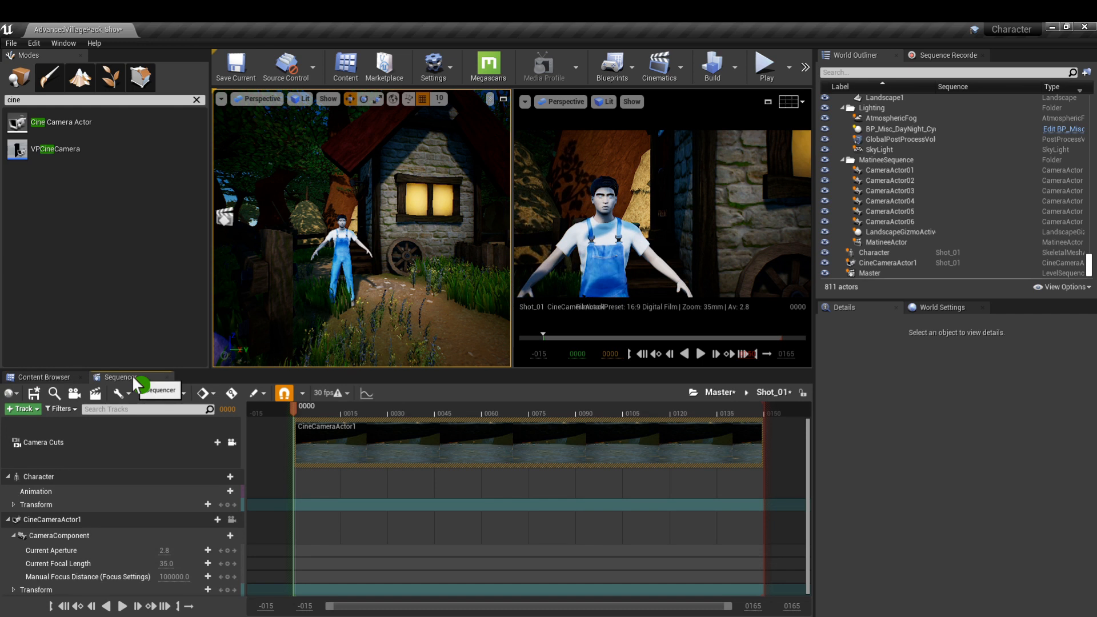
click(230, 490)
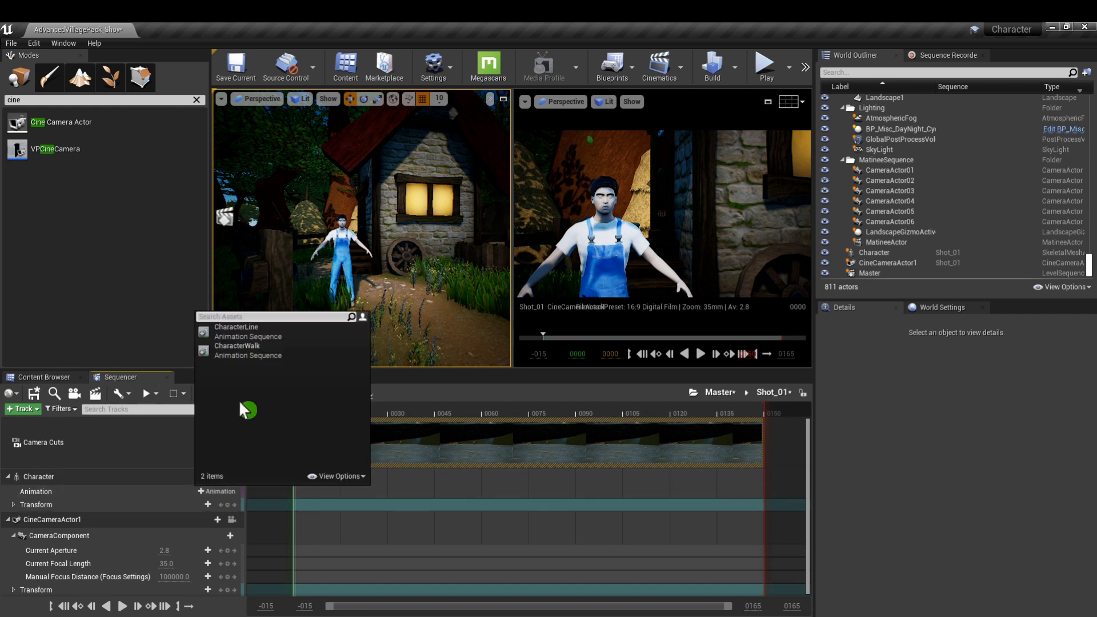
click(249, 332)
click(249, 334)
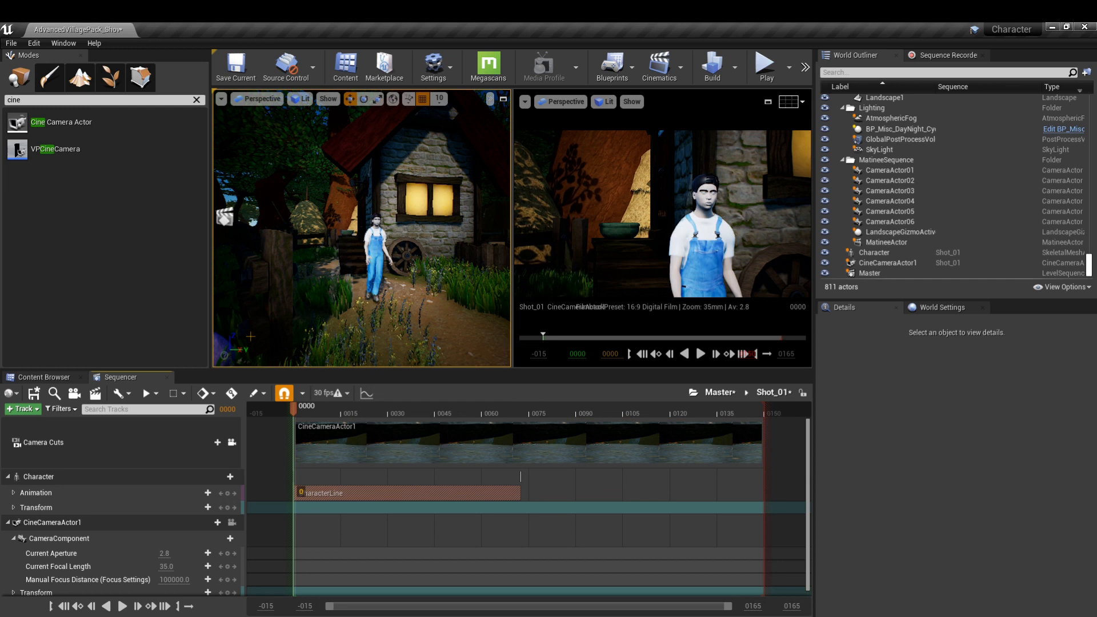
Step: Add an audio track to Shot_01 with the Characters_Line sound wave starting at frame 0
click(19, 409)
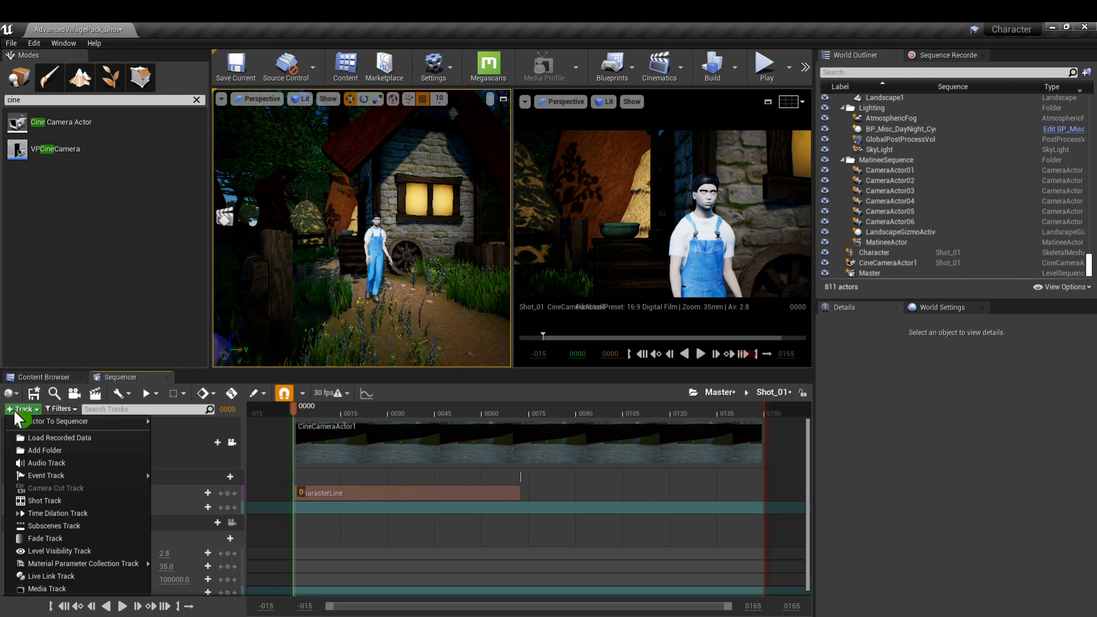
click(66, 462)
click(225, 474)
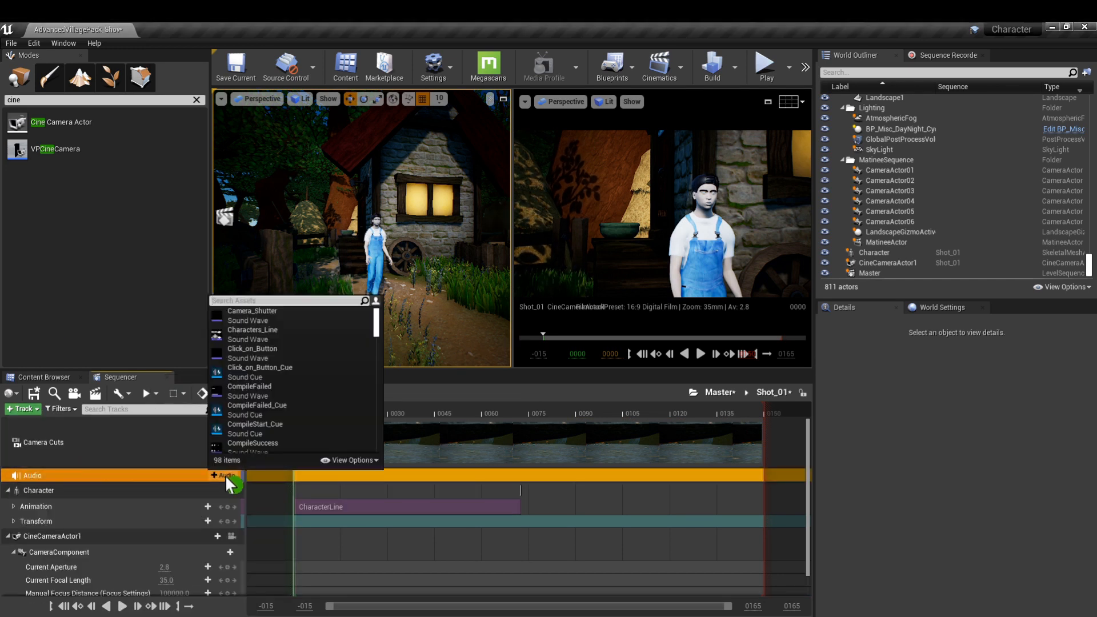
click(262, 340)
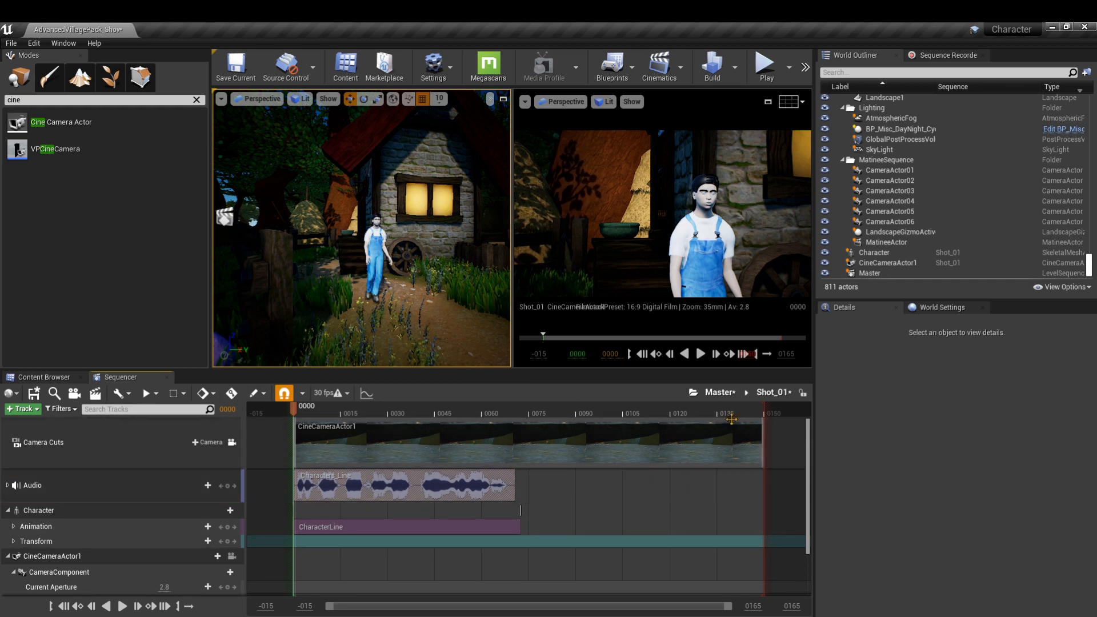
Step: Shorten the Shot_01 playback range to the end of the audio clip, scrub through the start and return to frame 0
drag(763, 413, 529, 416)
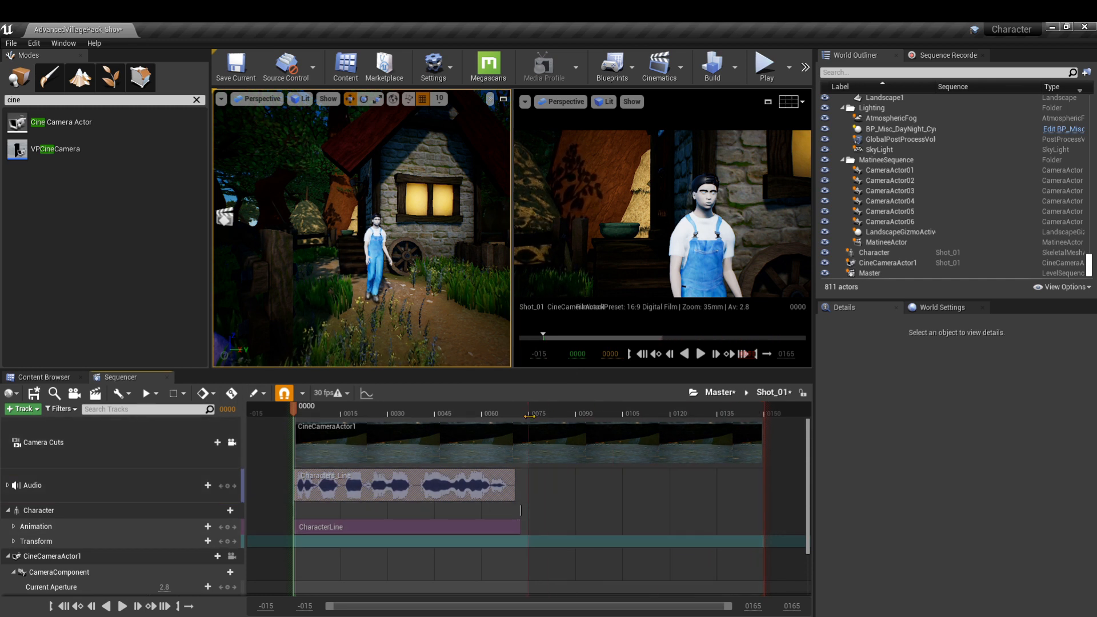
drag(300, 406, 396, 411)
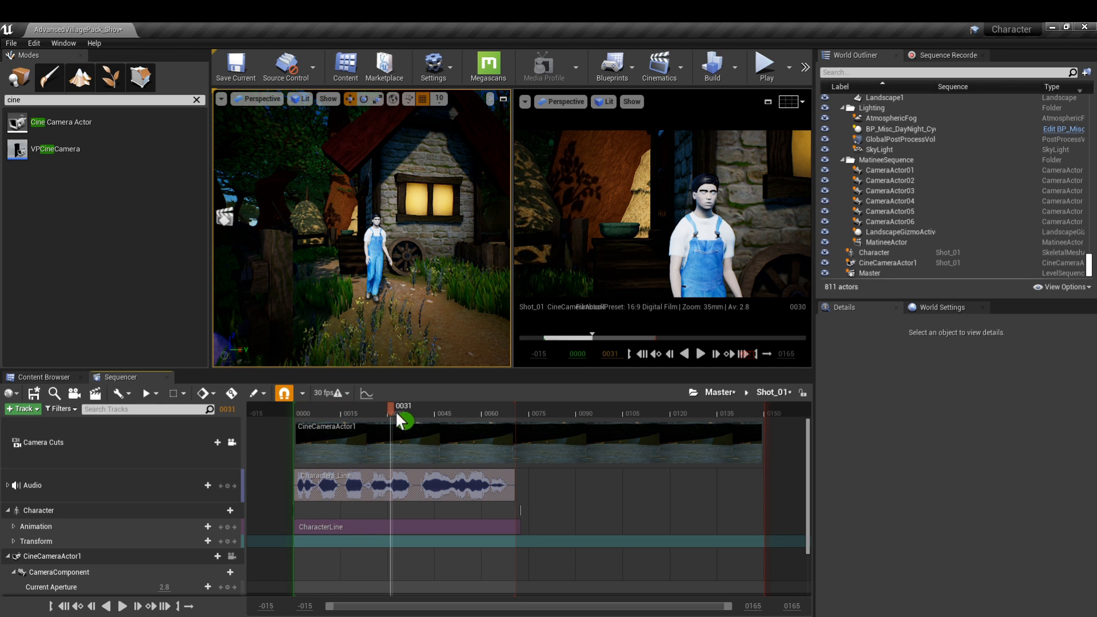
click(641, 354)
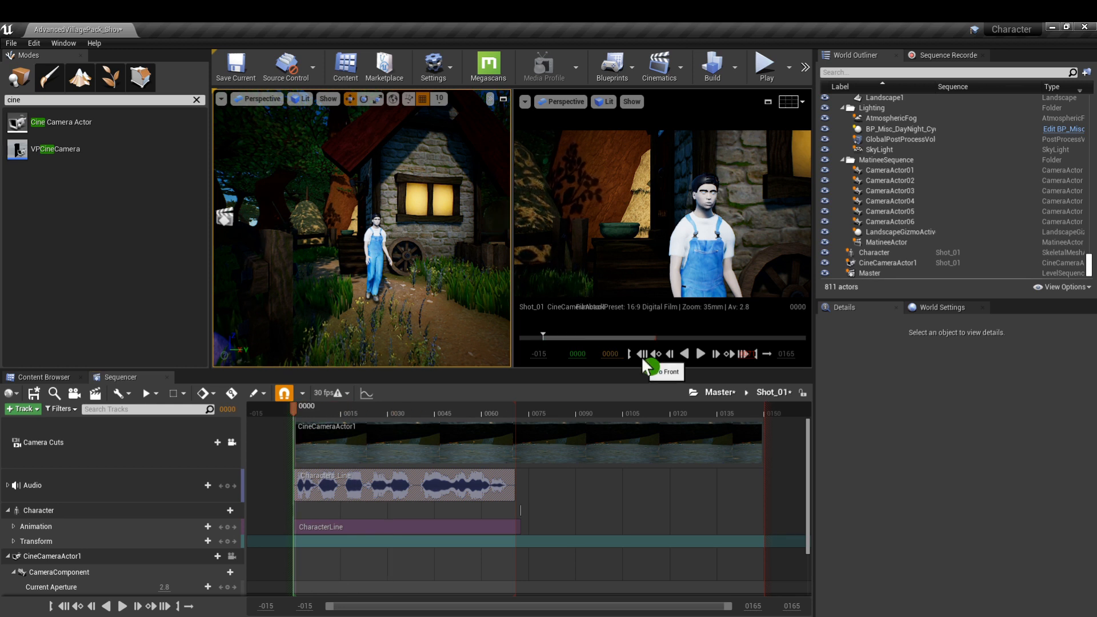
Step: Pilot CineCameraActor1 into a close-up of the Character's head and shoulders in front of the lit window
click(888, 262)
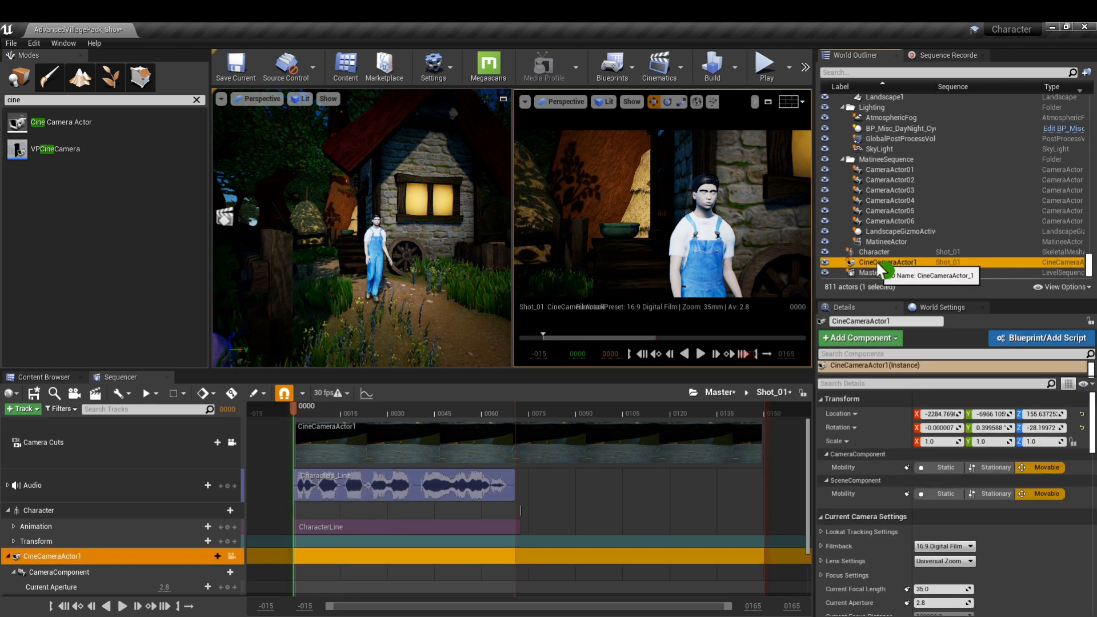
right_click(343, 227)
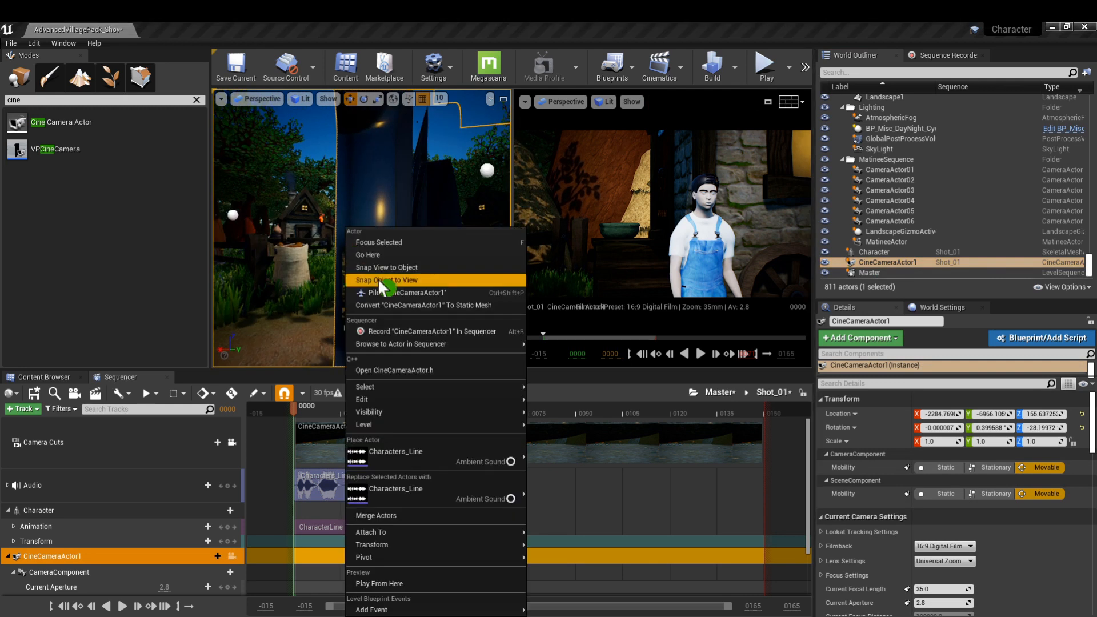
click(379, 284)
key(w)
mouse_move(364, 262)
right_down()
mouse_move(411, 263)
mouse_move(366, 262)
right_up()
key(q)
key(e)
Step: Go back to the Master sequence and trim the end of the Shot_01 clip to its shortened playback range
click(717, 392)
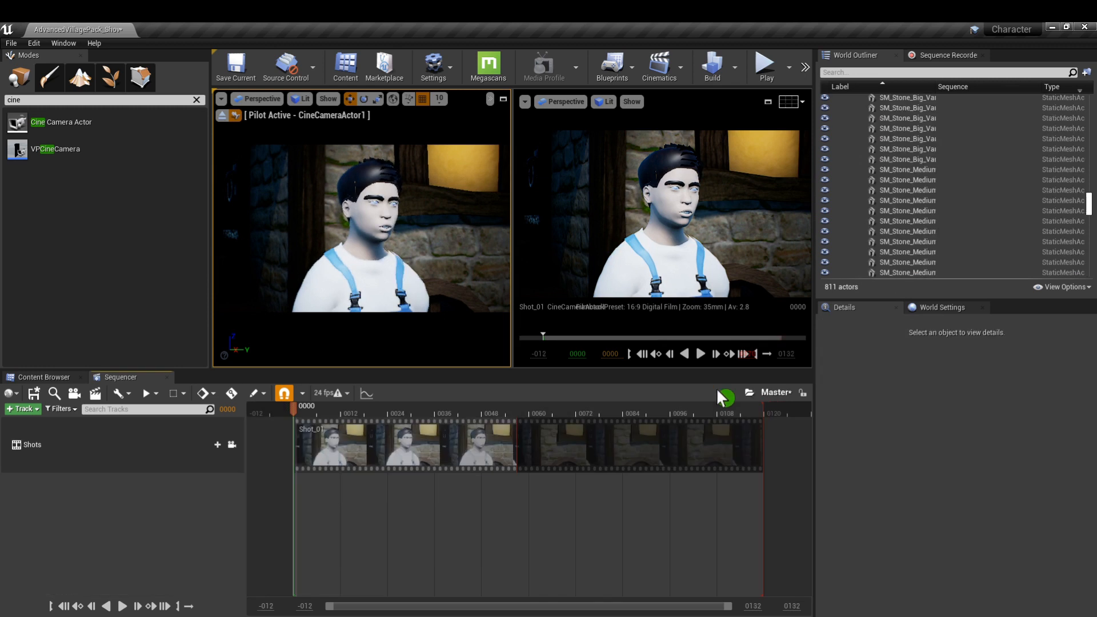
drag(761, 440, 514, 450)
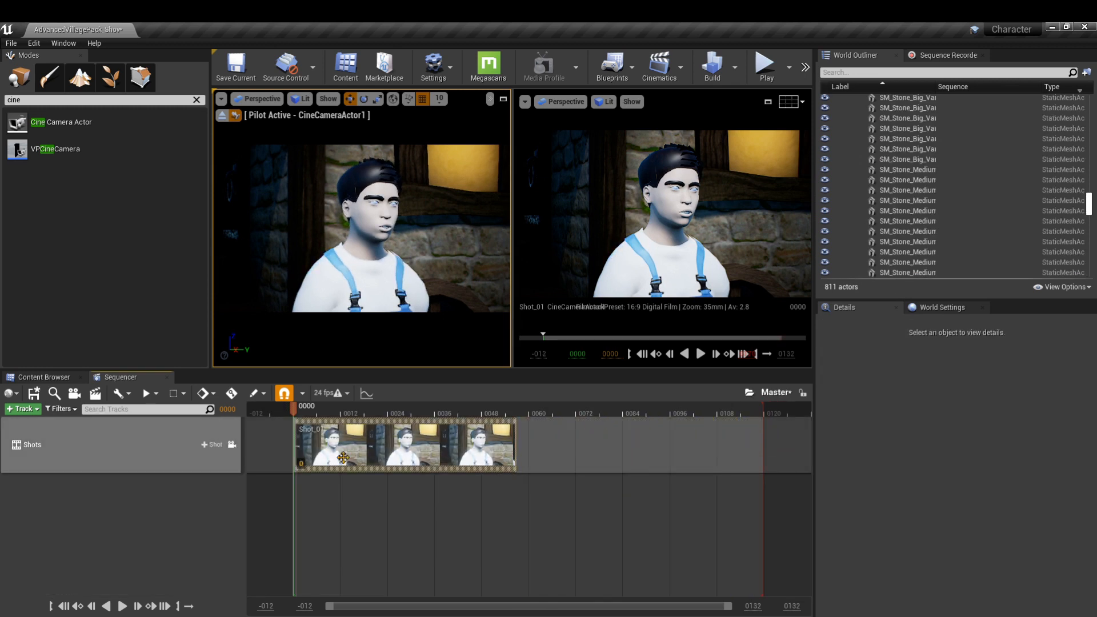
Step: Duplicate the Shot_01 level sequence in the Cinematics folder as Shot_02
click(67, 379)
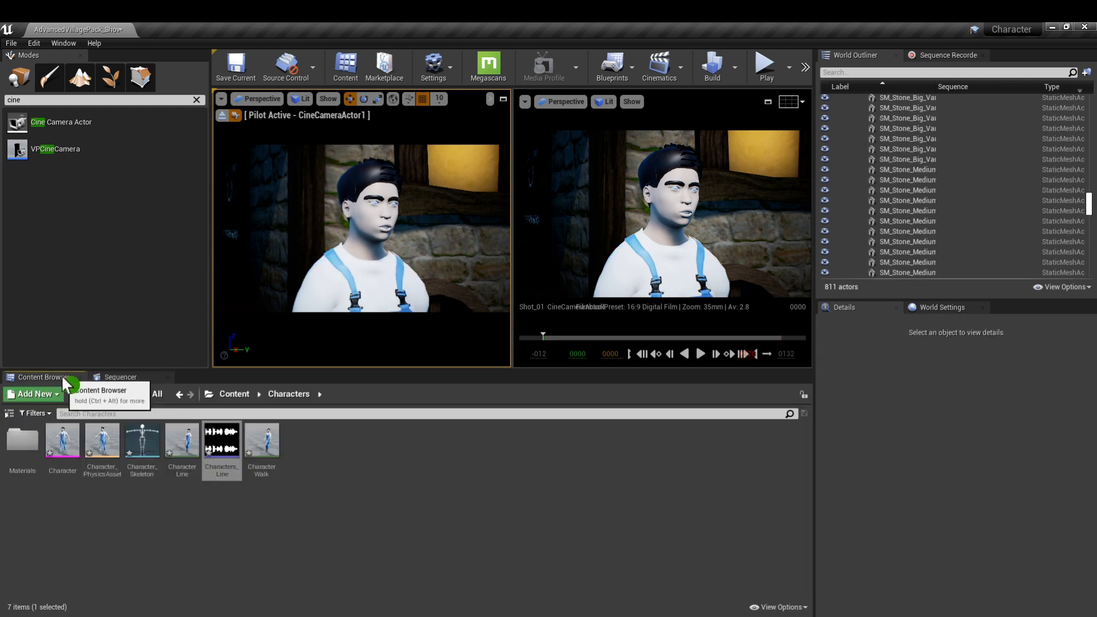
click(225, 393)
double_click(108, 454)
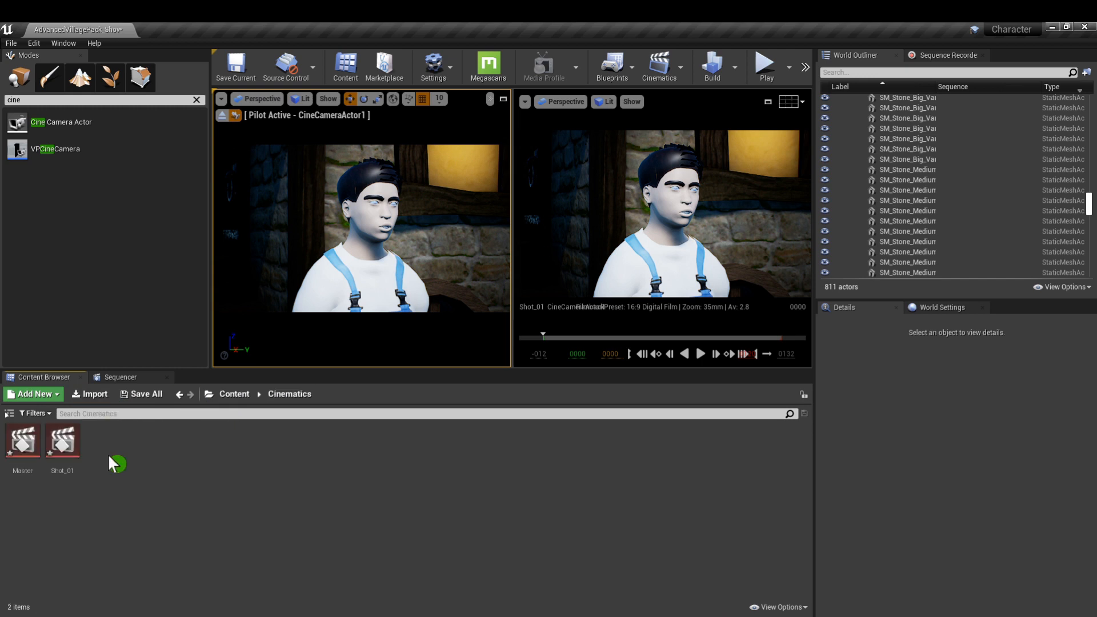
click(68, 442)
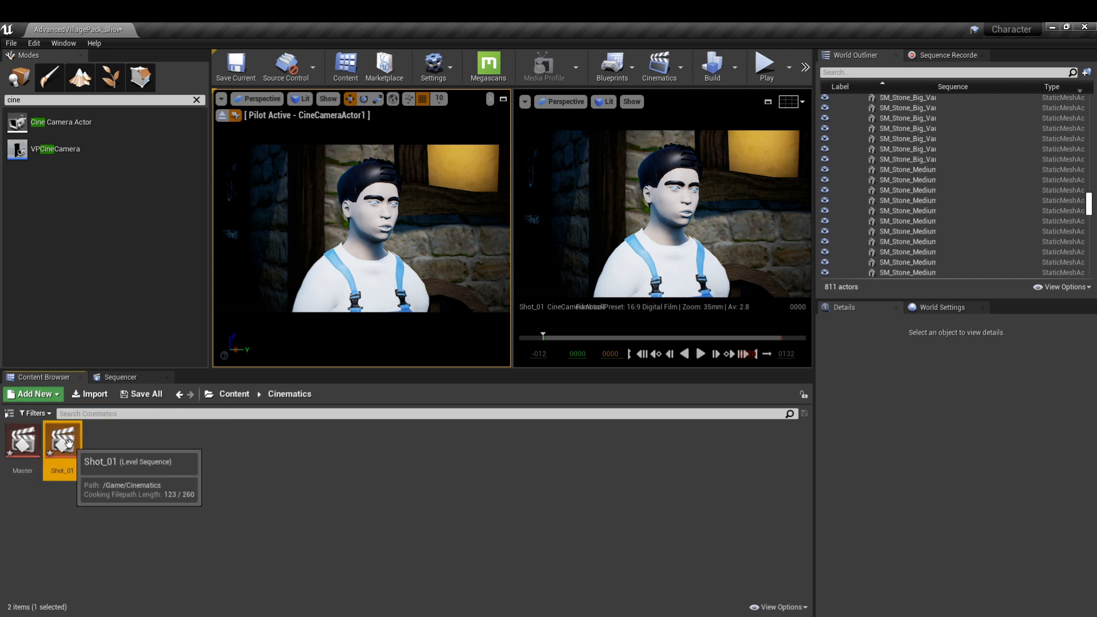
right_click(68, 442)
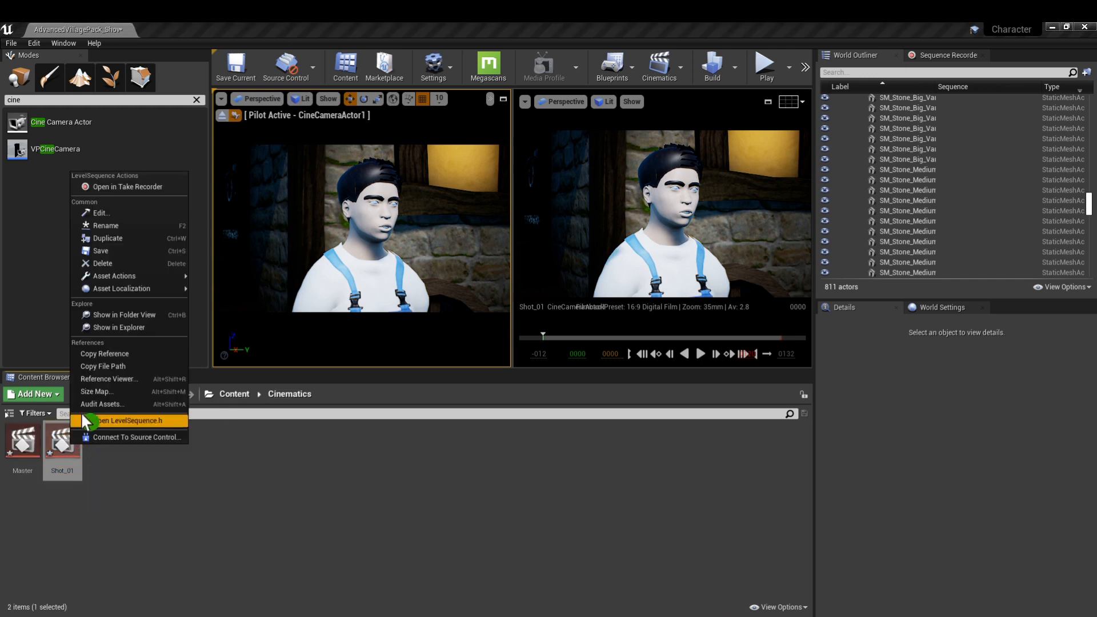
click(107, 240)
key(Return)
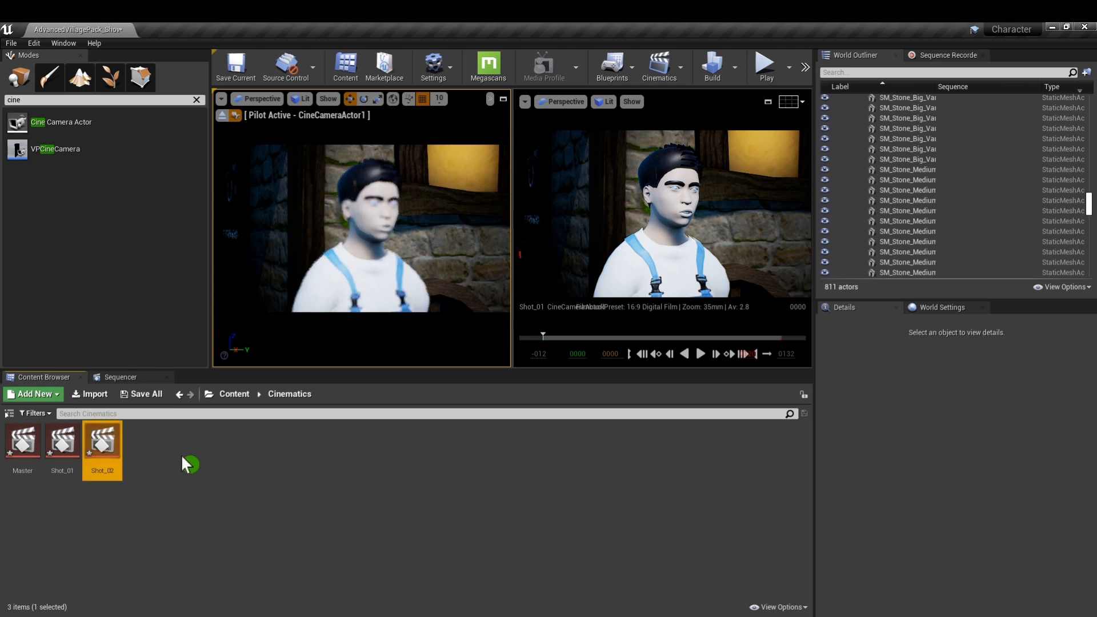
Step: Add Shot_02 to the Shots track of the Master sequence and place it directly after the Shot_01 clip
click(127, 376)
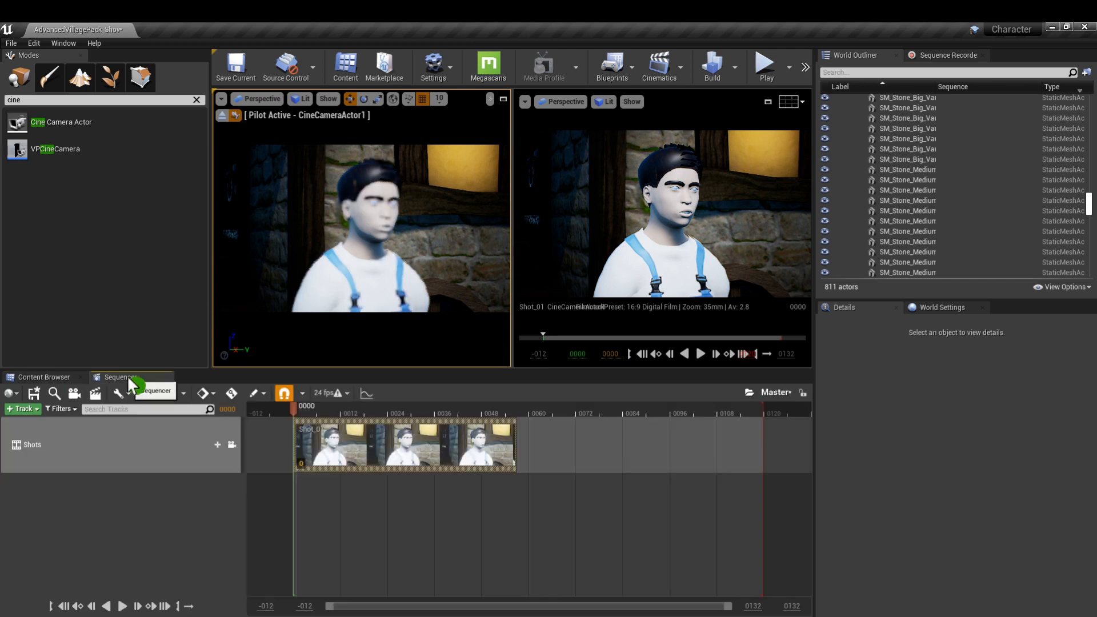
click(216, 444)
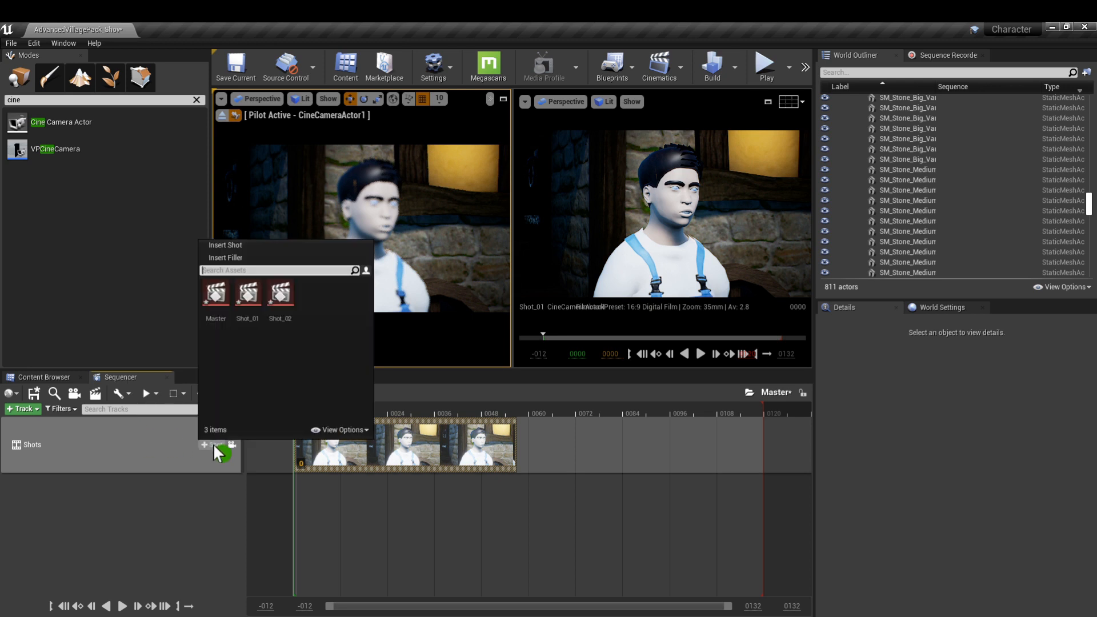
click(280, 293)
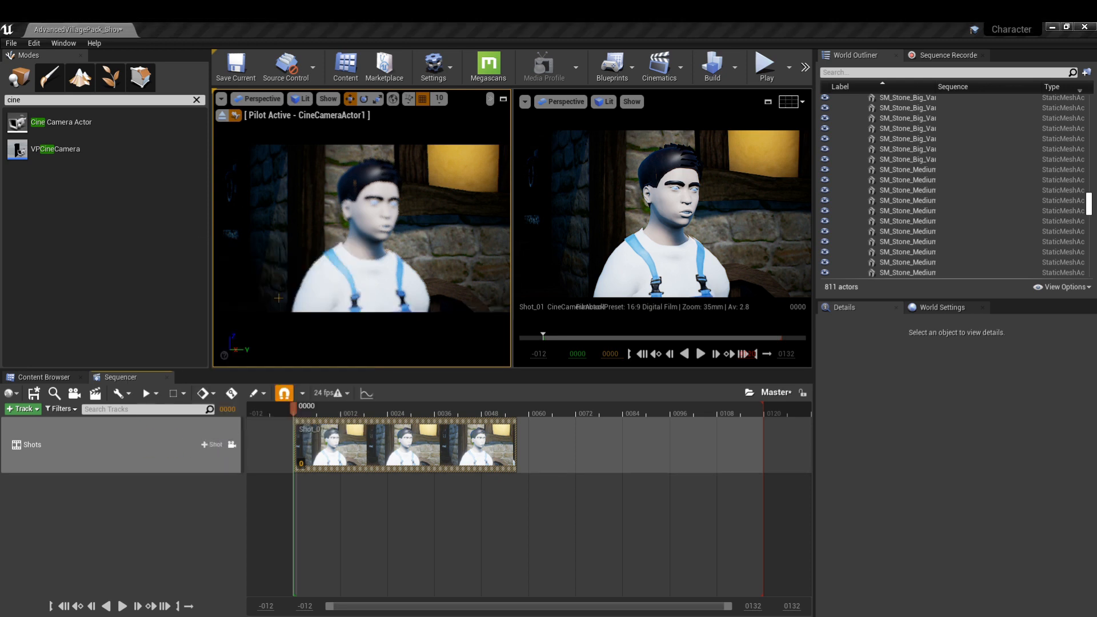
drag(344, 524, 572, 530)
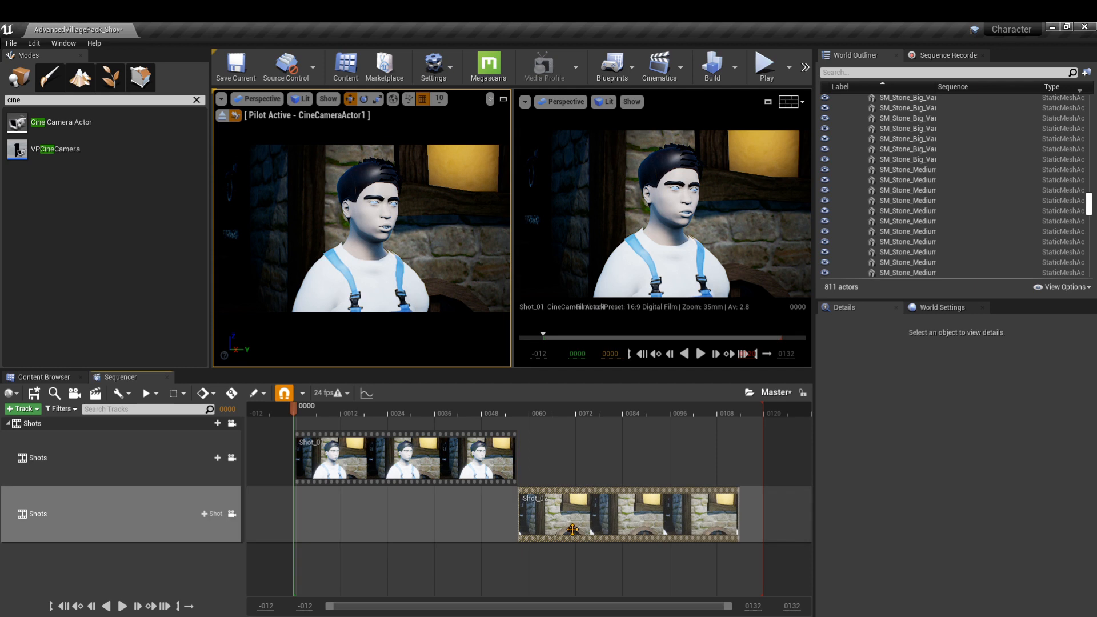
Step: In Shot_02, delete the CharacterLine animation and pilot CineCameraActor1 to a wide view of the Character behind the sack, facing the forest
double_click(584, 521)
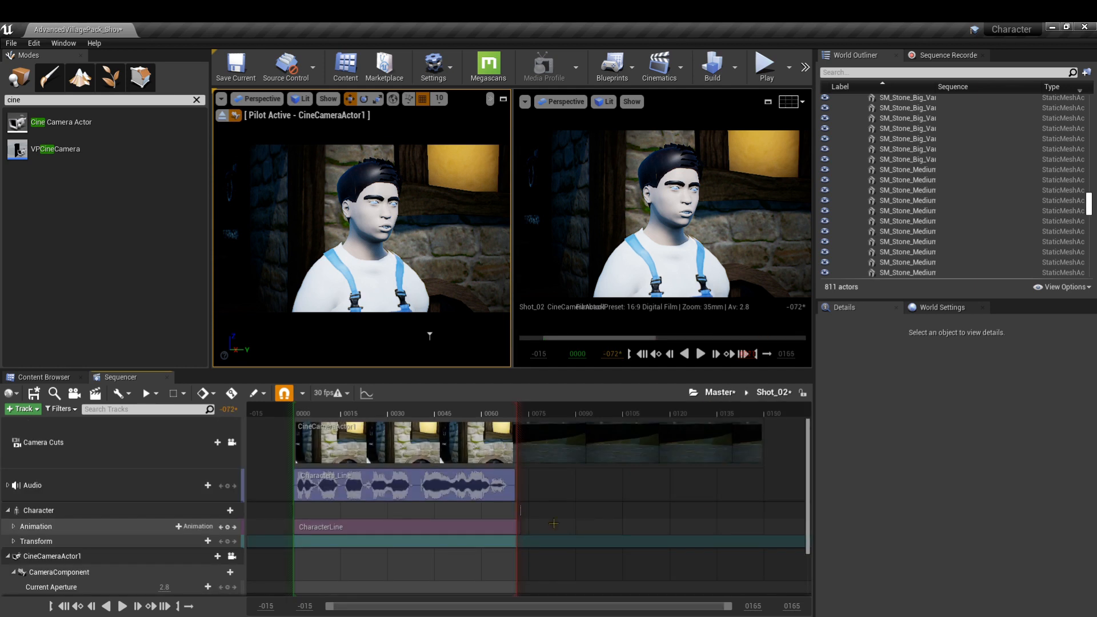
click(392, 526)
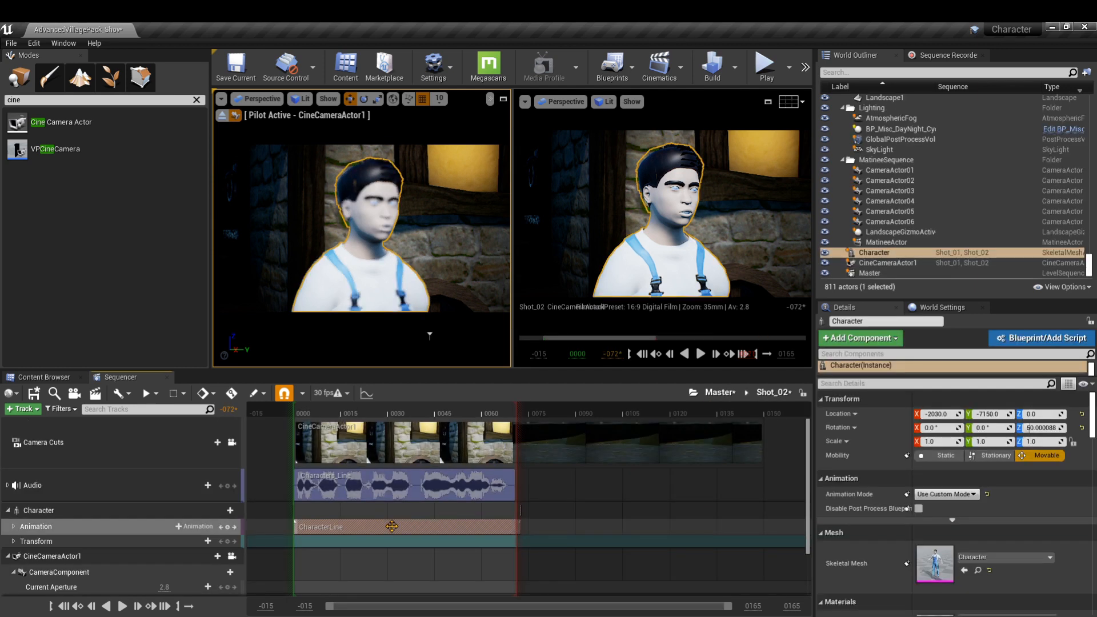
key(Delete)
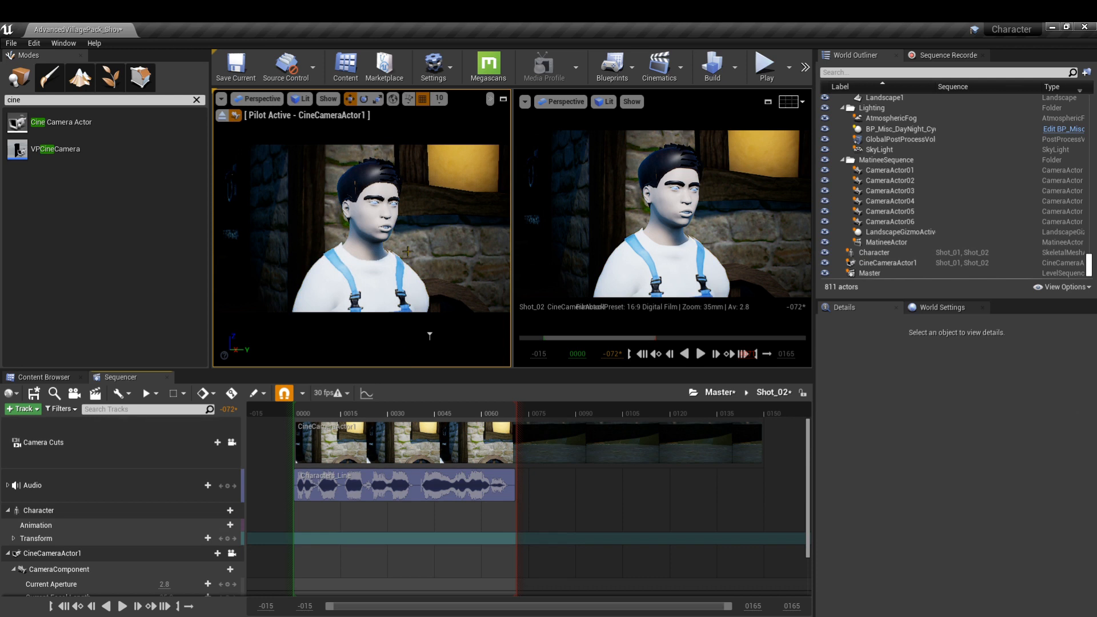
right_drag(407, 252, 323, 251)
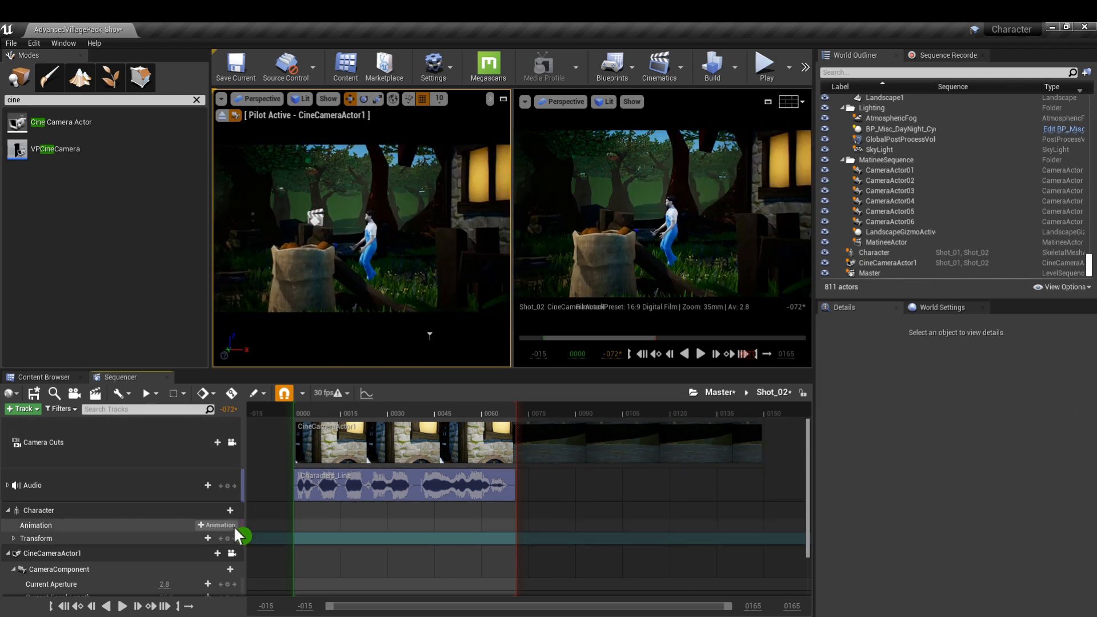
Step: Add the CharacterWalk animation to the Character in Shot_02, starting at frame 0, and return the playhead to the shot's start
click(234, 525)
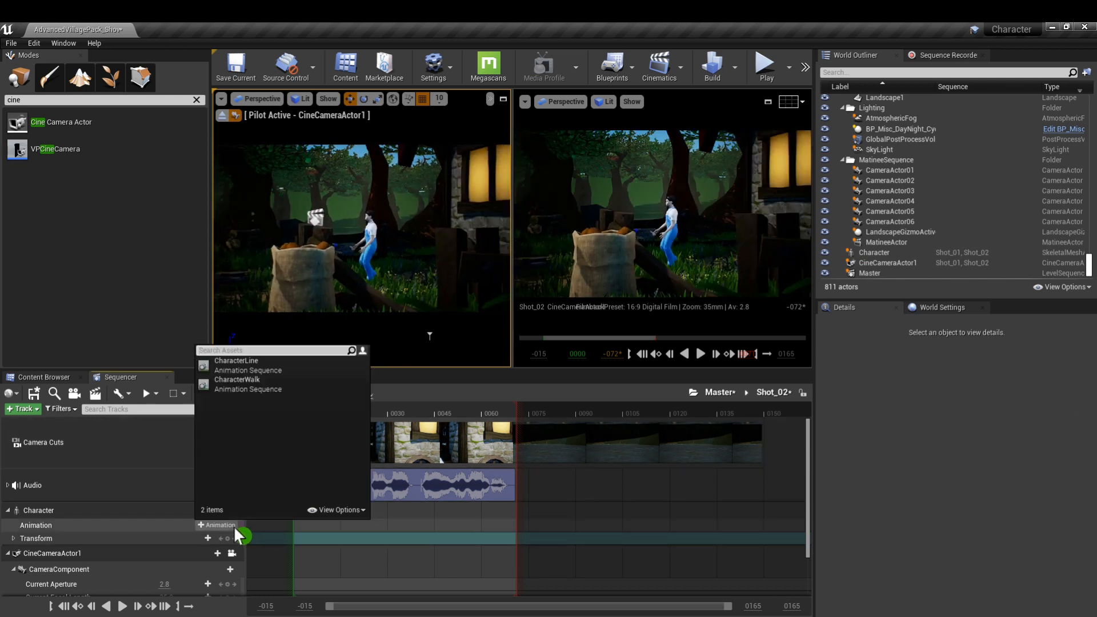
click(239, 383)
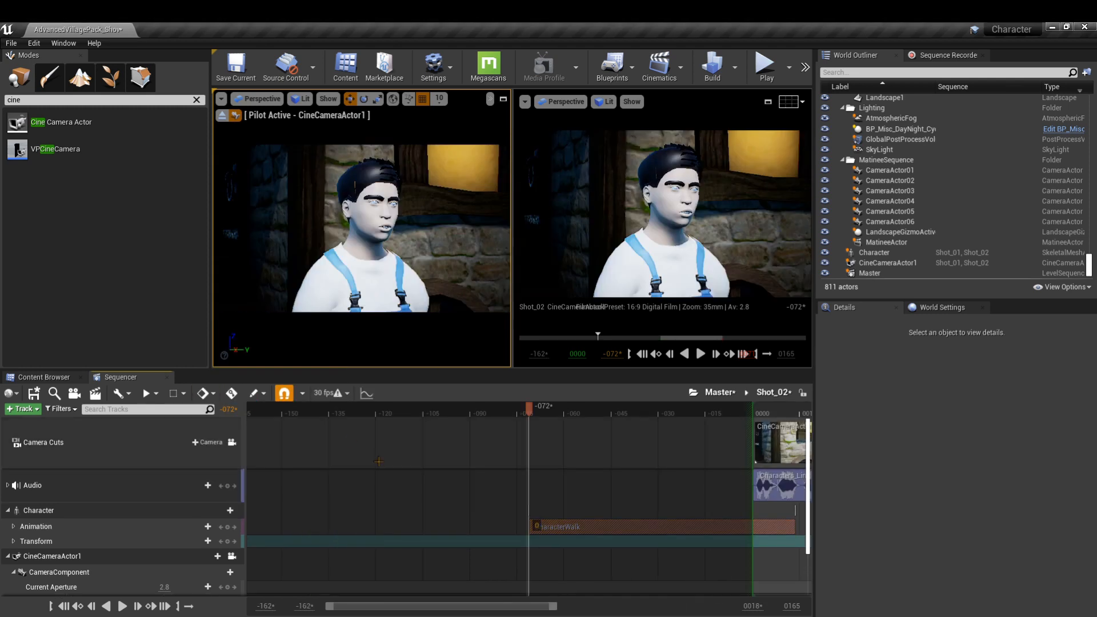
scroll(359, 498, down, 2)
scroll(400, 505, up, 2)
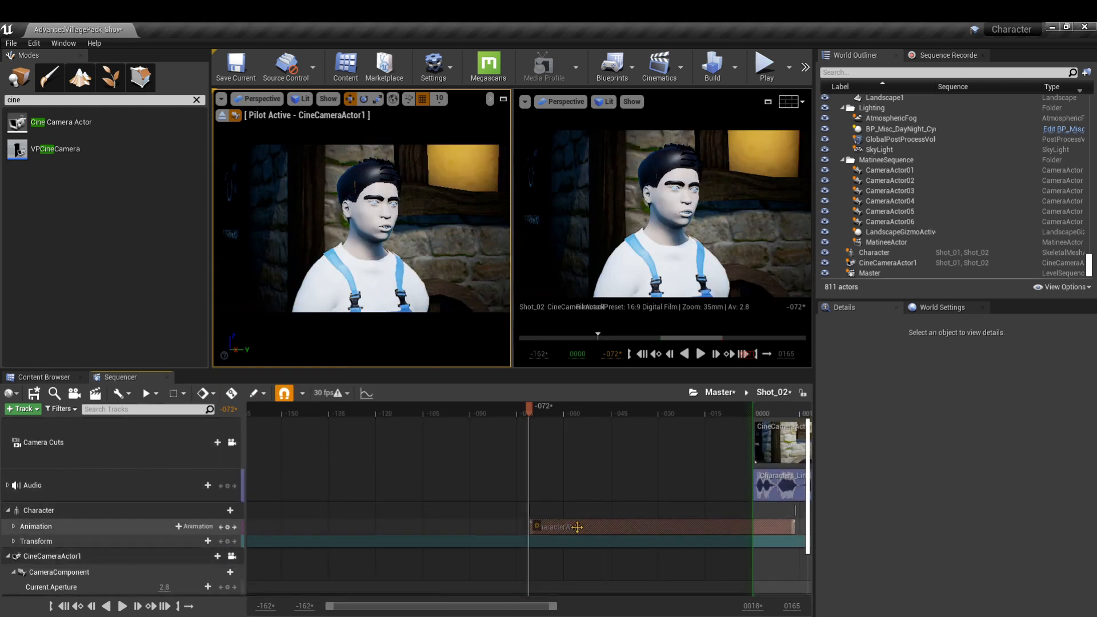
drag(591, 526, 791, 526)
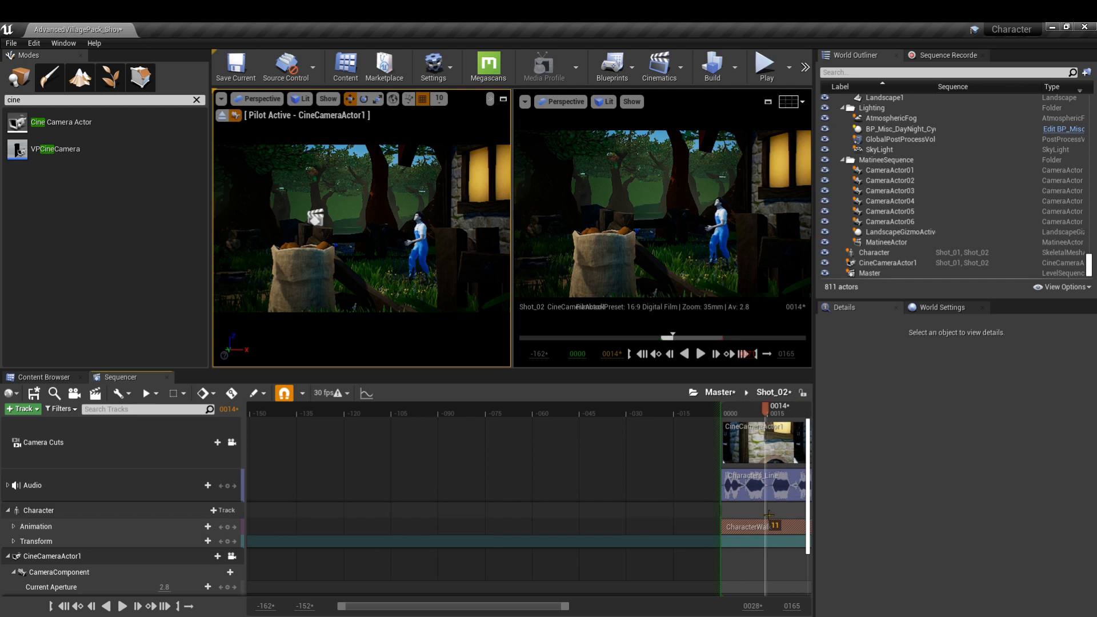
drag(765, 406, 726, 408)
Step: Delete the Characters_Line audio clip from Shot_02 and scrub through the start of the walk to frame 10
scroll(726, 409, down, 2)
scroll(725, 409, up, 2)
drag(512, 606, 630, 606)
scroll(622, 485, down, 2)
ctrl+scroll(623, 486, up, 3)
scroll(623, 486, up, 1)
ctrl+scroll(622, 485, down, 4)
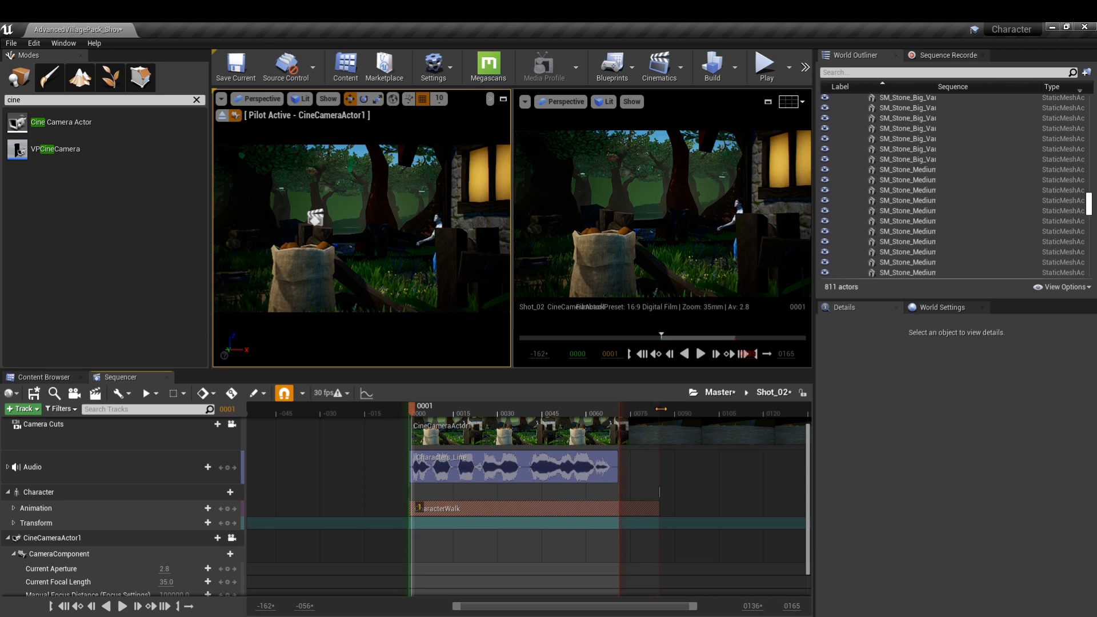
click(537, 470)
key(Delete)
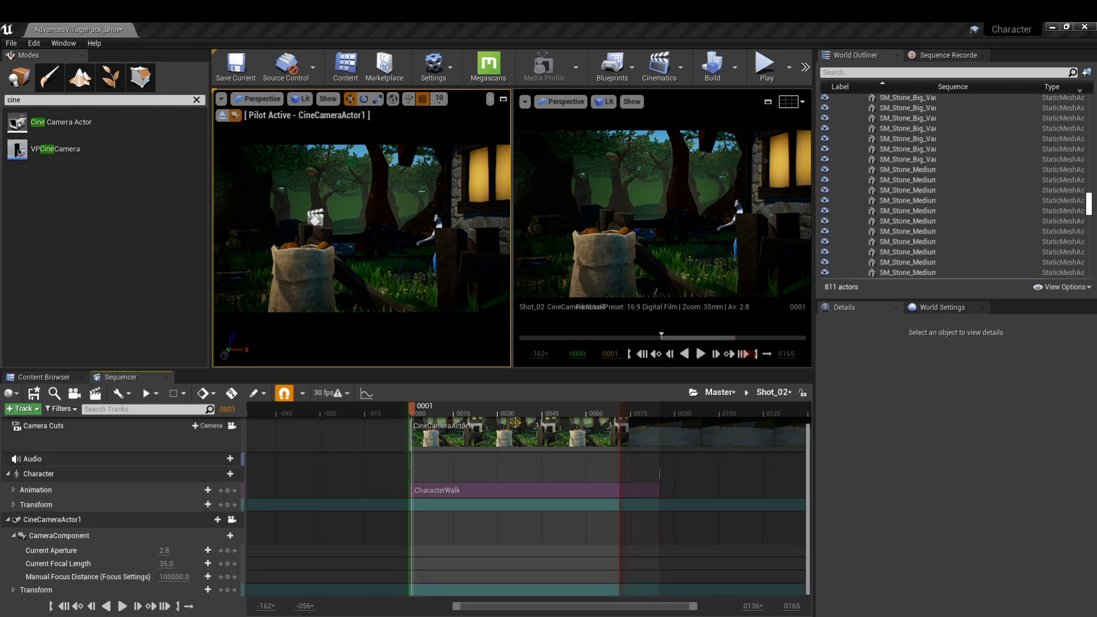
click(423, 407)
drag(413, 406, 437, 406)
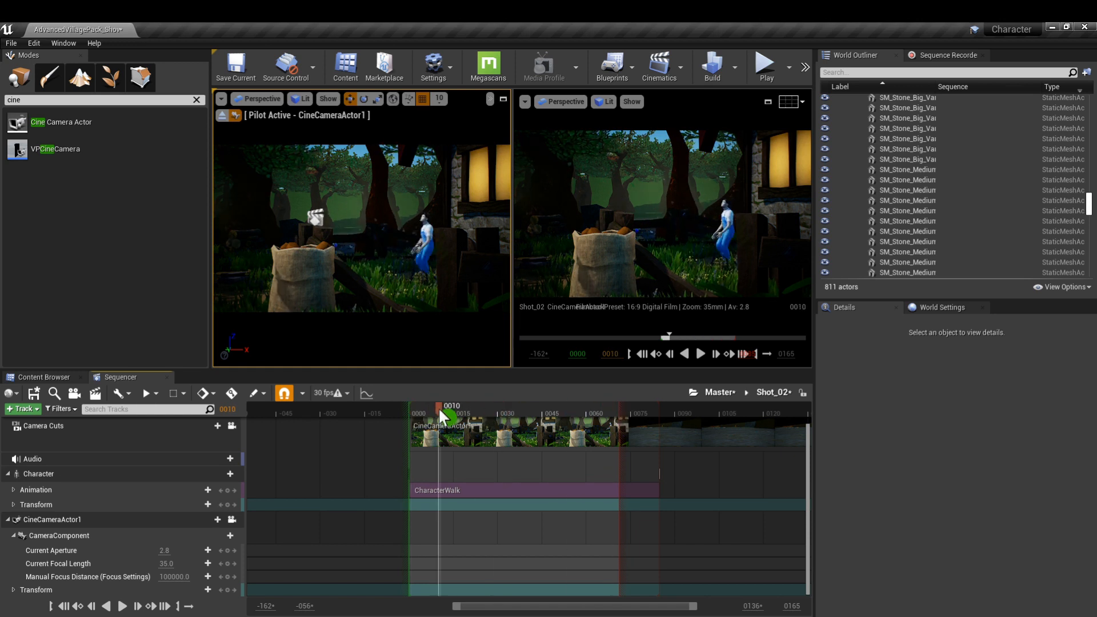
Step: Return to the Master sequence, shorten its playback range to the end of Shot_02 and scrub through that shot
click(708, 392)
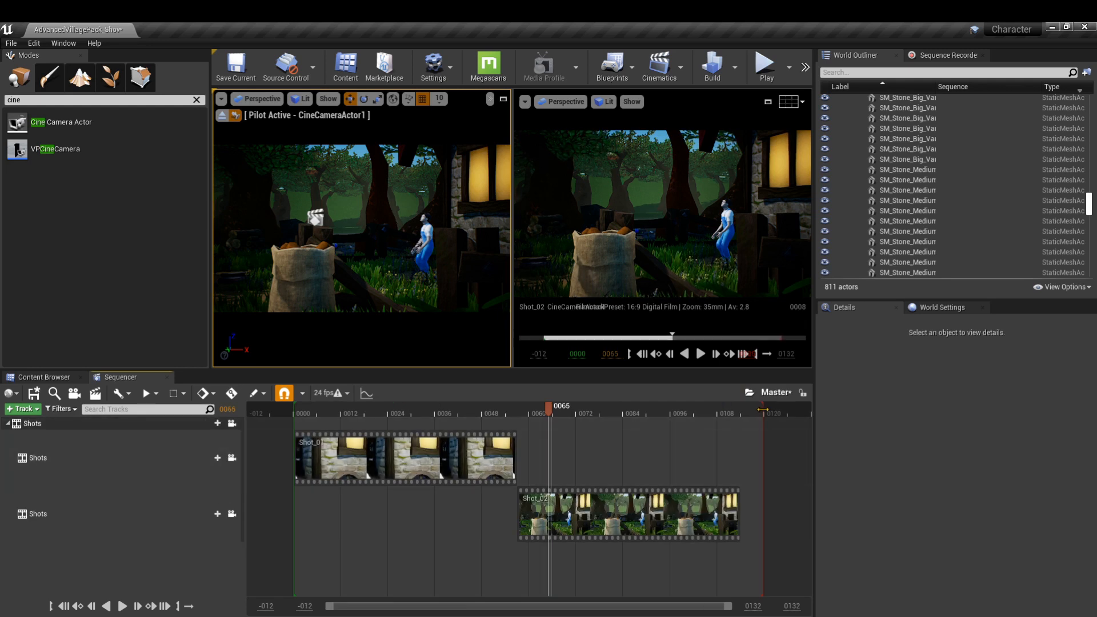
drag(763, 410, 743, 412)
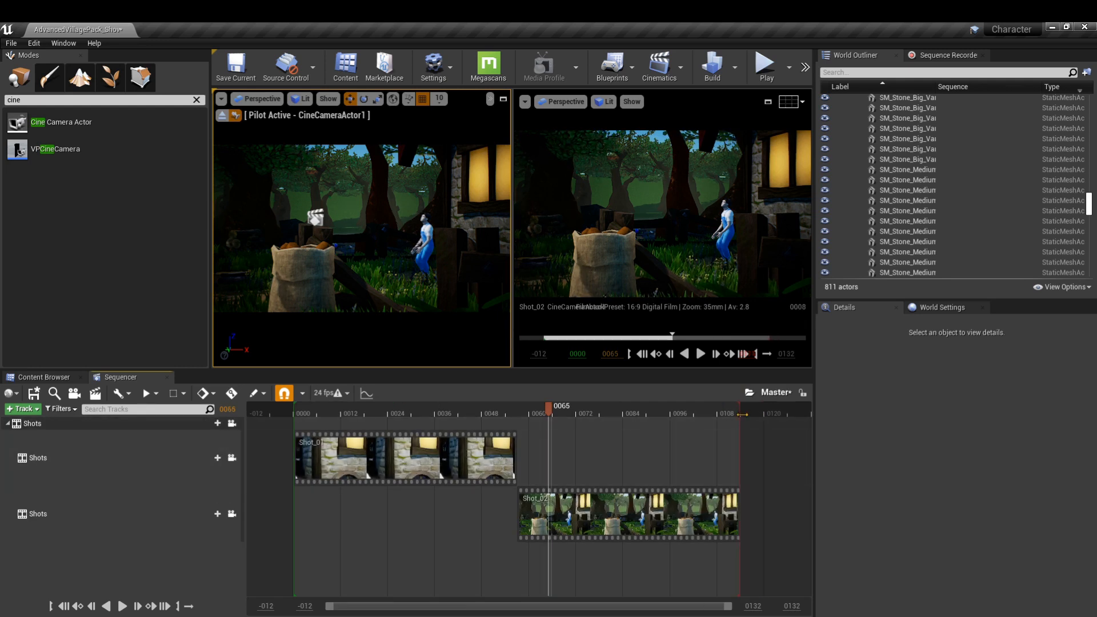
drag(563, 415, 718, 416)
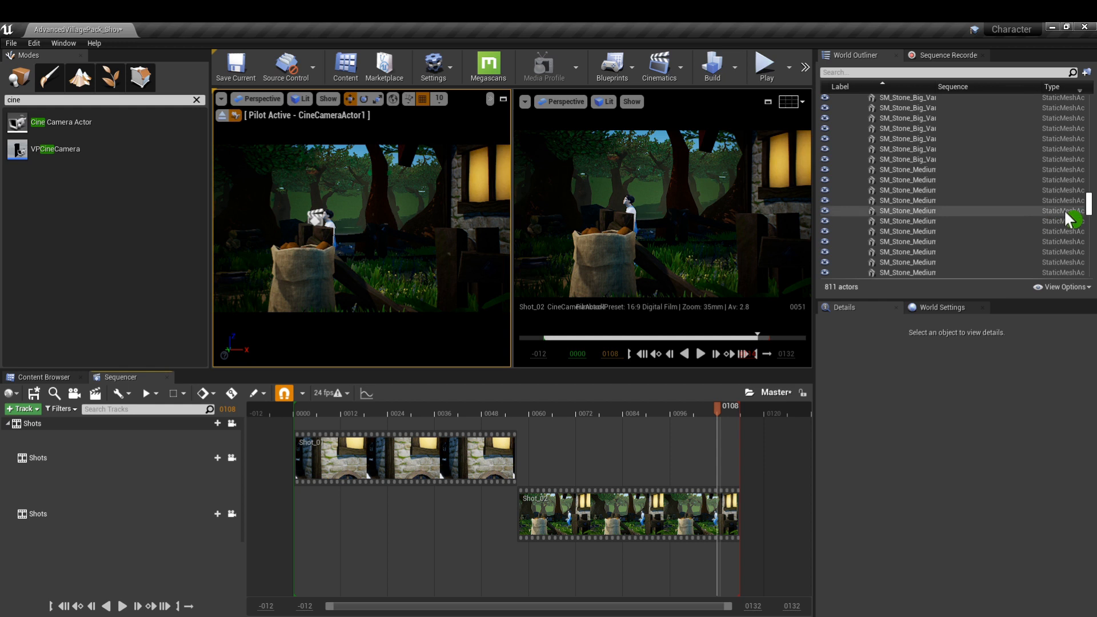
Step: Delete CameraActor01 through CameraActor06 and MatineeActor from the MatineeSequence folder, accepting the broken references
drag(1088, 211, 1085, 108)
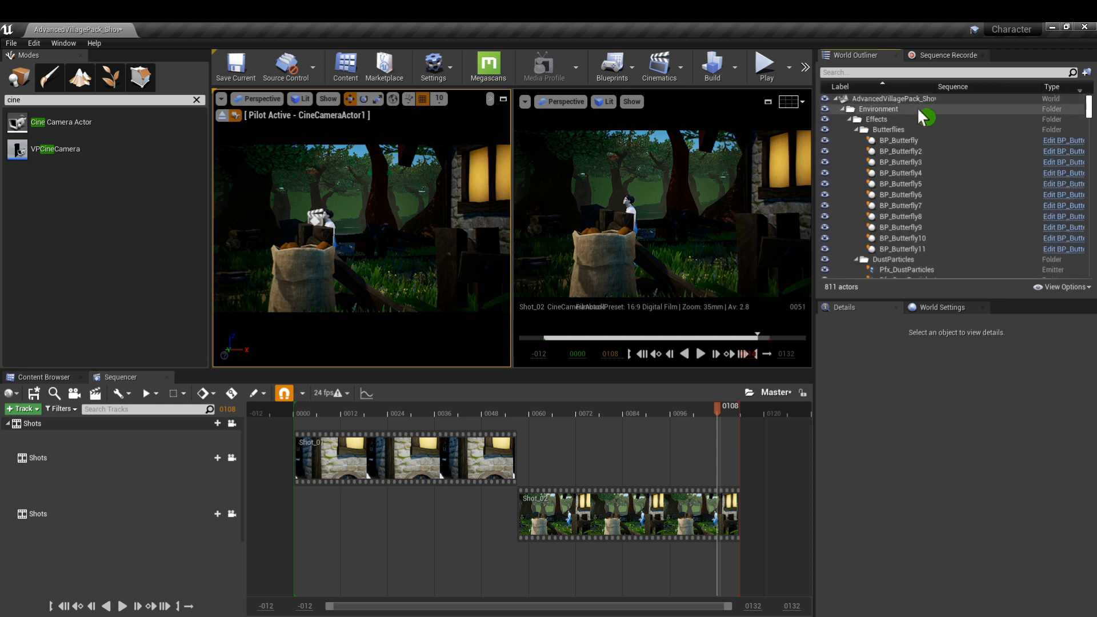
click(844, 111)
click(843, 108)
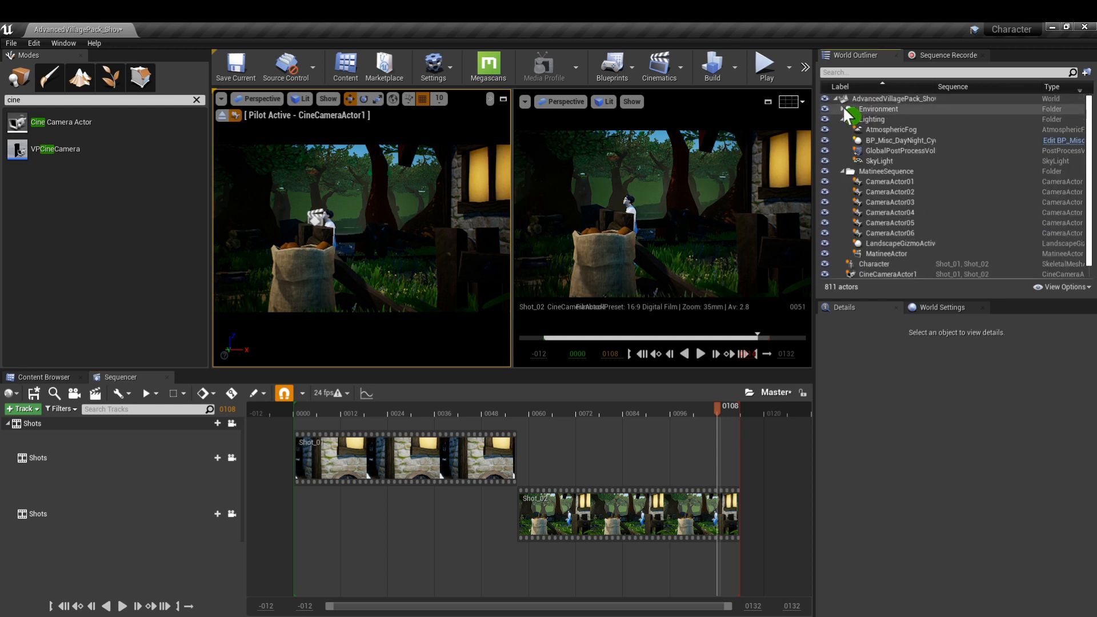
click(889, 181)
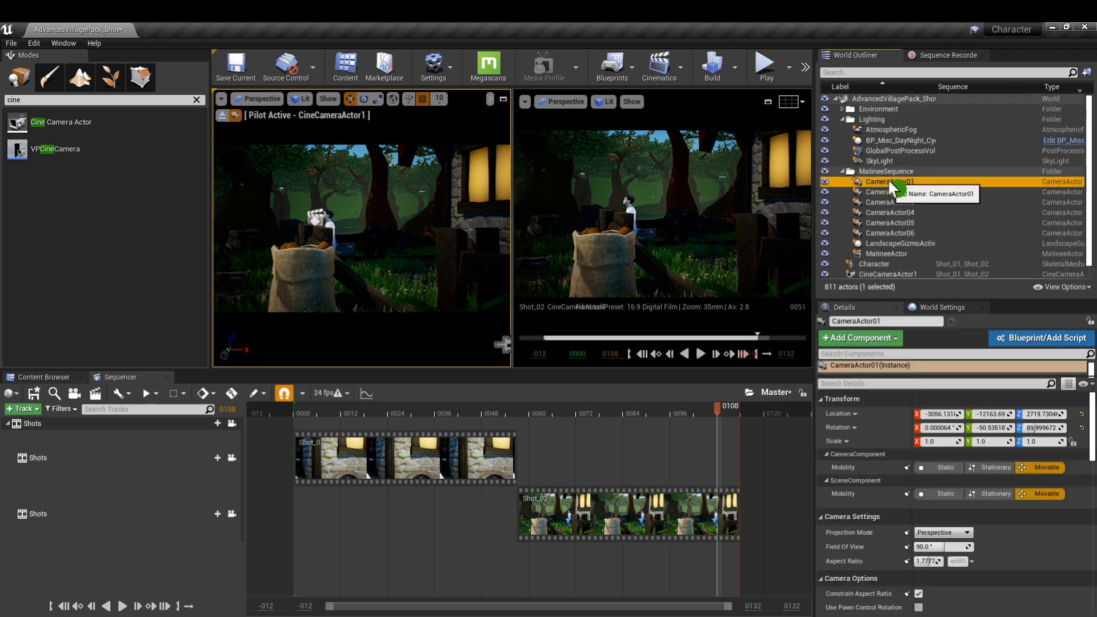
shift+click(878, 233)
ctrl+click(876, 254)
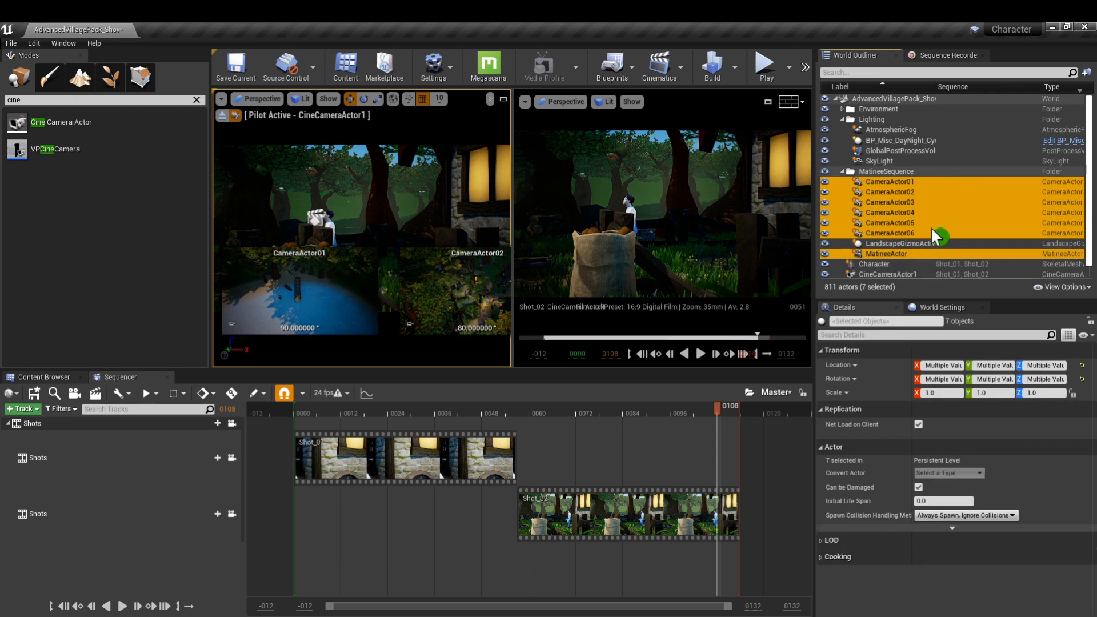
key(Delete)
click(605, 377)
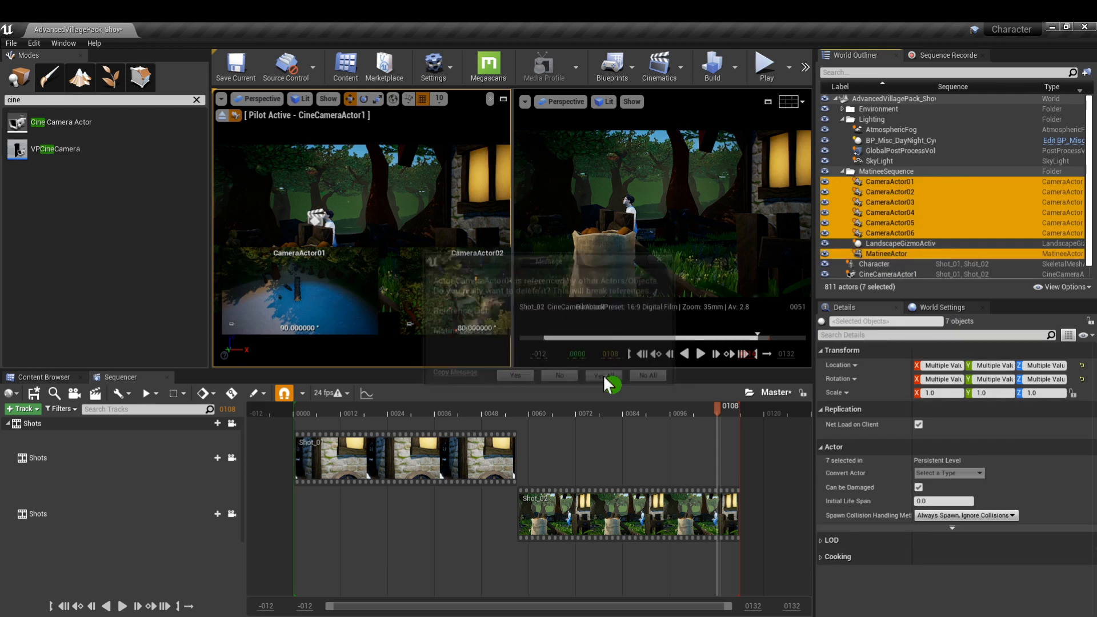
click(603, 376)
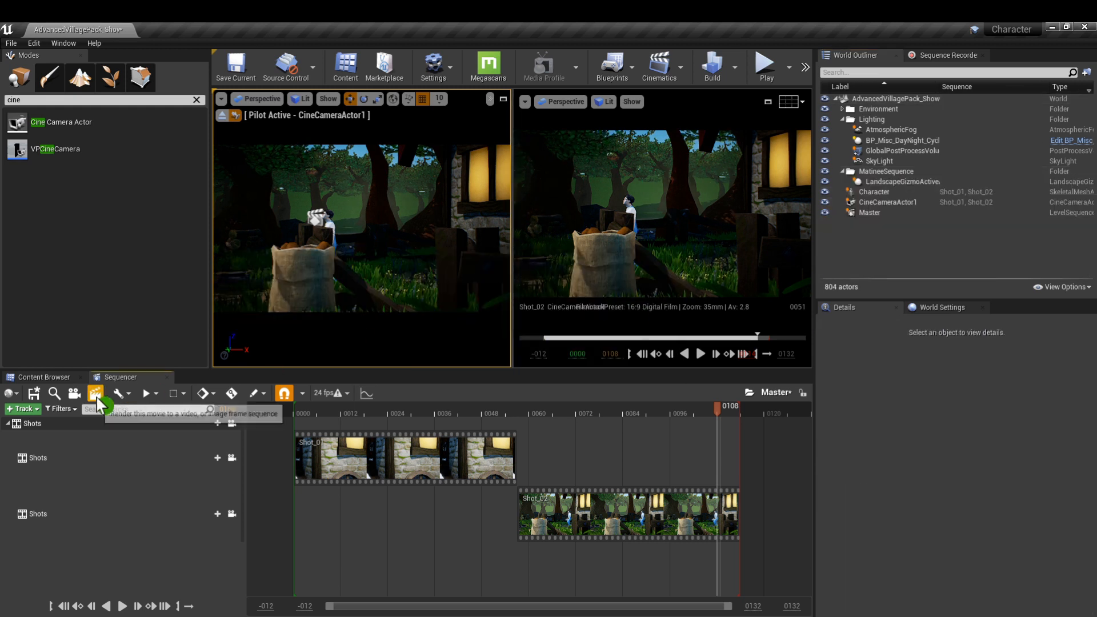
Step: Open the movie render settings and set the audio output to Master Audio Submix (Experimental) and the output directory to F:/Character/Render
click(148, 393)
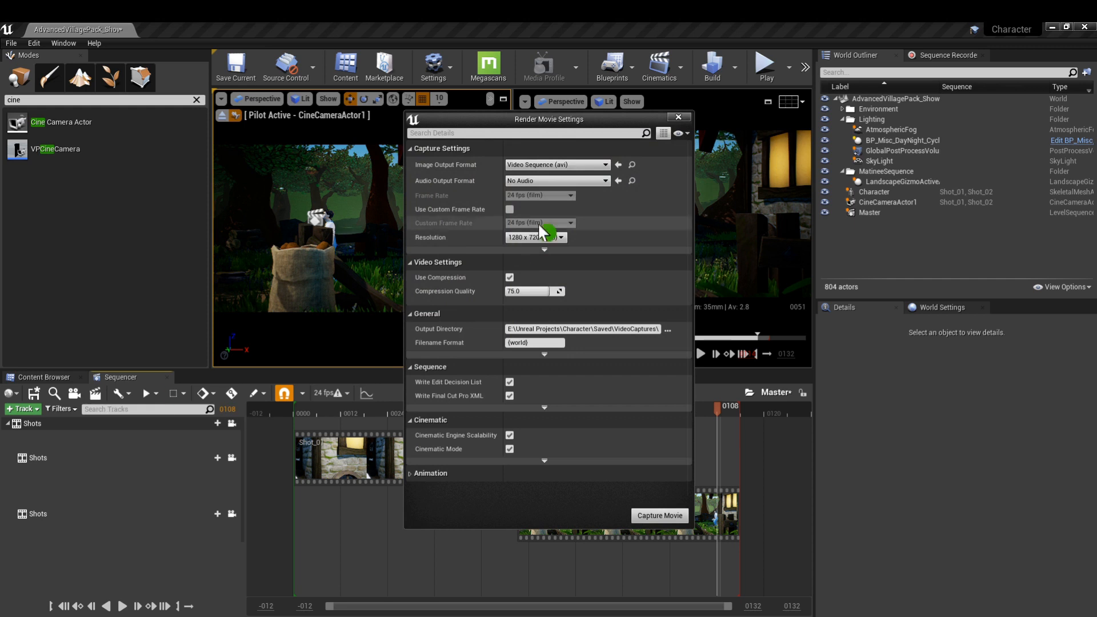
click(591, 181)
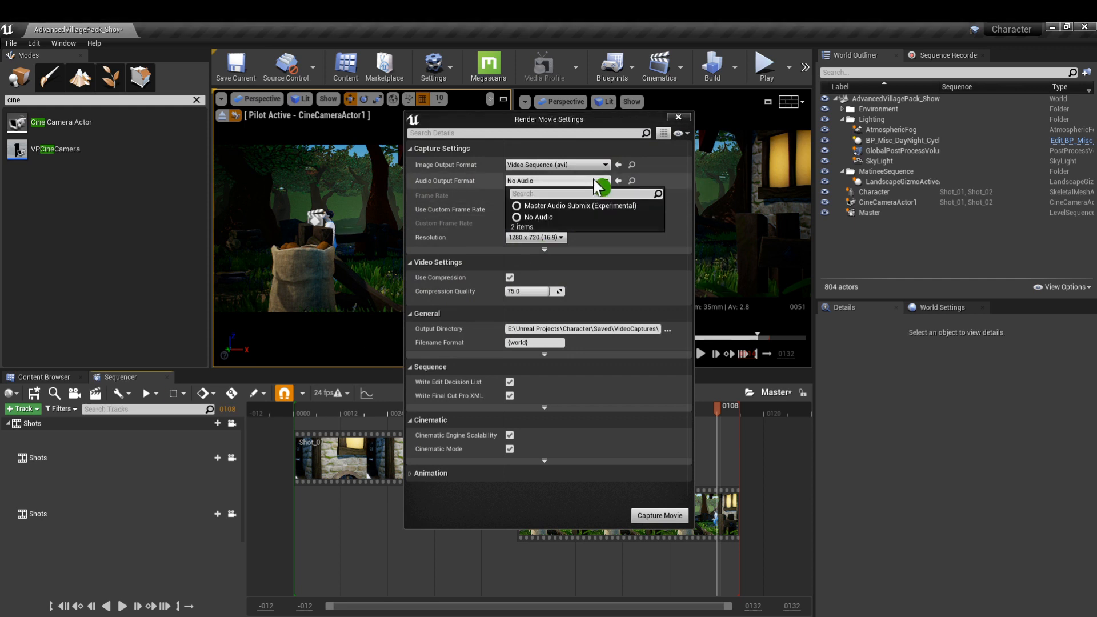
click(575, 206)
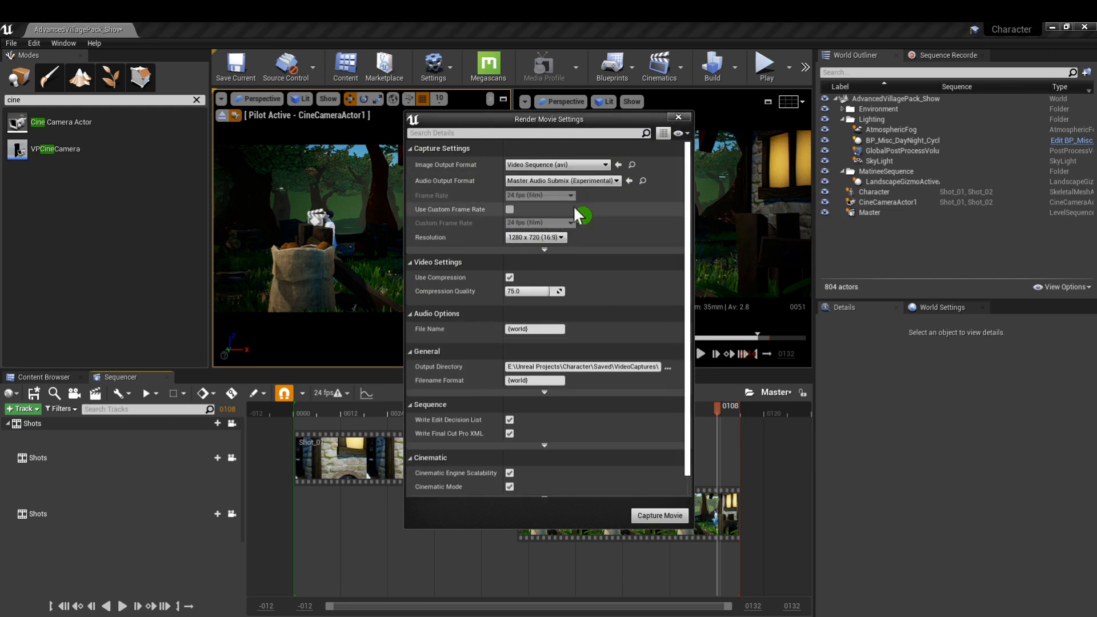
click(667, 367)
click(720, 420)
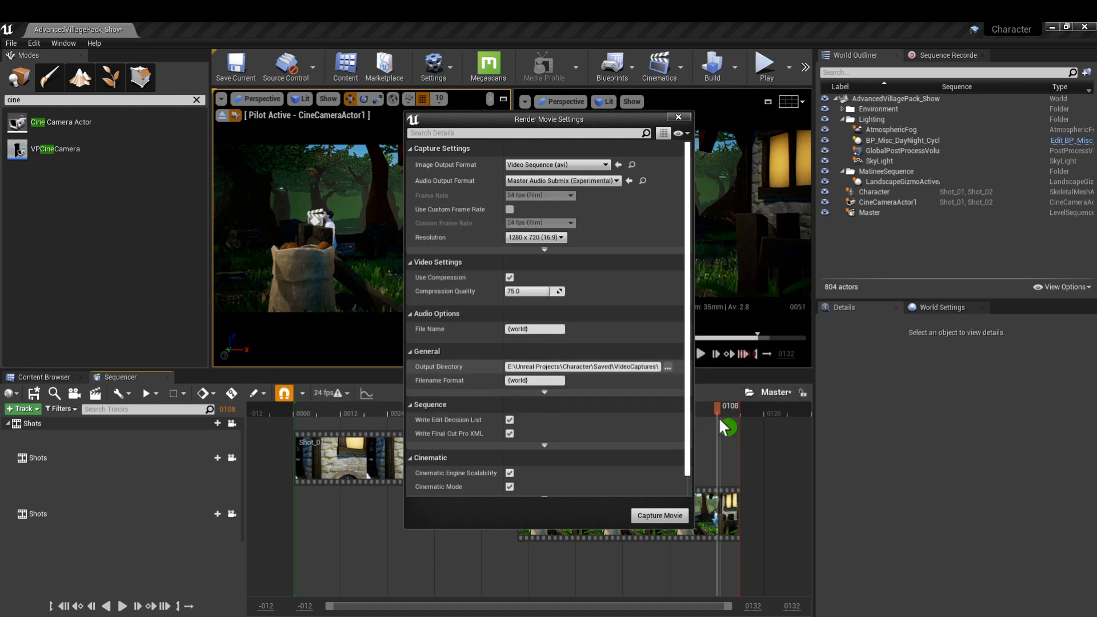
Step: Capture the movie, saving all modified content, and play the rendered AVI in VLC media player
click(657, 515)
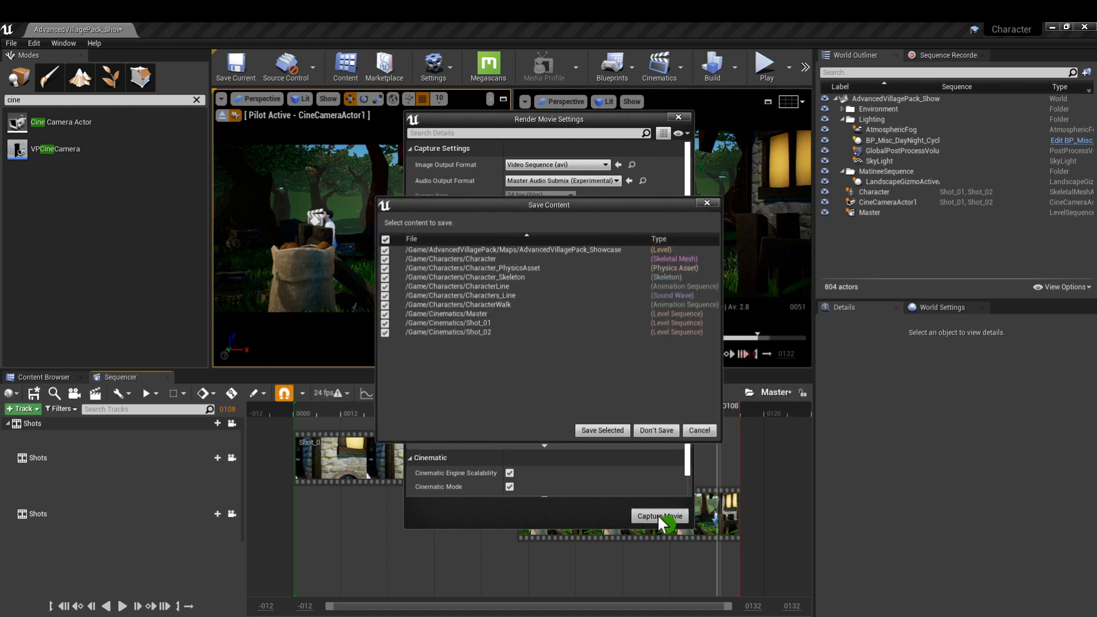
click(610, 430)
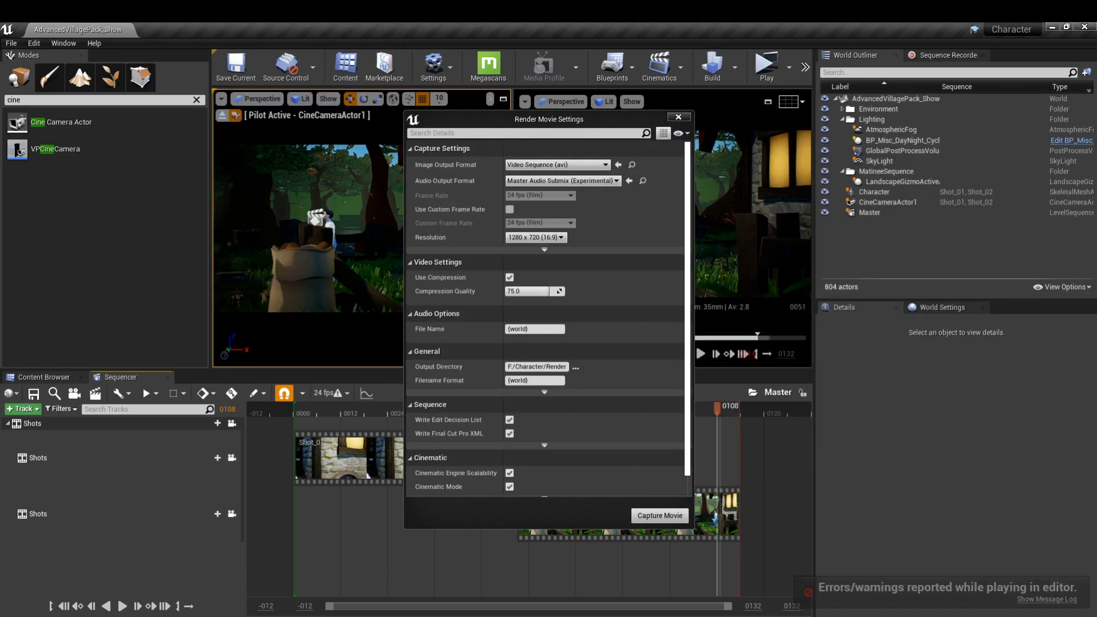
drag(1096, 177, 496, 67)
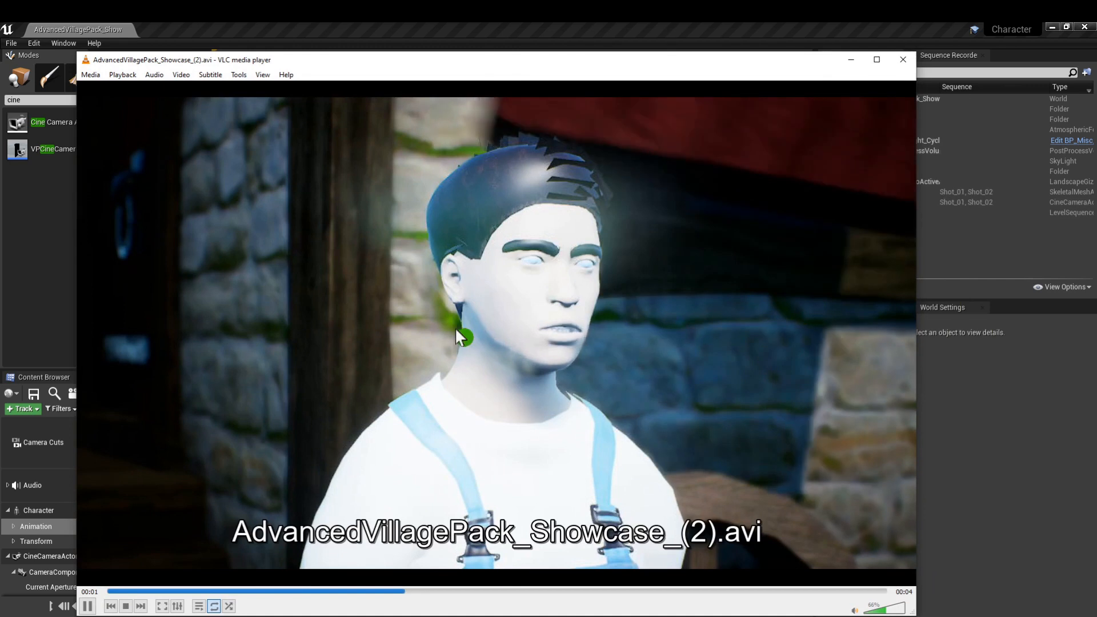